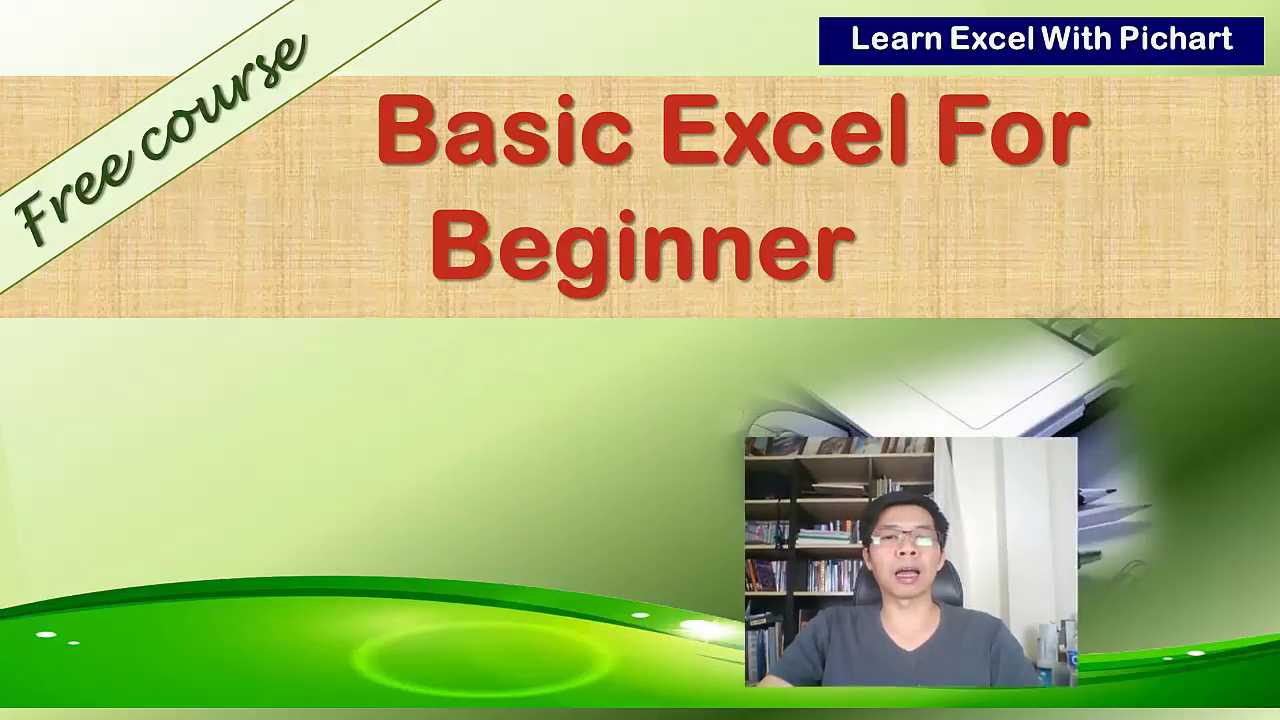
Advance the slideshow to the Lesson 13 'Basic Function()' title slide
left_click(370, 282)
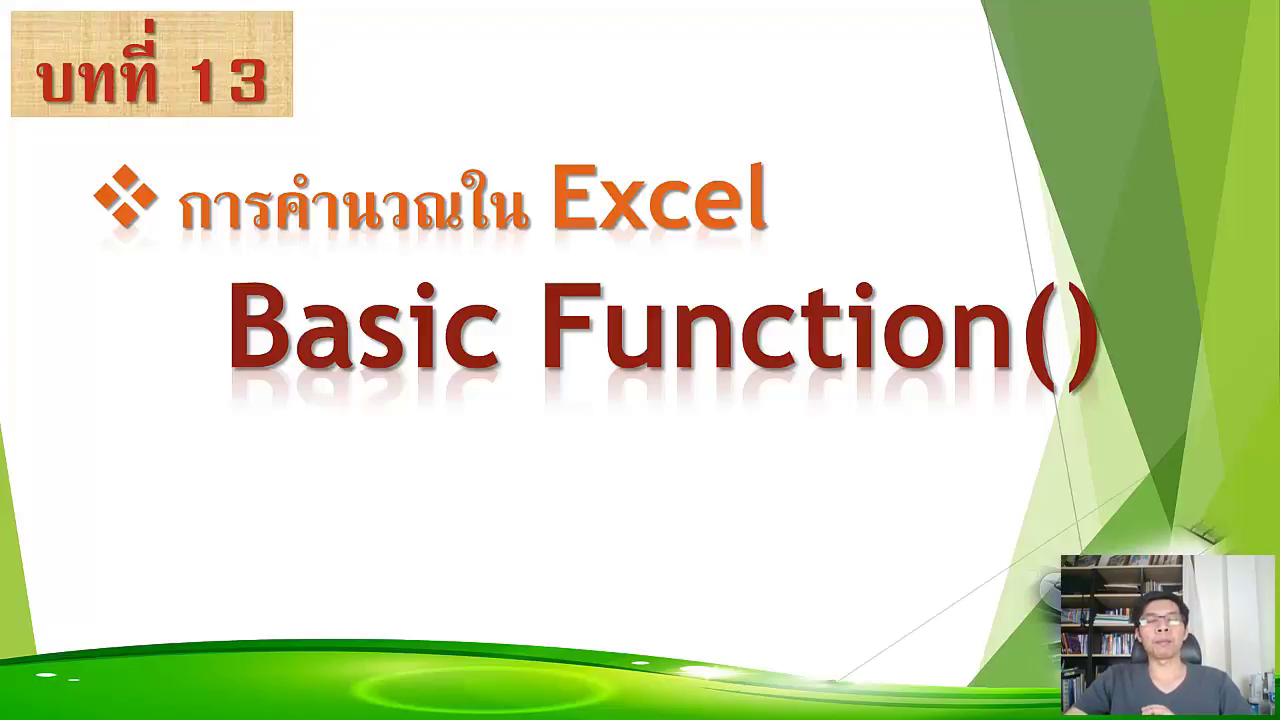
Advance to the contents slide on copying functions and Relative VS Absolute references
key("Right")
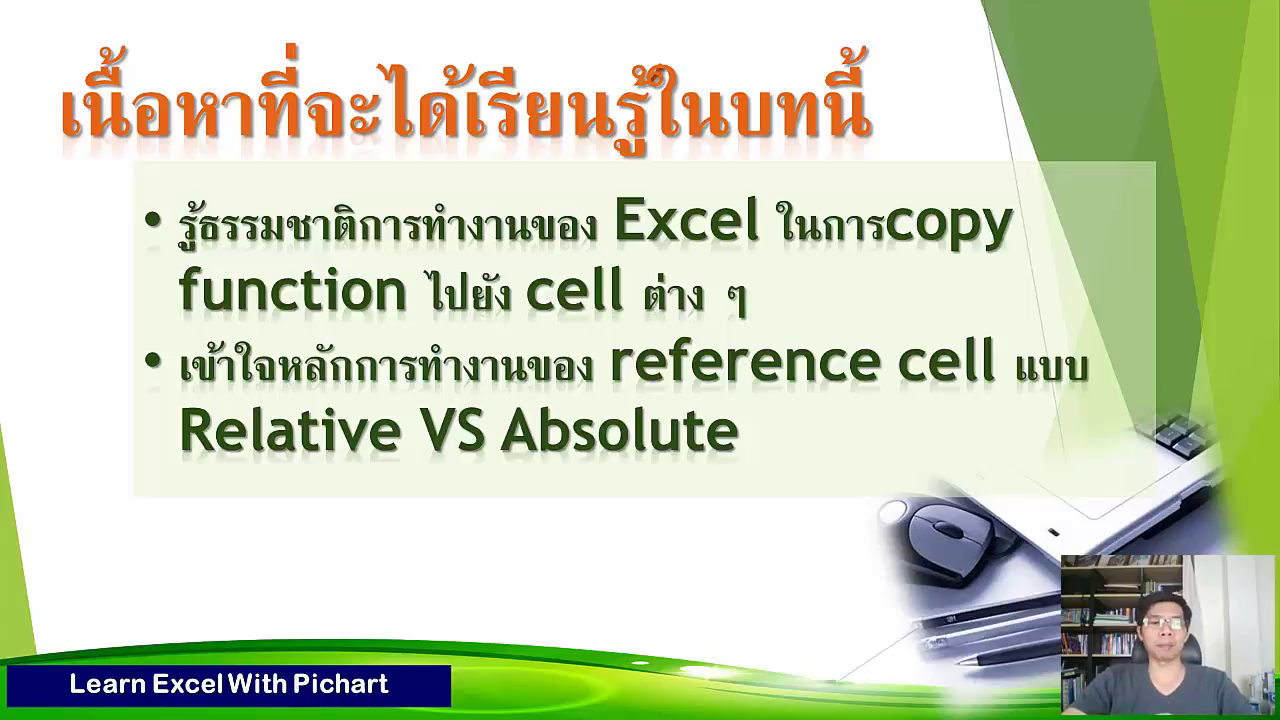
Switch to the Excel workbook and open the CalFundamental sheet
key("alt+Tab")
key("alt+Tab")
key("alt+Tab")
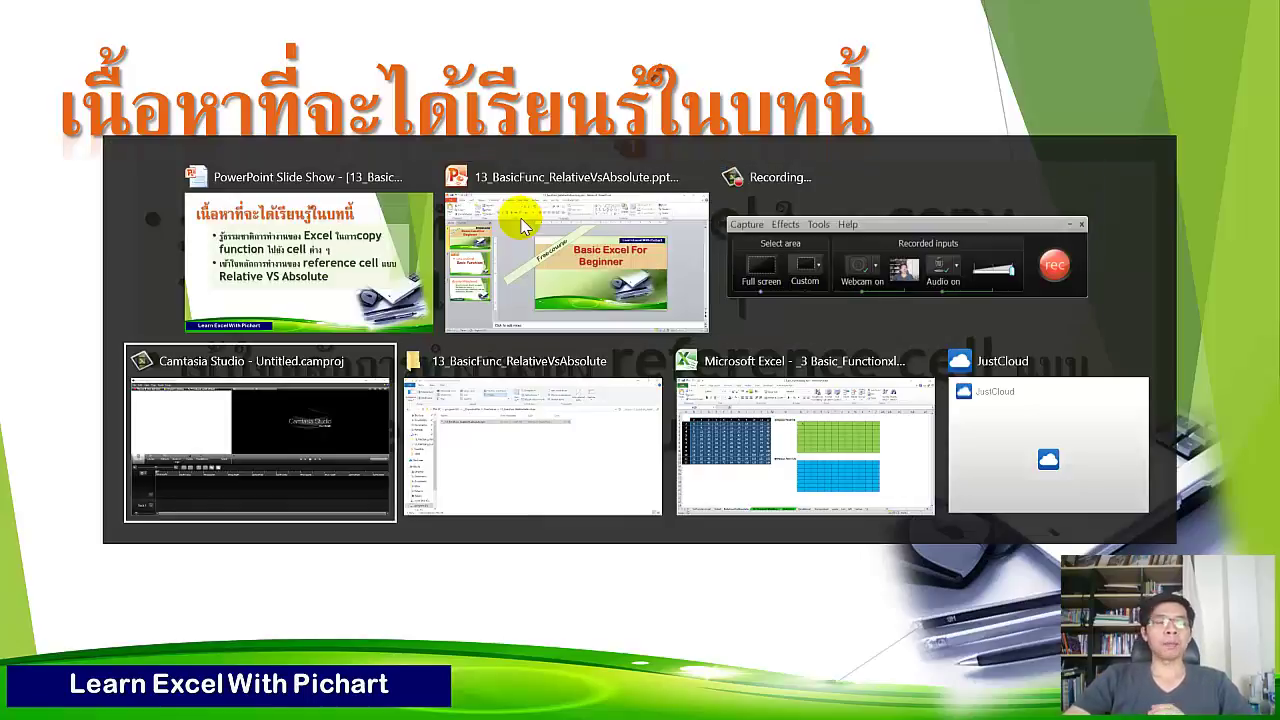
key("alt+Tab")
key("alt+Tab")
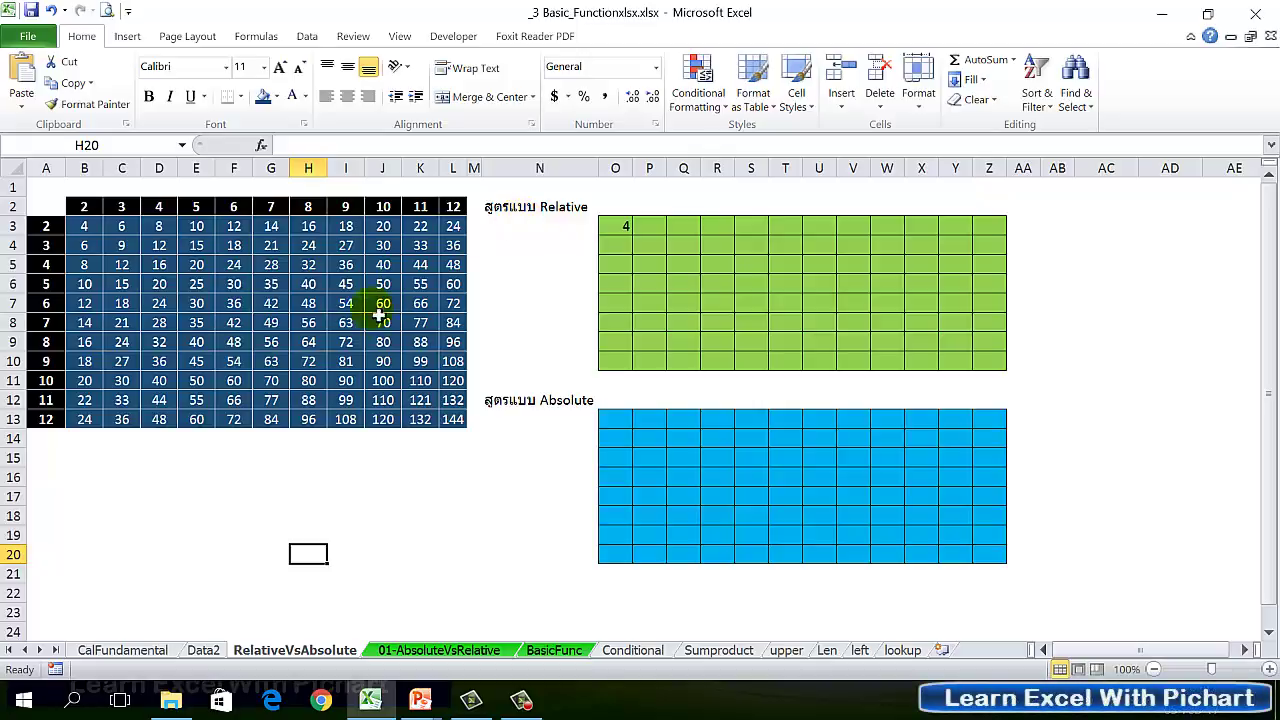
left_click(160, 648)
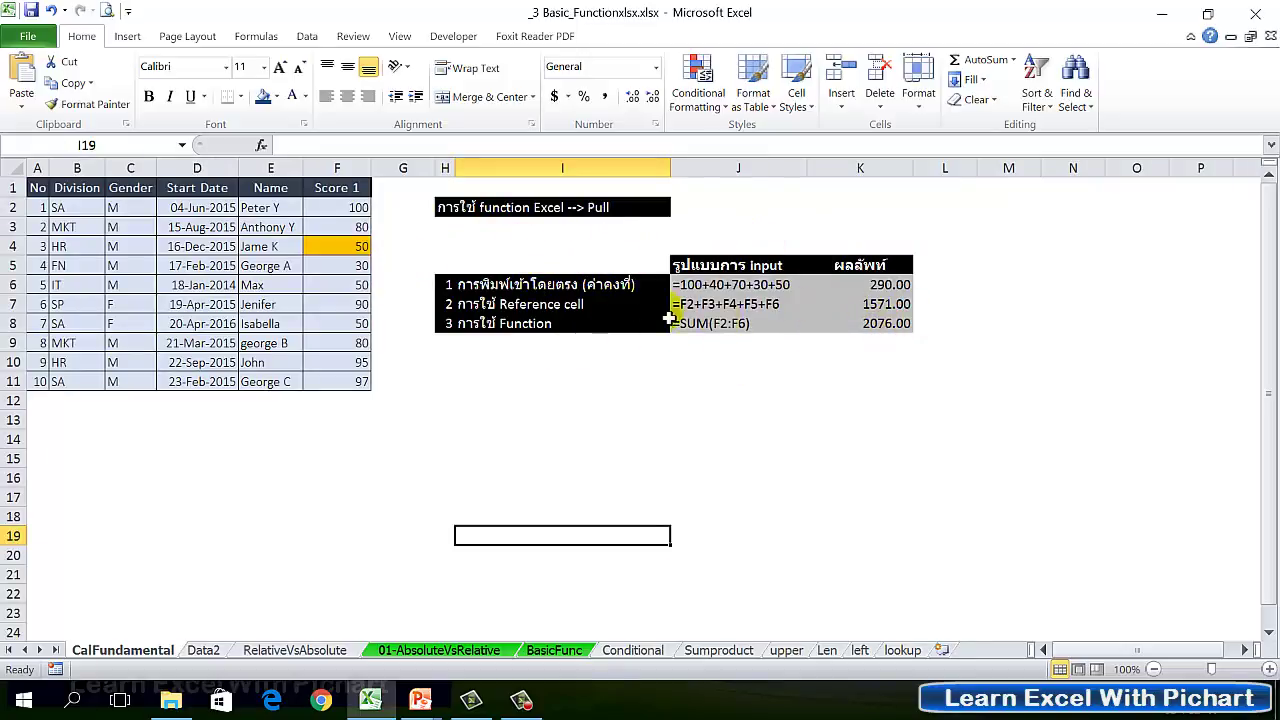
left_click(598, 210)
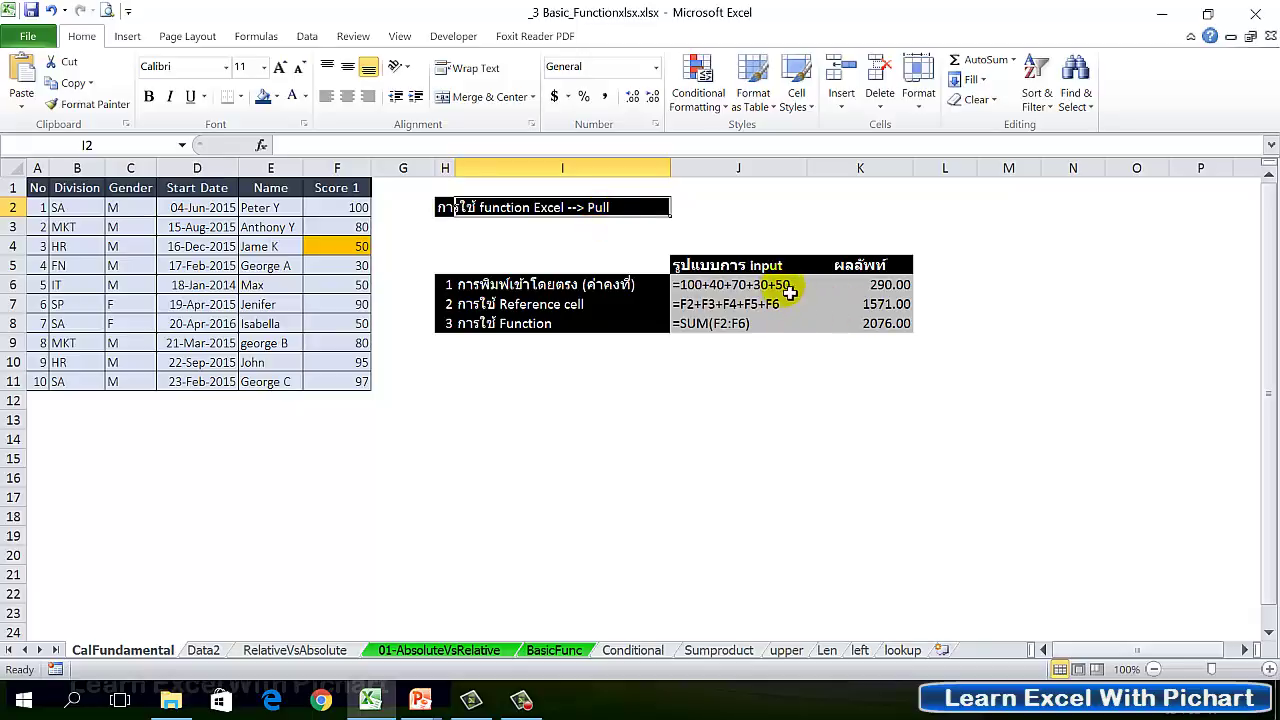
Review the direct-entry, reference and SUM formulas in K6–K8, then return to RelativeVsAbsolute
left_click(905, 286)
left_click(567, 290)
left_click_drag(567, 296, 571, 328)
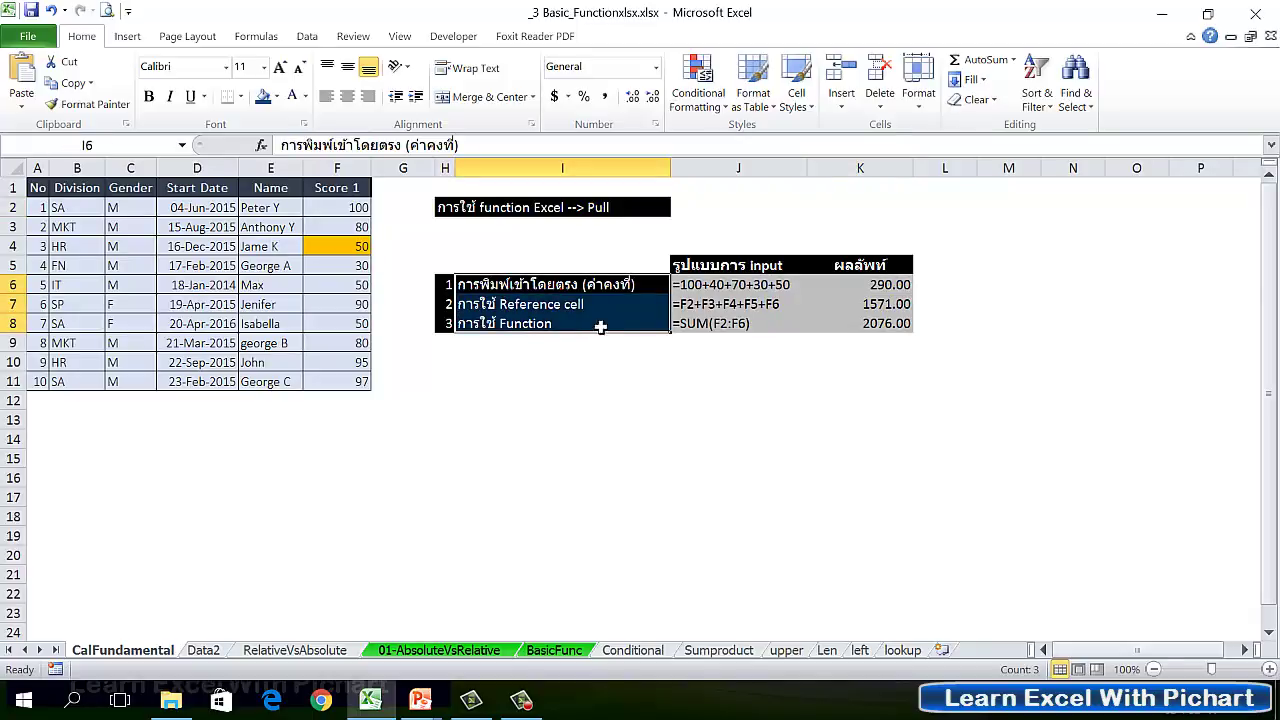
left_click(580, 288)
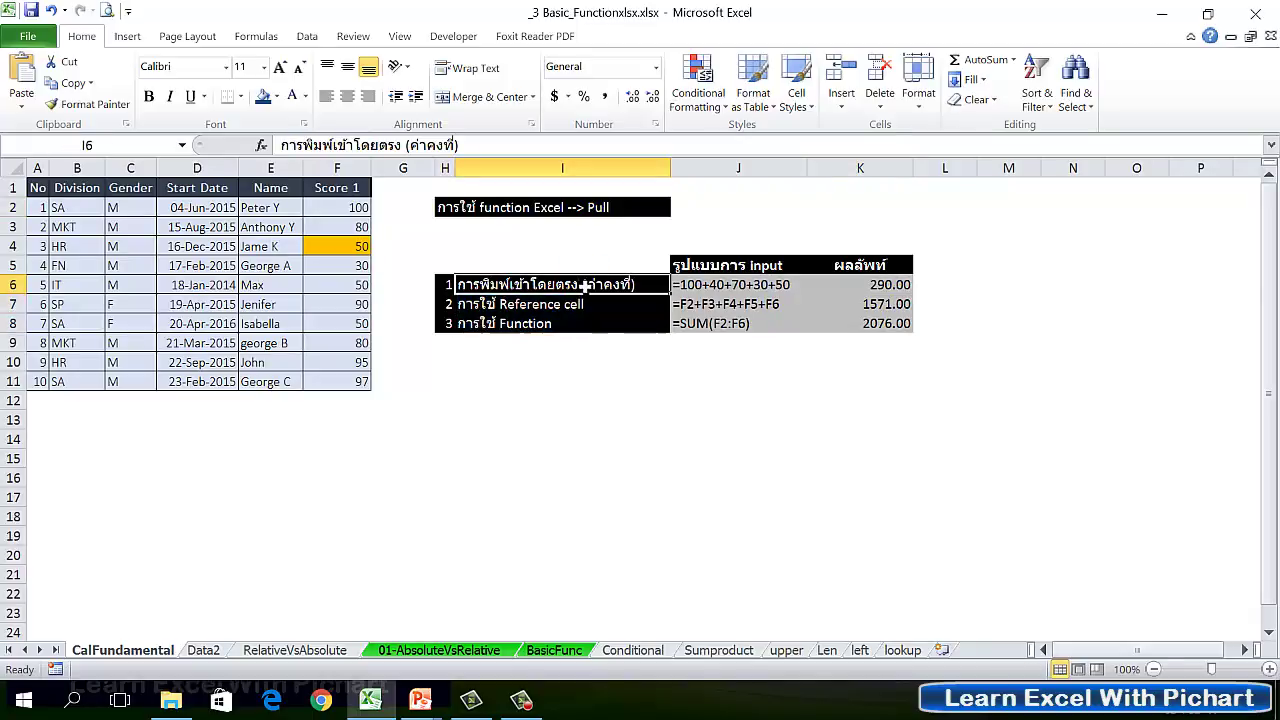
left_click(758, 287)
left_click(880, 287)
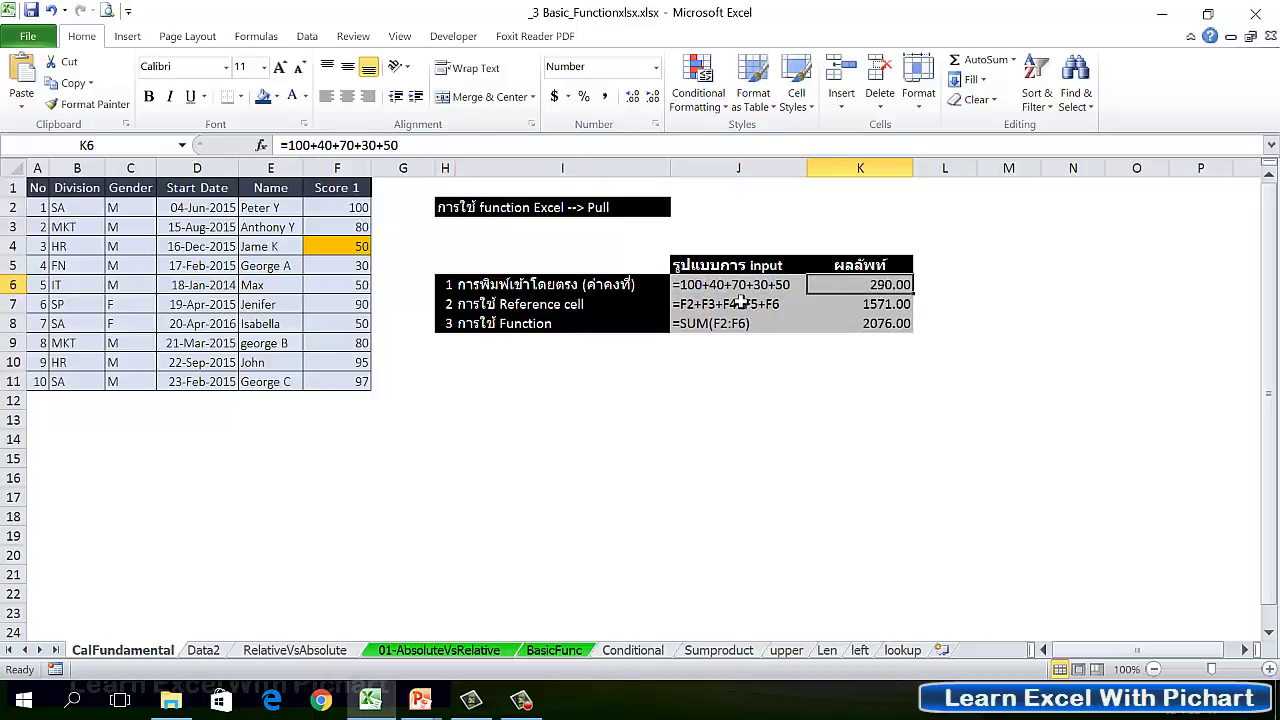
left_click(562, 310)
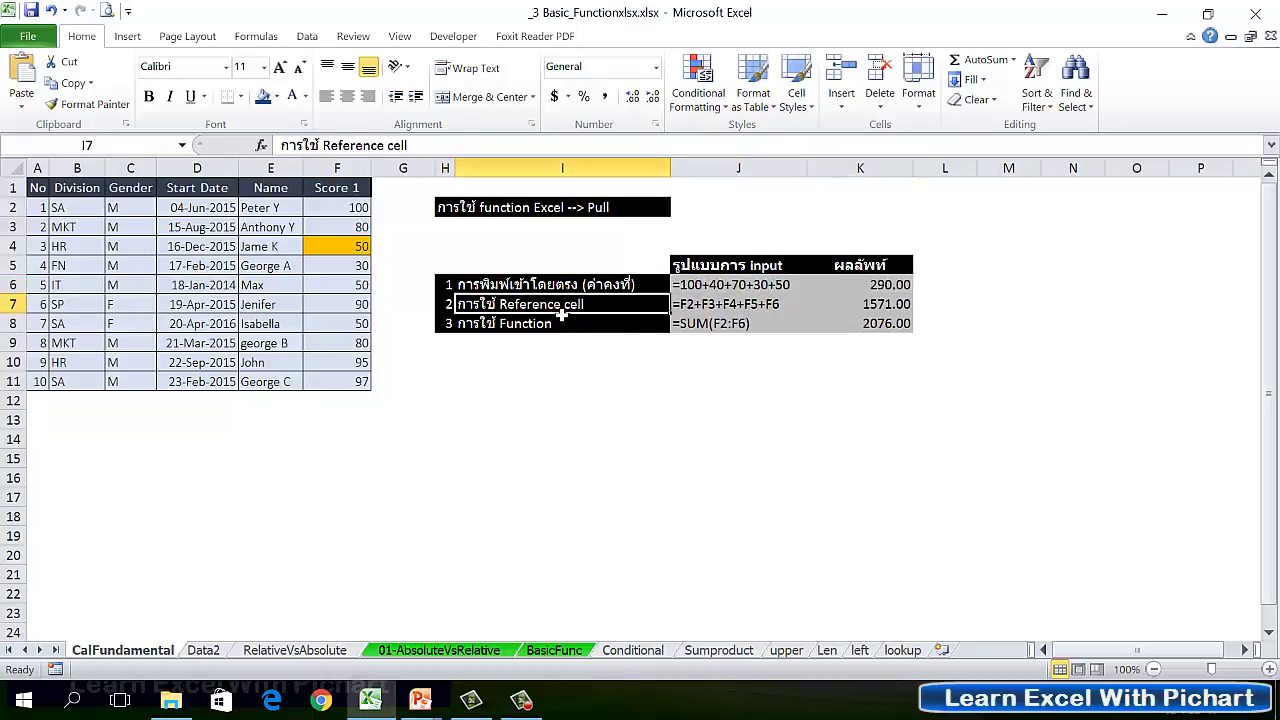
left_click(900, 308)
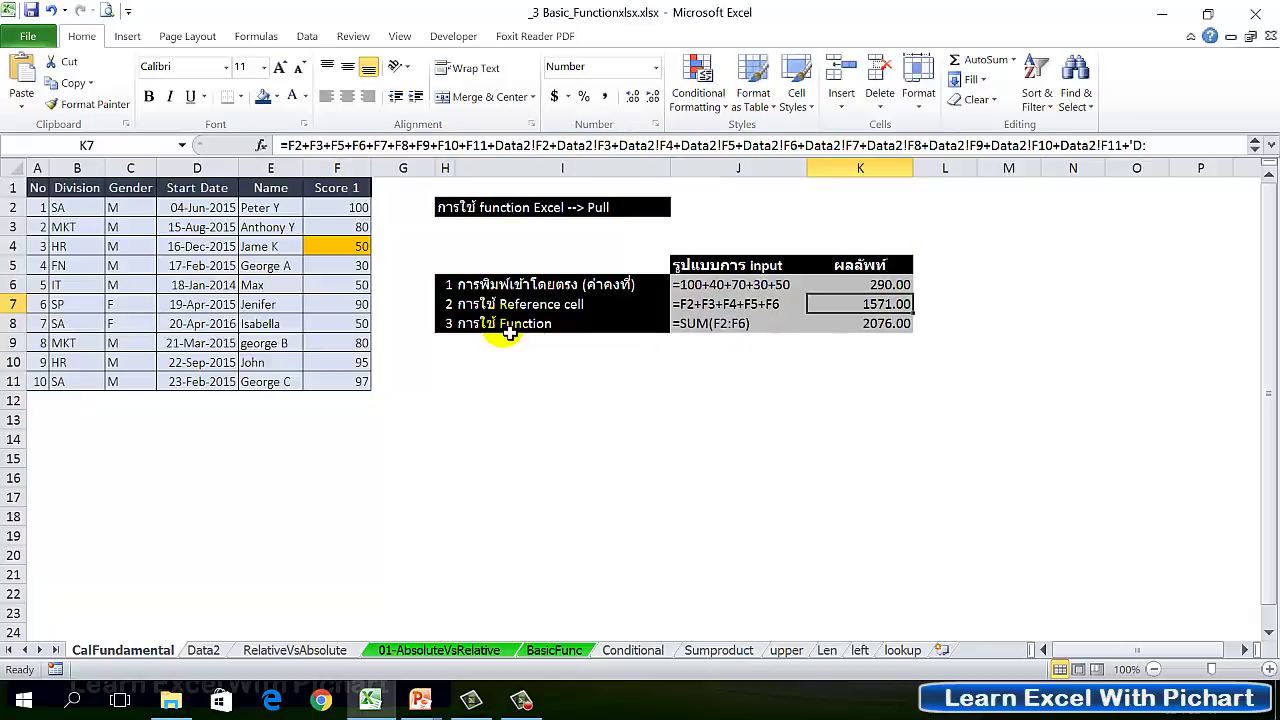
left_click(857, 323)
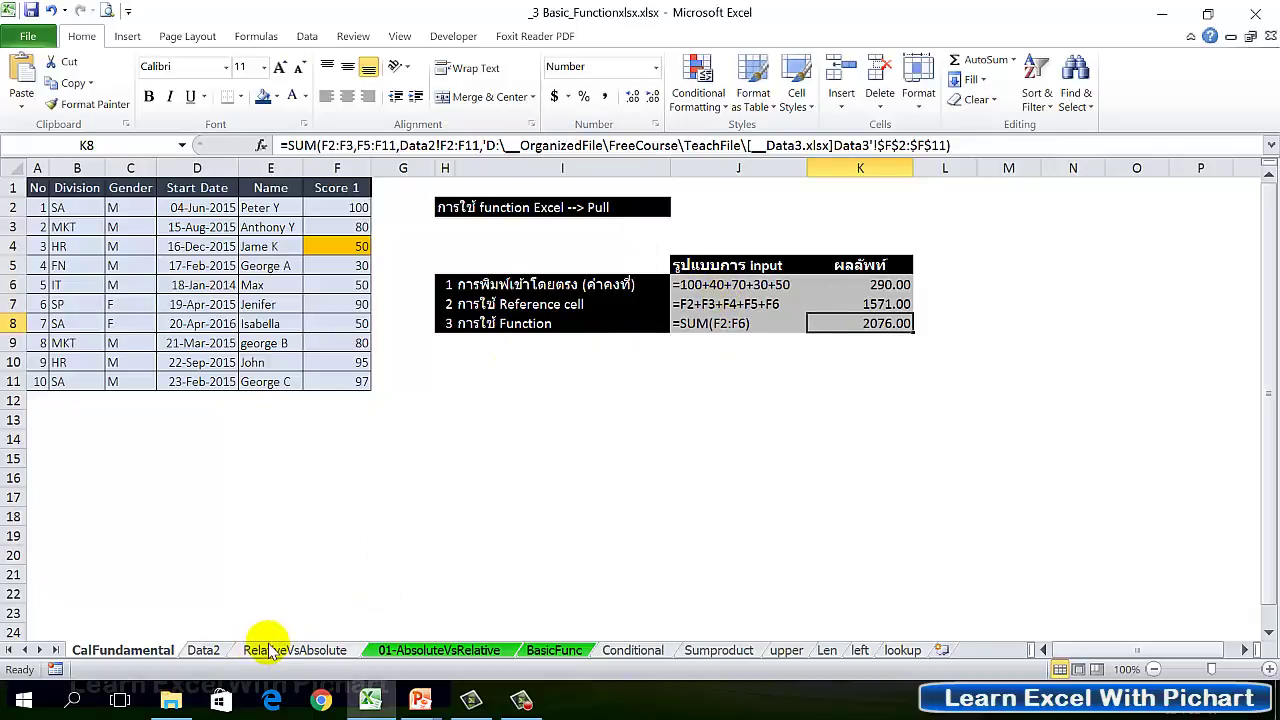
left_click(312, 650)
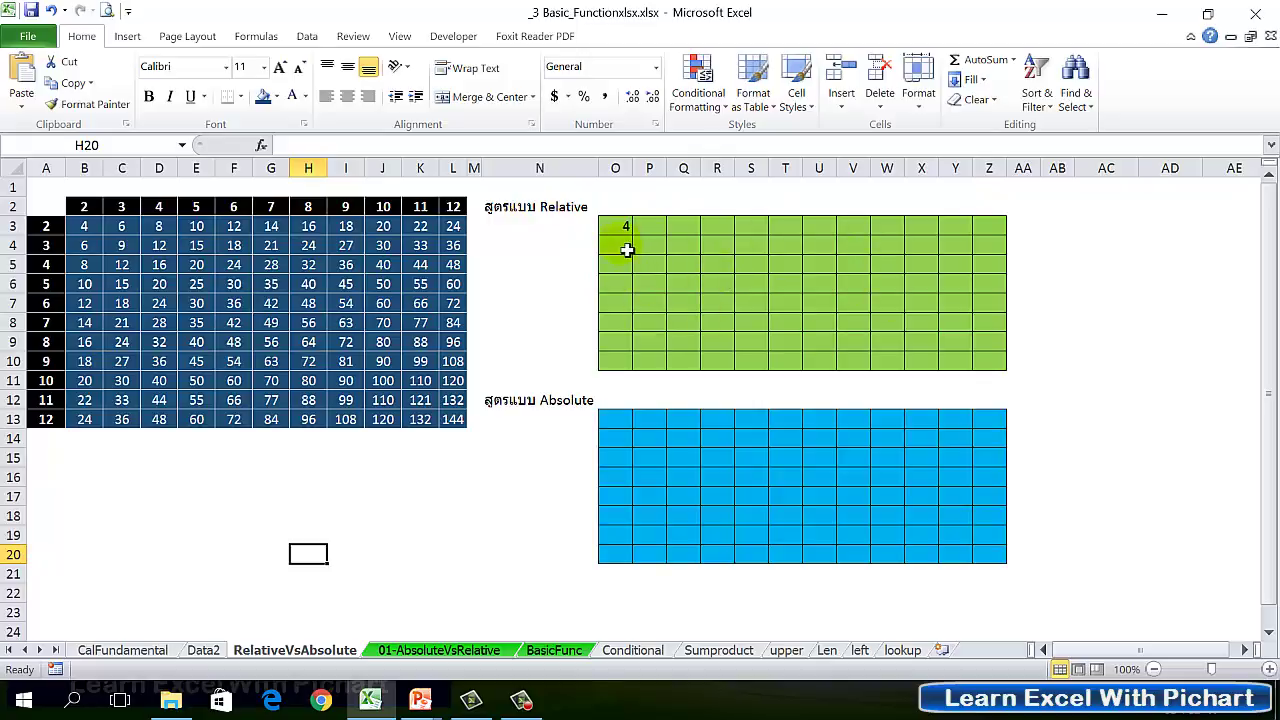
Enter the formula =B3 in O3 of the green Relative grid so it shows 4
left_click(622, 420)
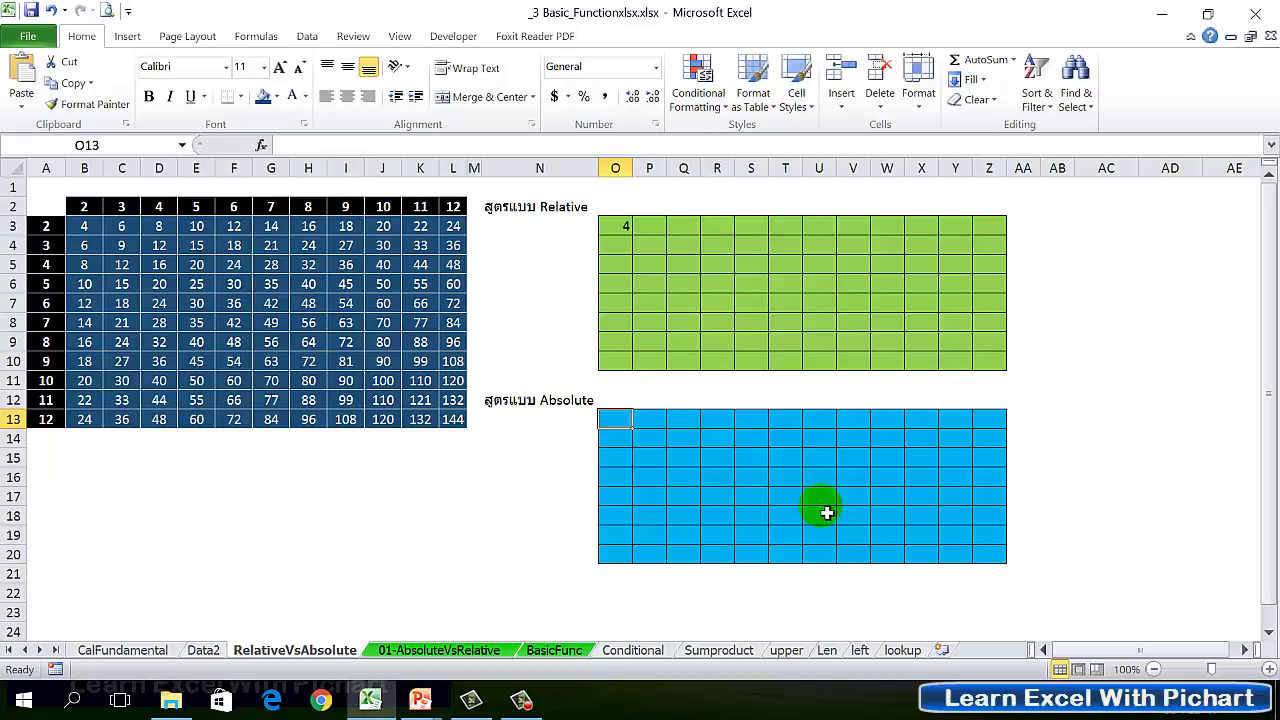
left_click(630, 230)
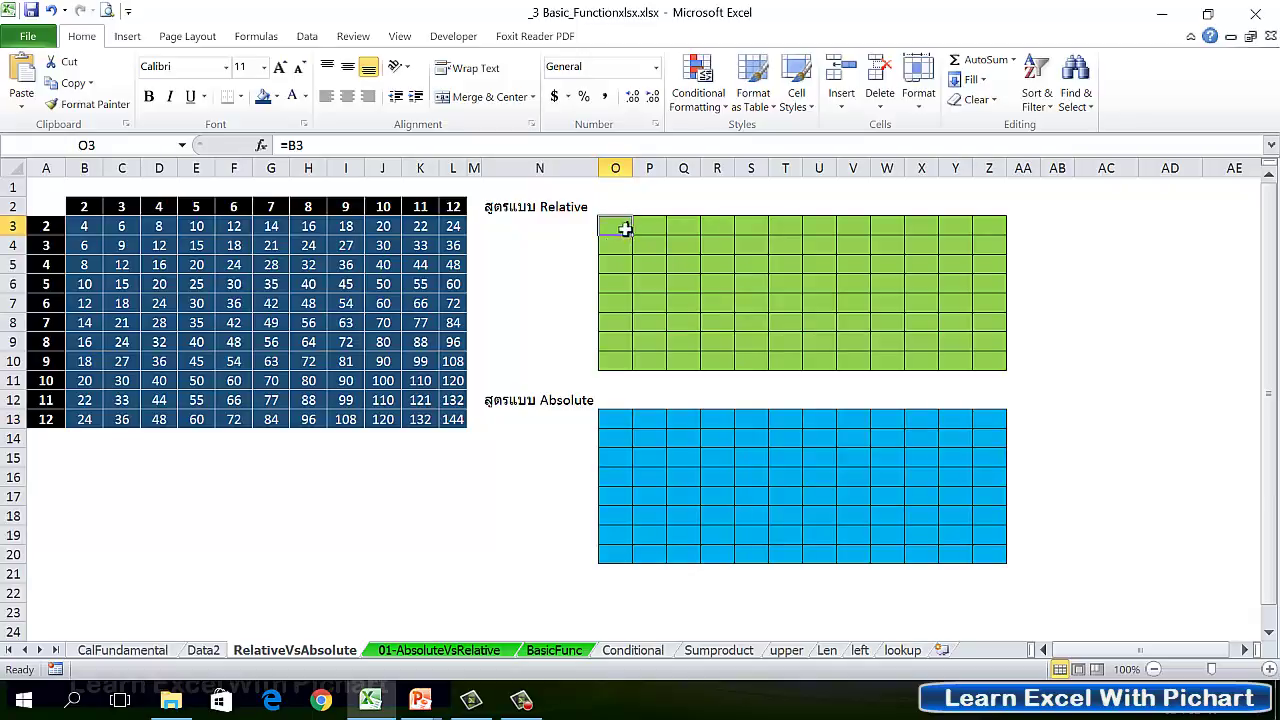
left_click(631, 227)
type("=")
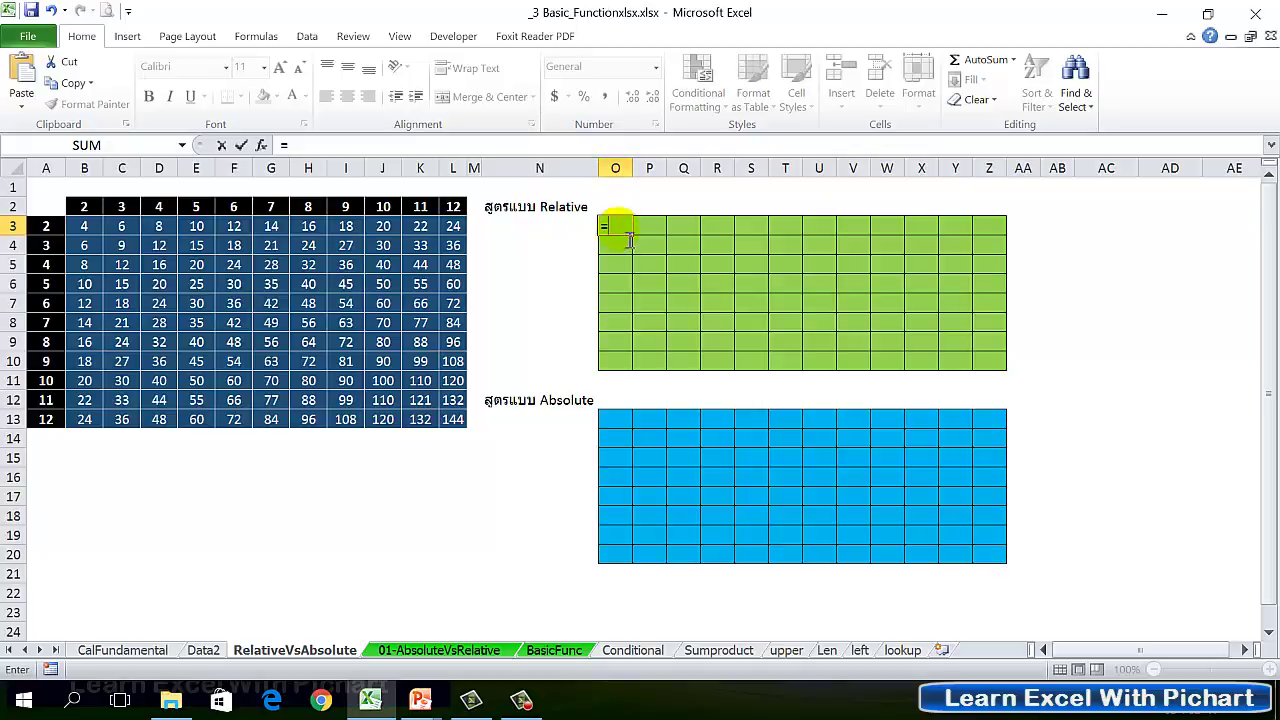
left_click(88, 230)
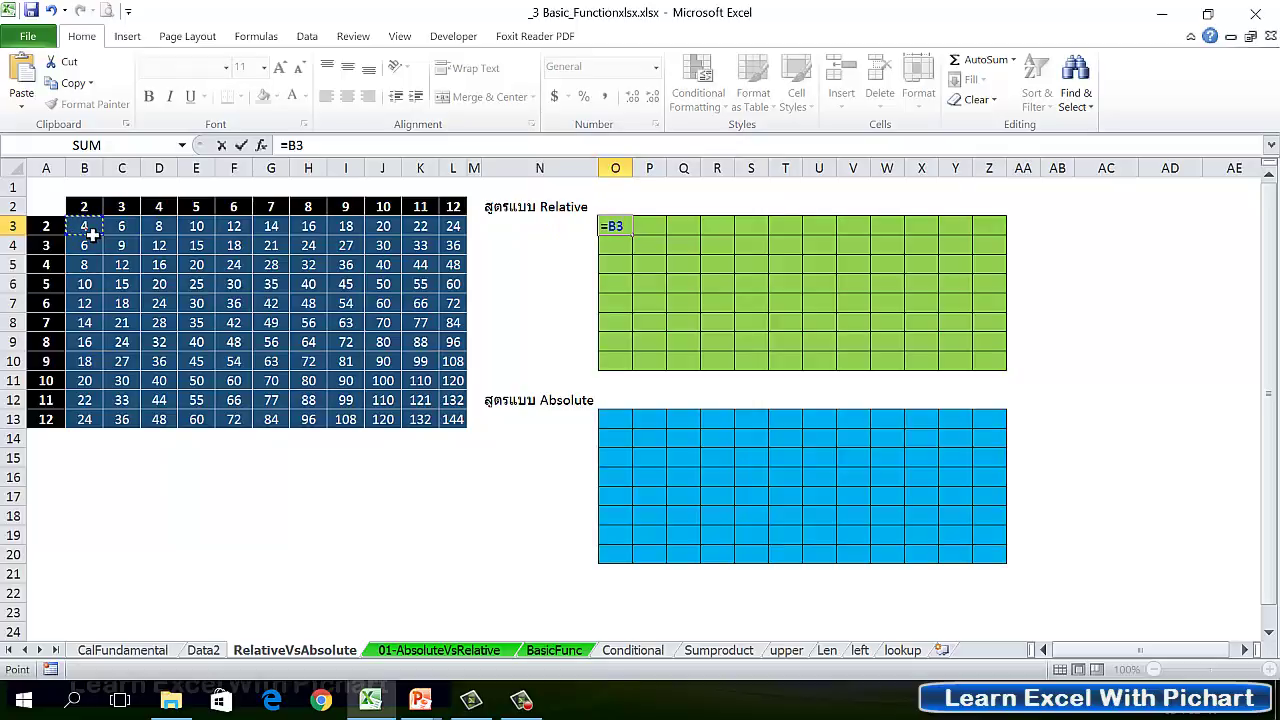
key("Return")
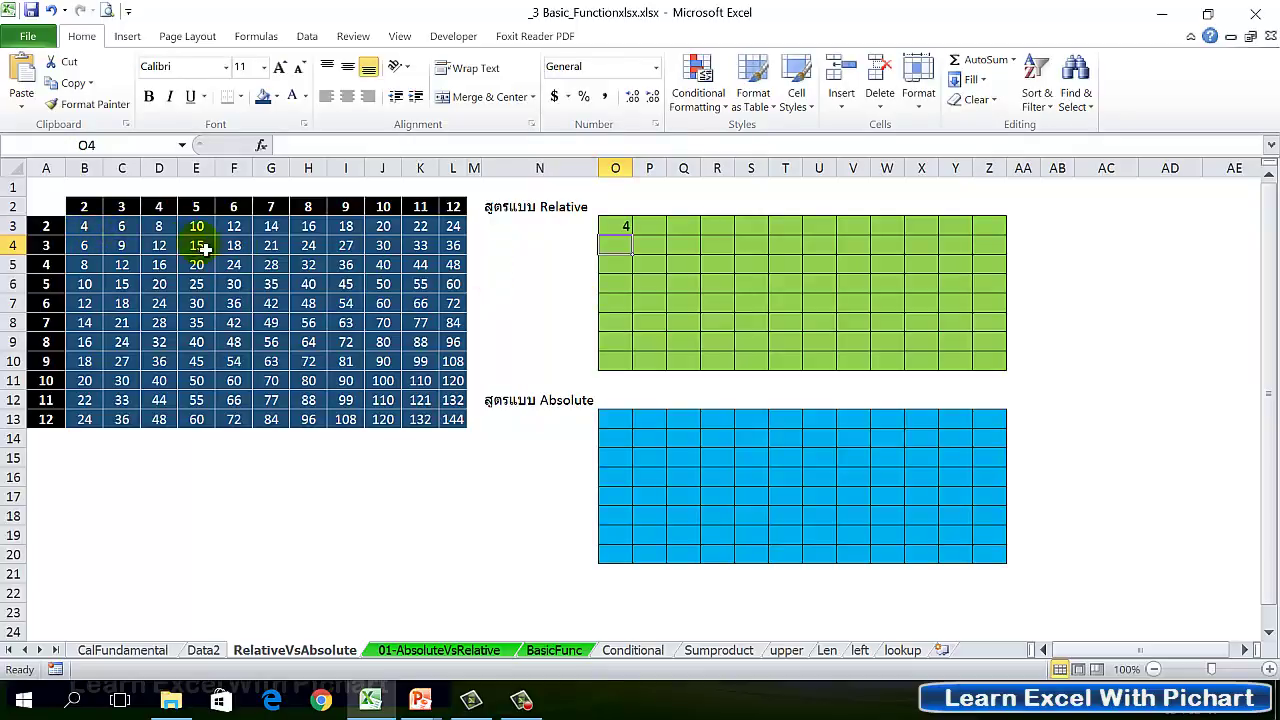
Copy O3's =B3 formula into P3 and compare it with P3's shifted =C3
left_click(617, 231)
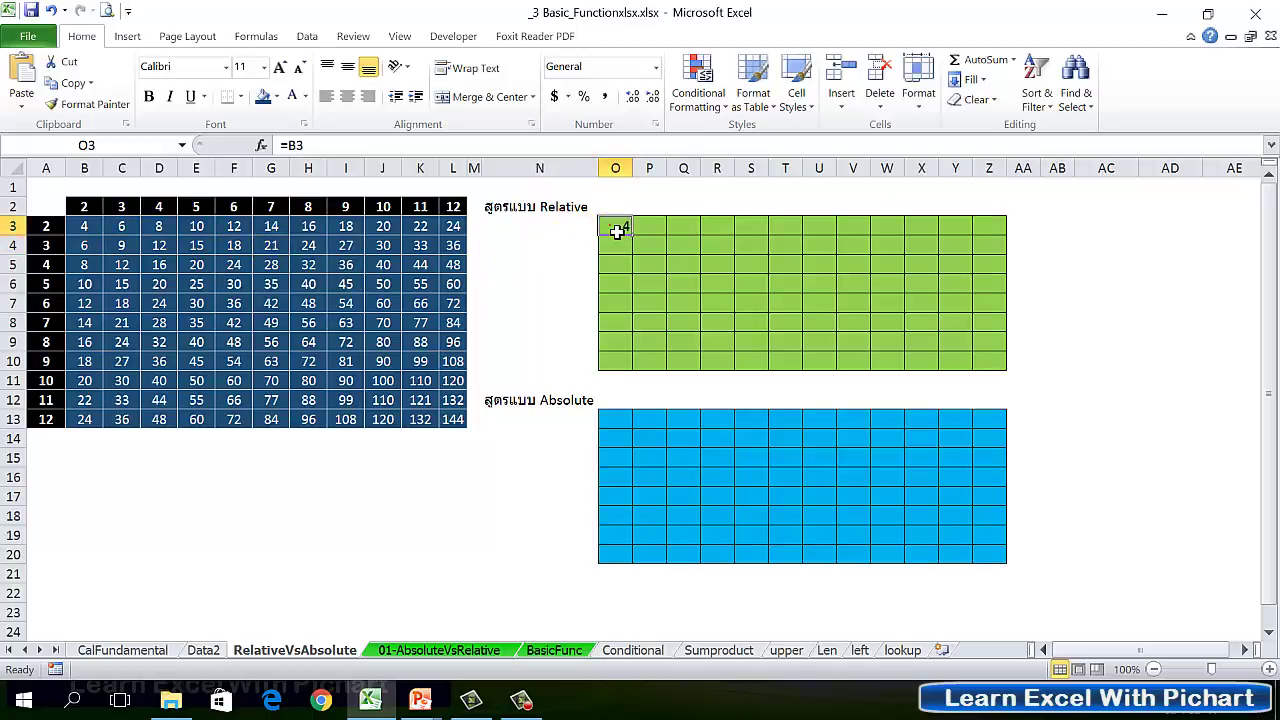
right_click(617, 231)
left_click(652, 258)
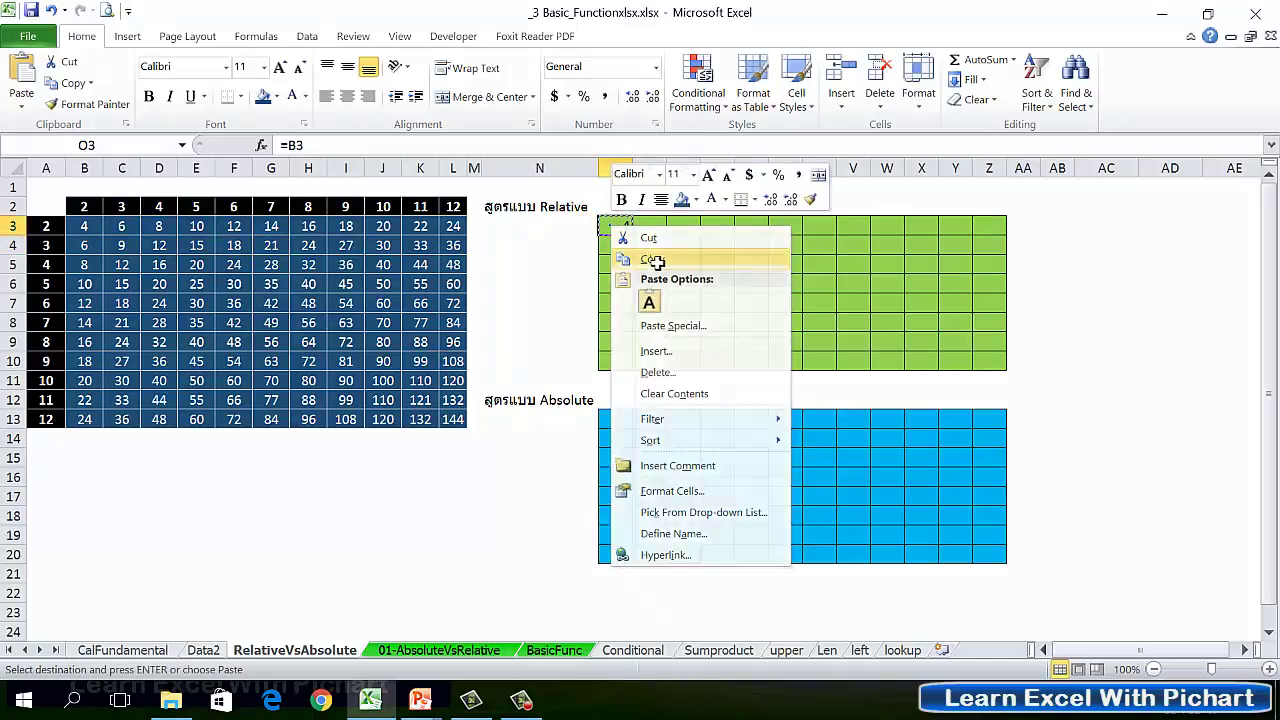
left_click(655, 234)
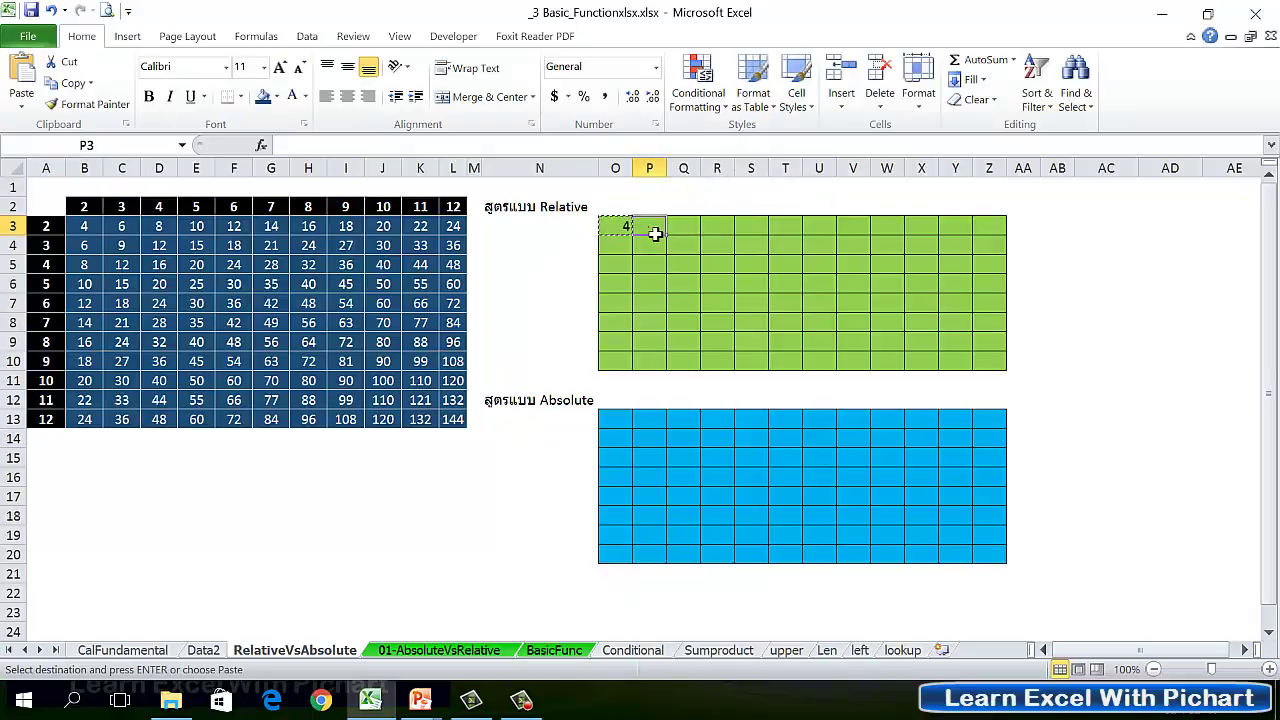
right_click(649, 227)
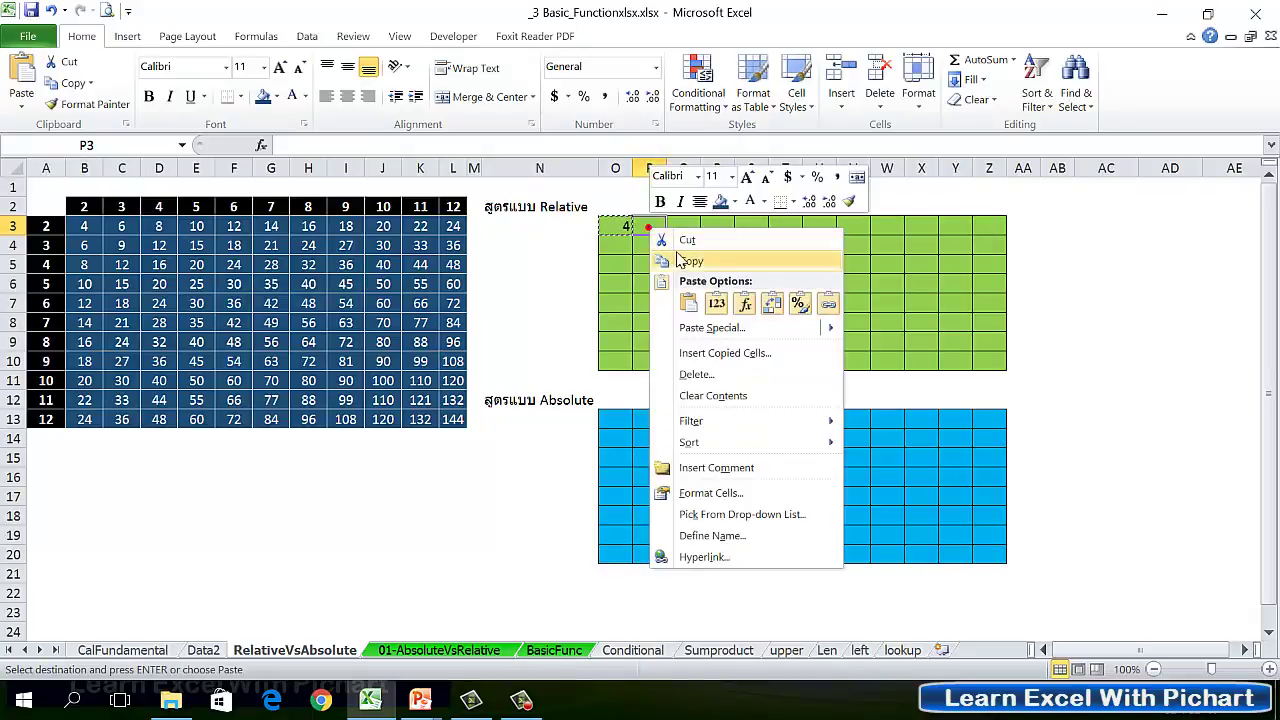
left_click(688, 303)
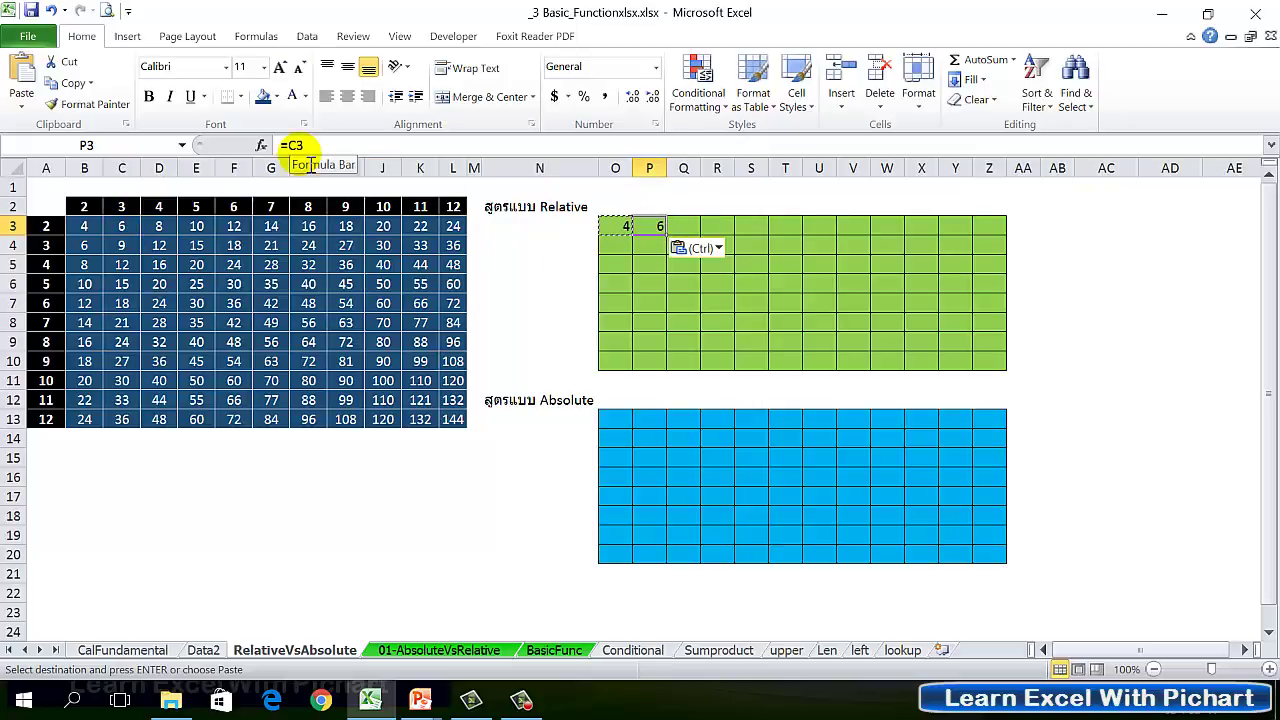
left_click(622, 232)
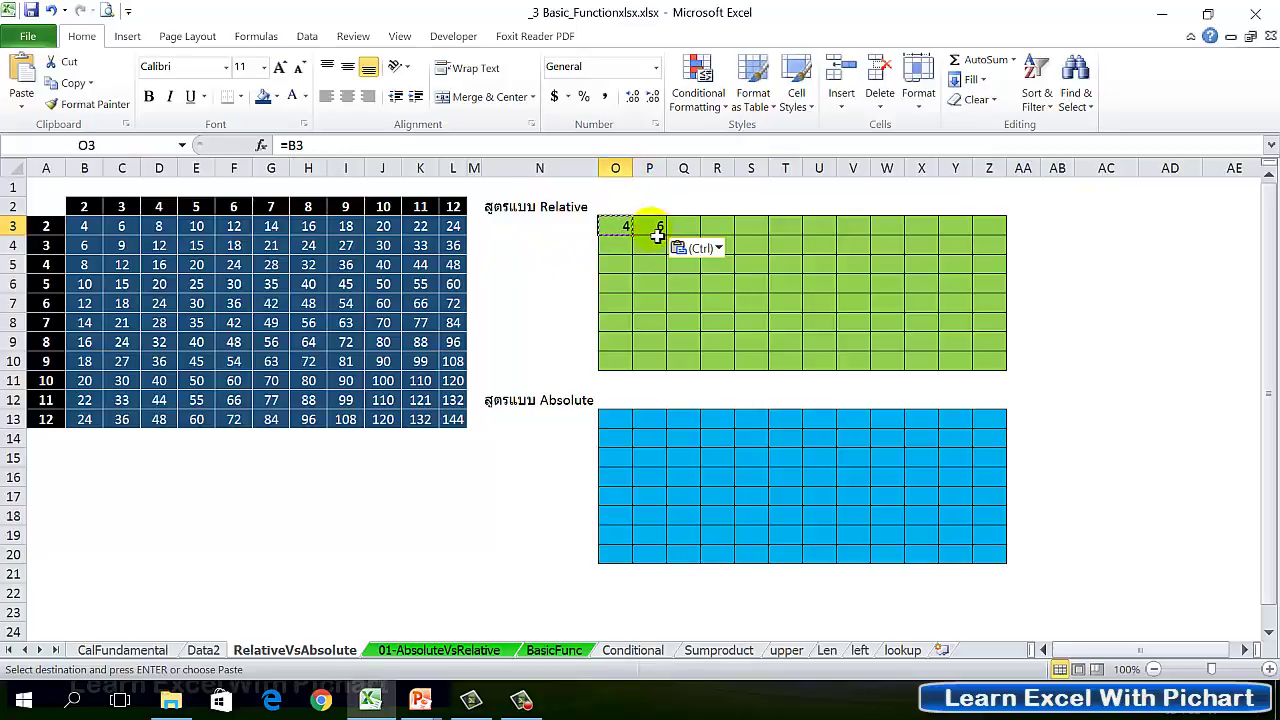
left_click(658, 233)
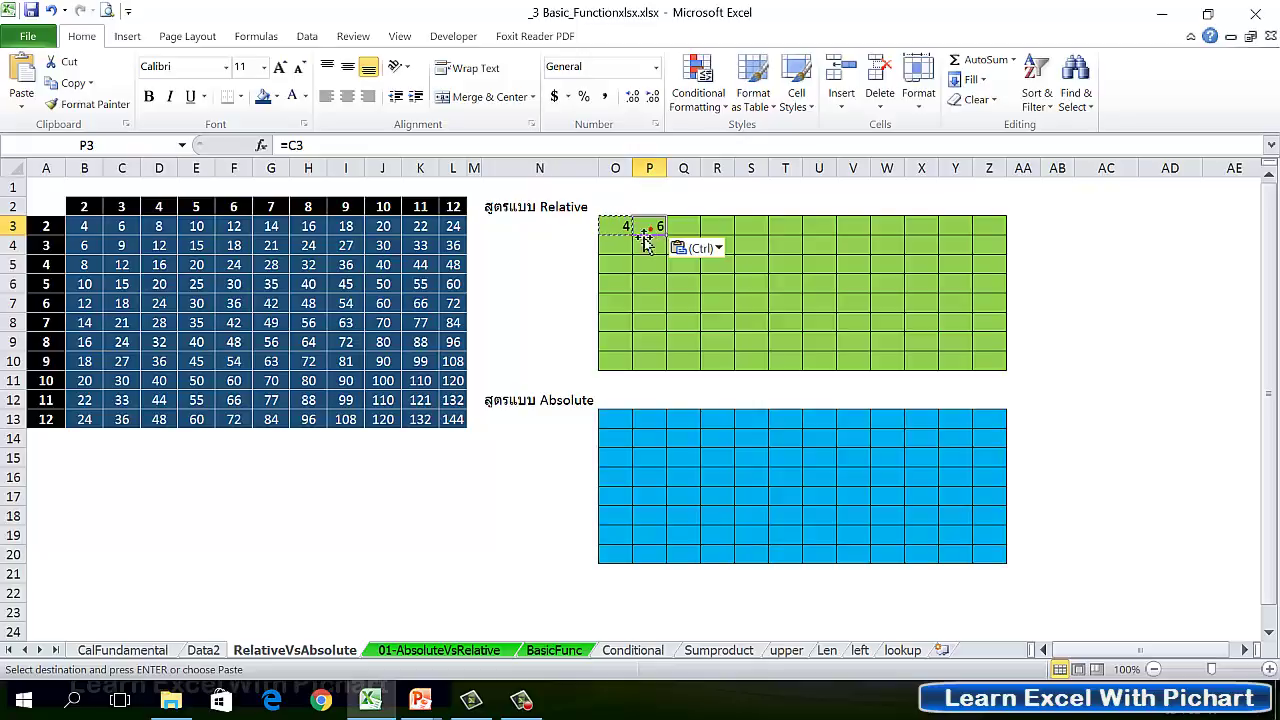
left_click(624, 232)
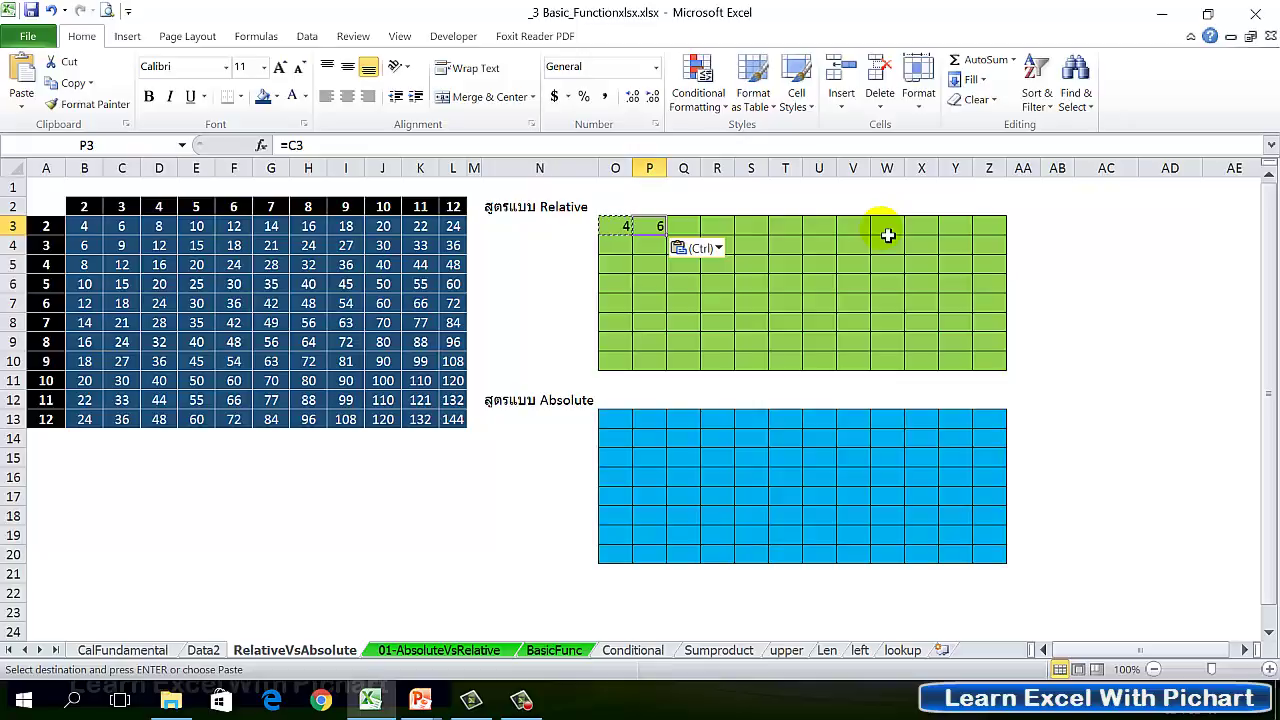
Undo and redo the P3 paste, then copy P3's formula into S3, showing =F3 and 12
key("ctrl+z")
left_click(80, 10)
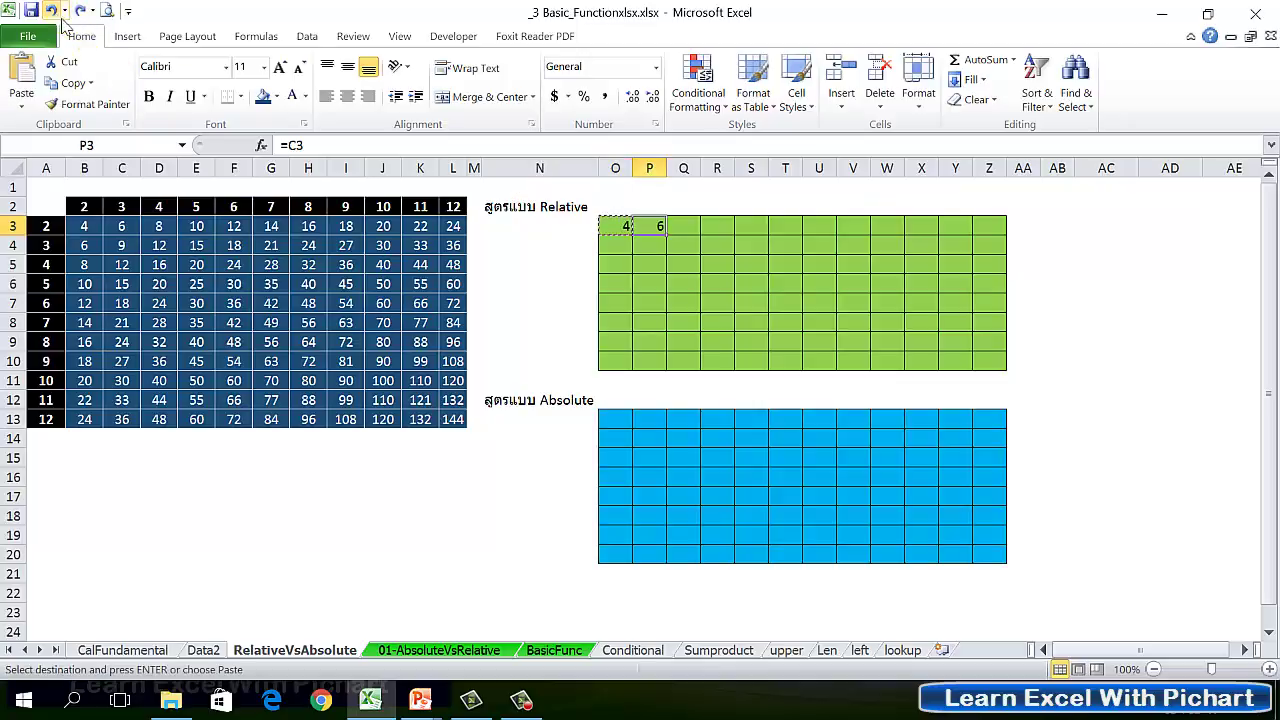
left_click(691, 229)
left_click(654, 234)
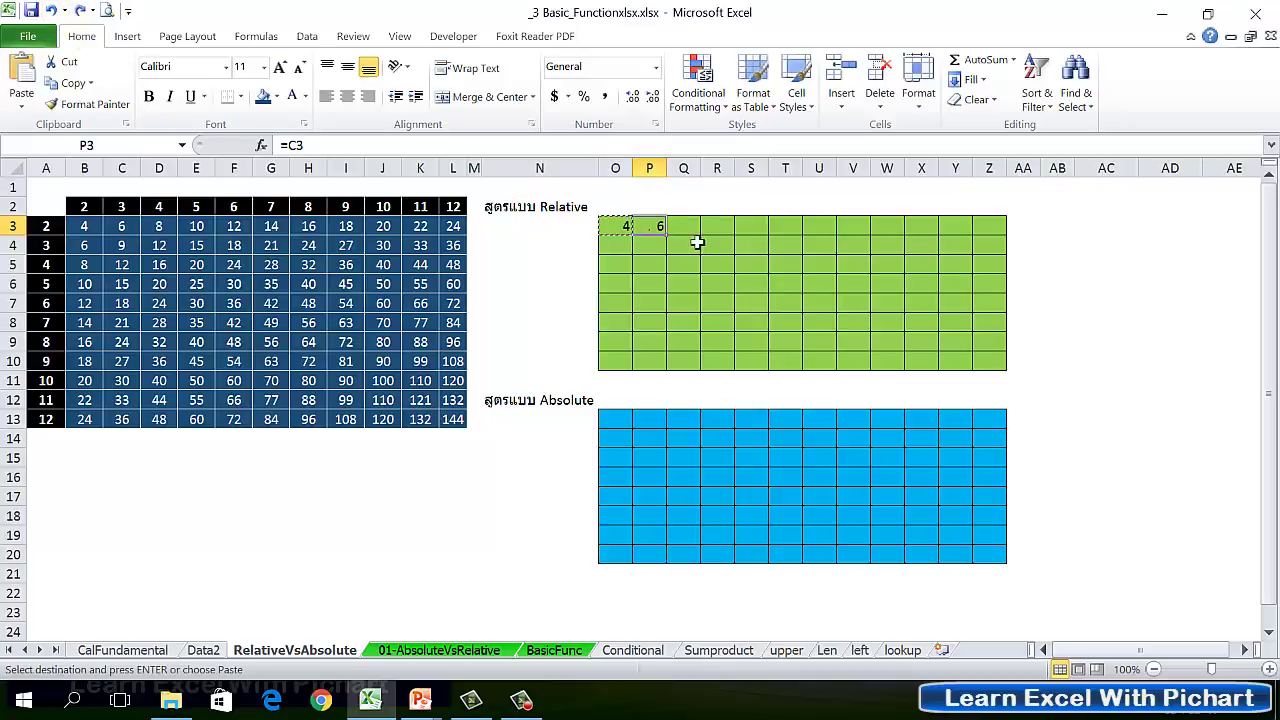
left_click(697, 234)
left_click(659, 230)
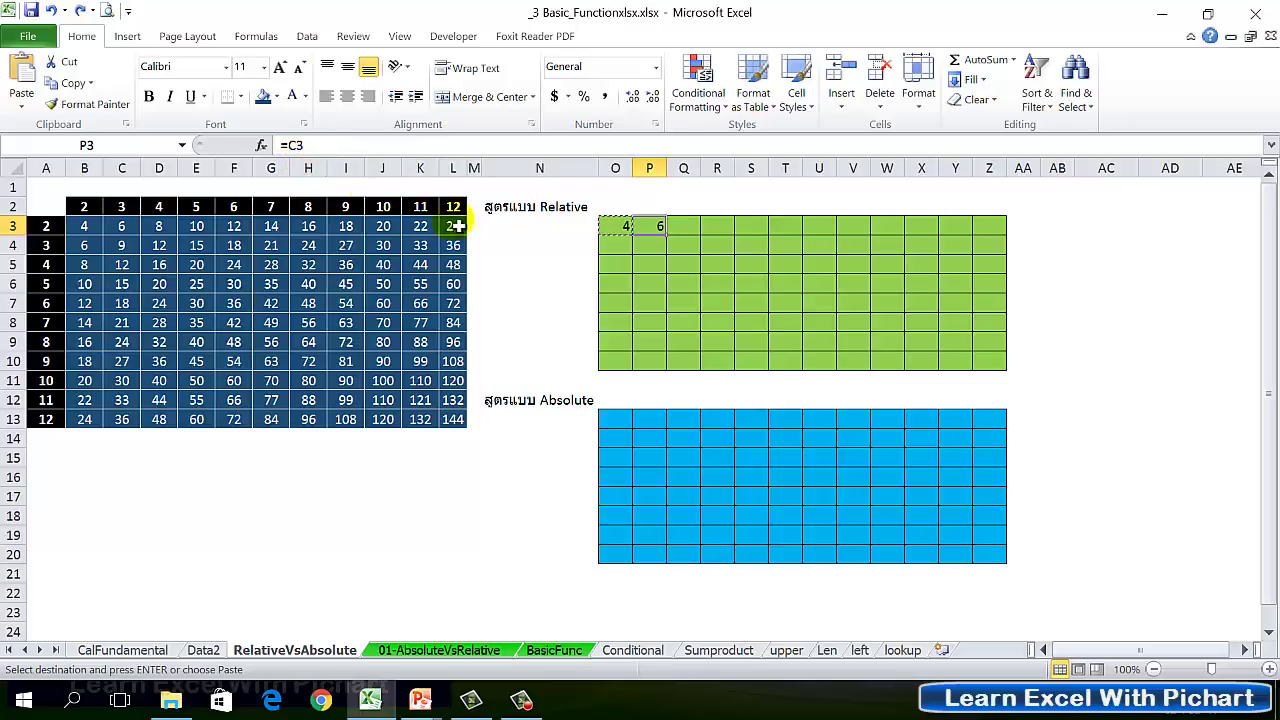
right_click(658, 232)
left_click(658, 232)
right_click(658, 232)
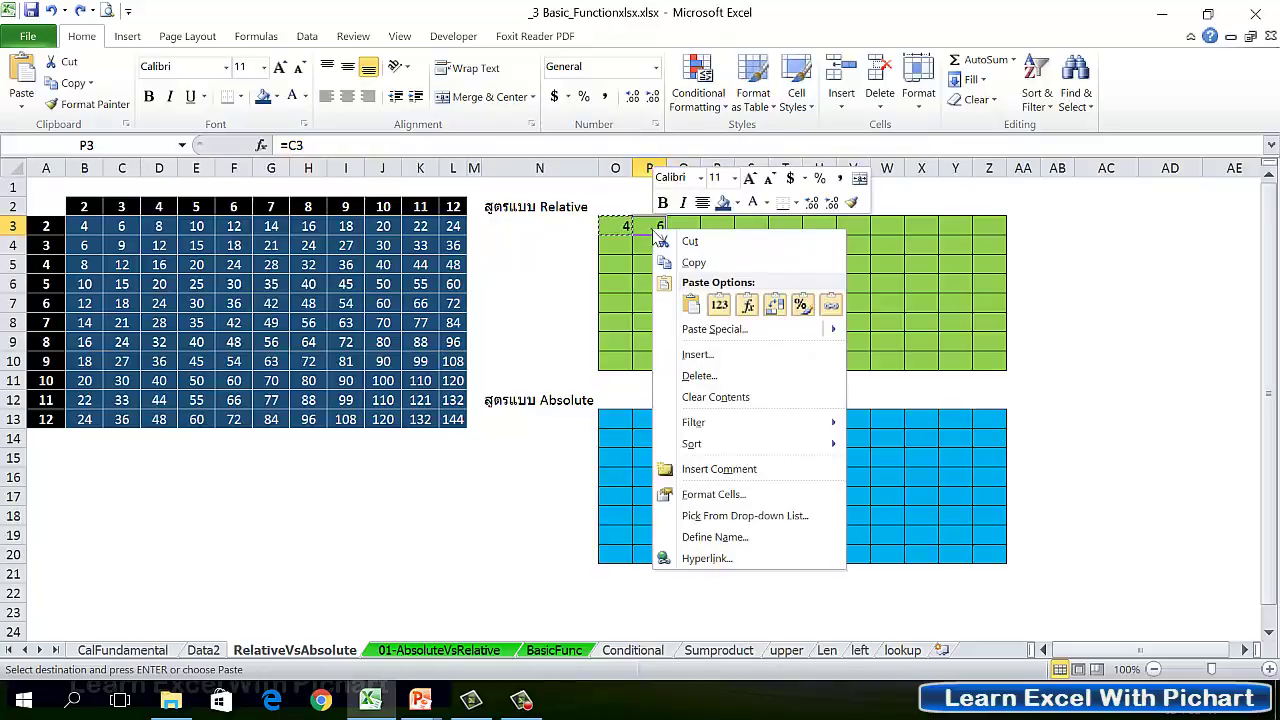
left_click(694, 263)
right_click(752, 233)
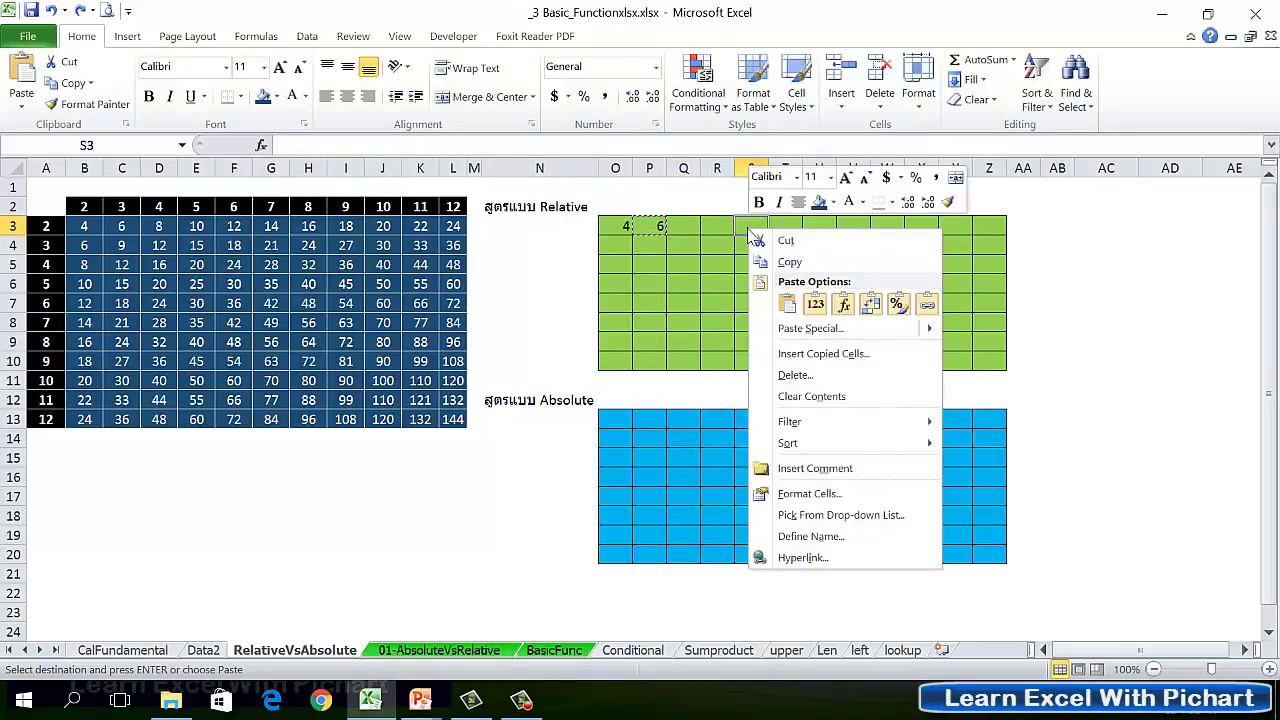
left_click(789, 308)
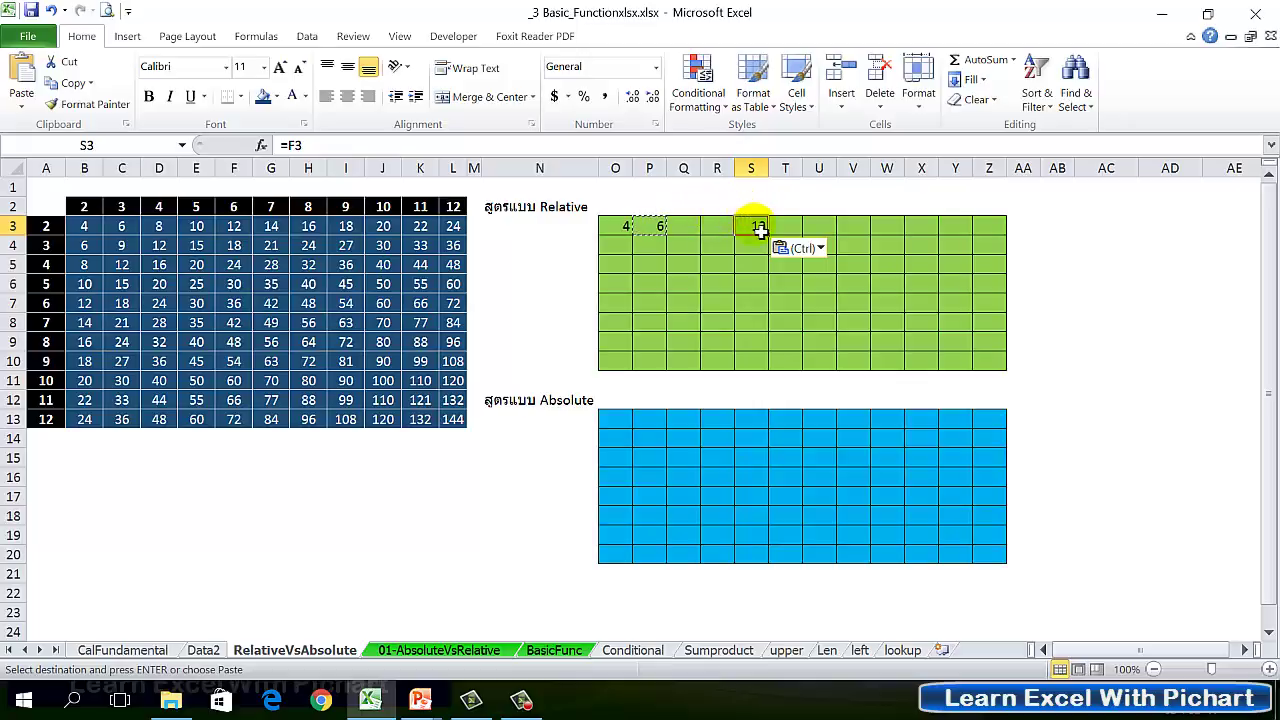
Compare the formulas in P3, S3 and O3, then select the test cells P3:S3
left_click(650, 236)
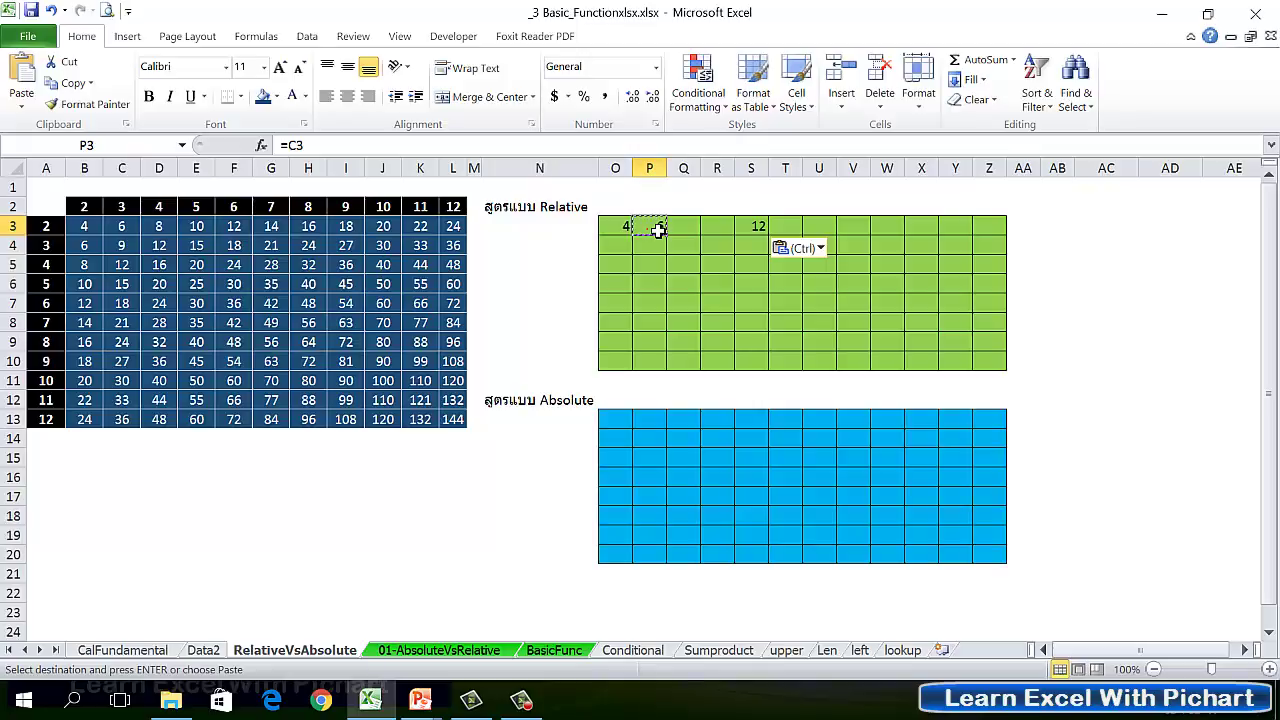
left_click(757, 229)
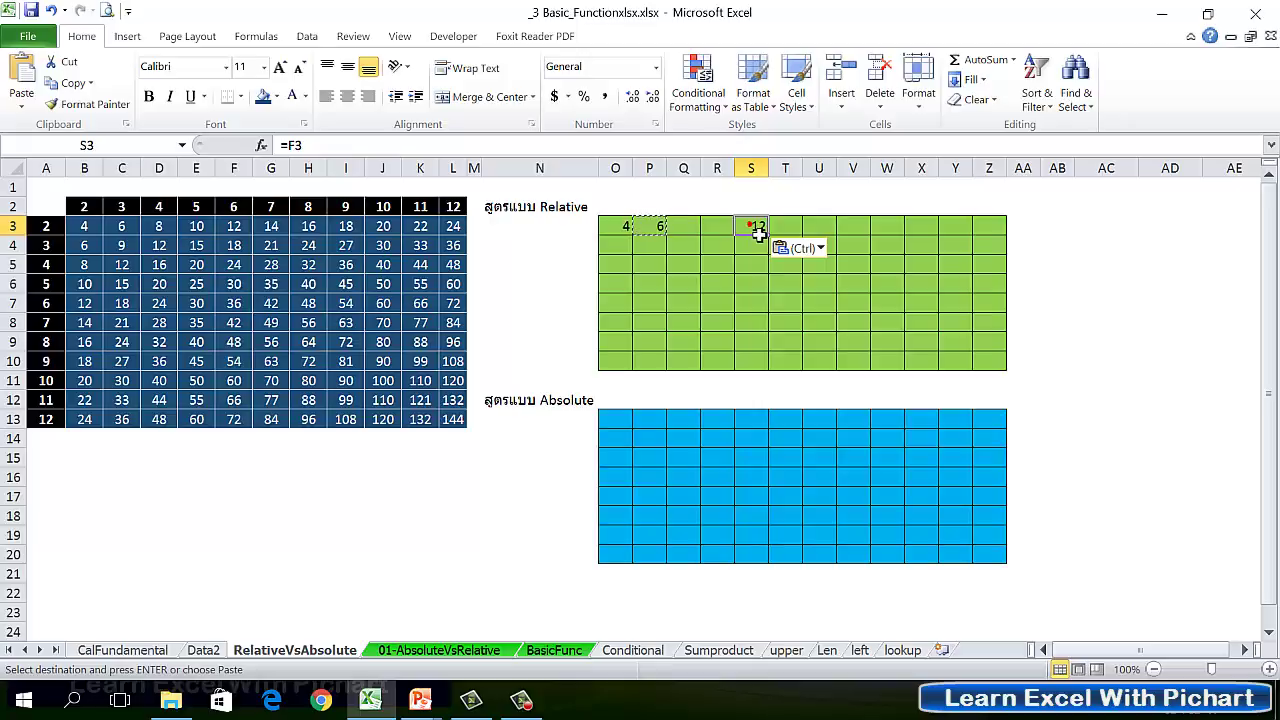
left_click(765, 231)
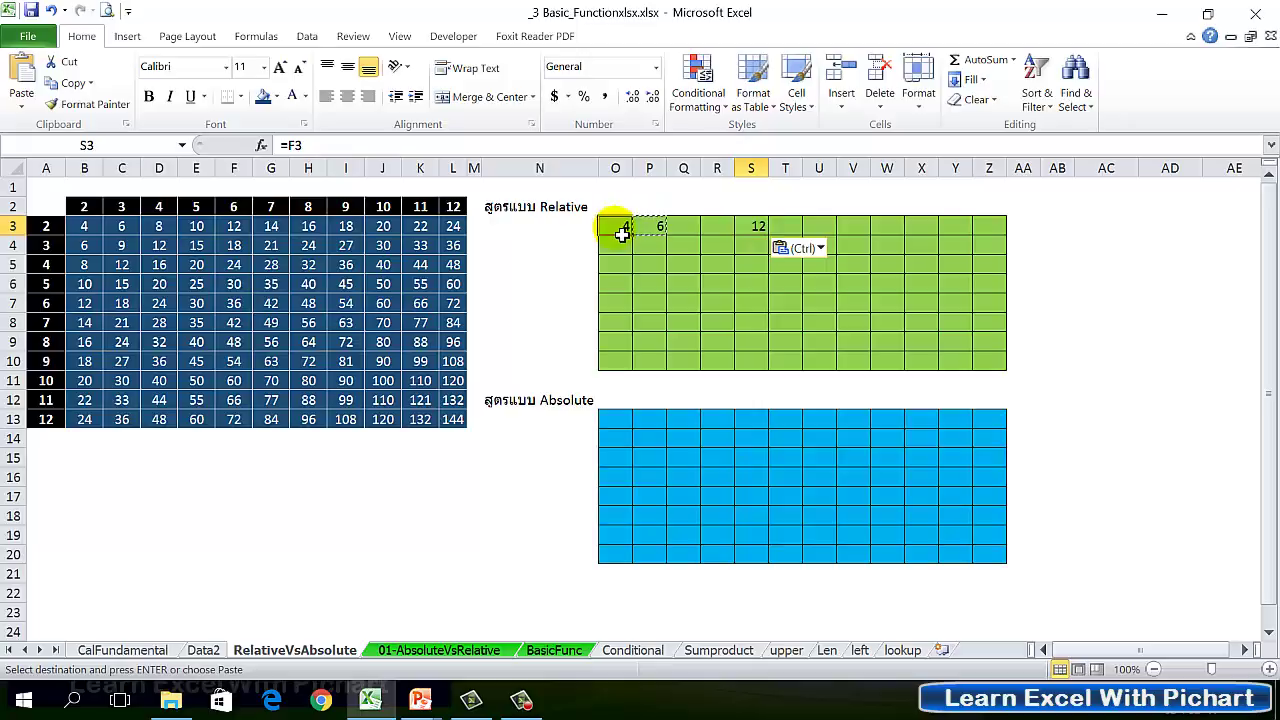
left_click(621, 233)
left_click_drag(655, 230, 765, 230)
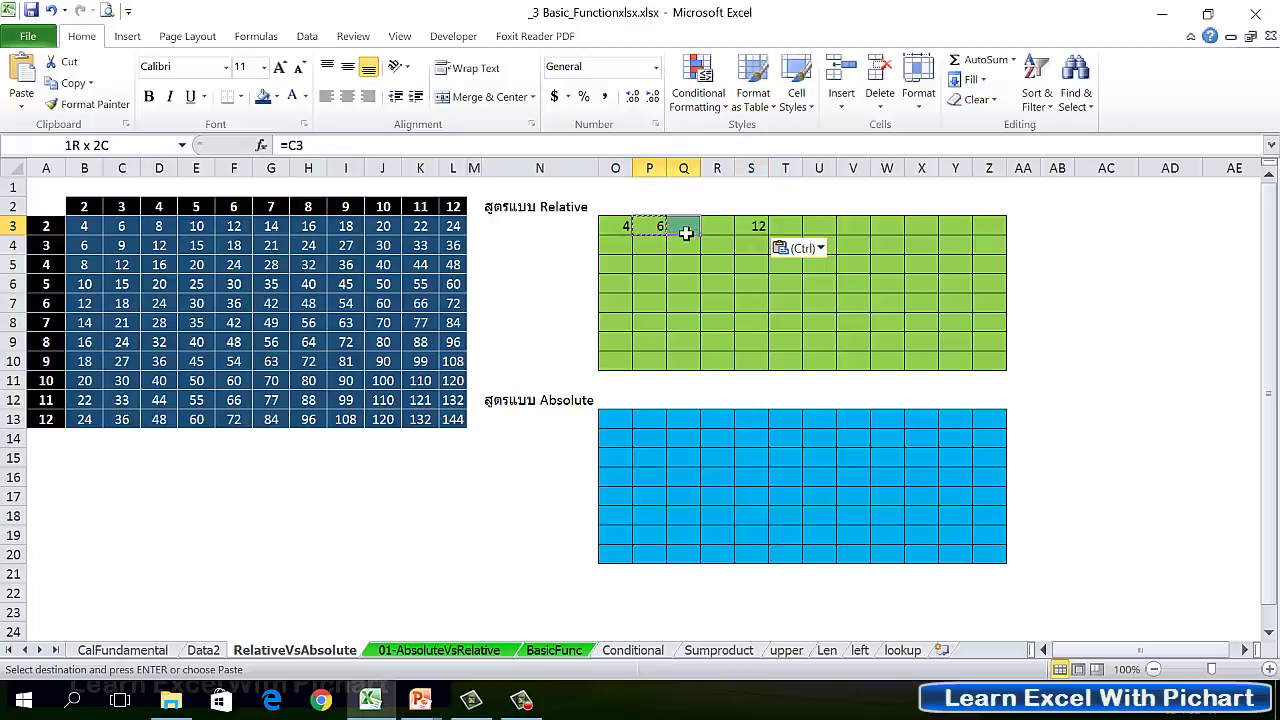
Clear P3:S3 and re-enter =B3 in O3 so it shows 4
key("Delete")
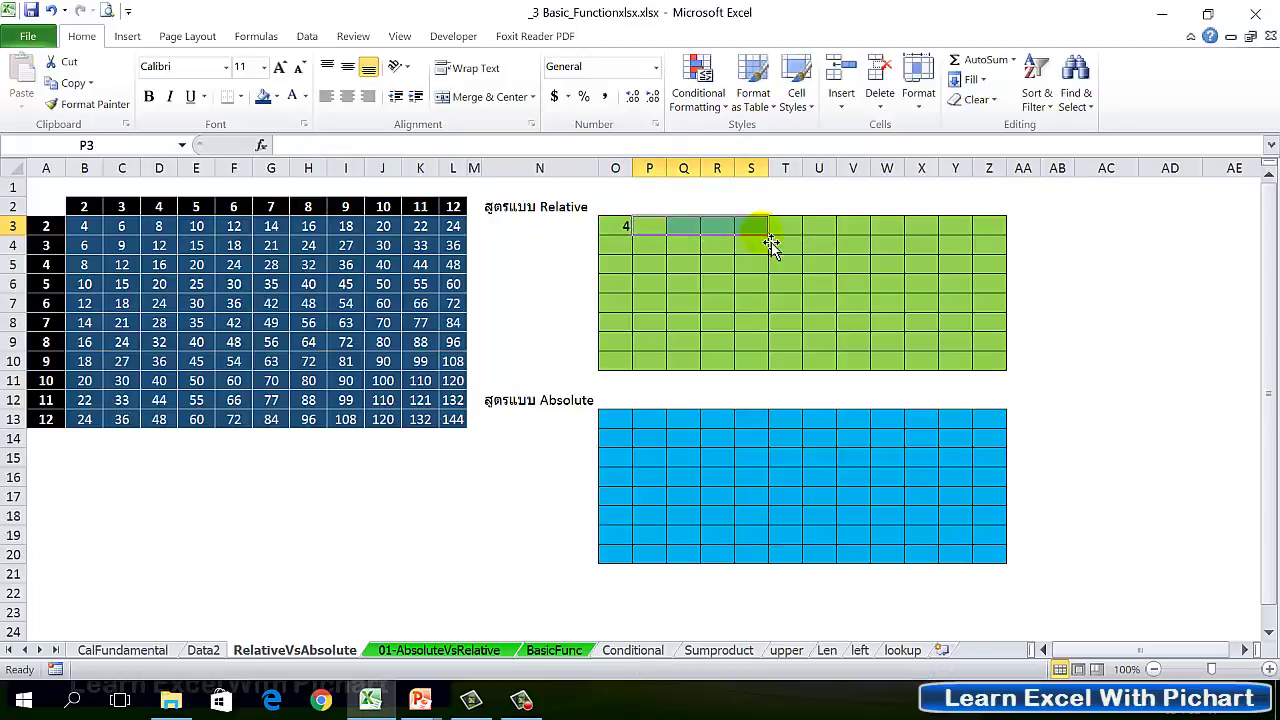
left_click(621, 231)
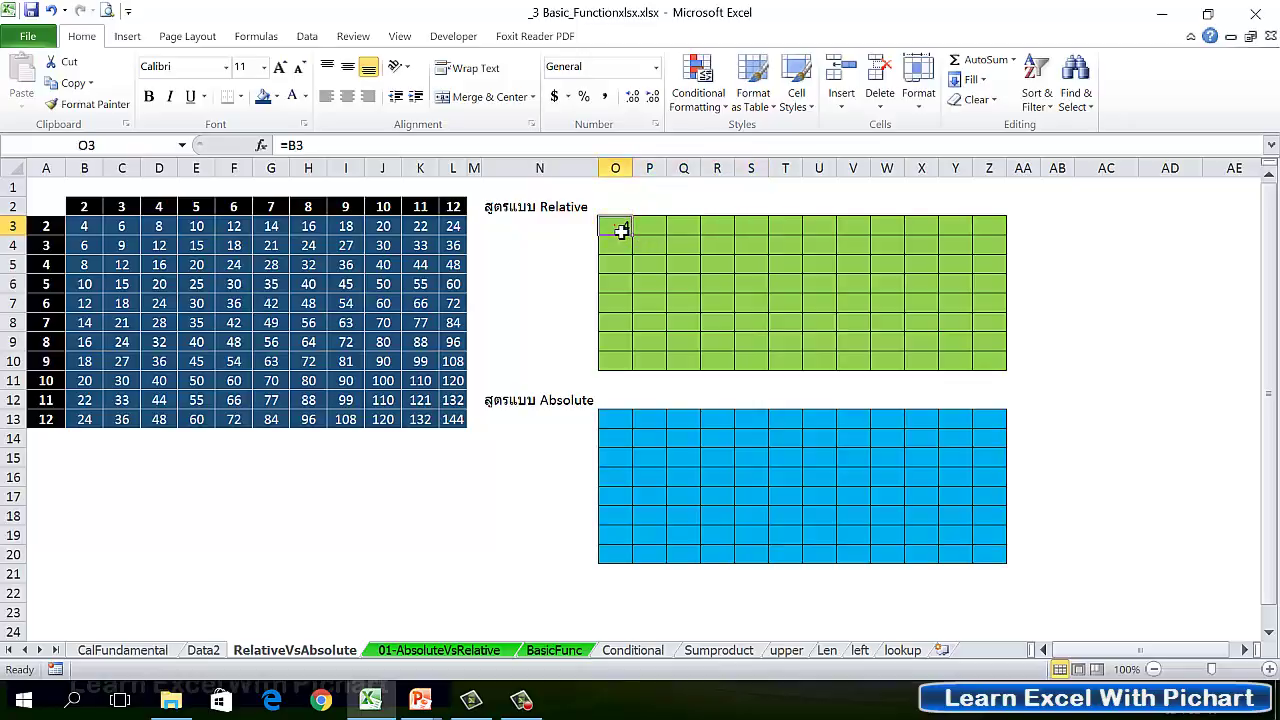
type("=")
left_click(613, 228)
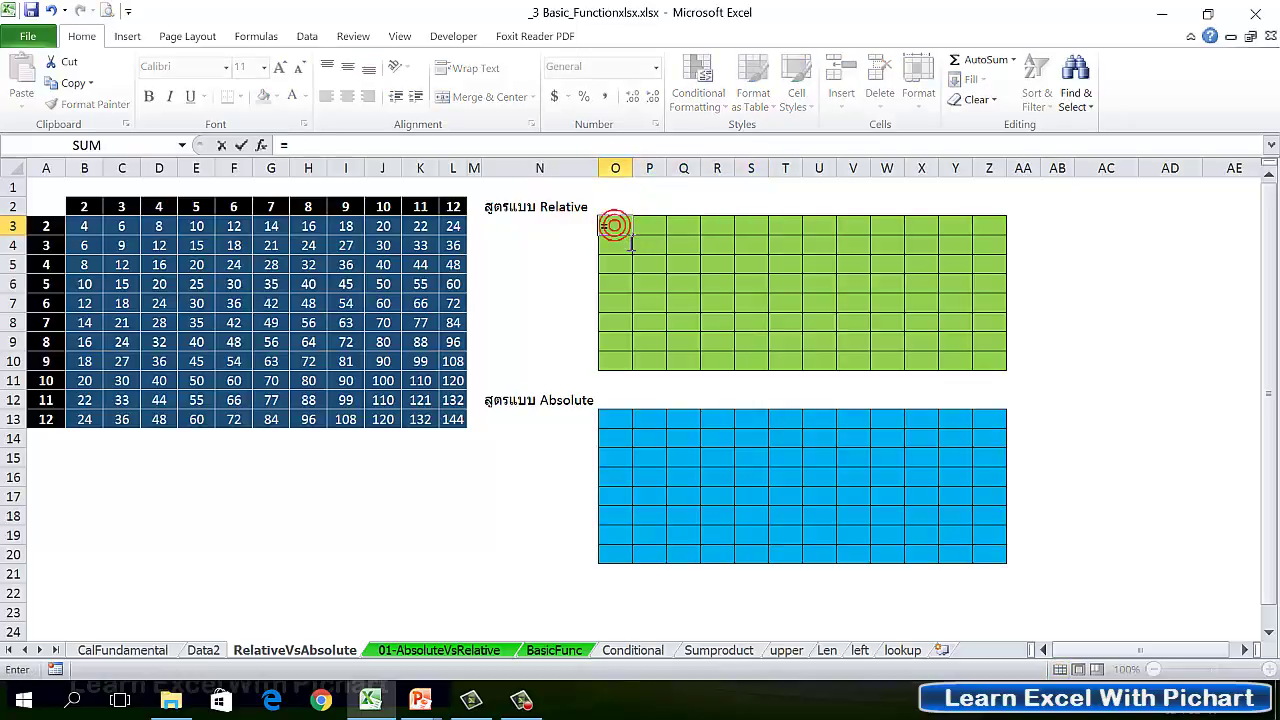
left_click(93, 229)
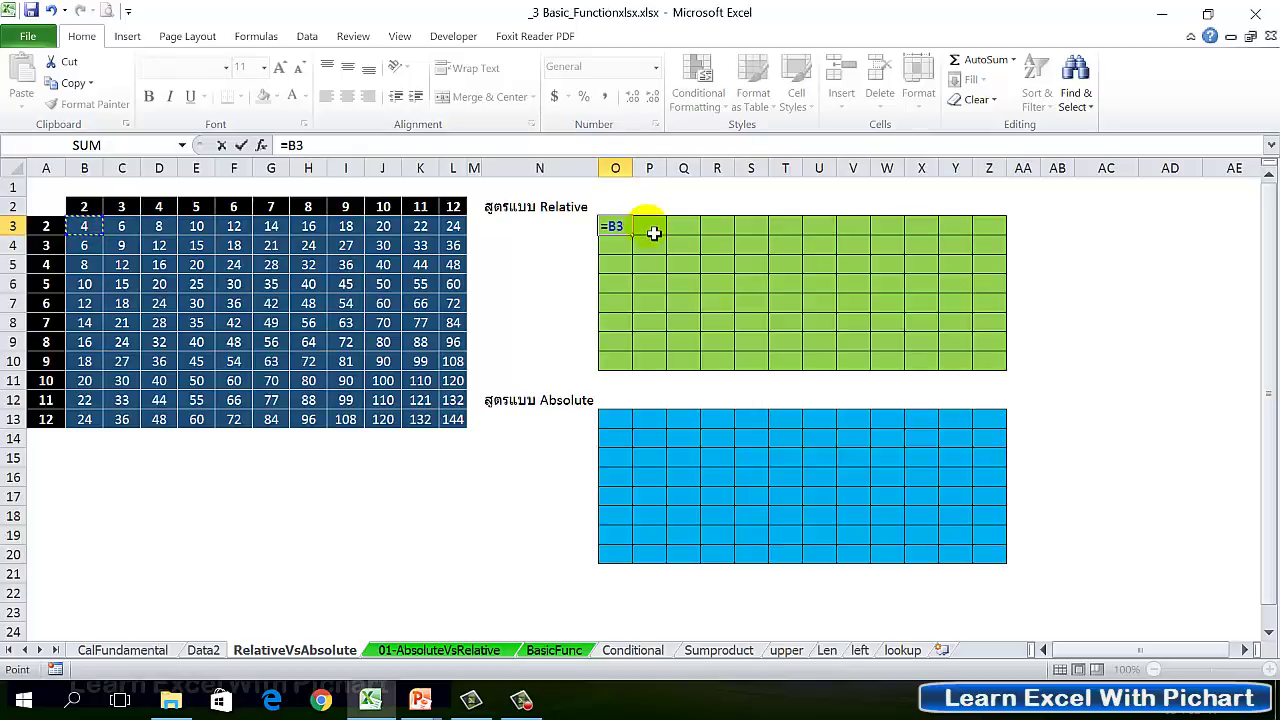
key("Return")
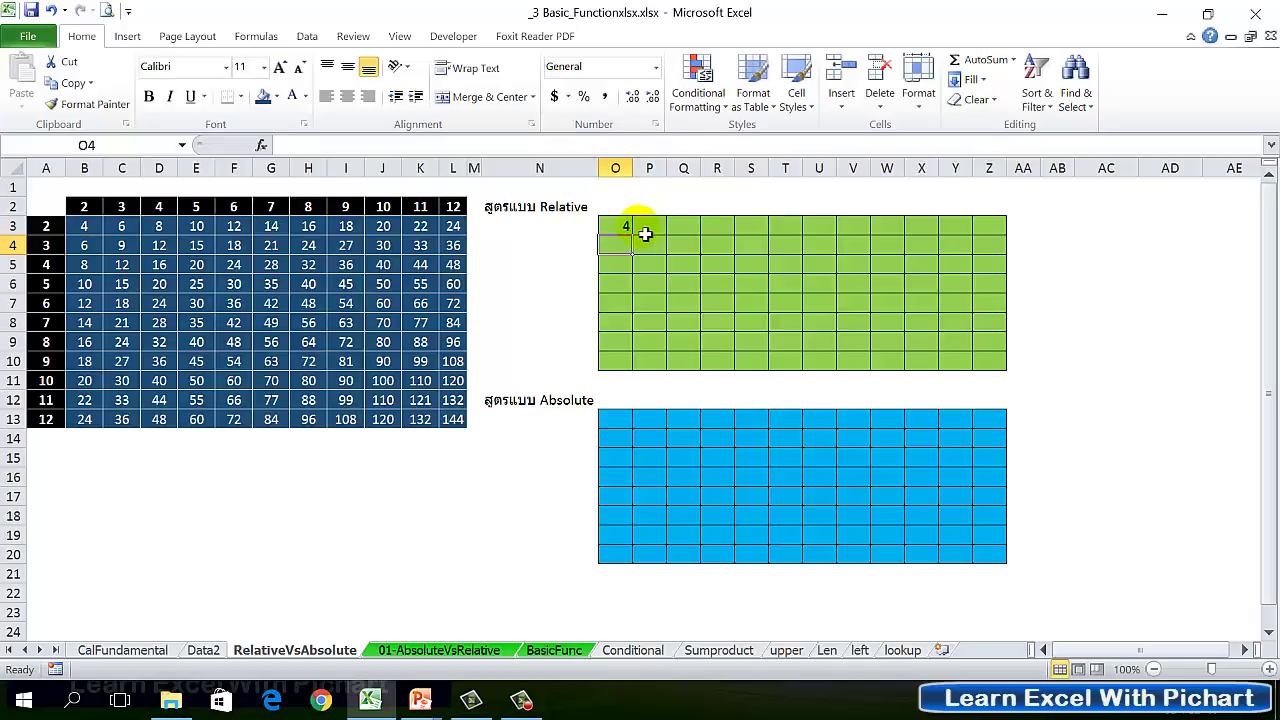
left_click(627, 233)
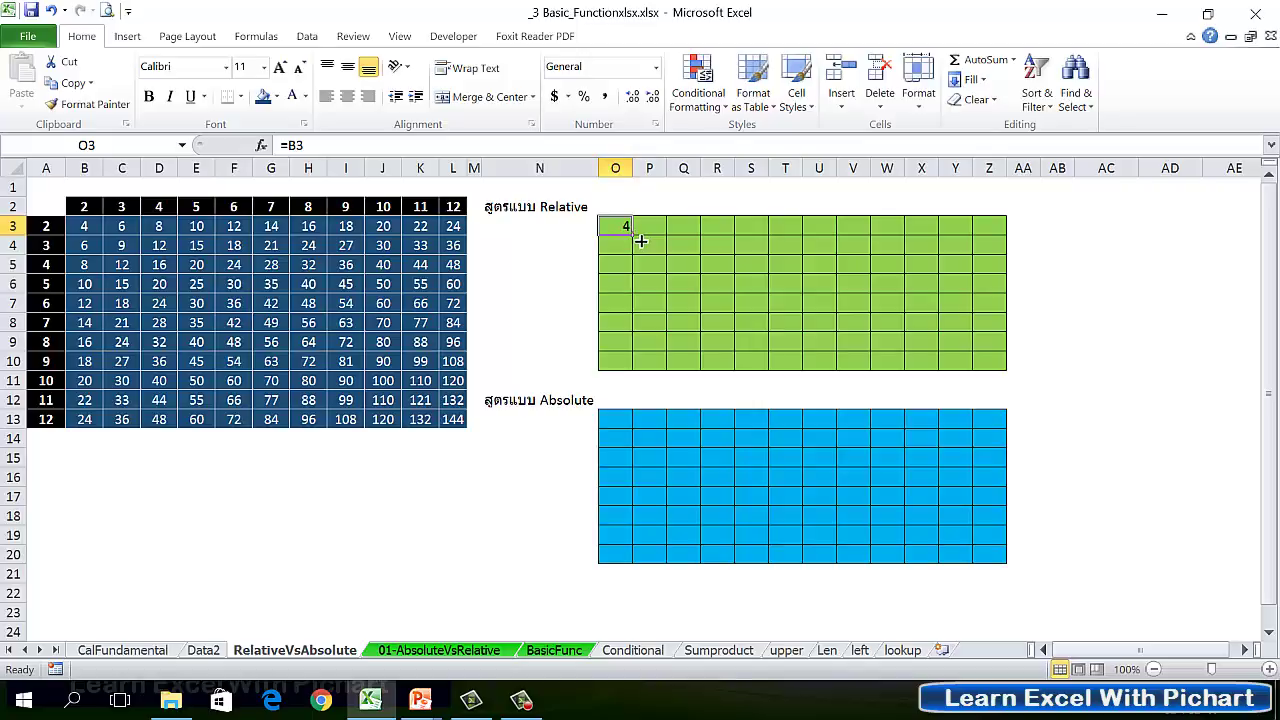
Fill O3's formula across row 3 to Z3, giving 4 through 24 and 0 in Z3
left_click_drag(641, 241, 1005, 240)
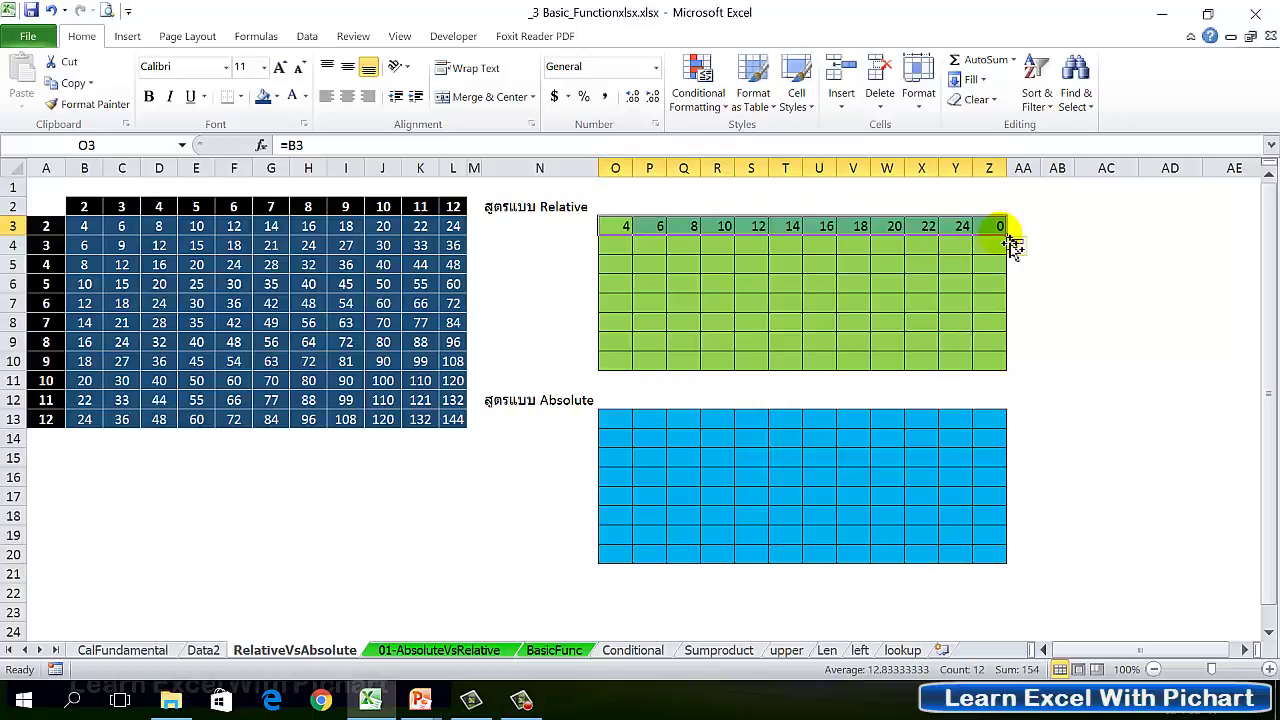
left_click(621, 231)
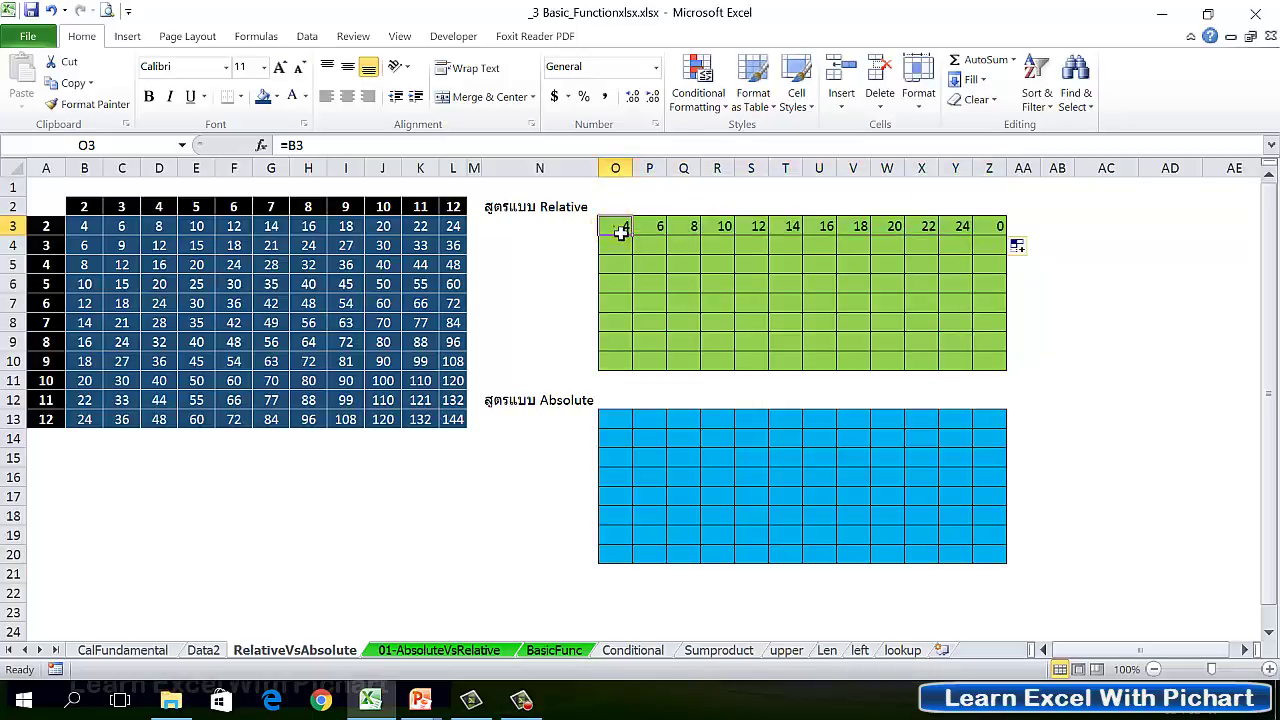
left_click(664, 229)
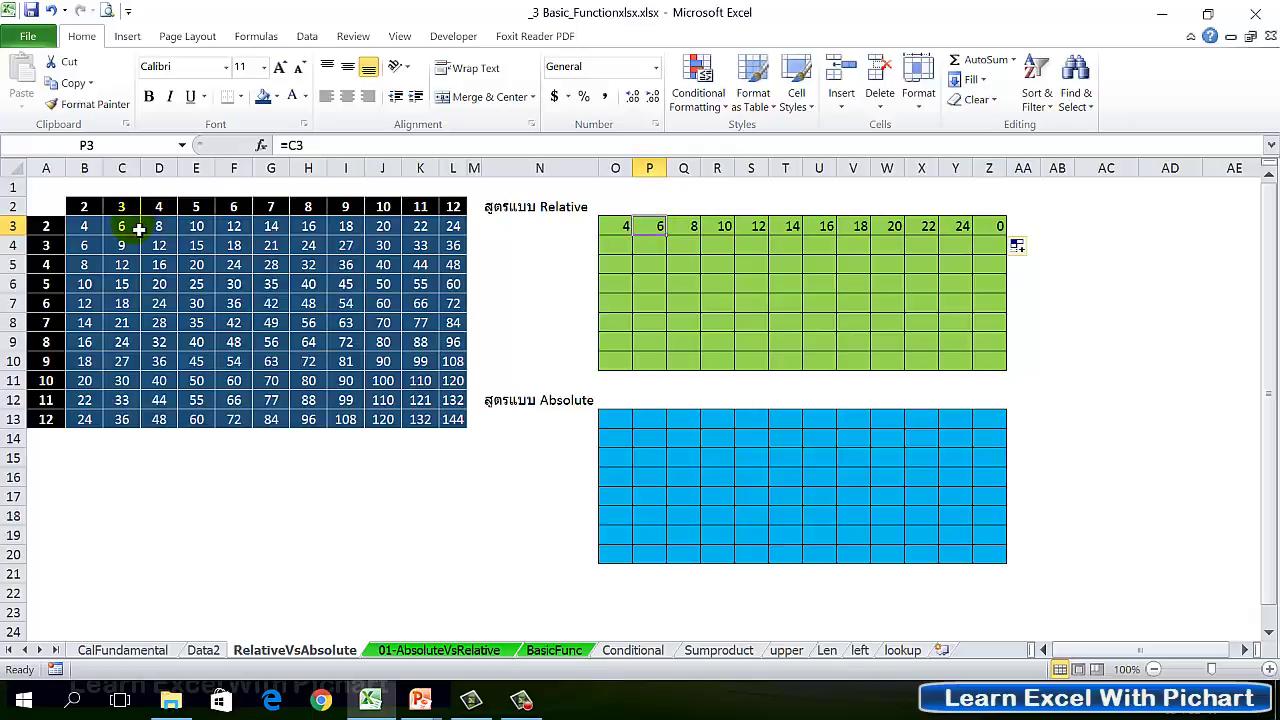
Check the relative formulas in O3 through W3 one cell at a time
left_click(616, 236)
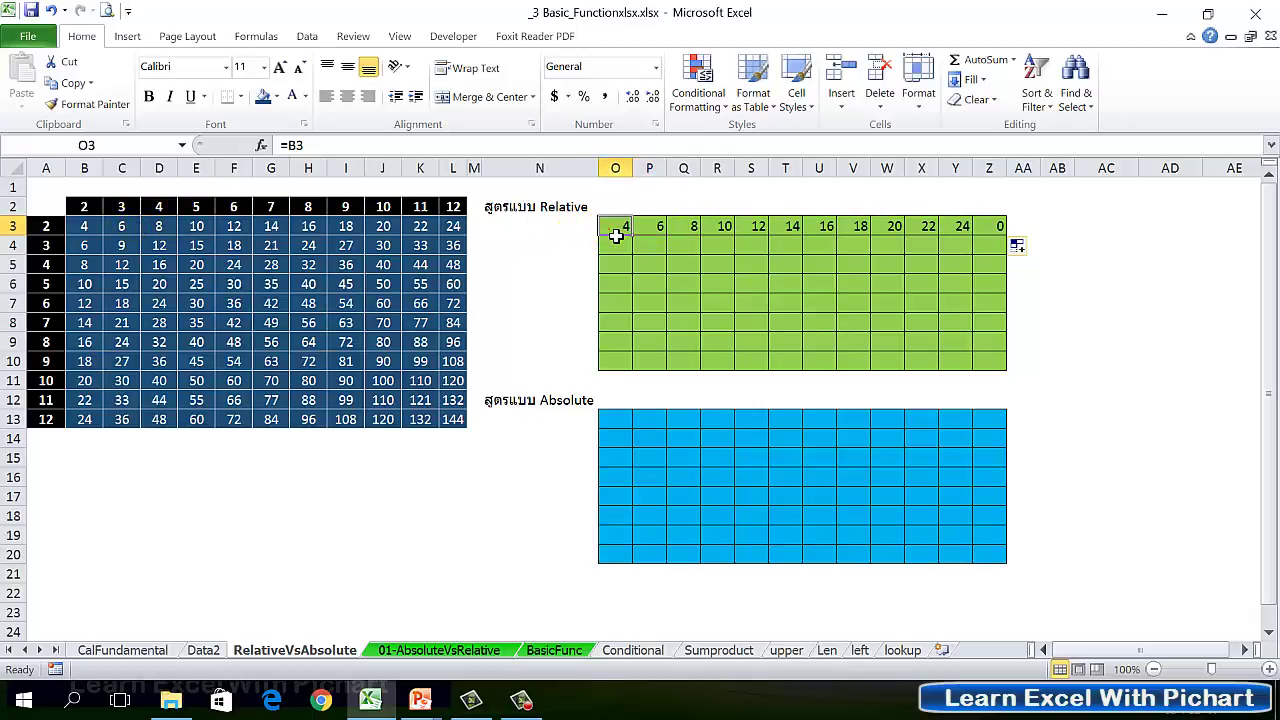
left_click(658, 233)
left_click(692, 233)
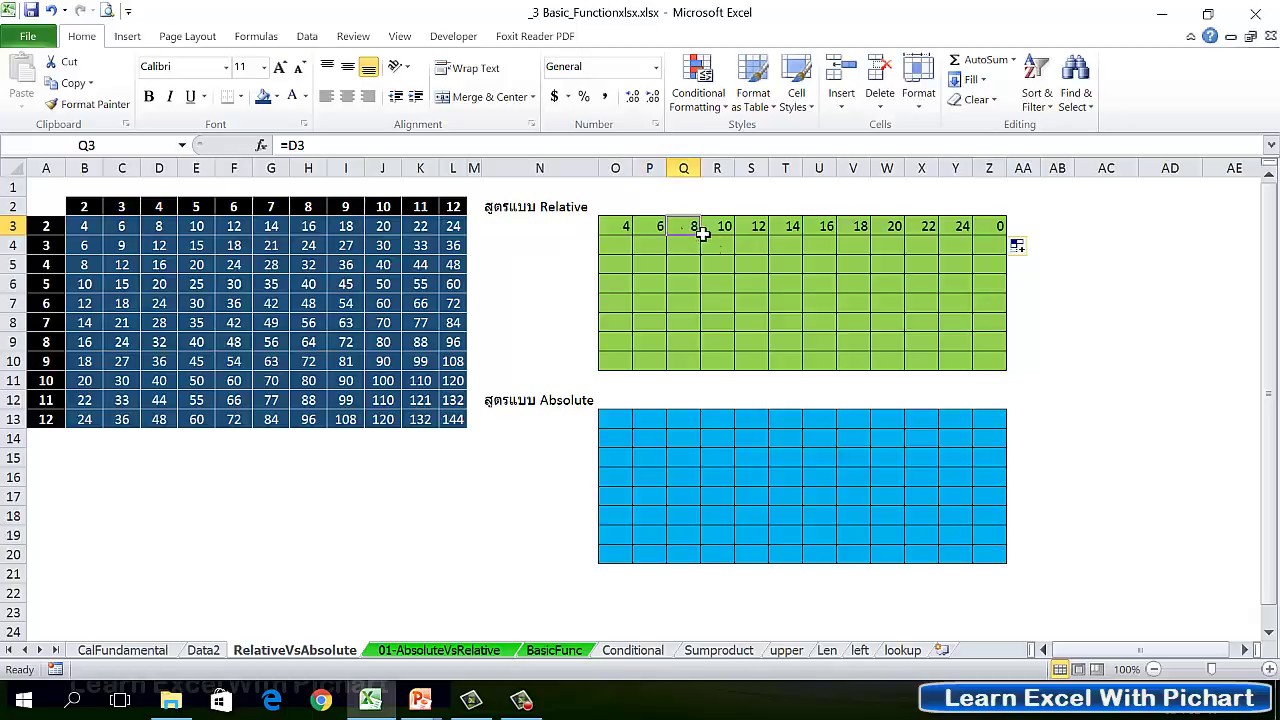
left_click(718, 230)
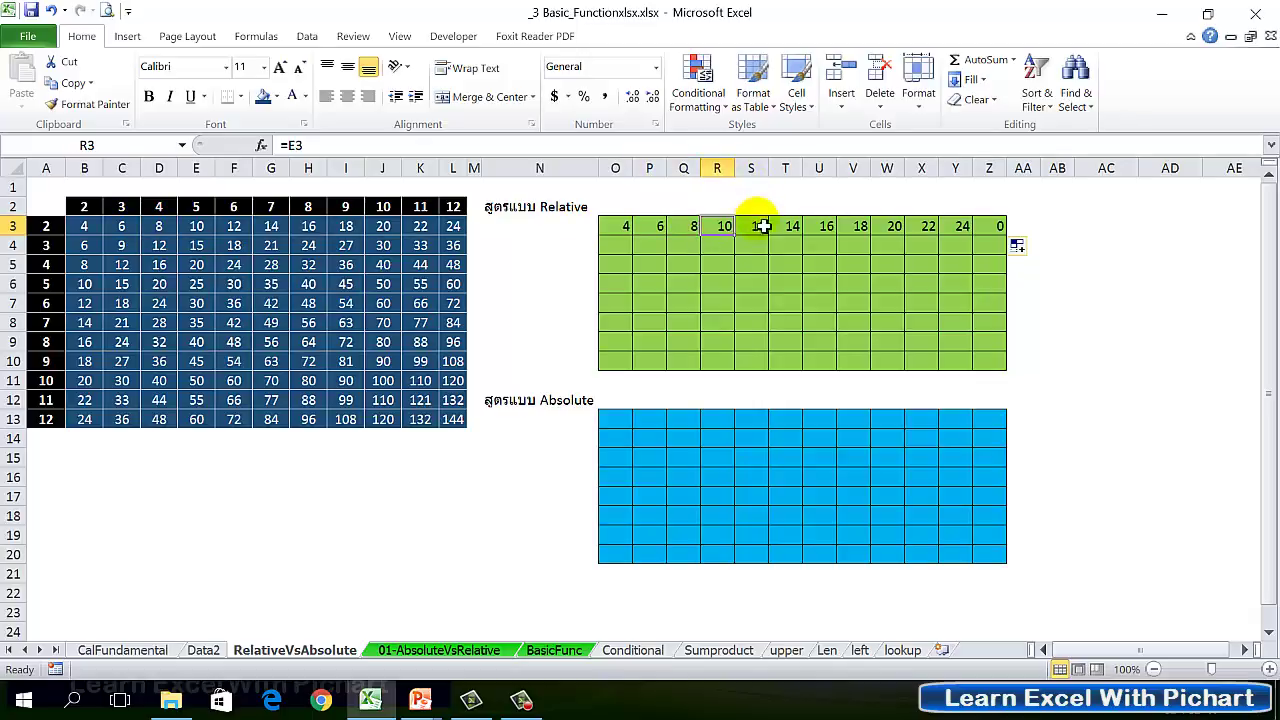
left_click(763, 226)
left_click(790, 230)
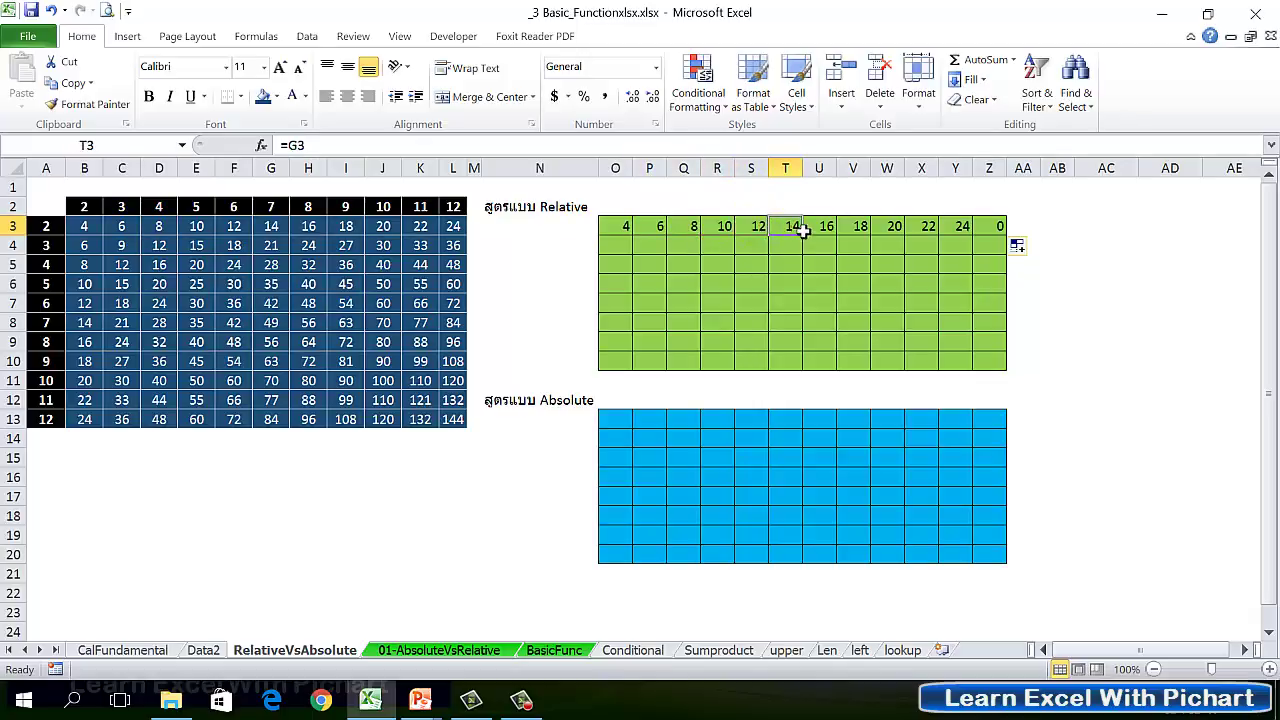
left_click(822, 230)
left_click(856, 230)
left_click(884, 230)
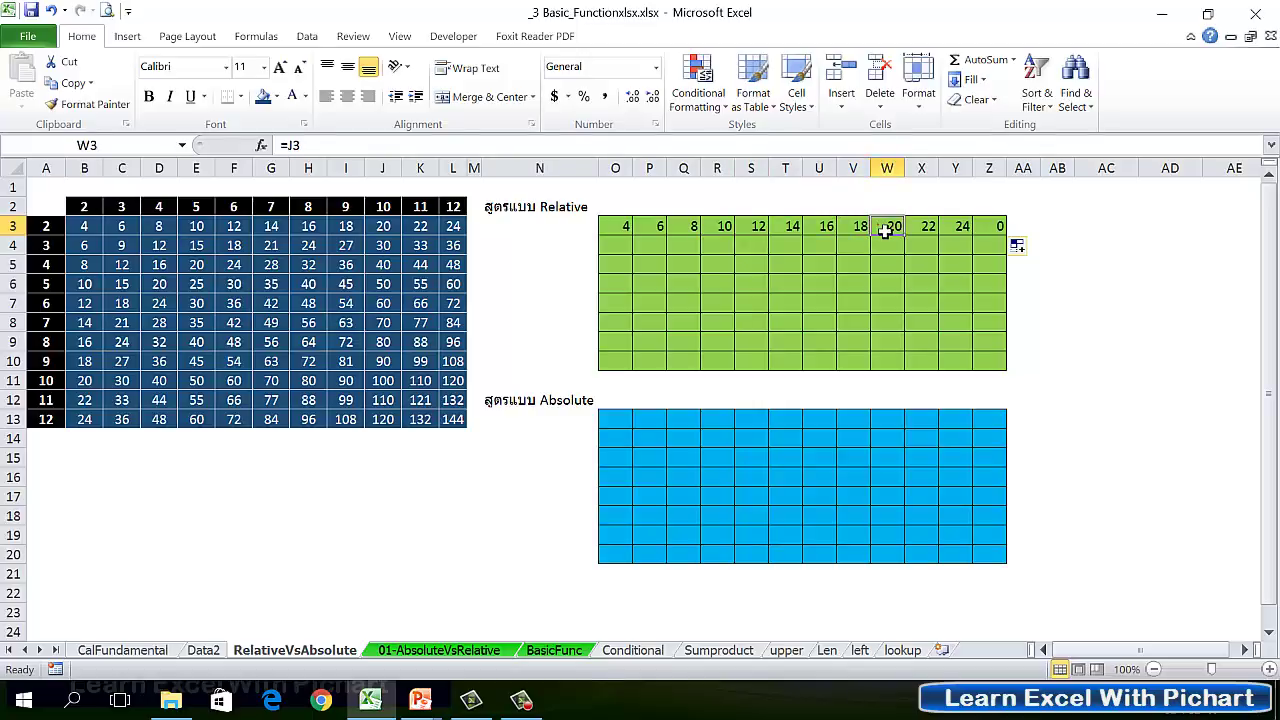
Walk from O3 along row 3 with the arrow keys to review the shifting references
left_click(624, 232)
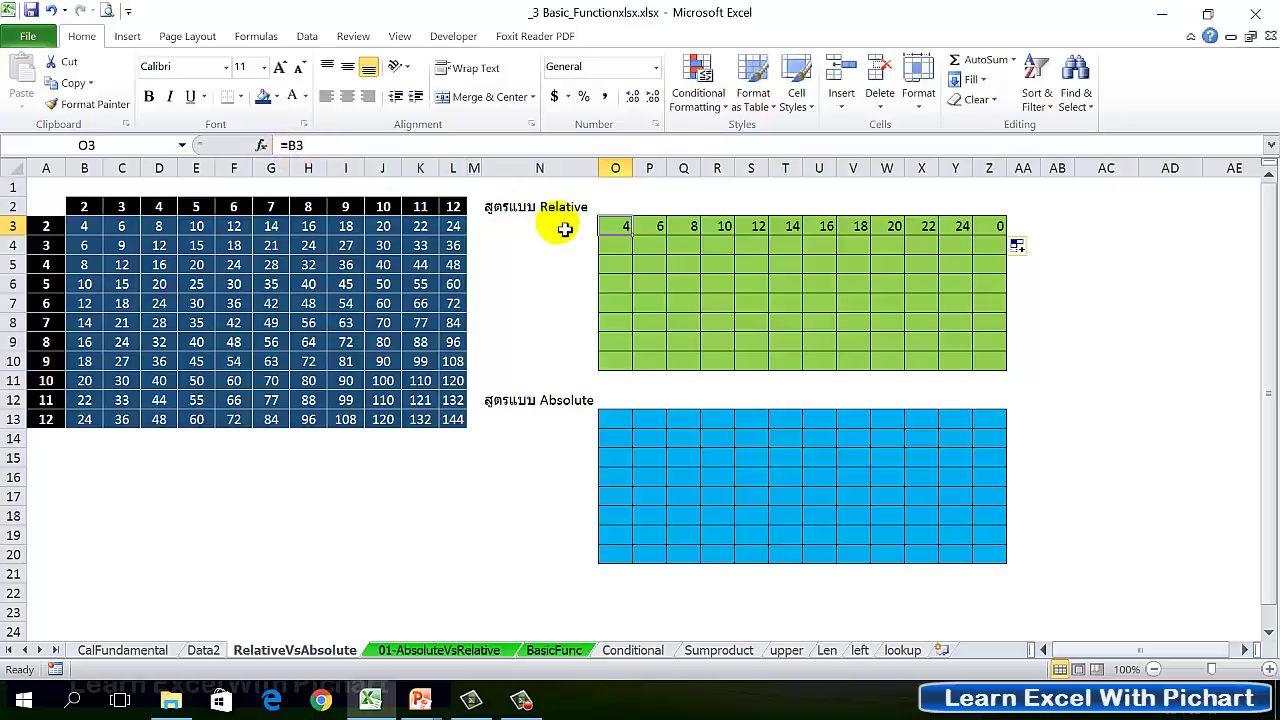
key("Right")
key("Right")
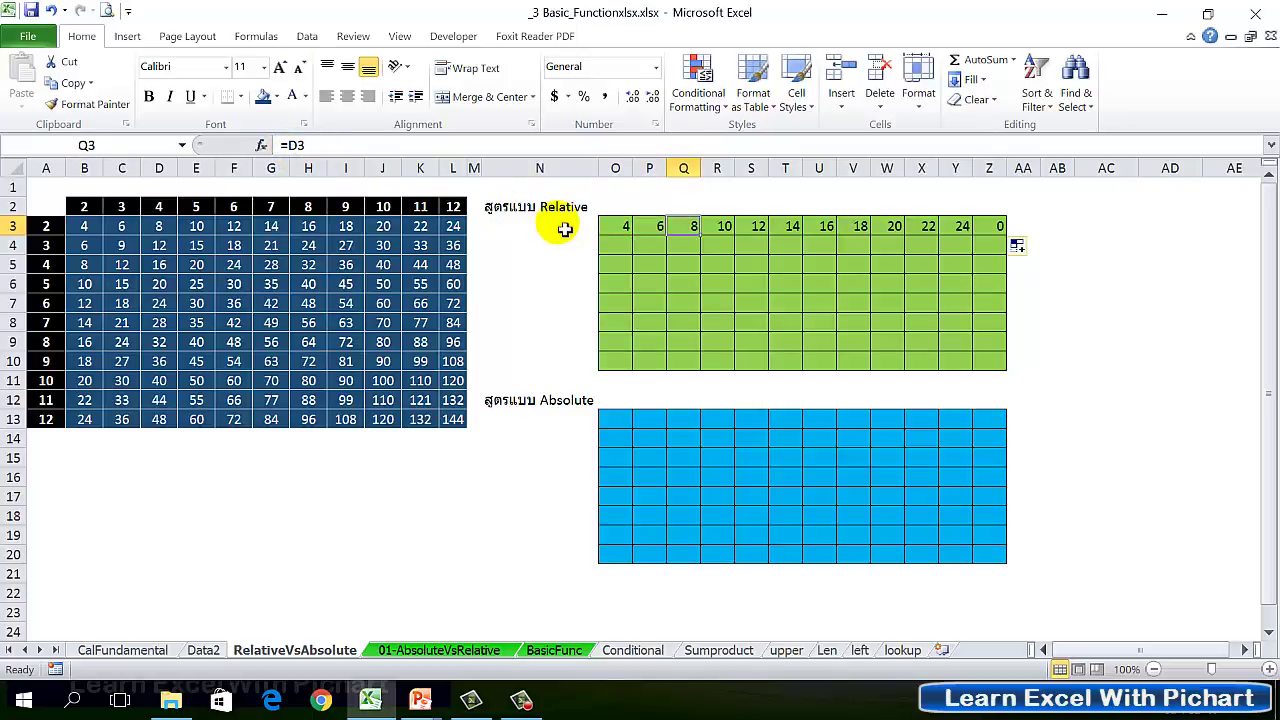
key("Right")
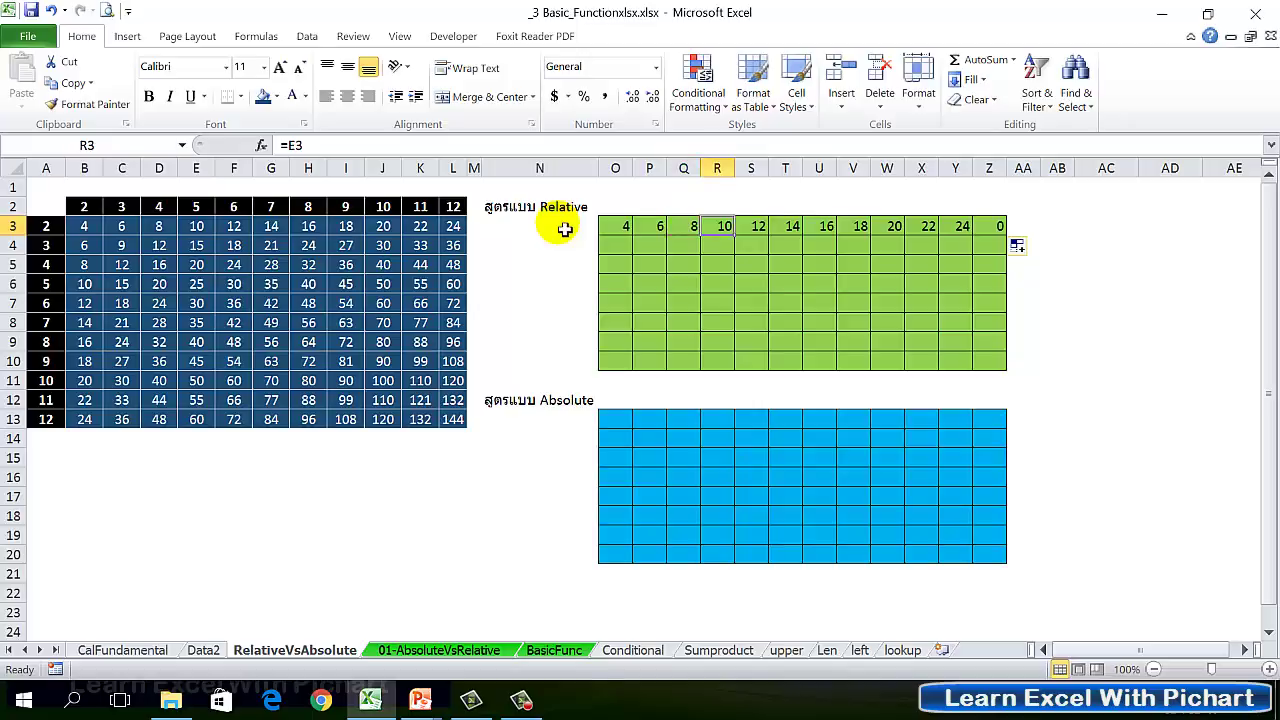
key("Right")
key("Right")
key("Right")
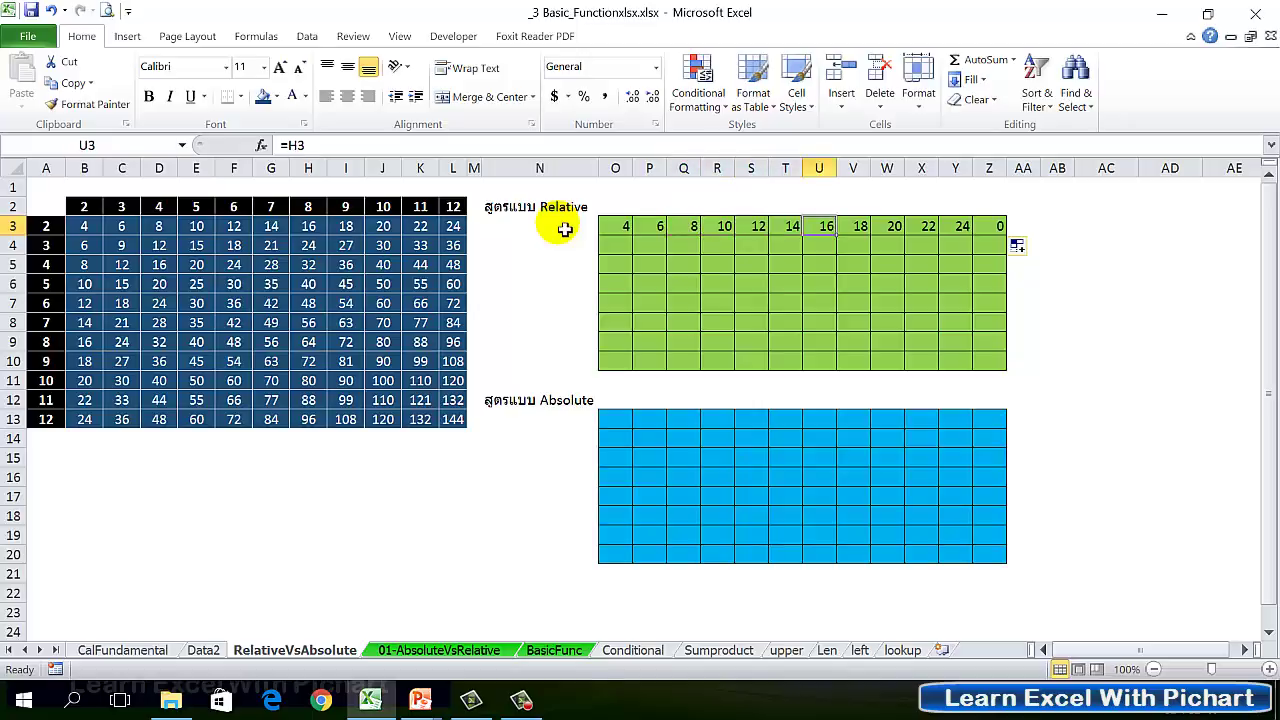
key("Right")
key("Right")
key("Right")
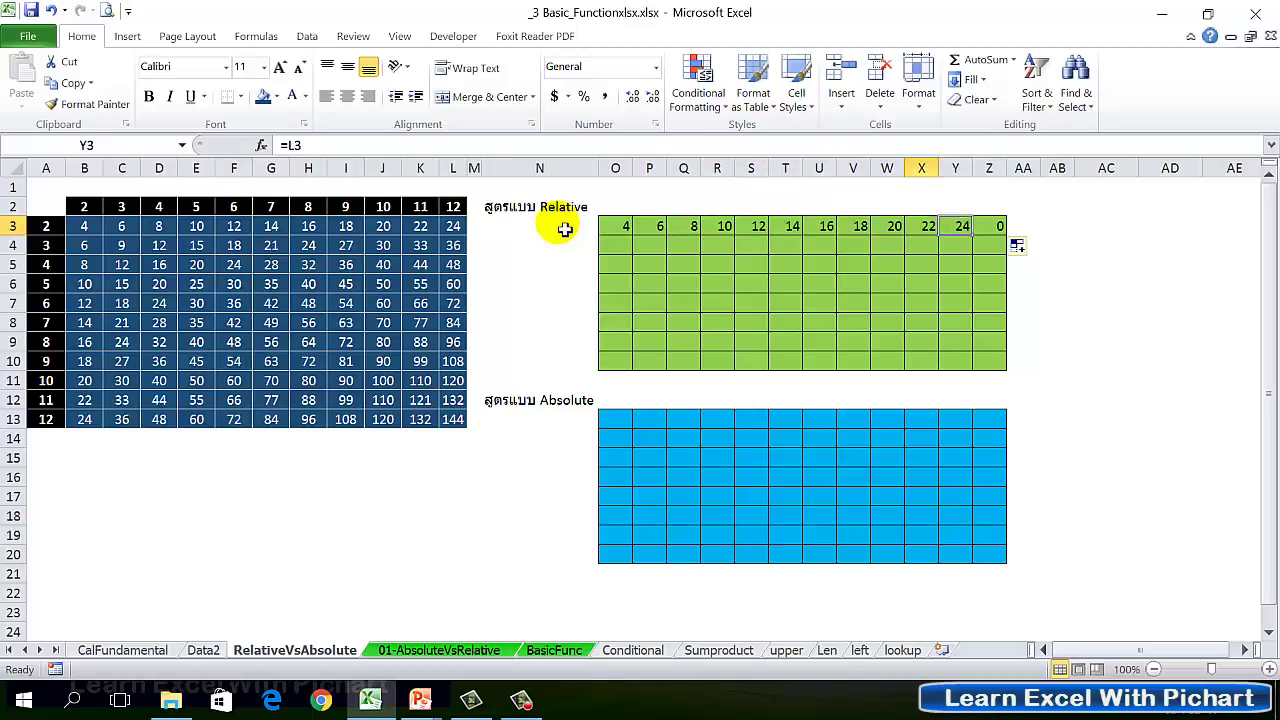
key("Right")
Clear All on Z3:Z21 so Relative row 3 ends at 24 in Y3
left_click(1048, 299)
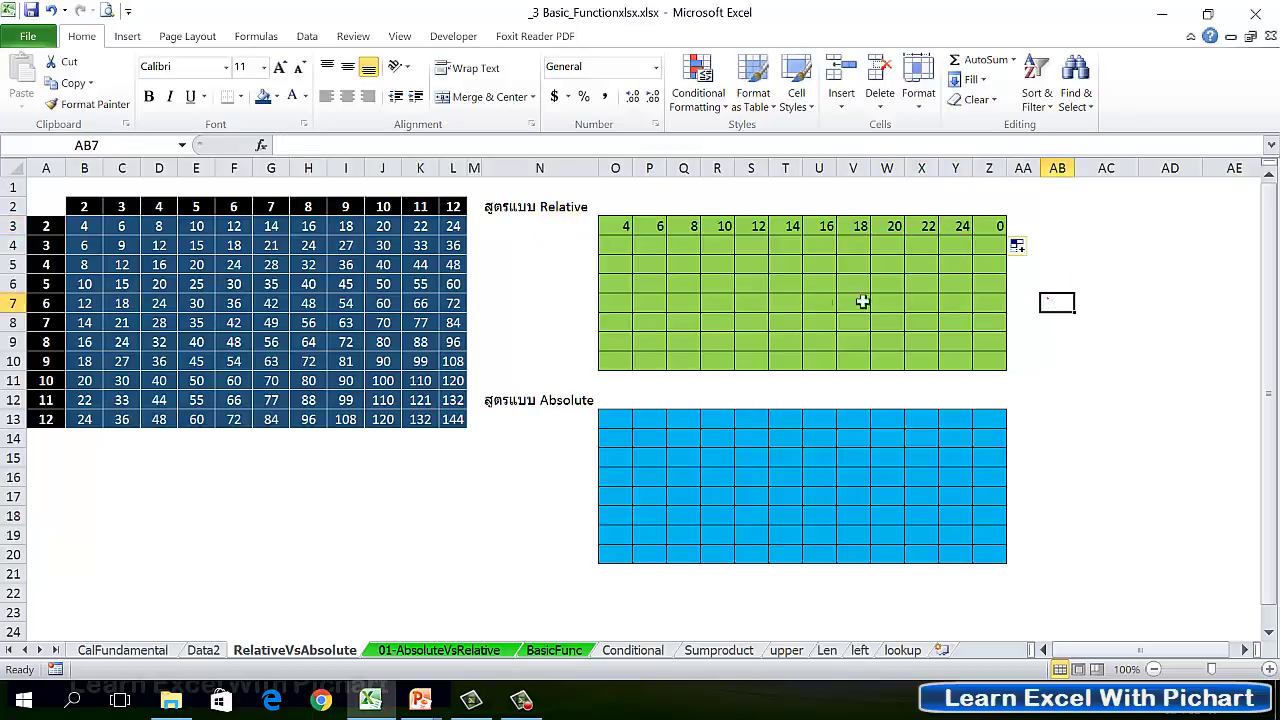
left_click_drag(1000, 229, 1000, 575)
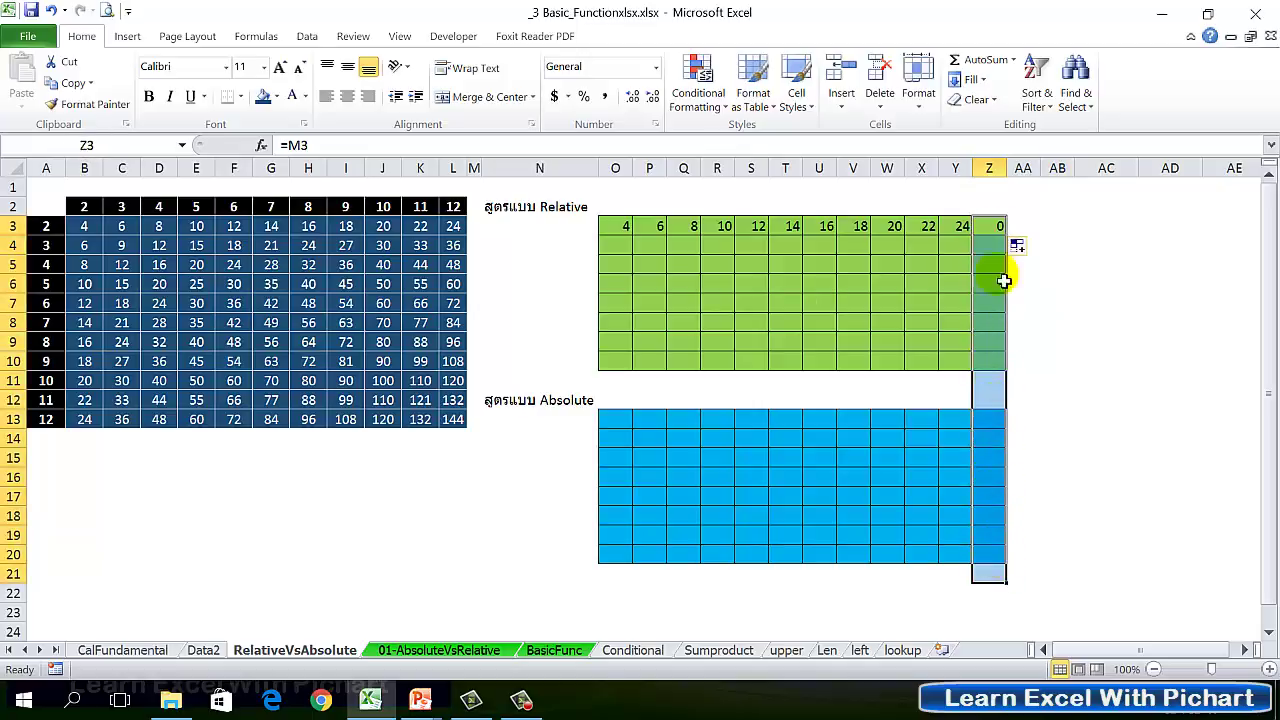
left_click(980, 100)
left_click(990, 120)
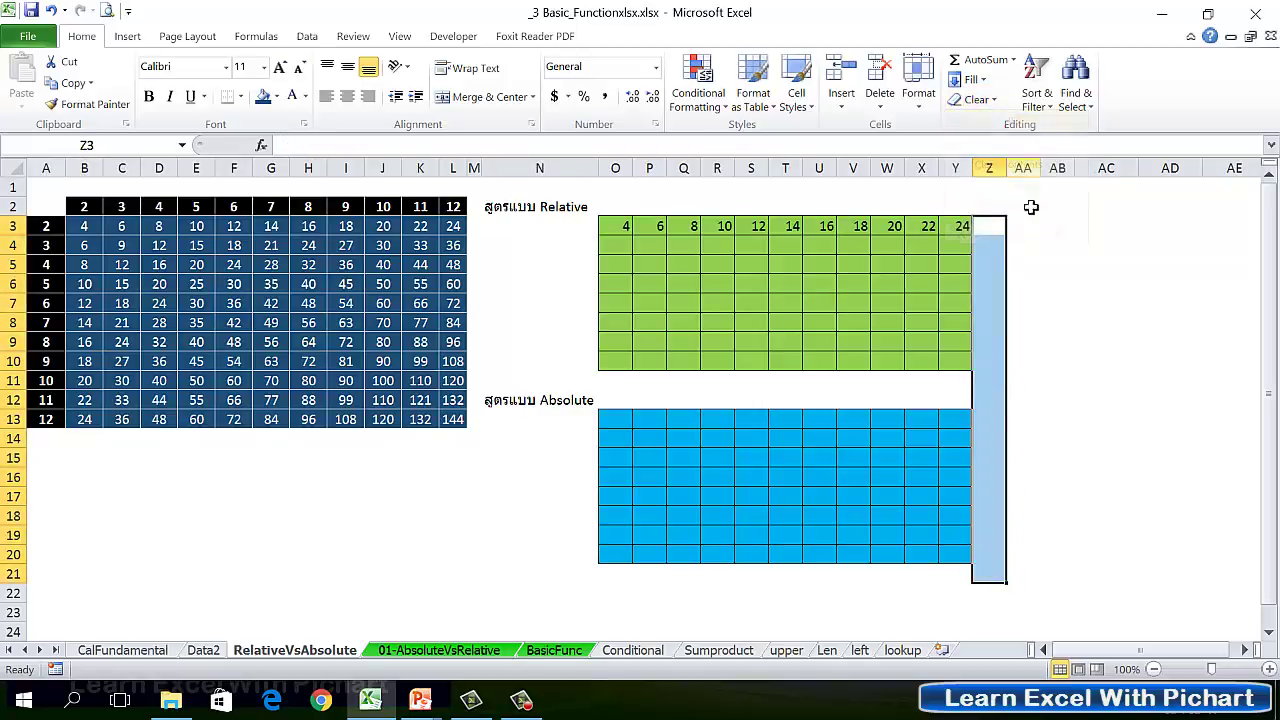
left_click(963, 231)
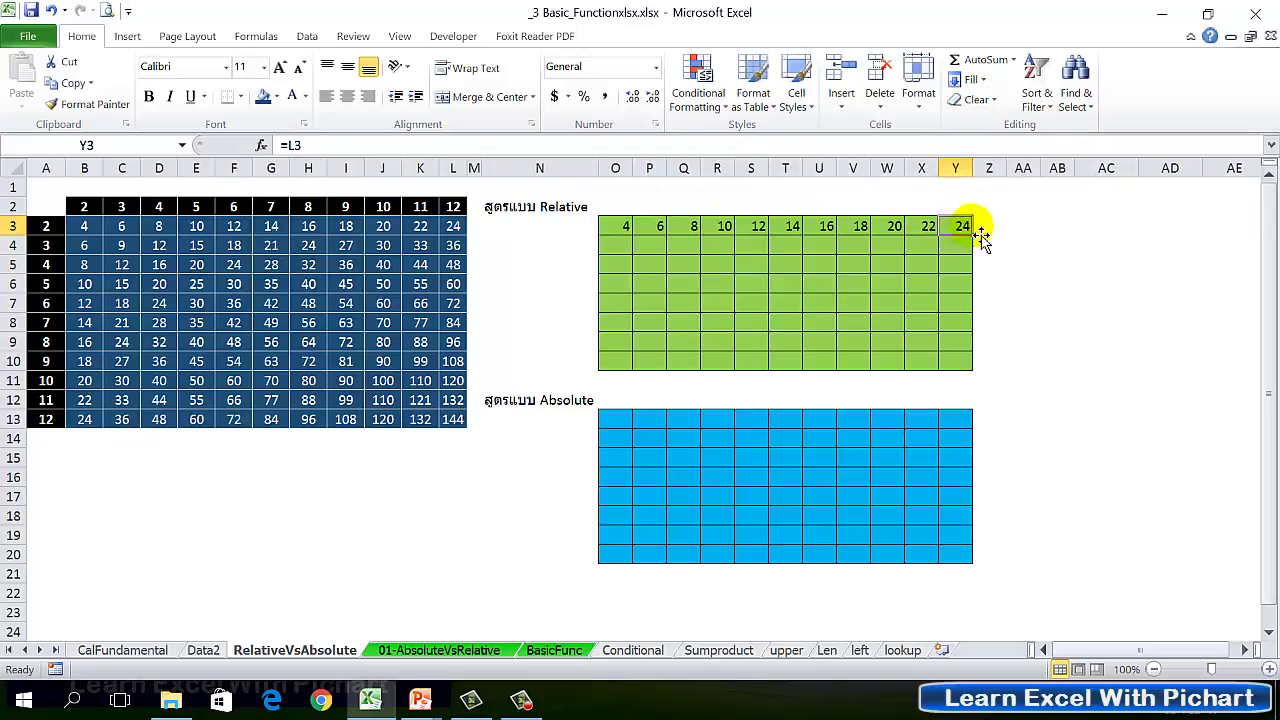
left_click(621, 230)
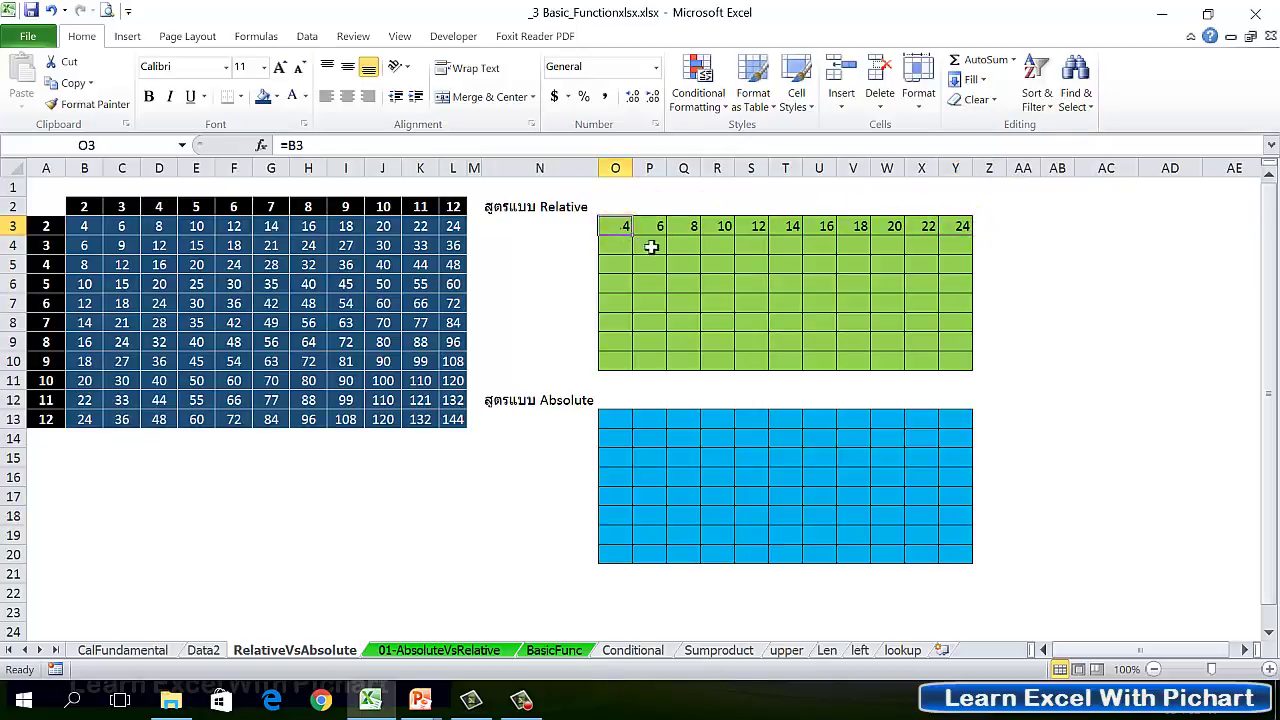
Fill O3's formula down into O4 and check the formulas in O3, P3, Q3 and O4
left_click_drag(632, 236, 630, 256)
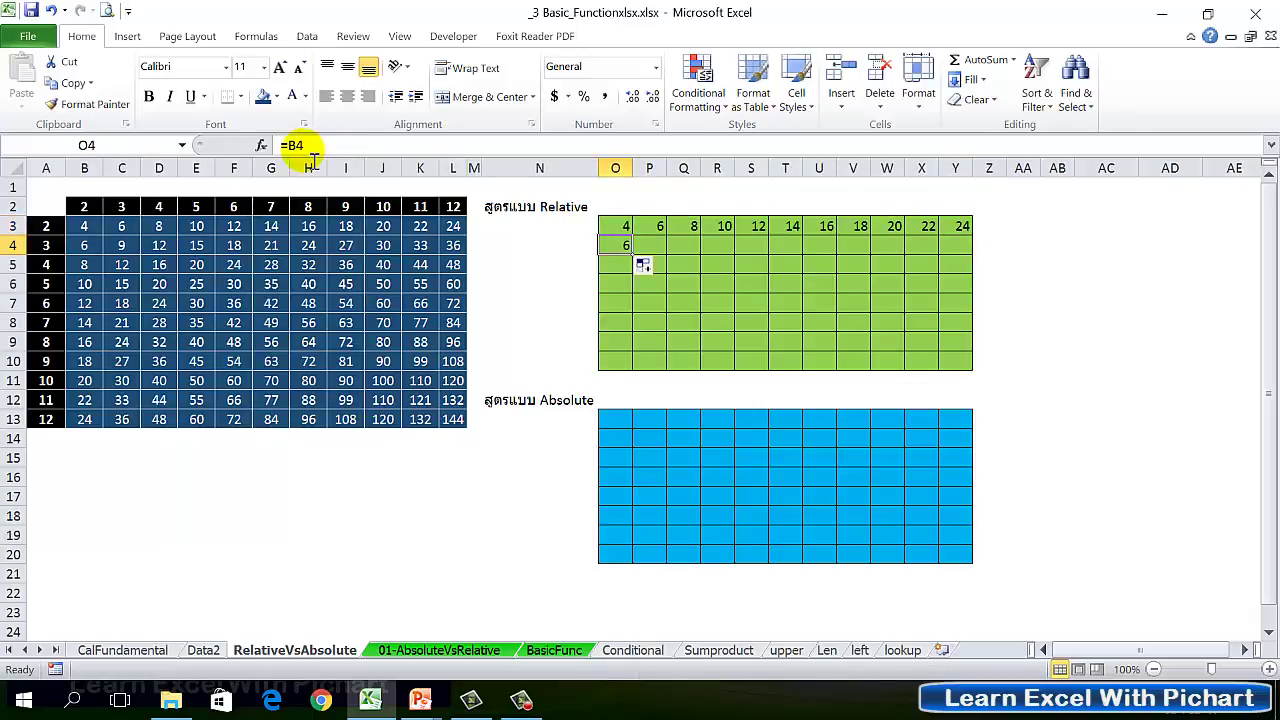
left_click(622, 229)
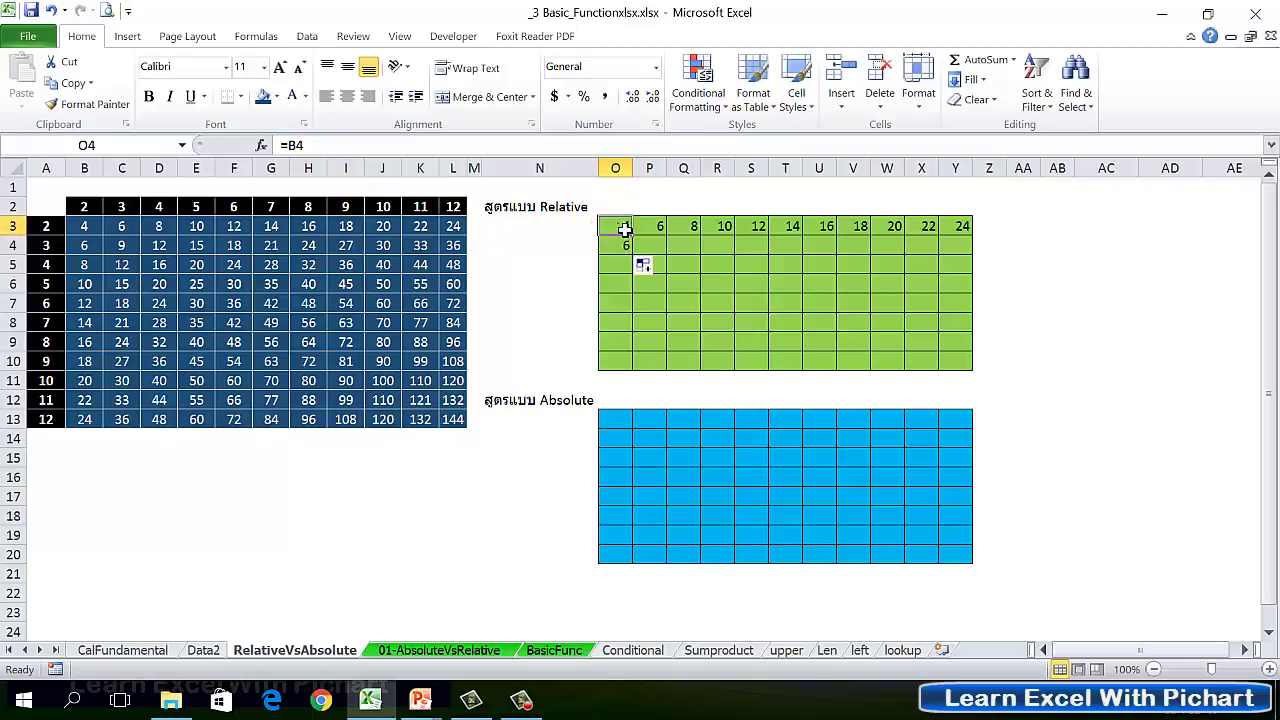
left_click(651, 229)
left_click(694, 232)
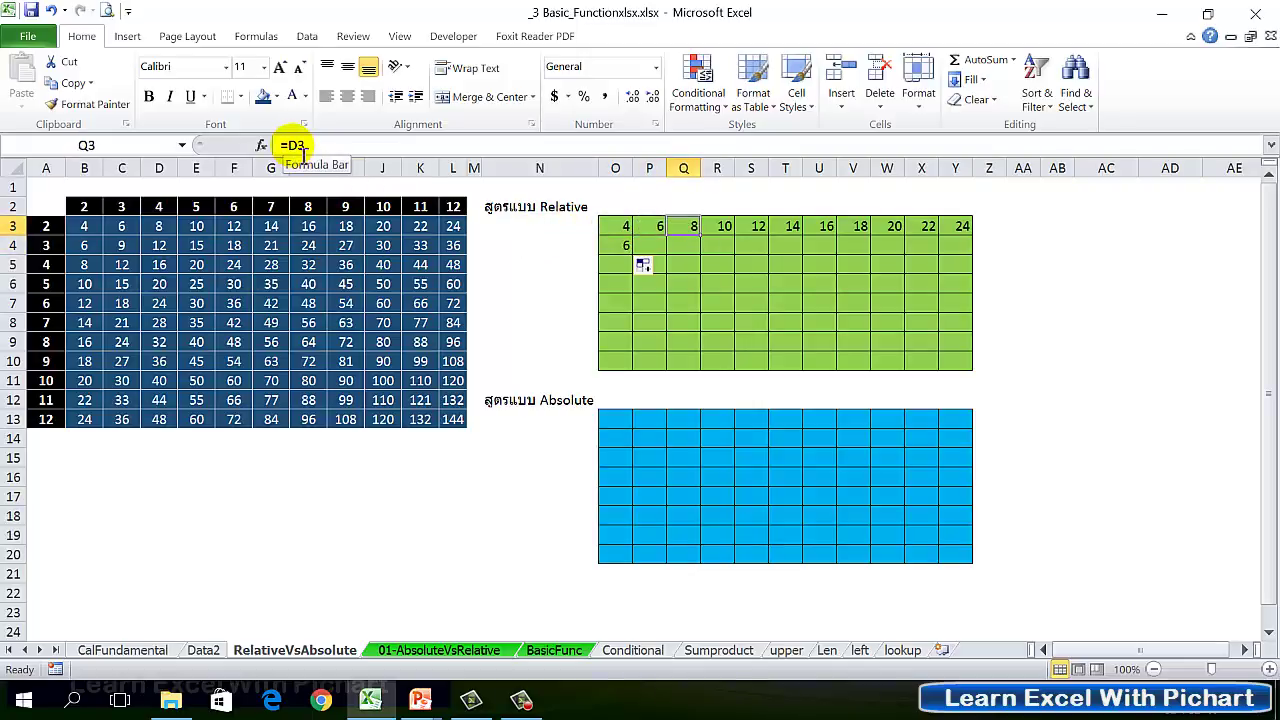
left_click(620, 246)
Fill O3's formula down to O10 (4 through 18), checking each cell and undoing an extra fill into O11
left_click(624, 231)
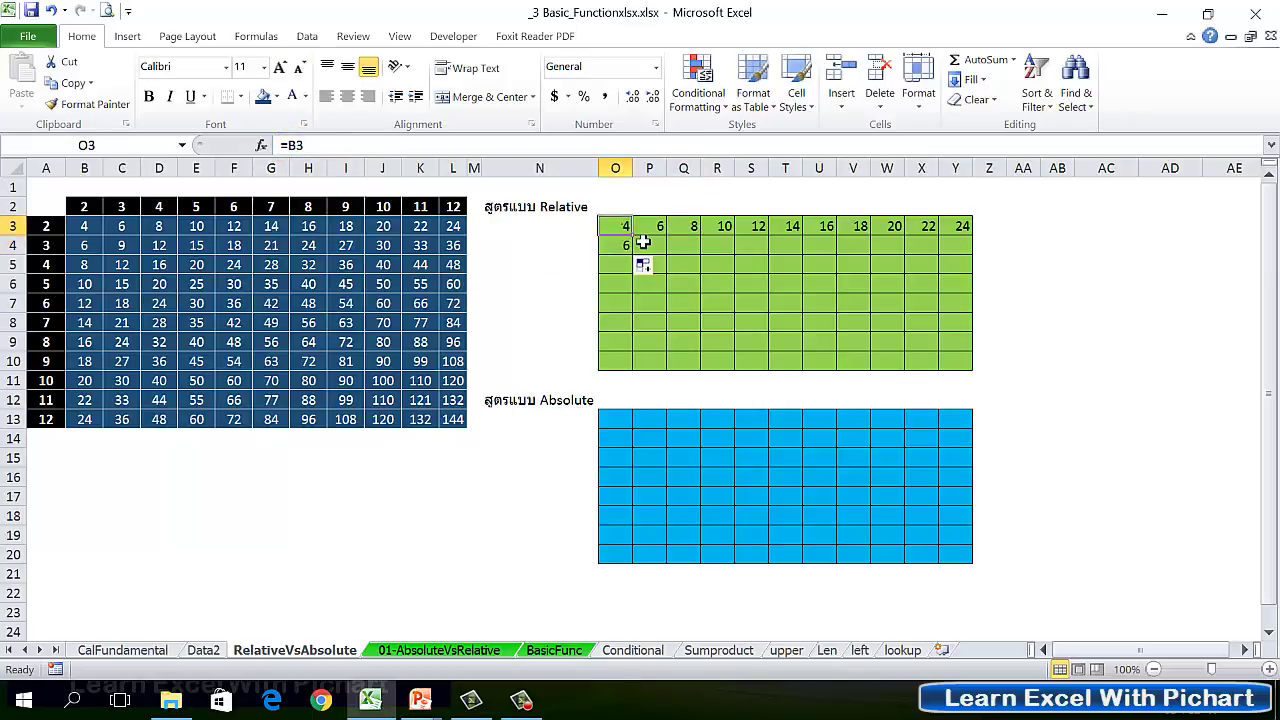
left_click_drag(633, 237, 642, 372)
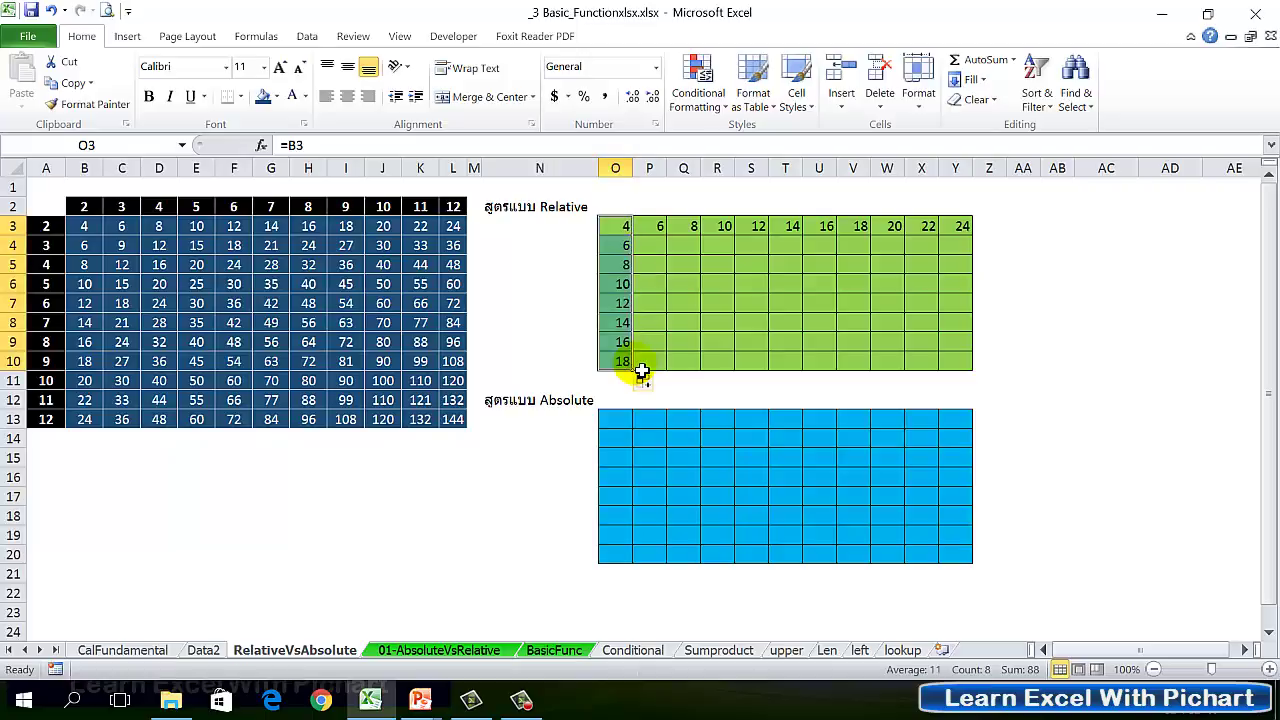
left_click(623, 231)
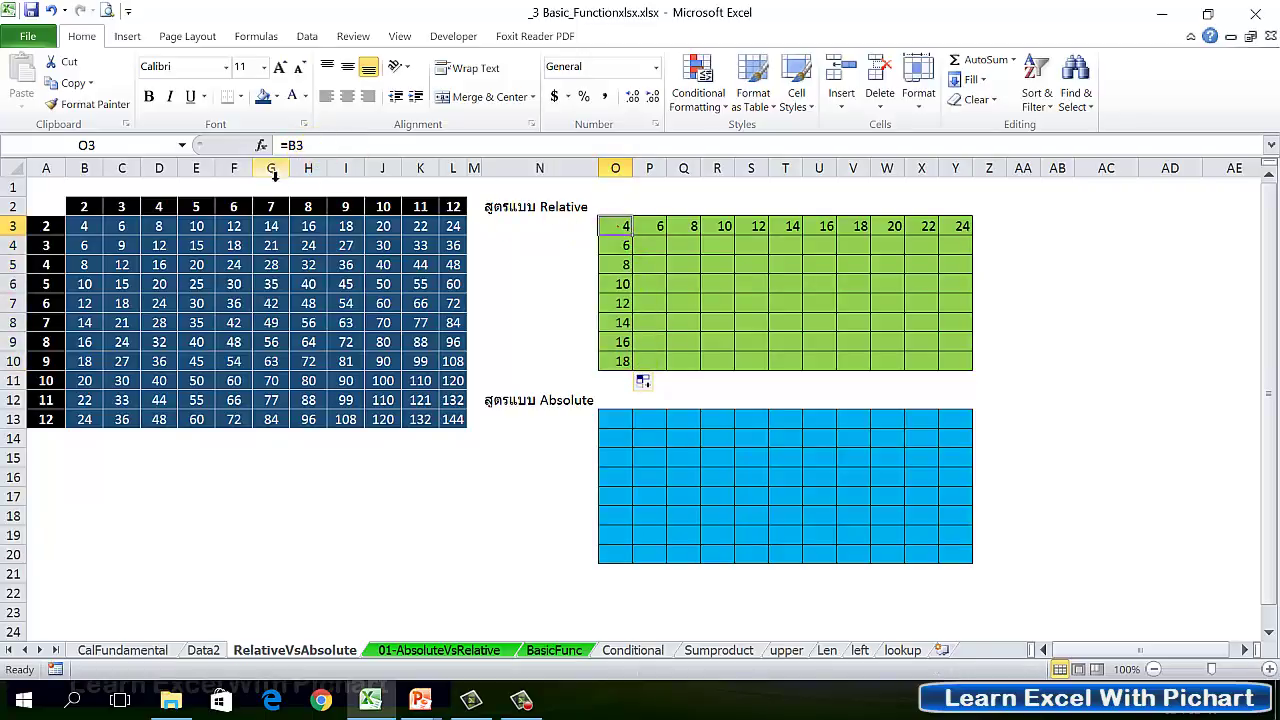
left_click(621, 245)
left_click(621, 264)
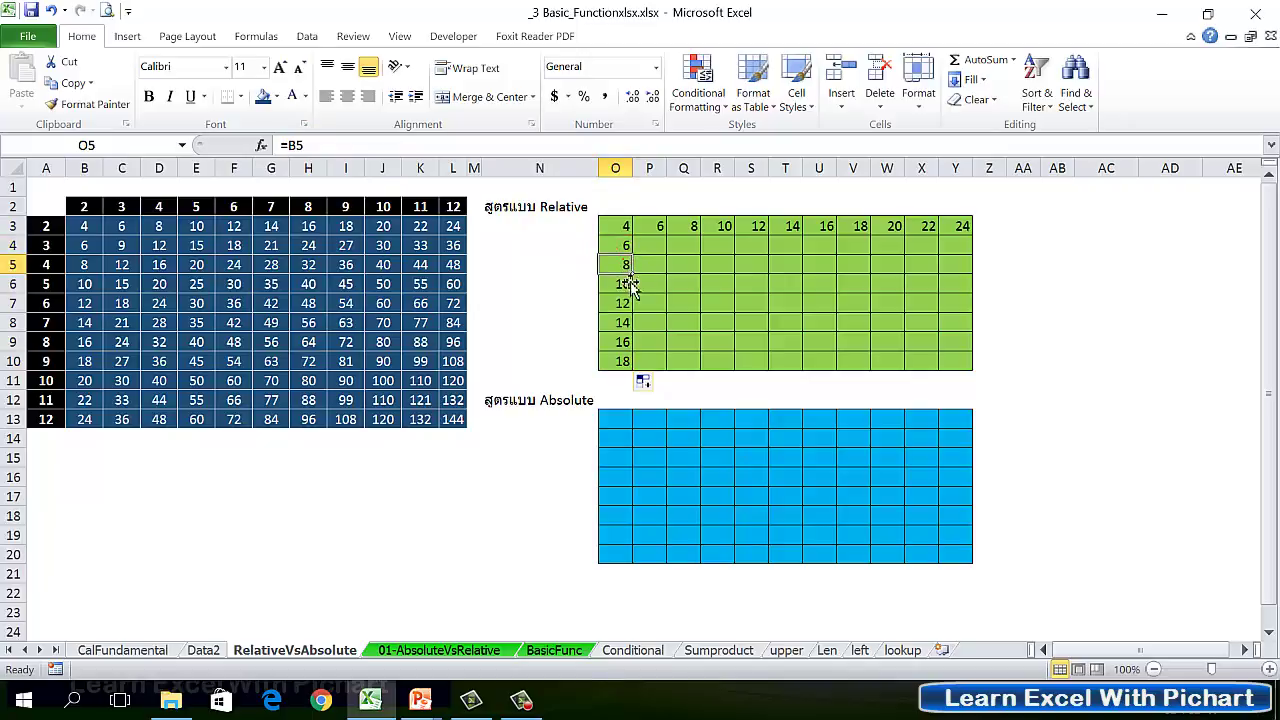
left_click(622, 303)
left_click(627, 342)
left_click(624, 362)
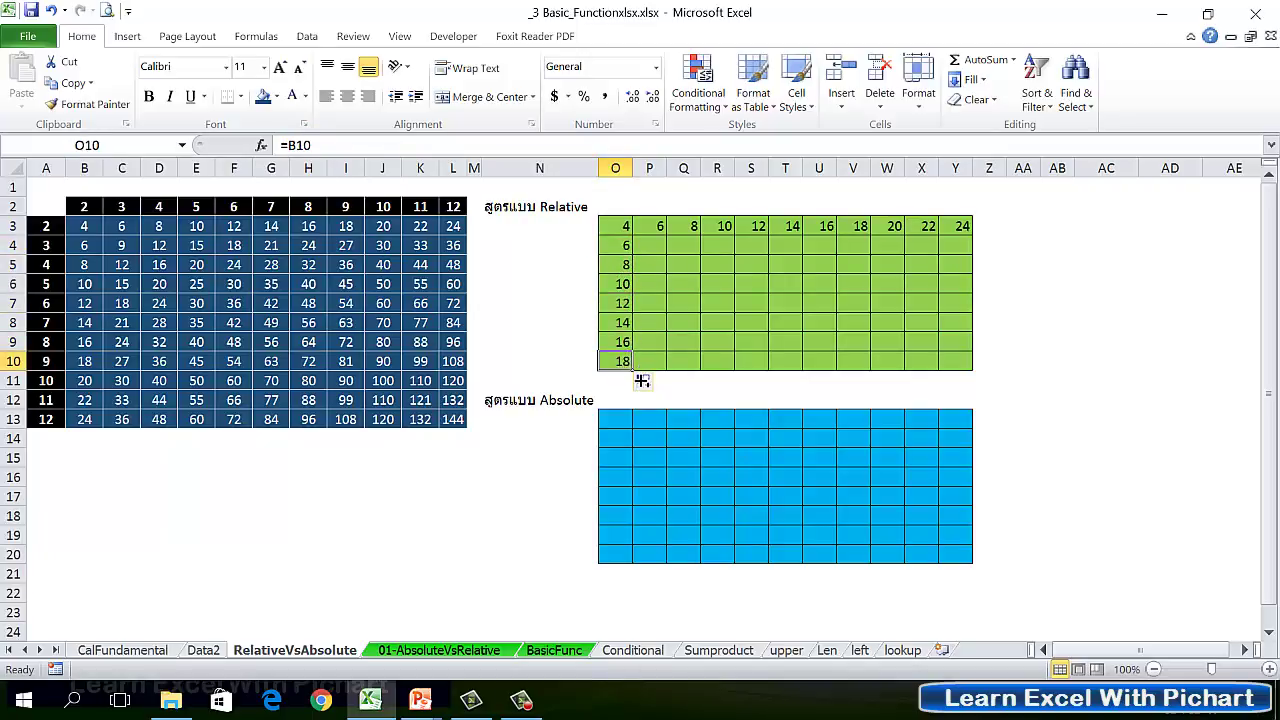
left_click_drag(642, 381, 644, 393)
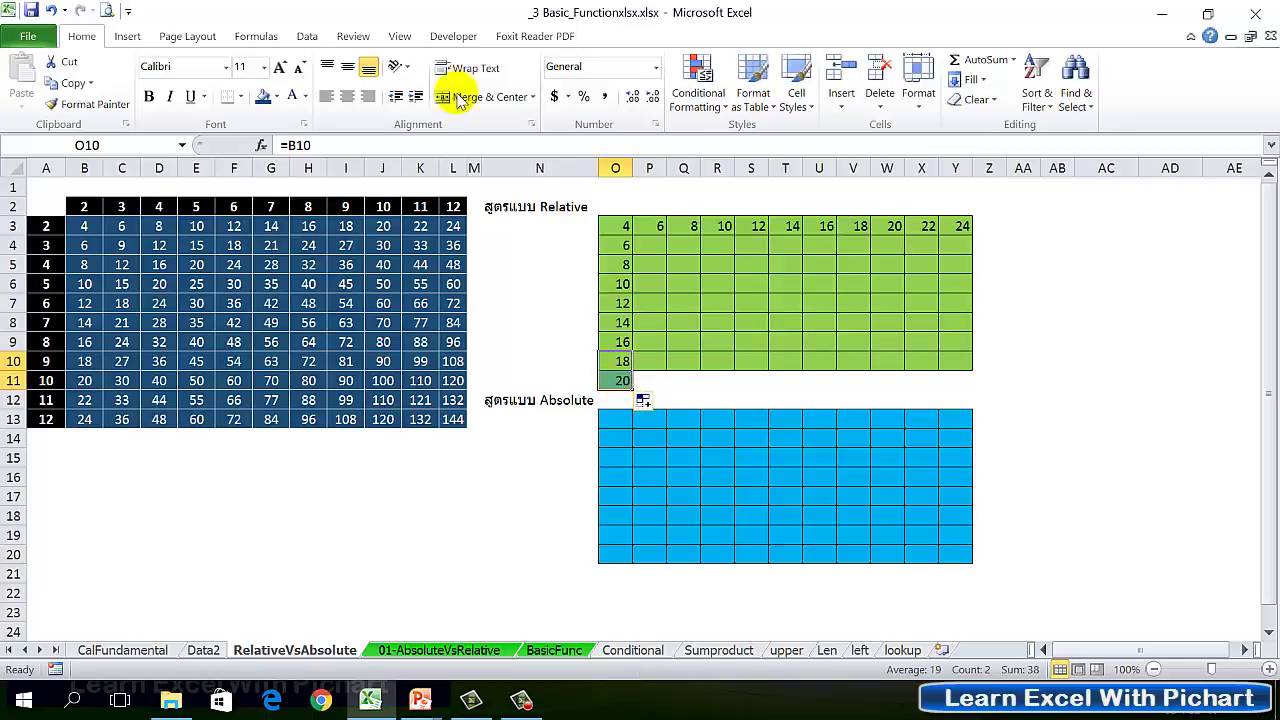
left_click(50, 10)
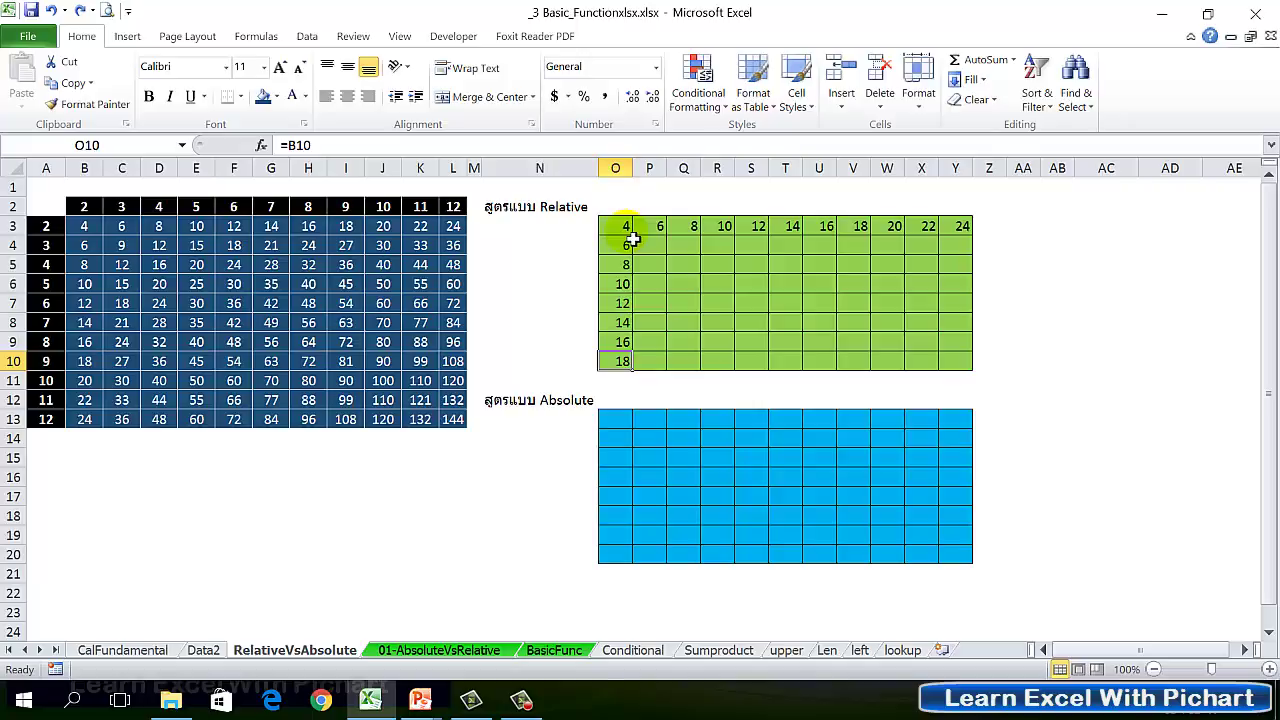
Refill O3's formula across row 3 to Y3 and check the Q3 and R3 references
left_click(627, 228)
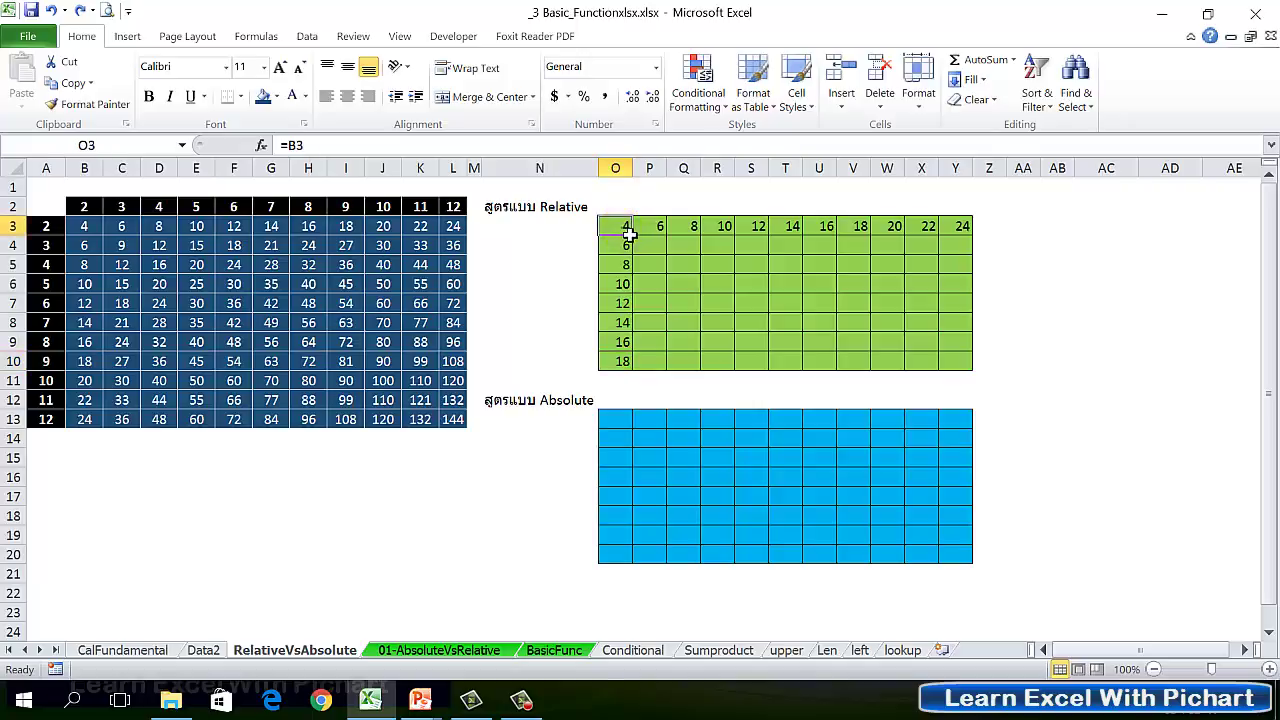
left_click_drag(645, 244, 991, 246)
left_click(720, 229)
left_click(680, 232)
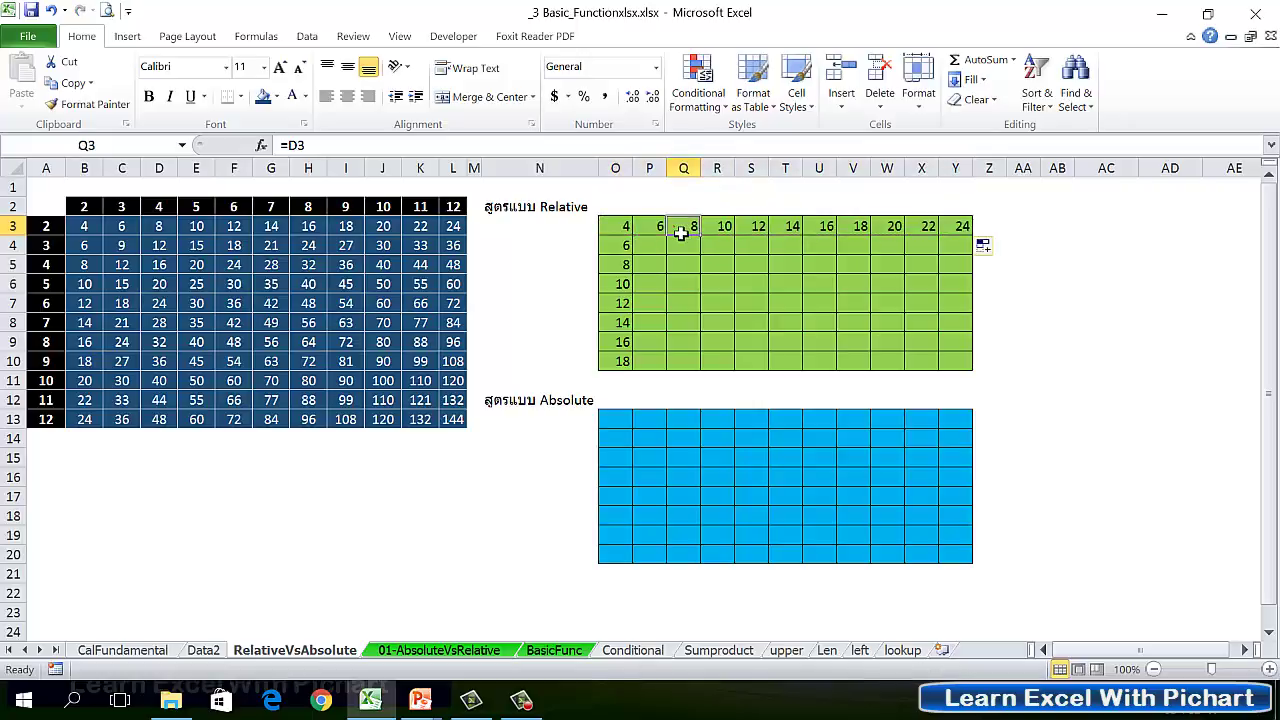
left_click(721, 229)
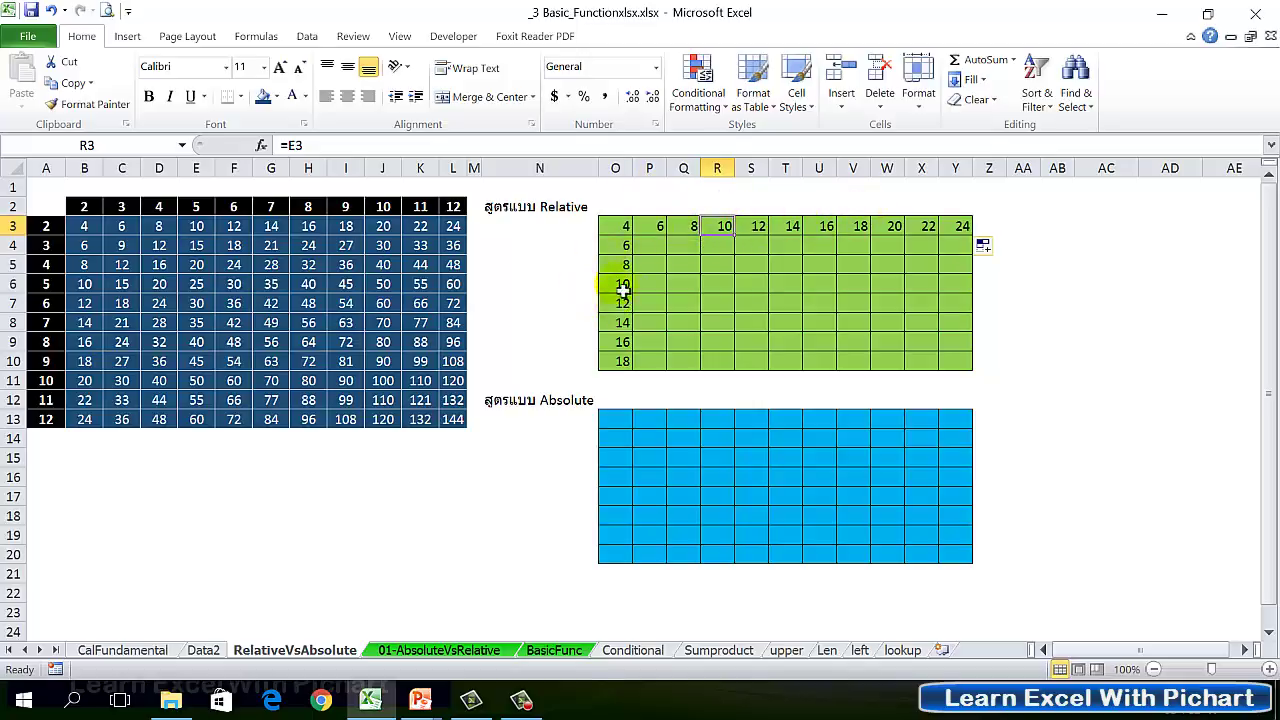
left_click(622, 229)
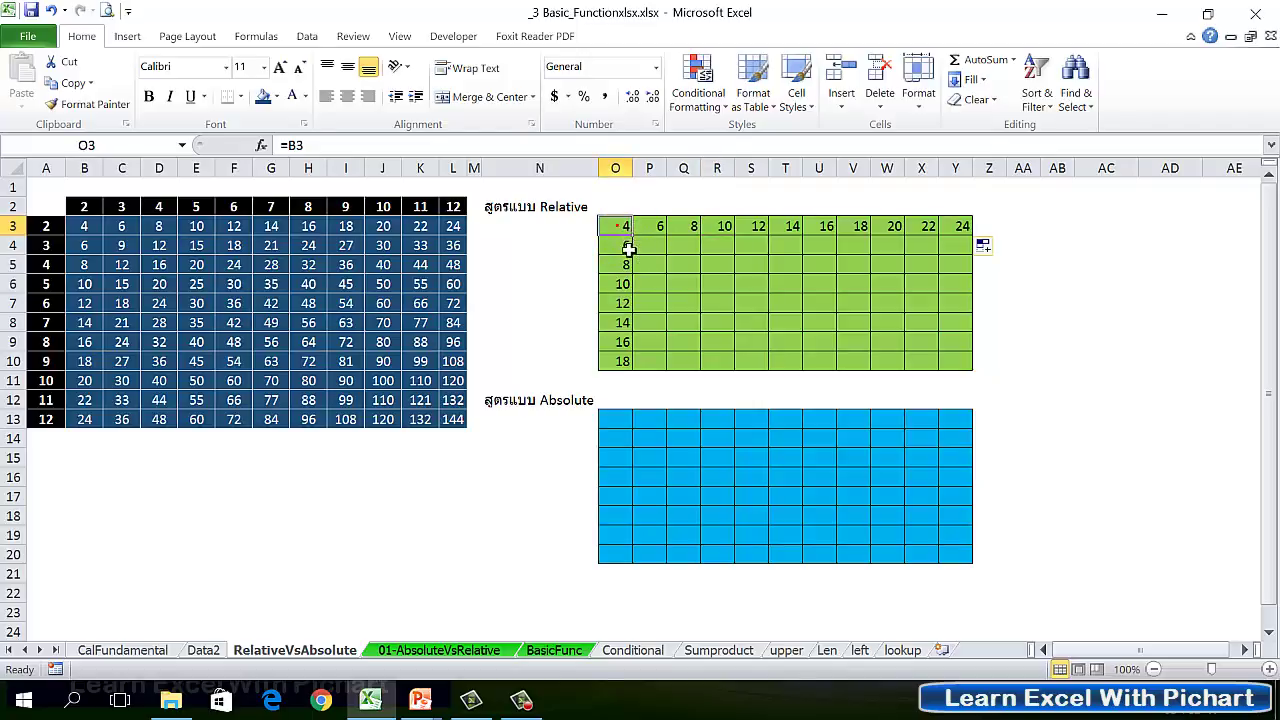
left_click(627, 230)
Check the O4 and O5 formulas, then clear O4:O10 in the Relative grid
left_click(631, 253)
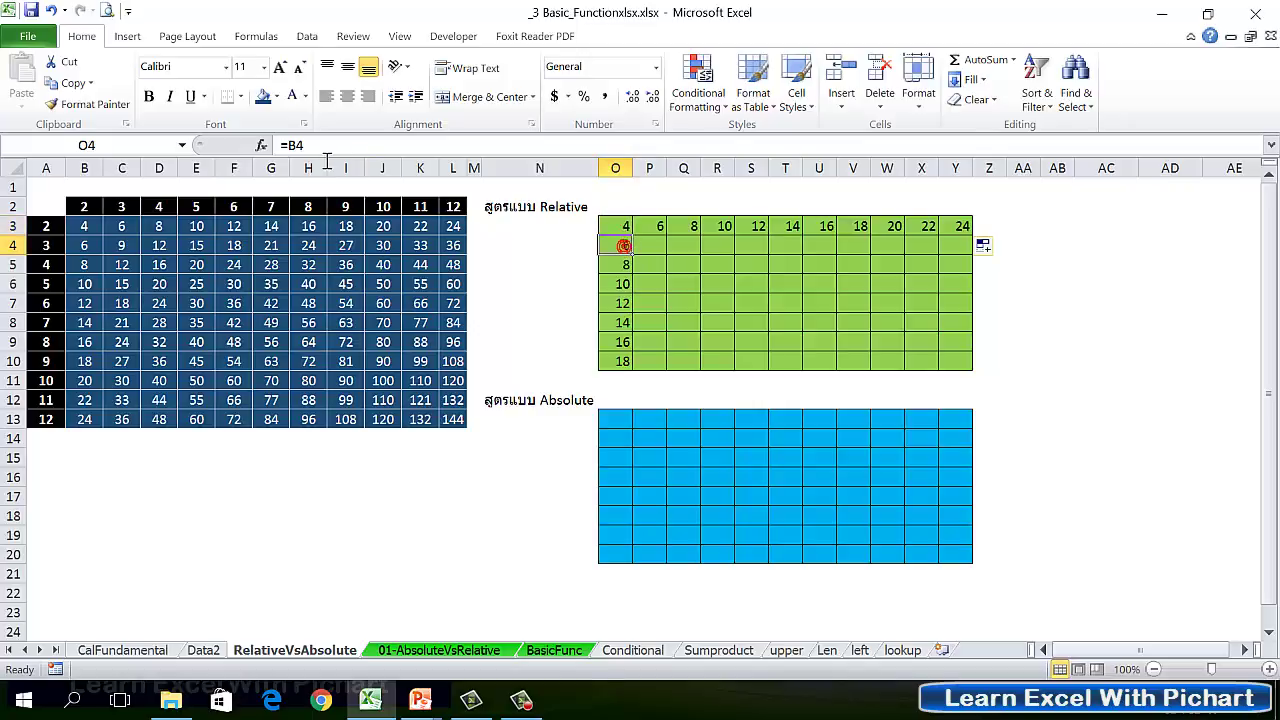
left_click(627, 229)
left_click(628, 267)
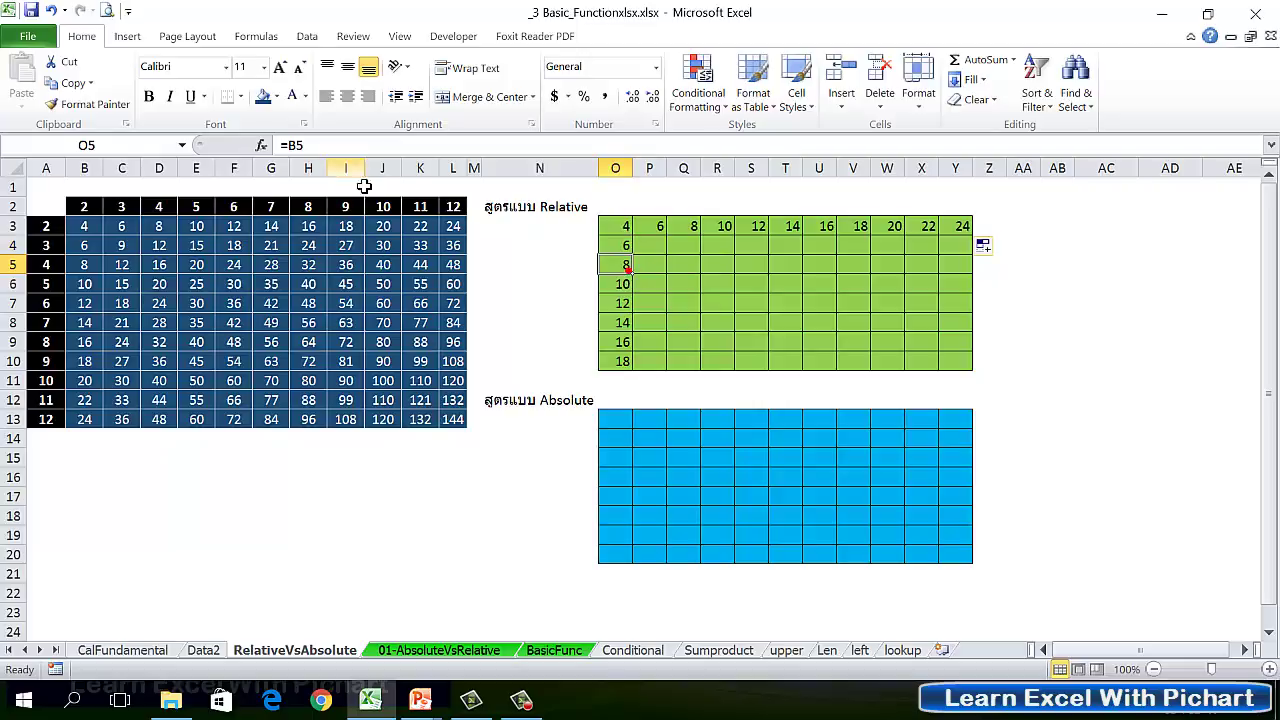
left_click_drag(617, 246, 622, 305)
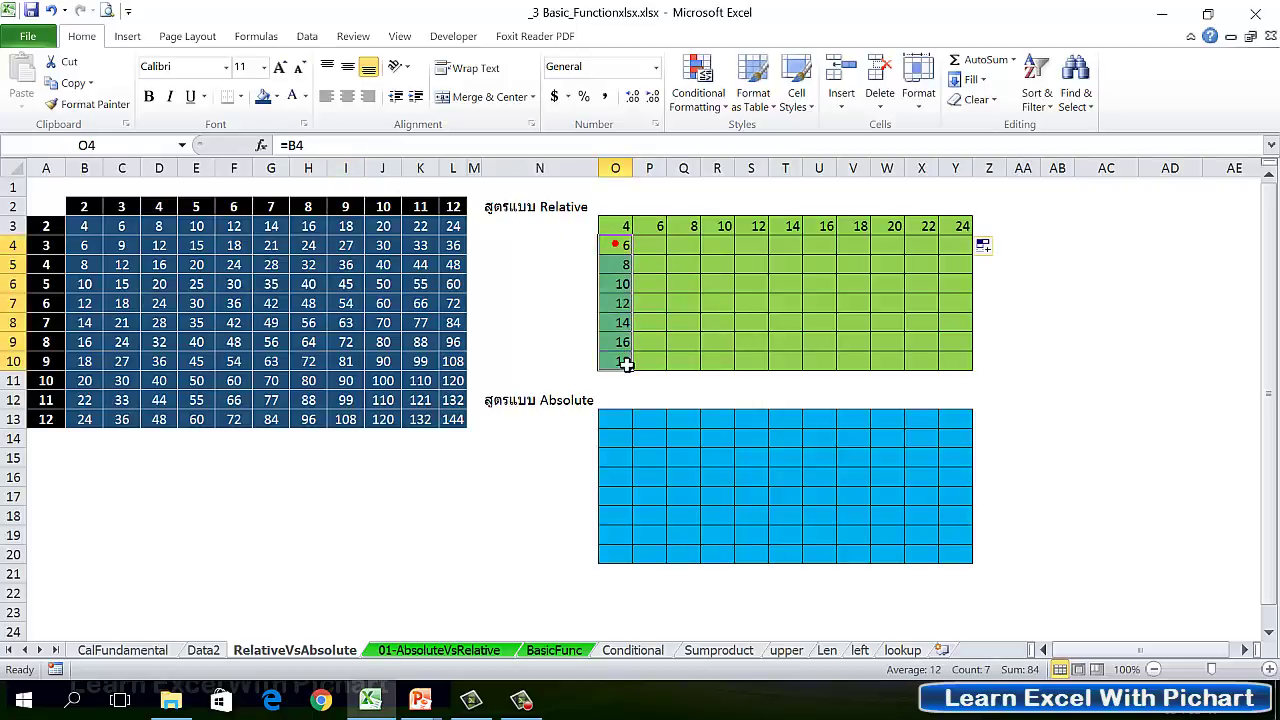
key("Delete")
Copy the O3 formula and paste it into O8
left_click(624, 234)
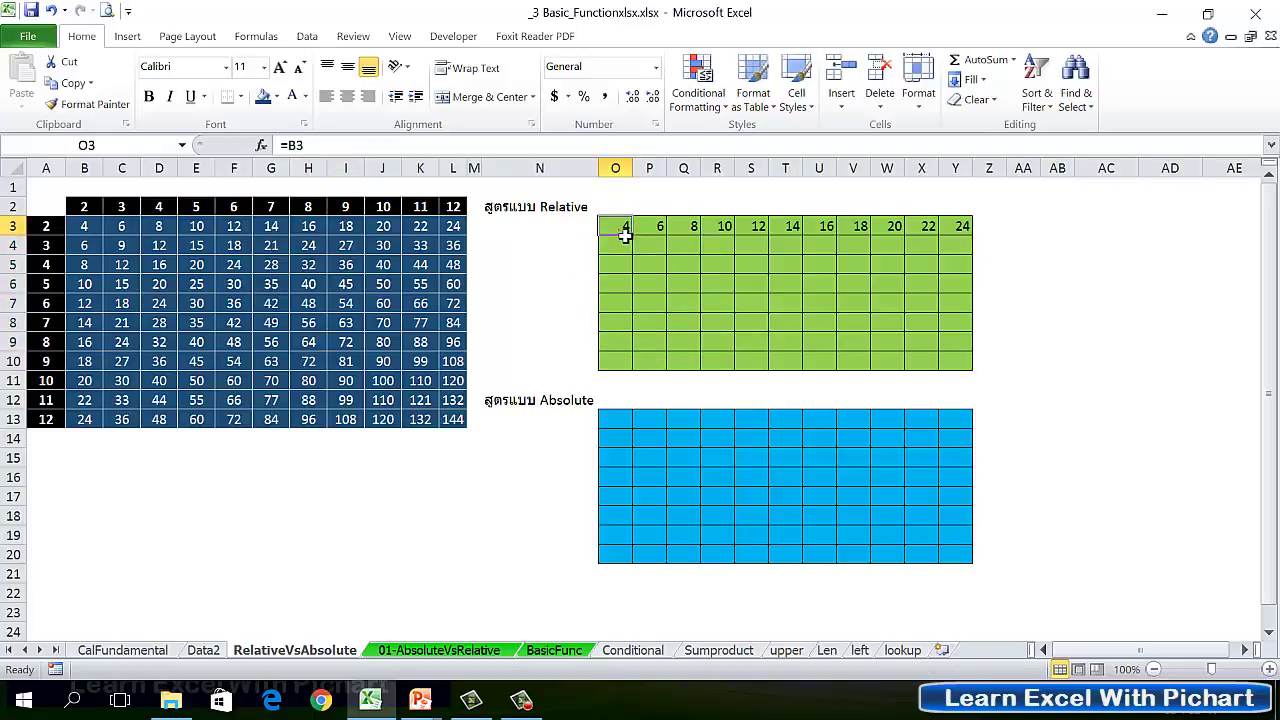
right_click(624, 236)
left_click(661, 263)
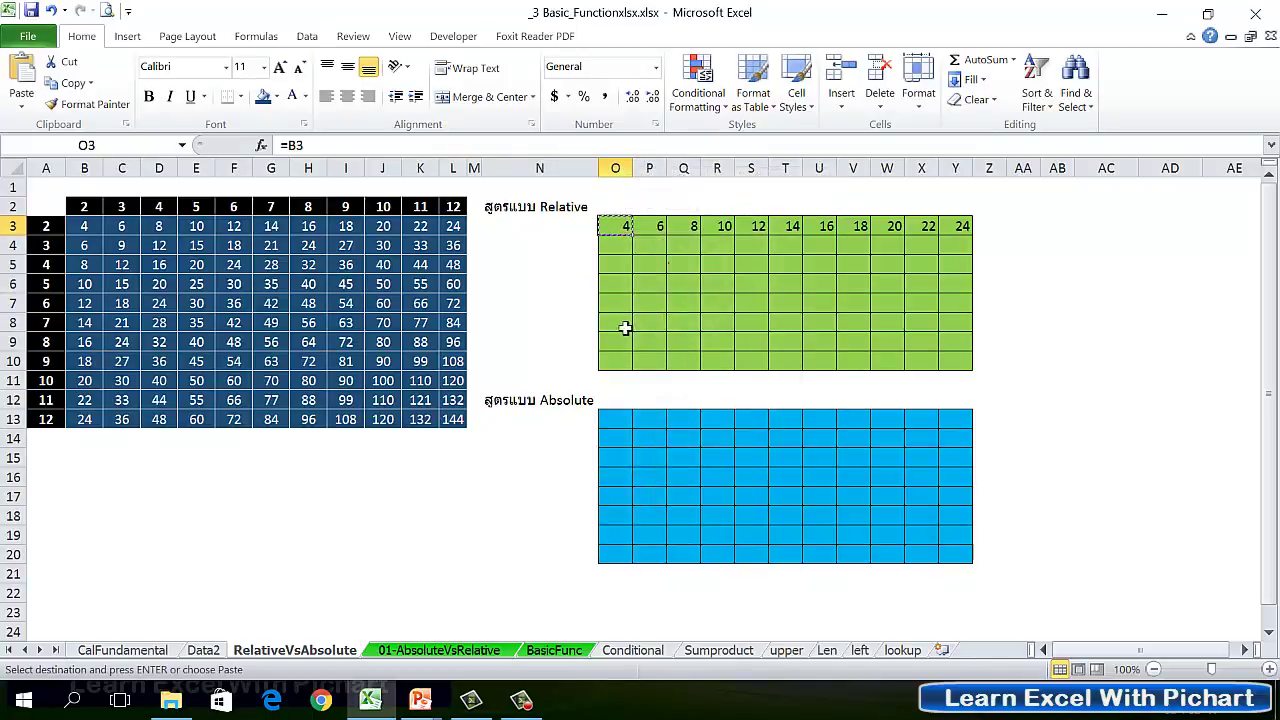
right_click(623, 322)
left_click(655, 402)
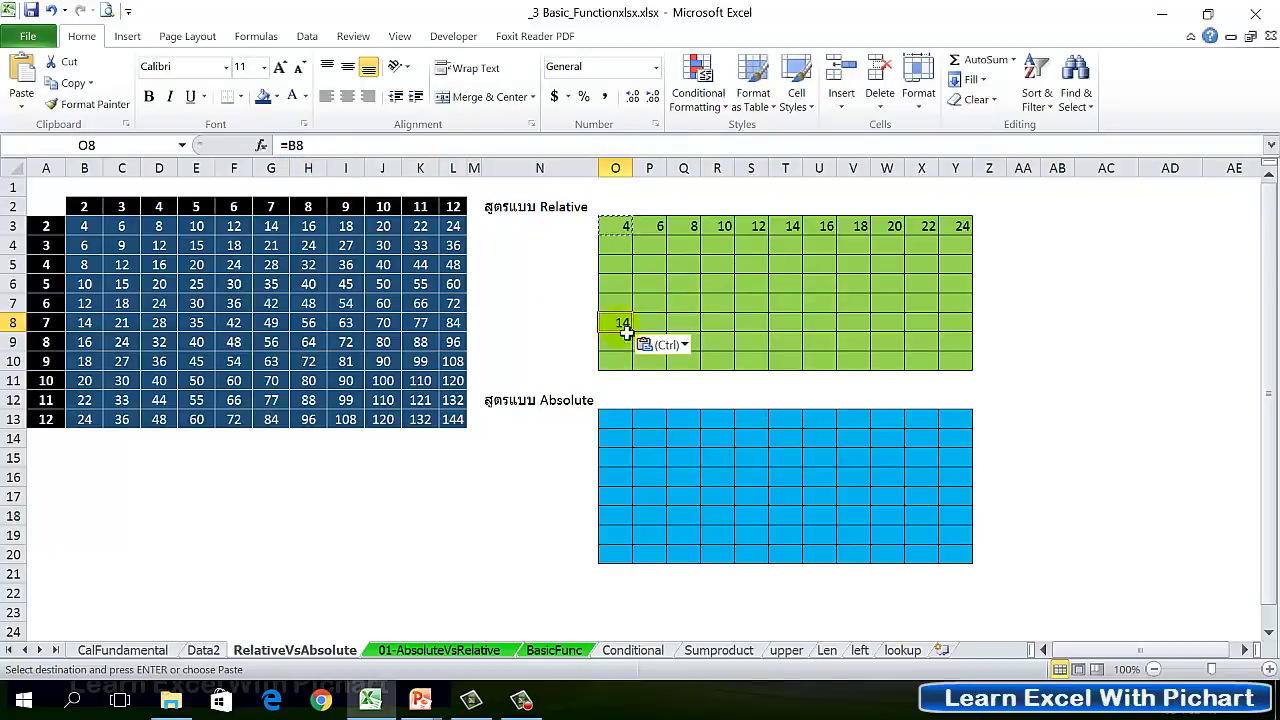
Confirm O8 now holds =B8, then begin filling O3 across row 3
left_click(622, 229)
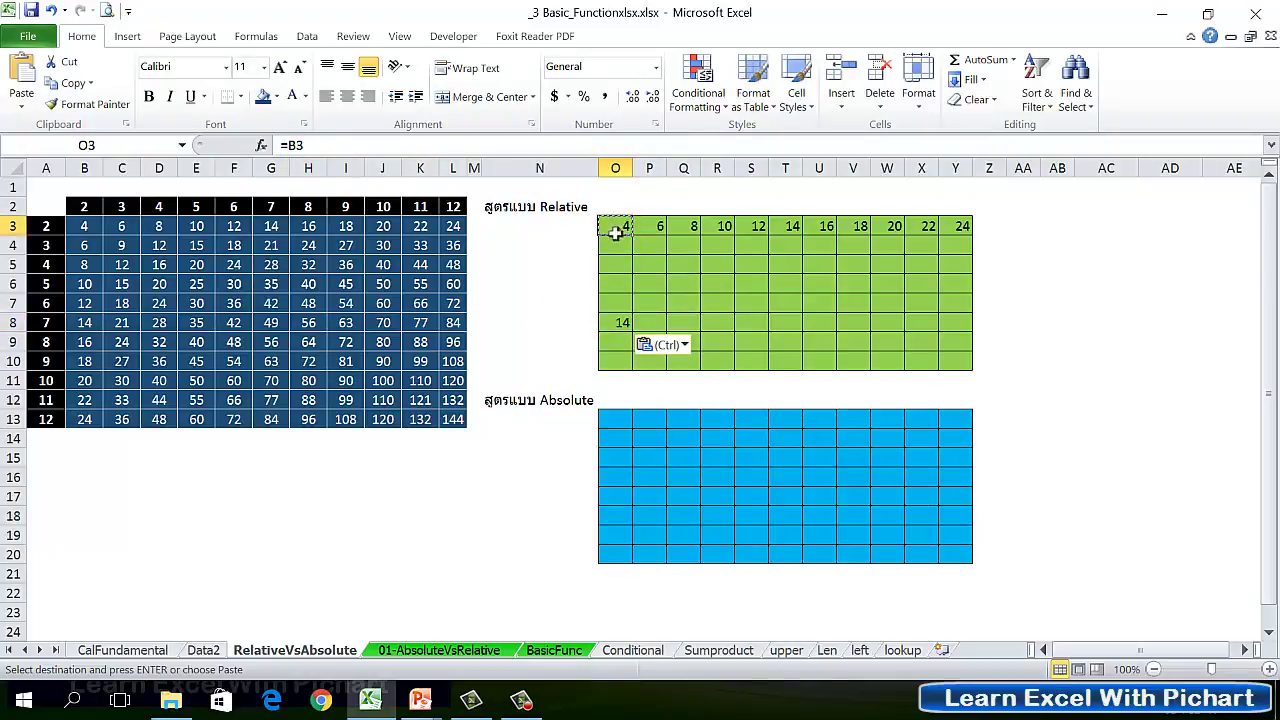
left_click(611, 258)
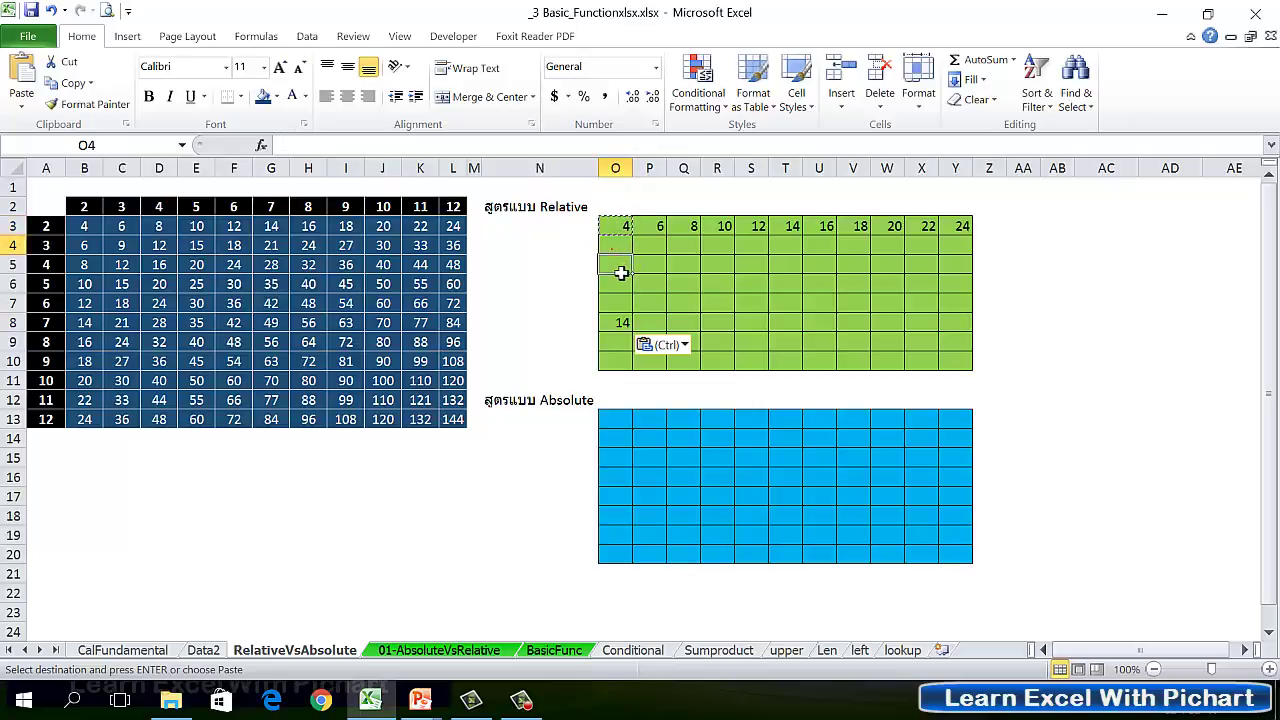
left_click(617, 272)
left_click(620, 285)
key("Down")
key("Down")
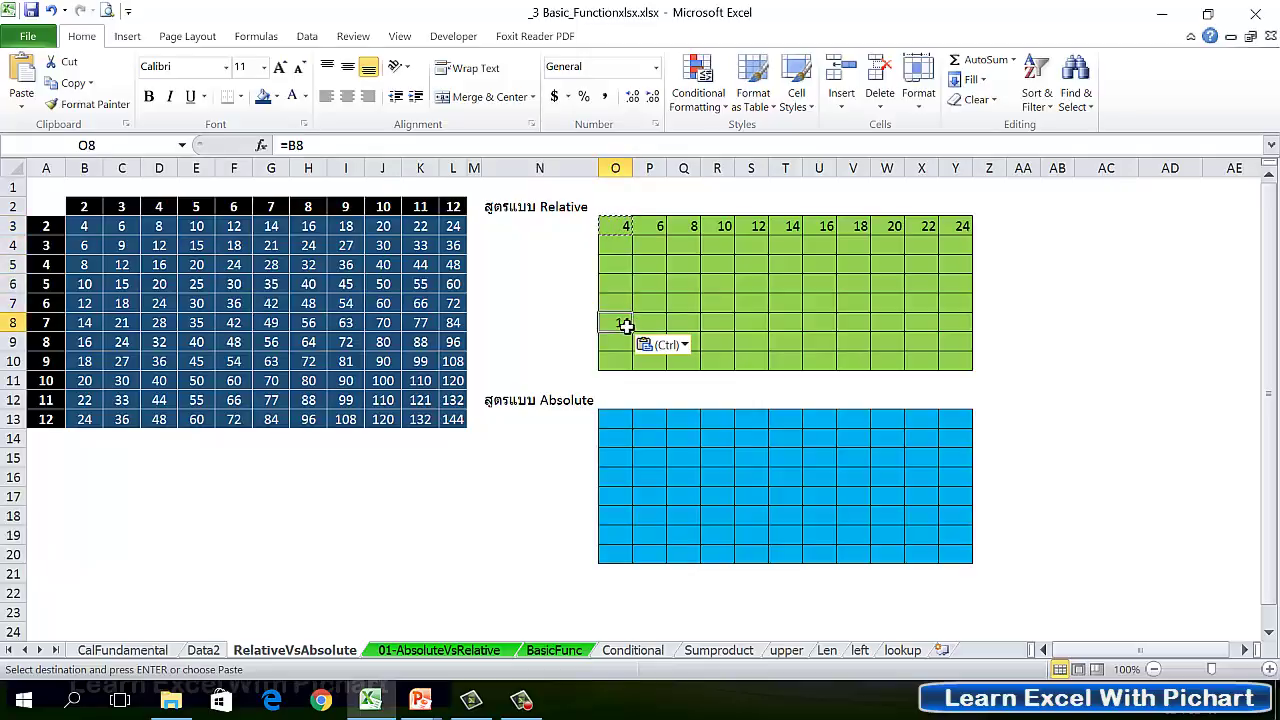
left_click(617, 229)
left_click_drag(632, 236, 858, 255)
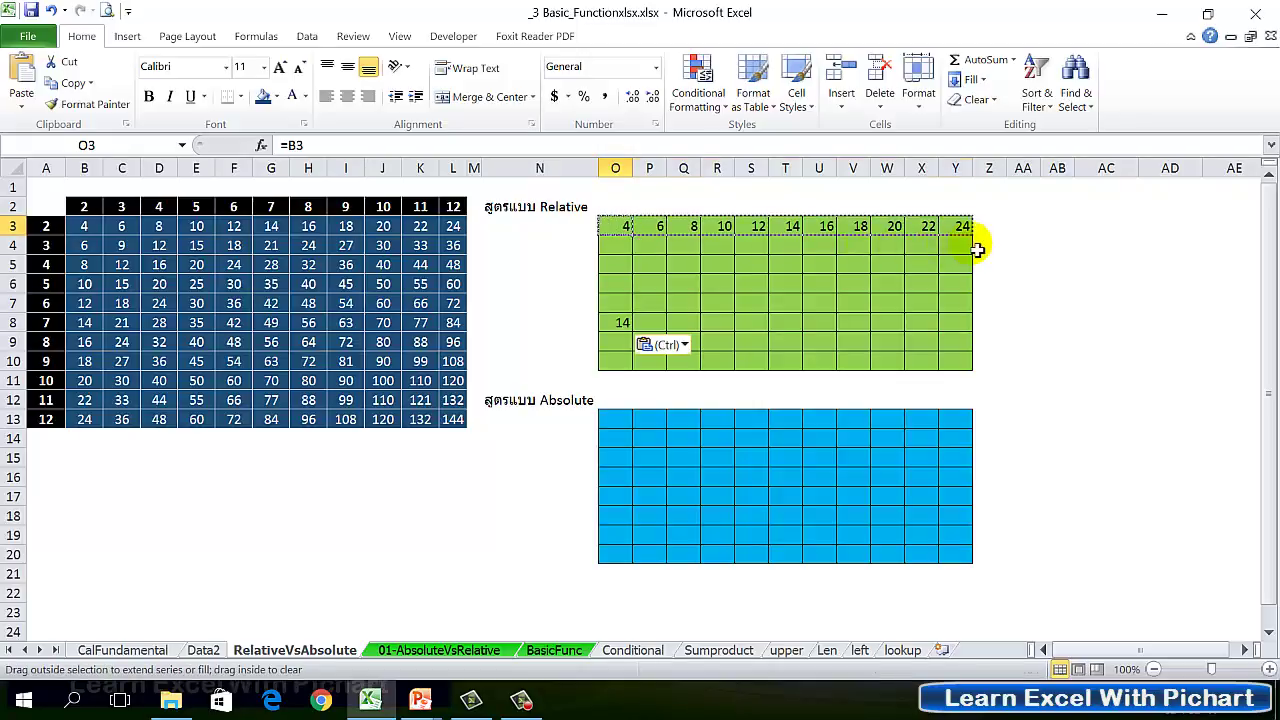
Fill row 3 out to Y3 and down to row 10, then verify R6 holds =E6
left_click_drag(858, 255, 975, 247)
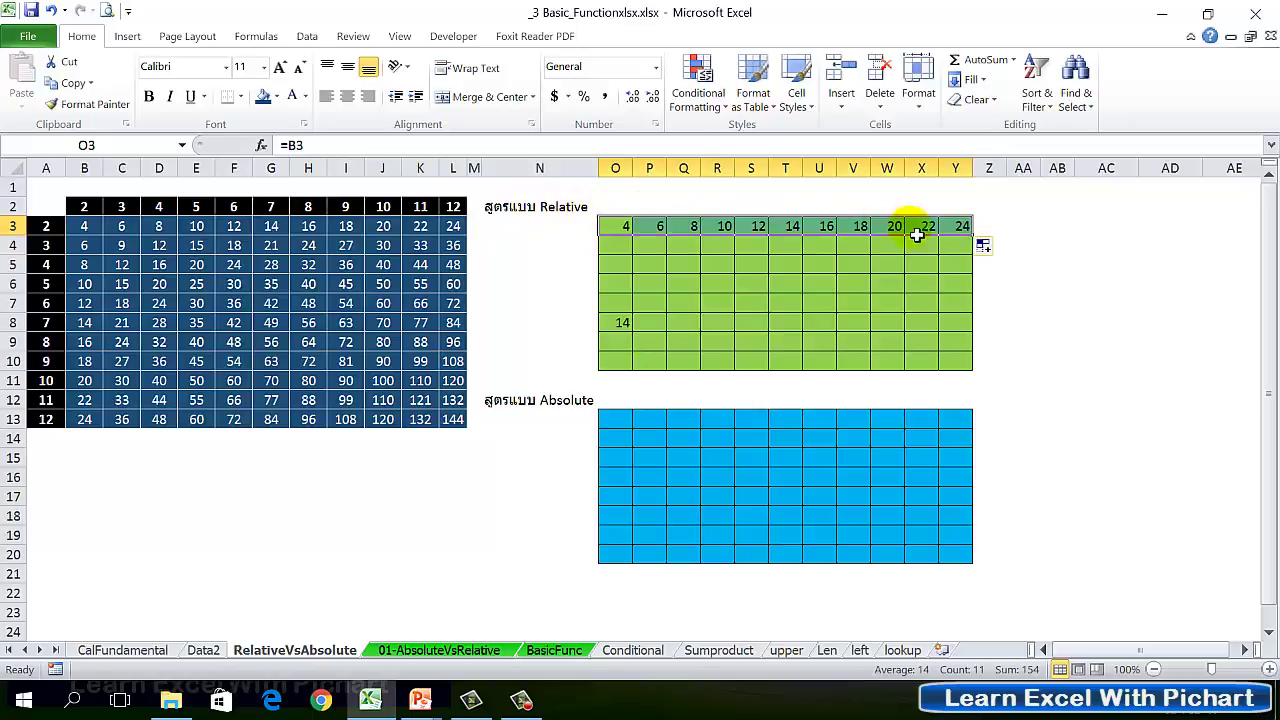
left_click_drag(975, 237, 982, 372)
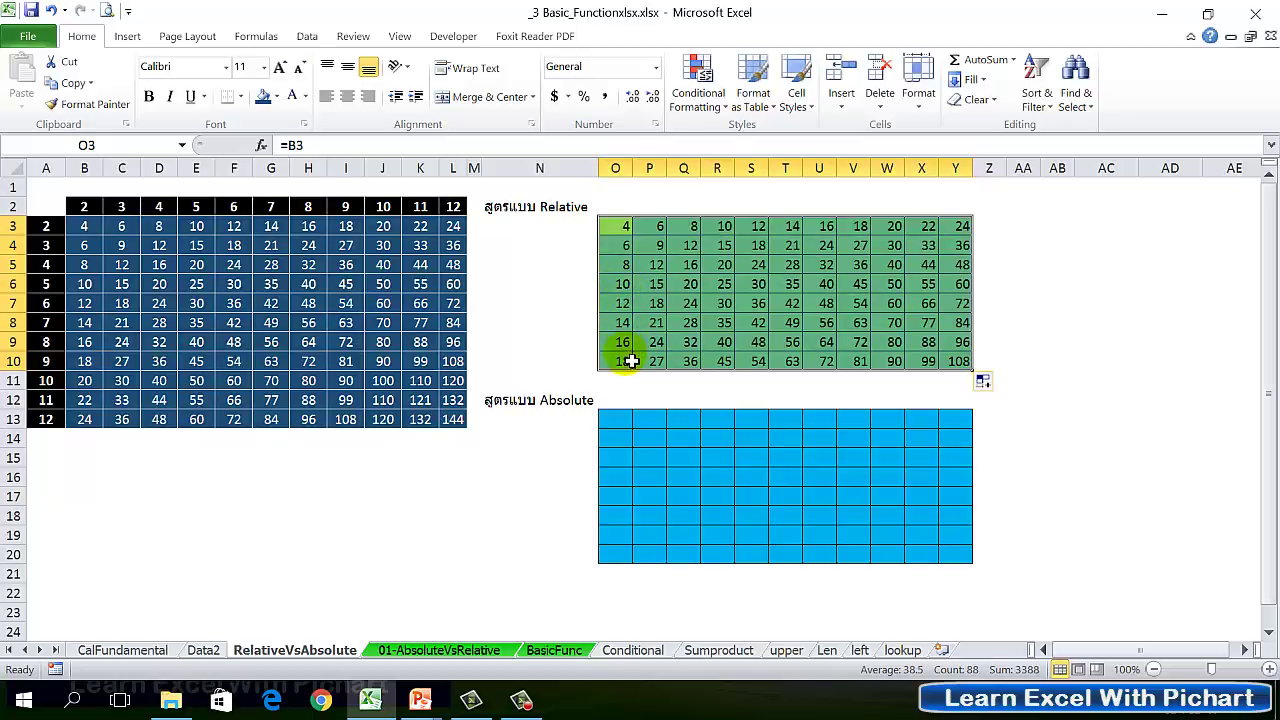
left_click(622, 228)
left_click(630, 264)
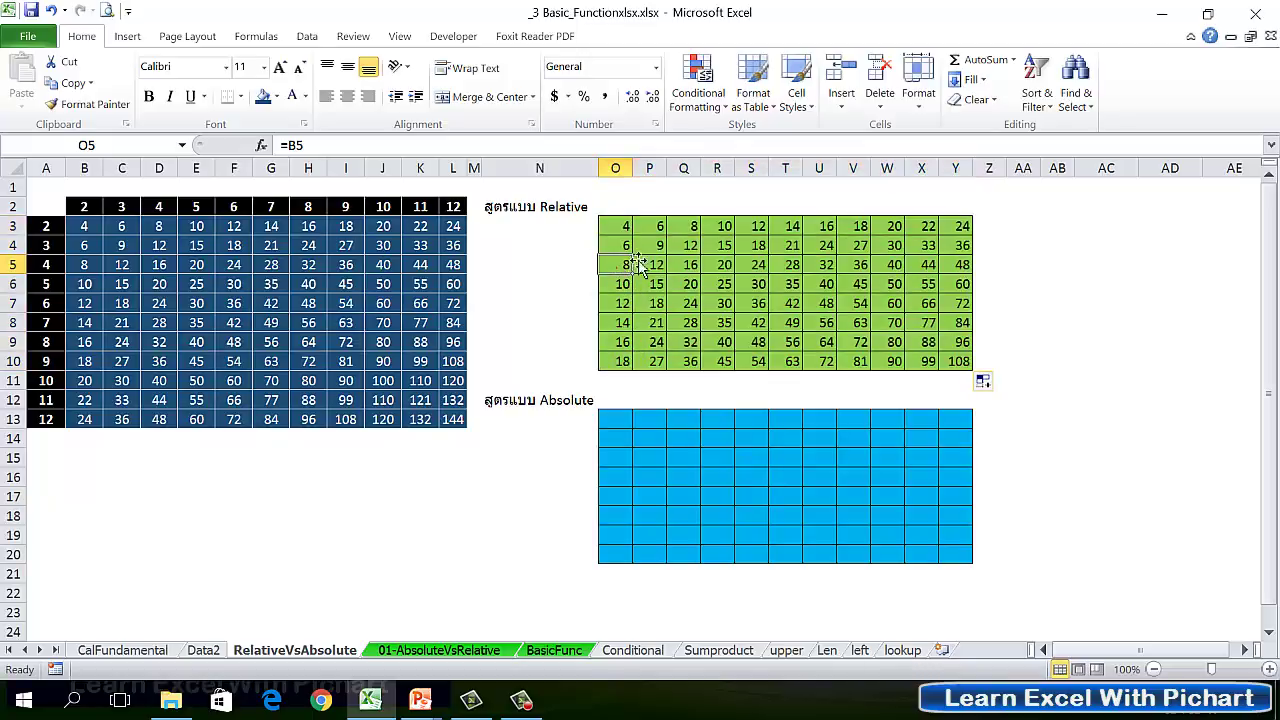
left_click(686, 227)
left_click(726, 229)
left_click(736, 264)
left_click(741, 287)
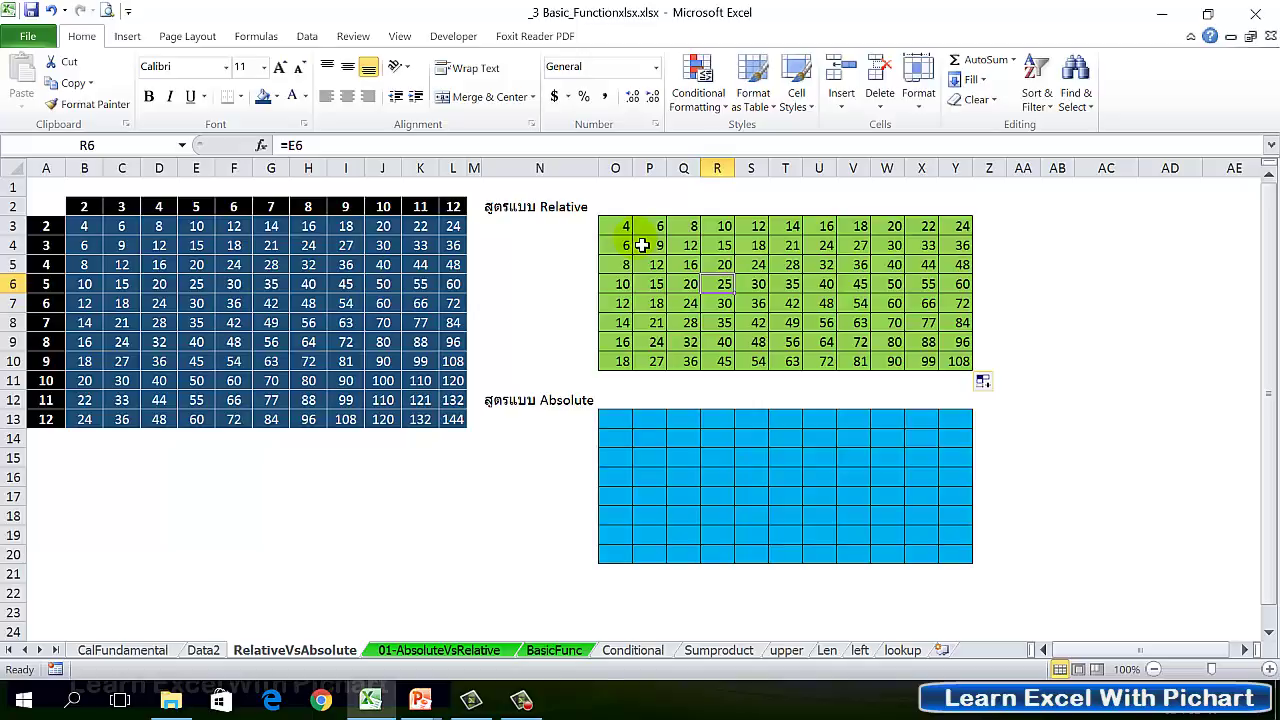
left_click(615, 421)
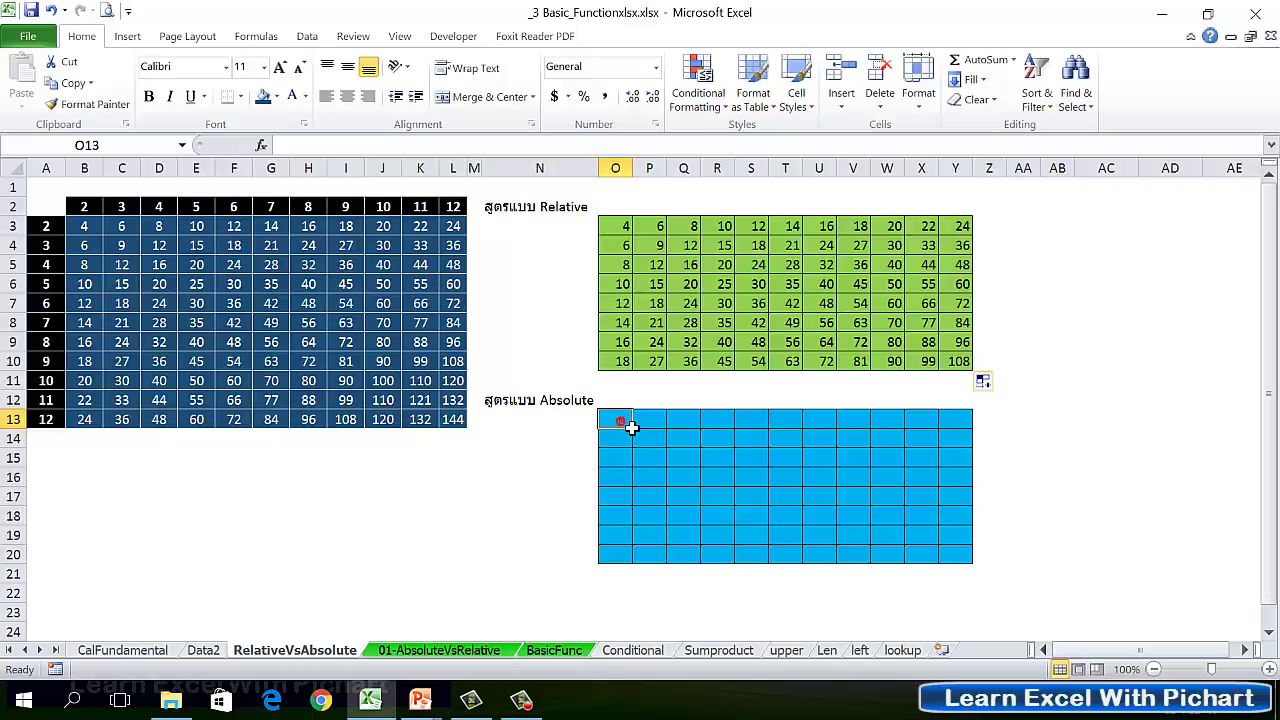
Enter =B3 in O13 and fill it across row 13 to Y13
left_click(625, 423)
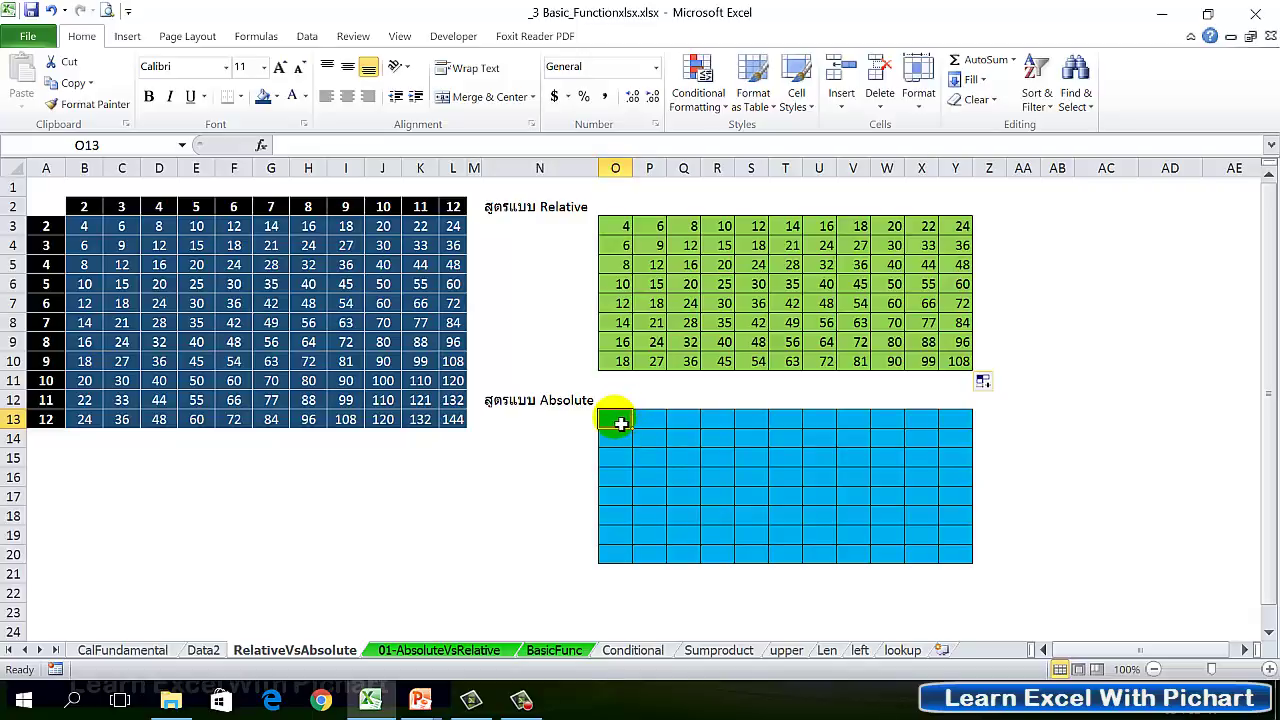
key("ctrl+z")
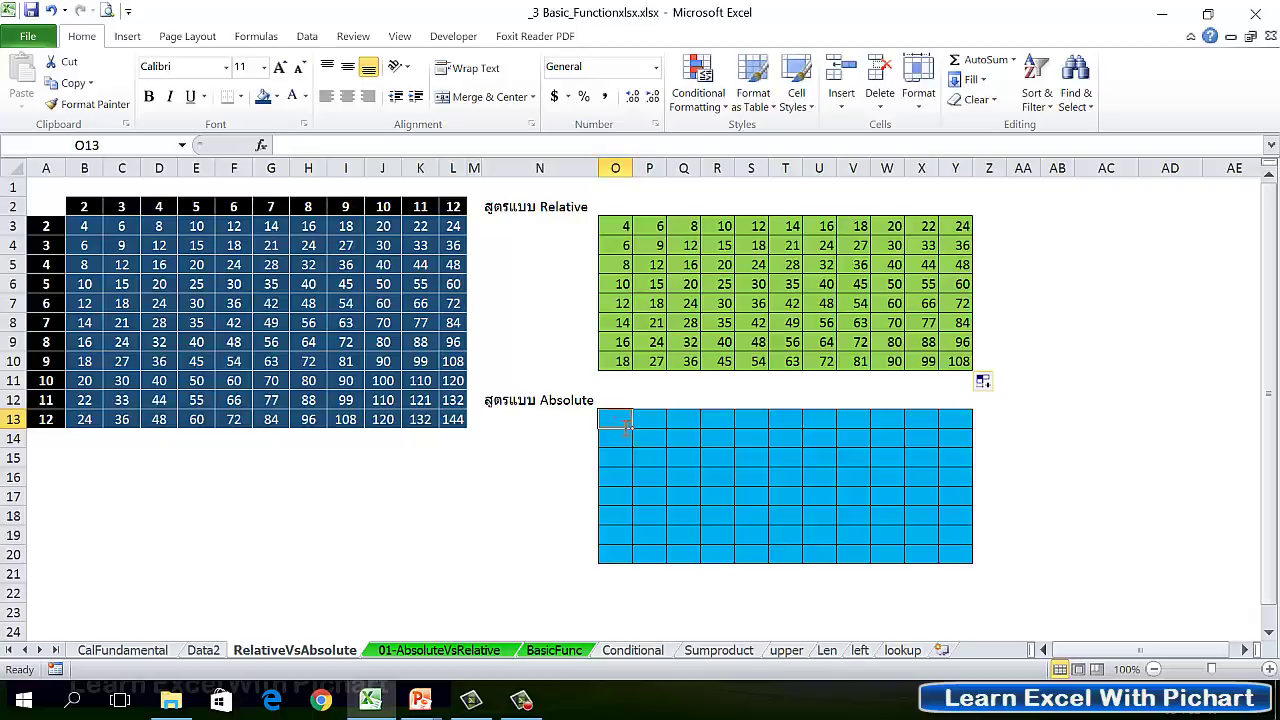
type("=")
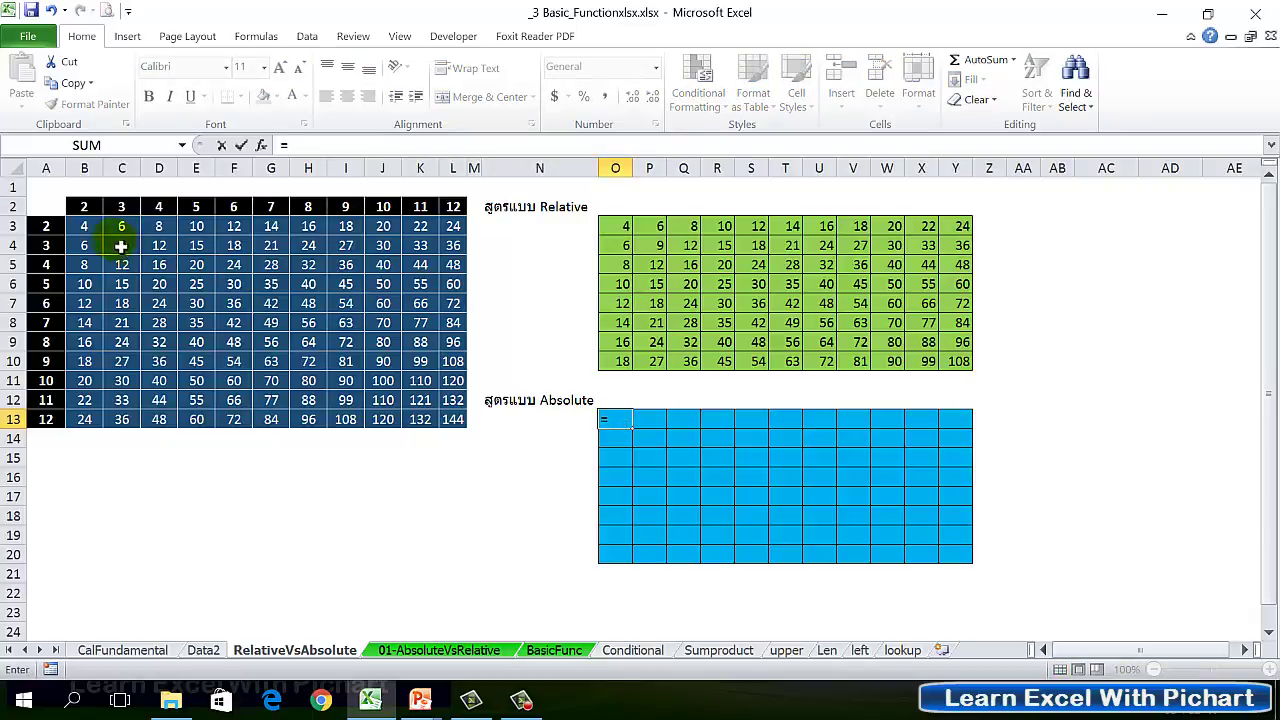
left_click(88, 228)
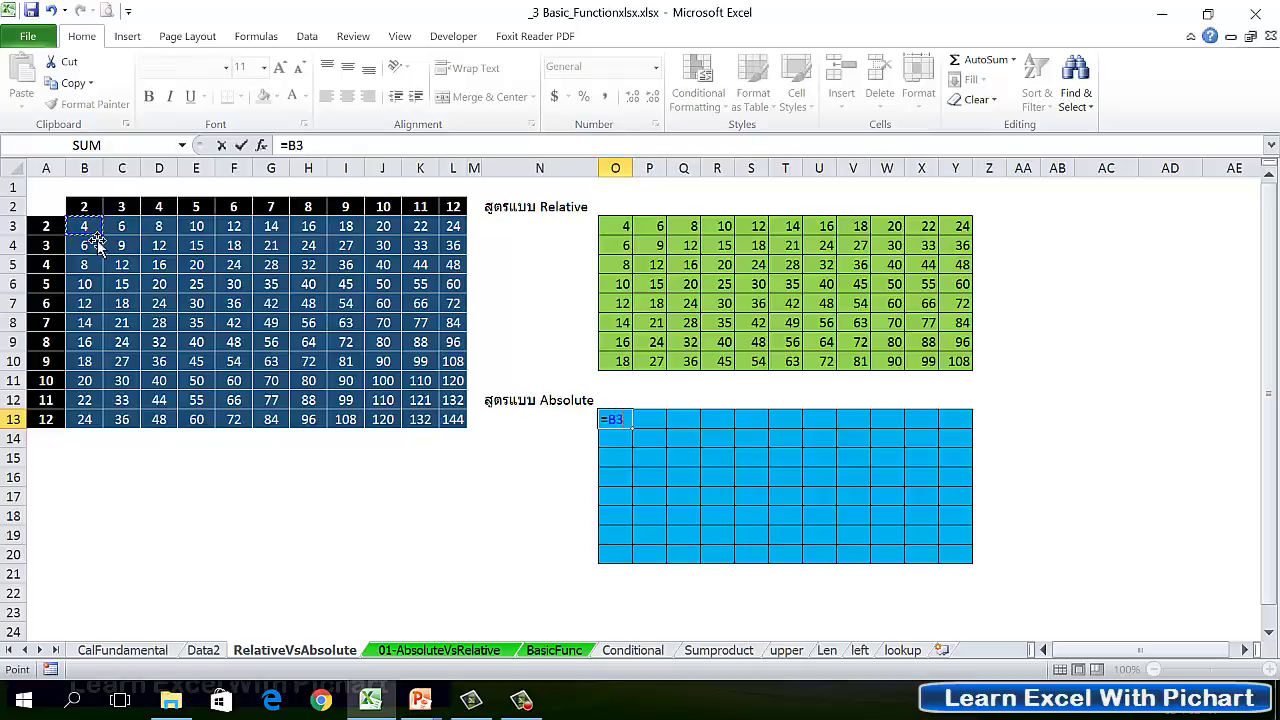
key("Return")
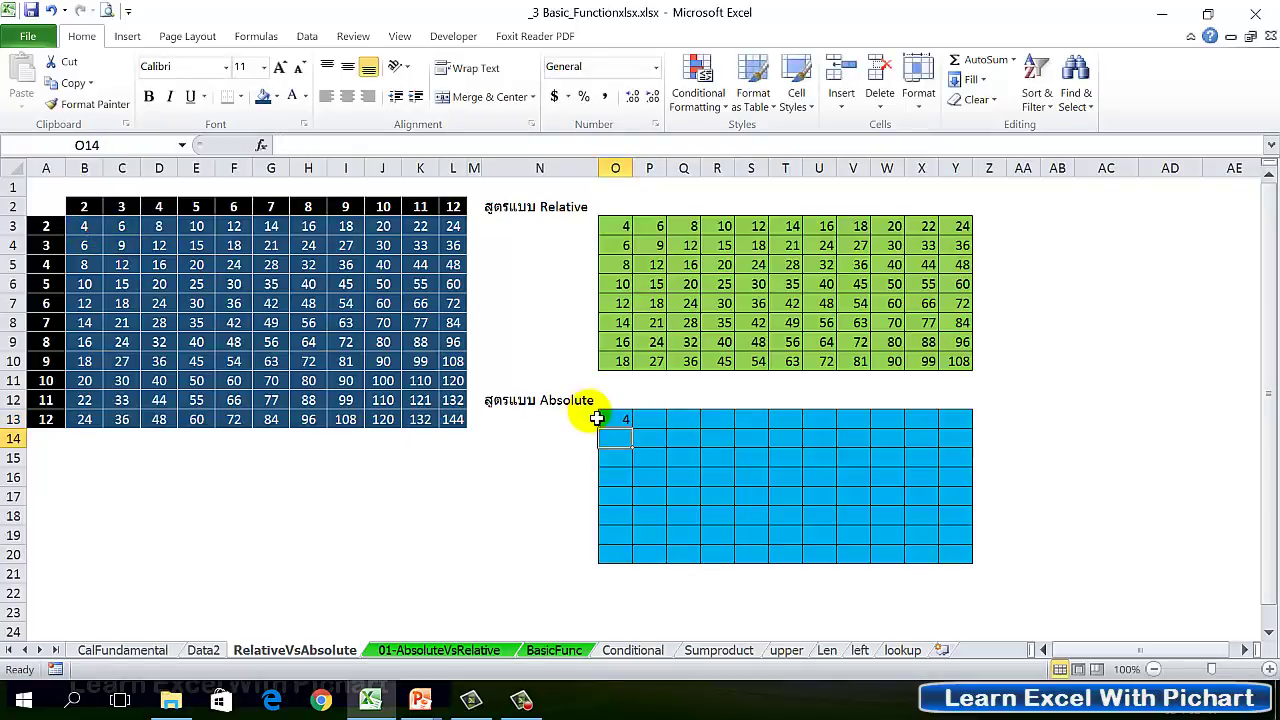
left_click(615, 418)
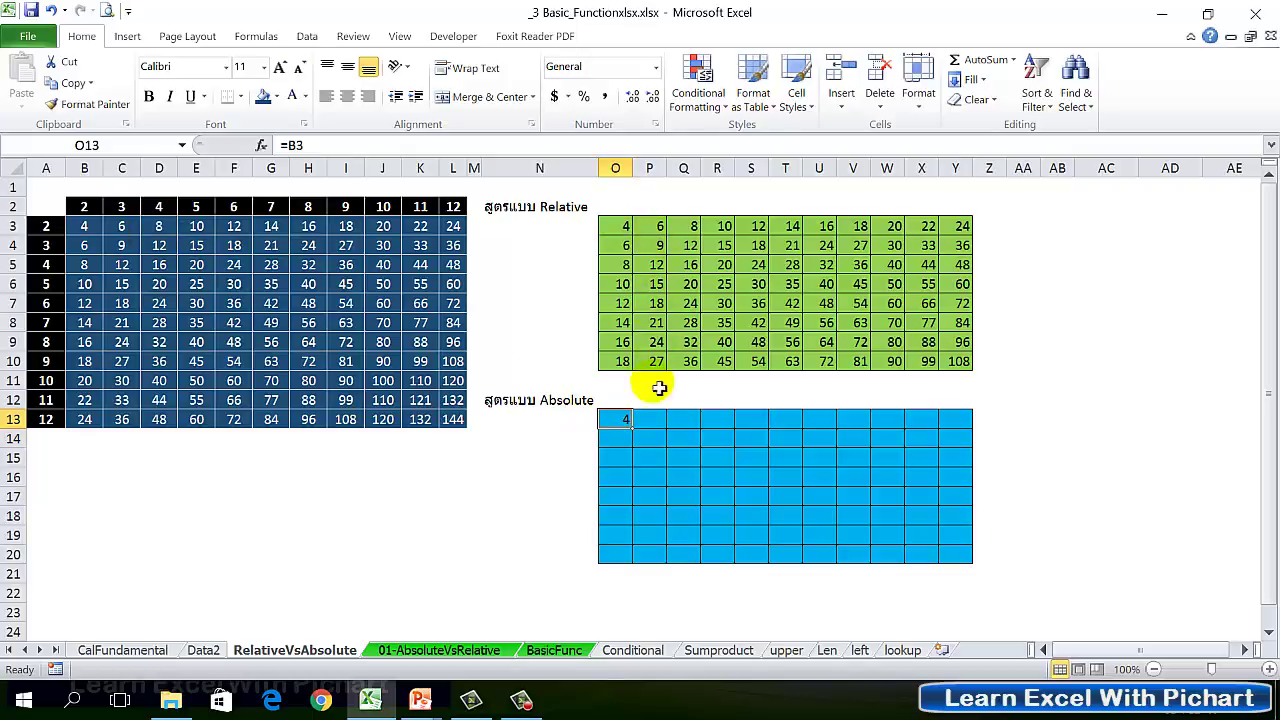
left_click_drag(632, 427, 721, 439)
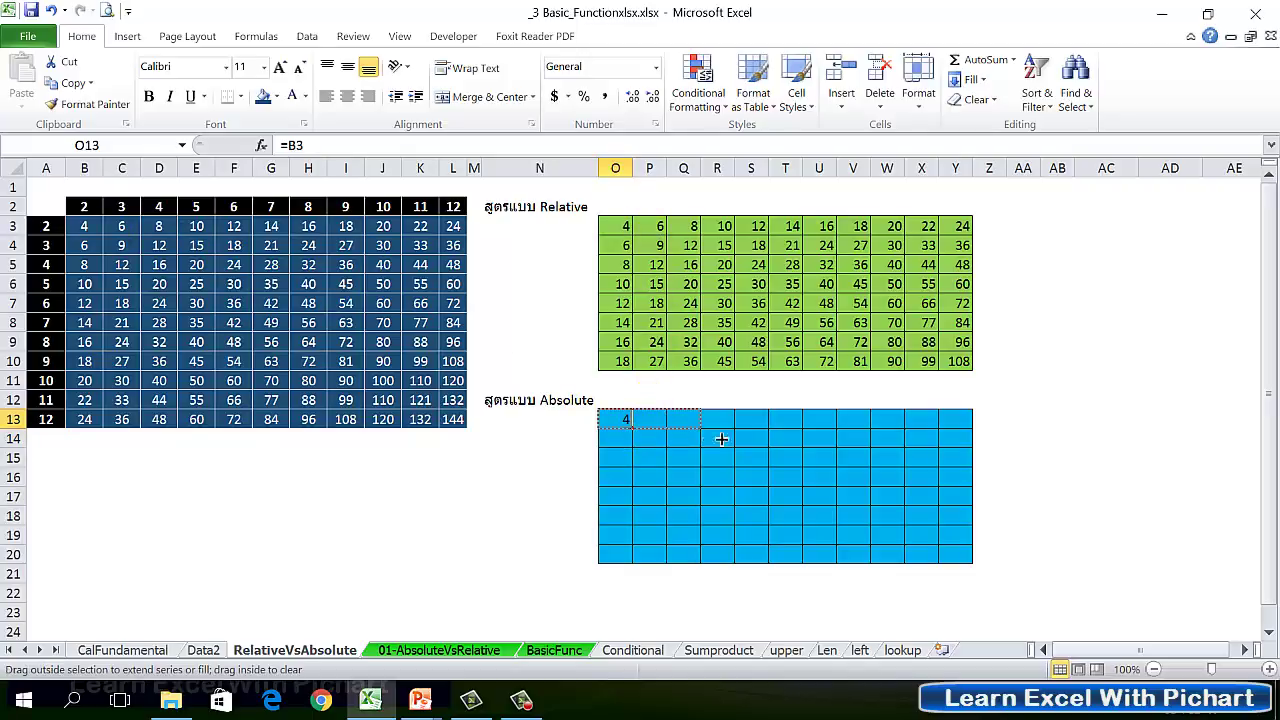
left_click_drag(721, 439, 963, 440)
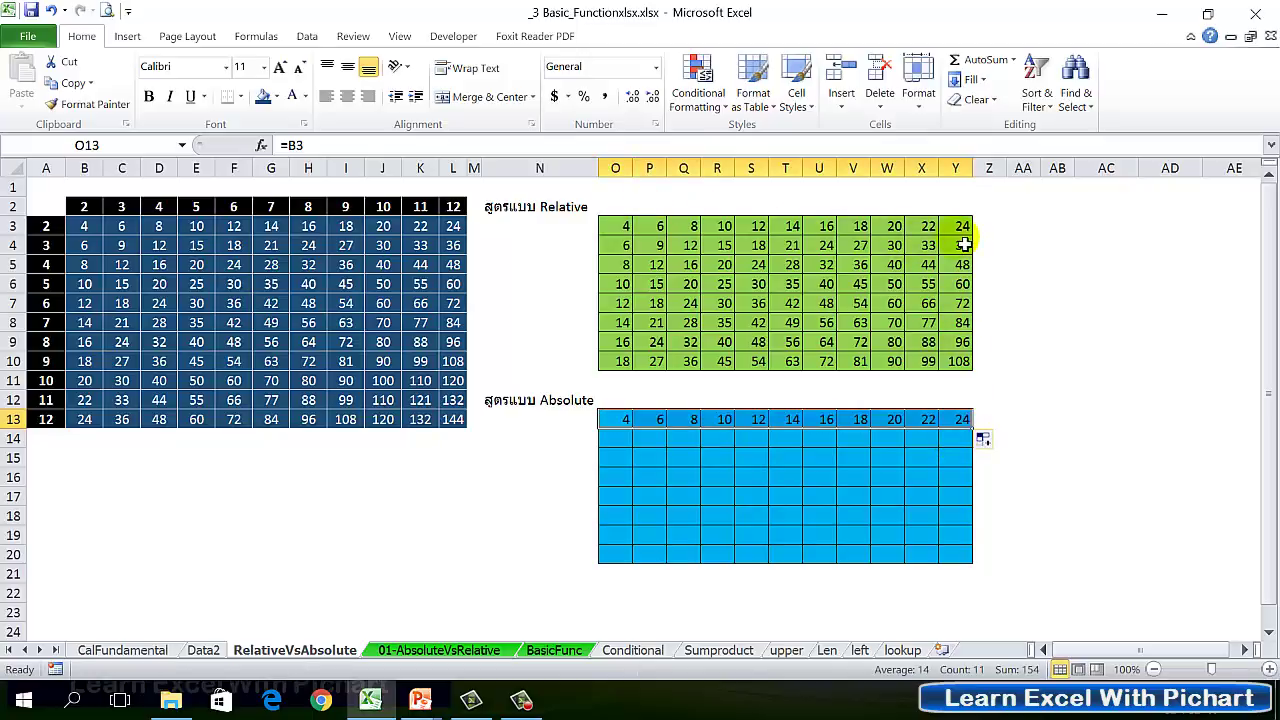
Select O13 and put its =B3 formula into edit mode in the formula bar
left_click(622, 425)
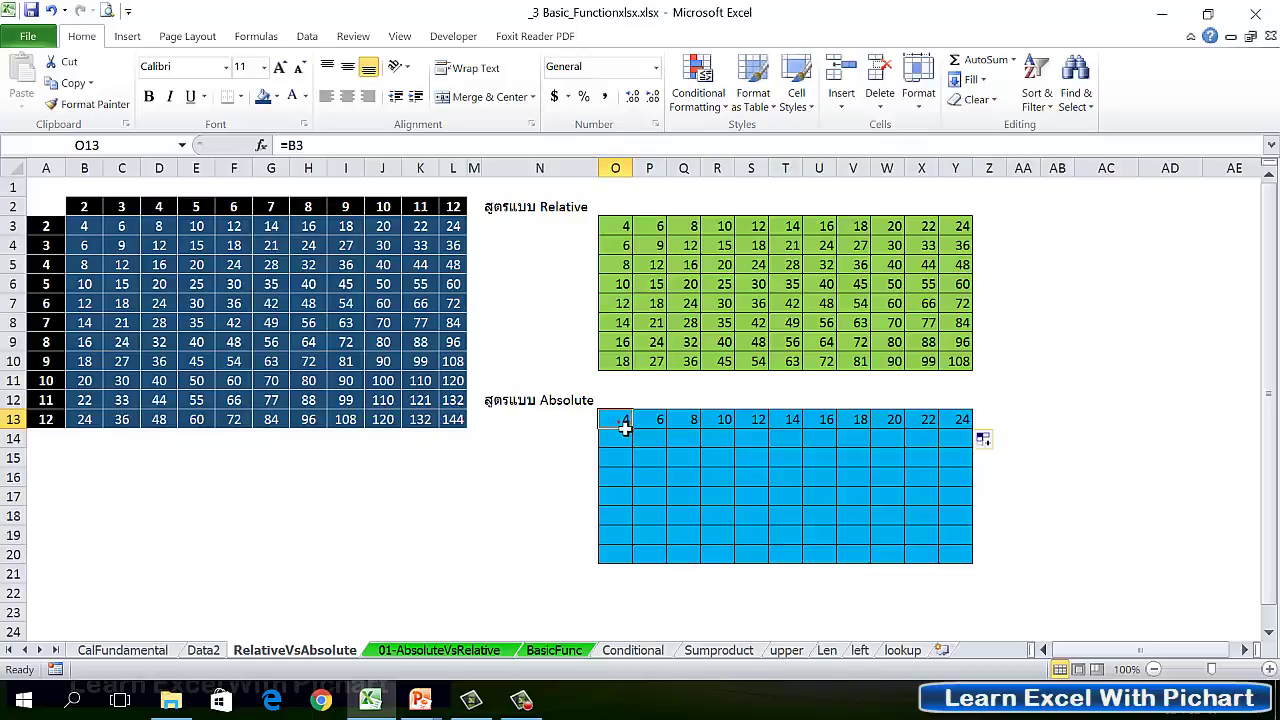
left_click(624, 428)
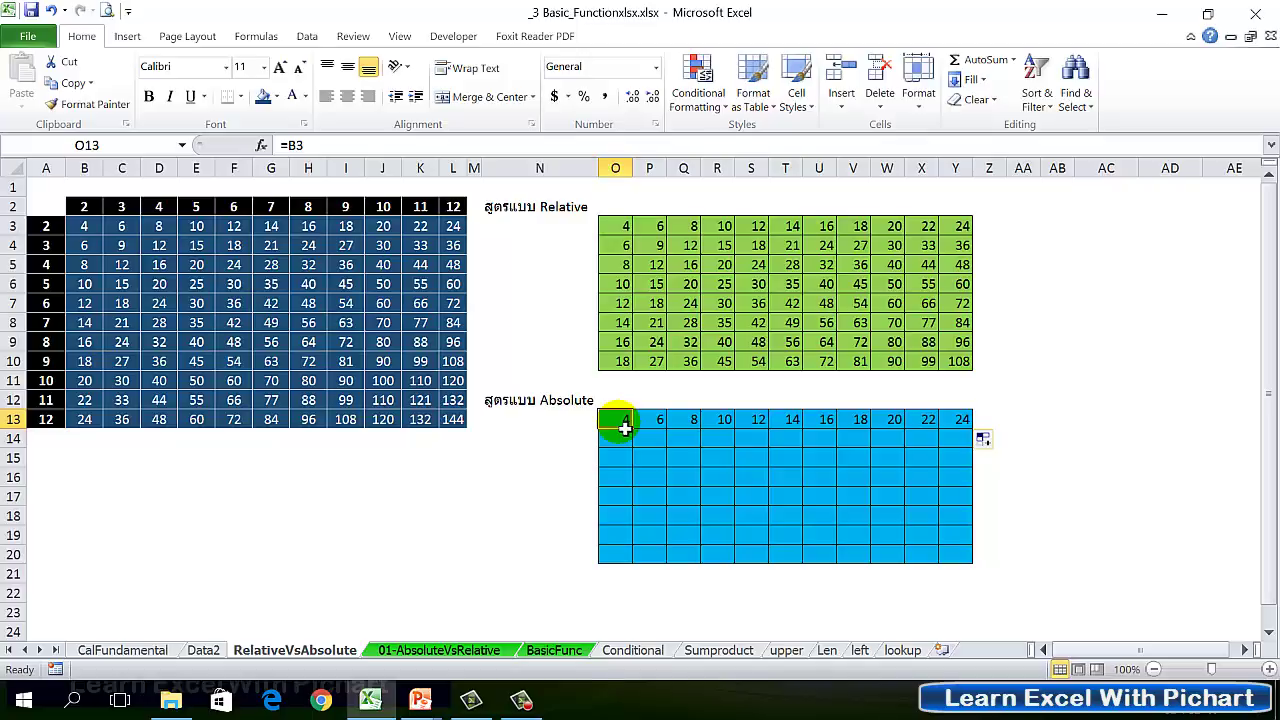
left_click(297, 147)
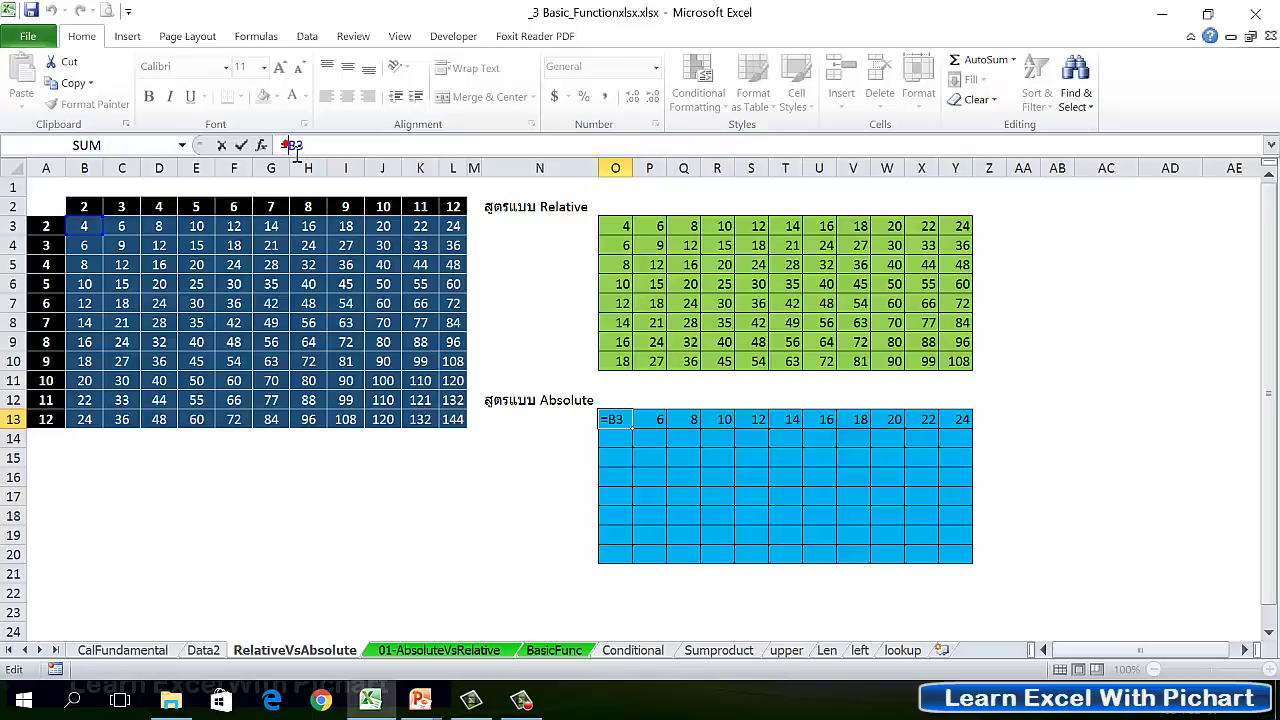
Change O13's formula to =$B3 and fill it across to Y13, every cell showing 4
left_click(295, 150)
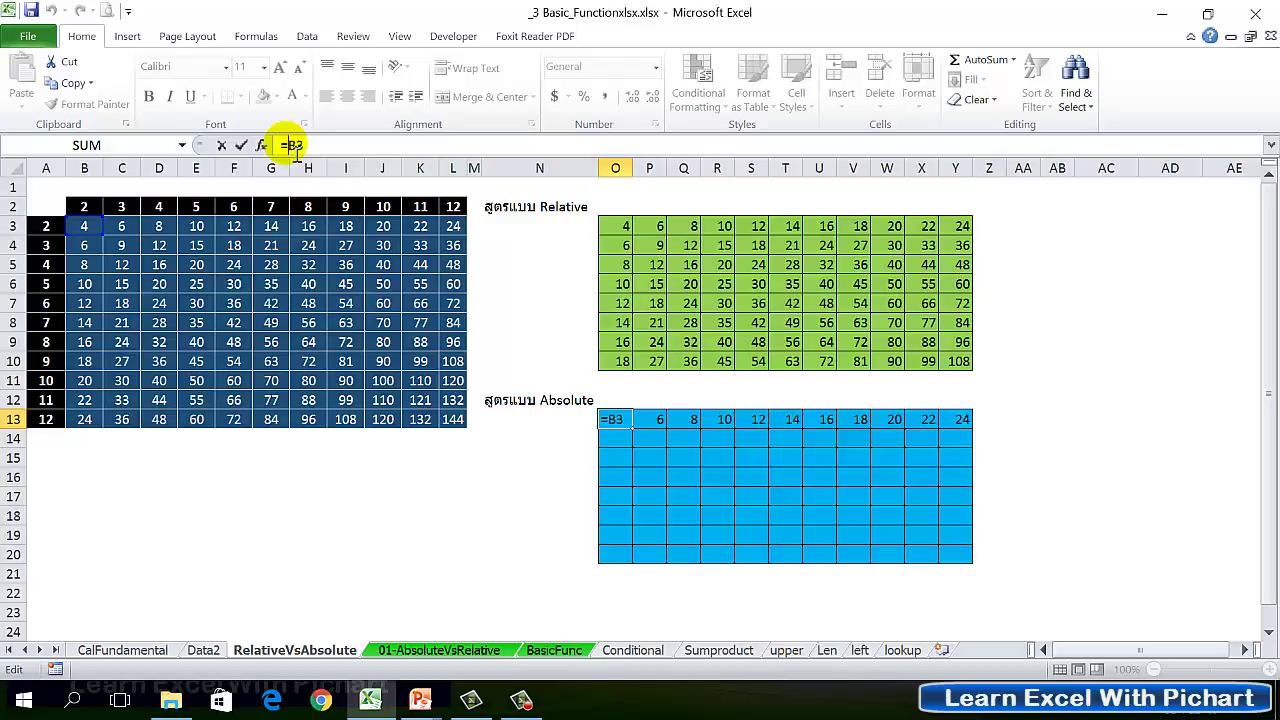
type("$")
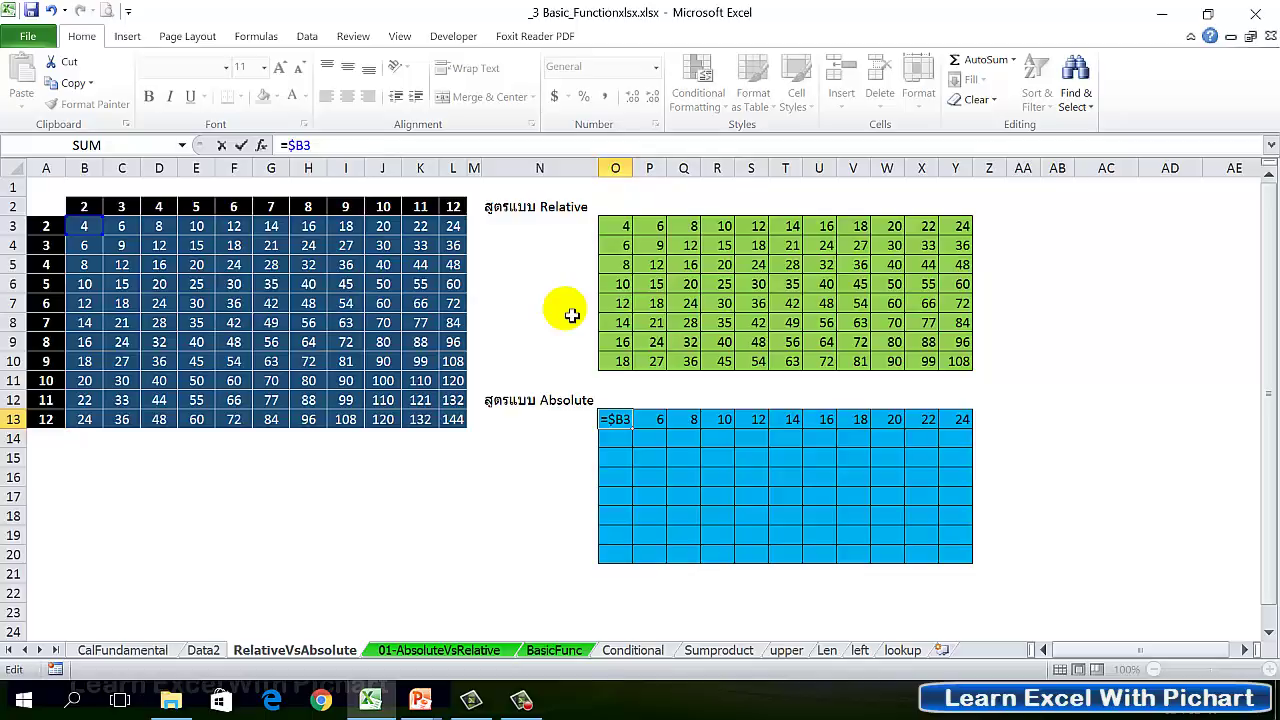
key("Return")
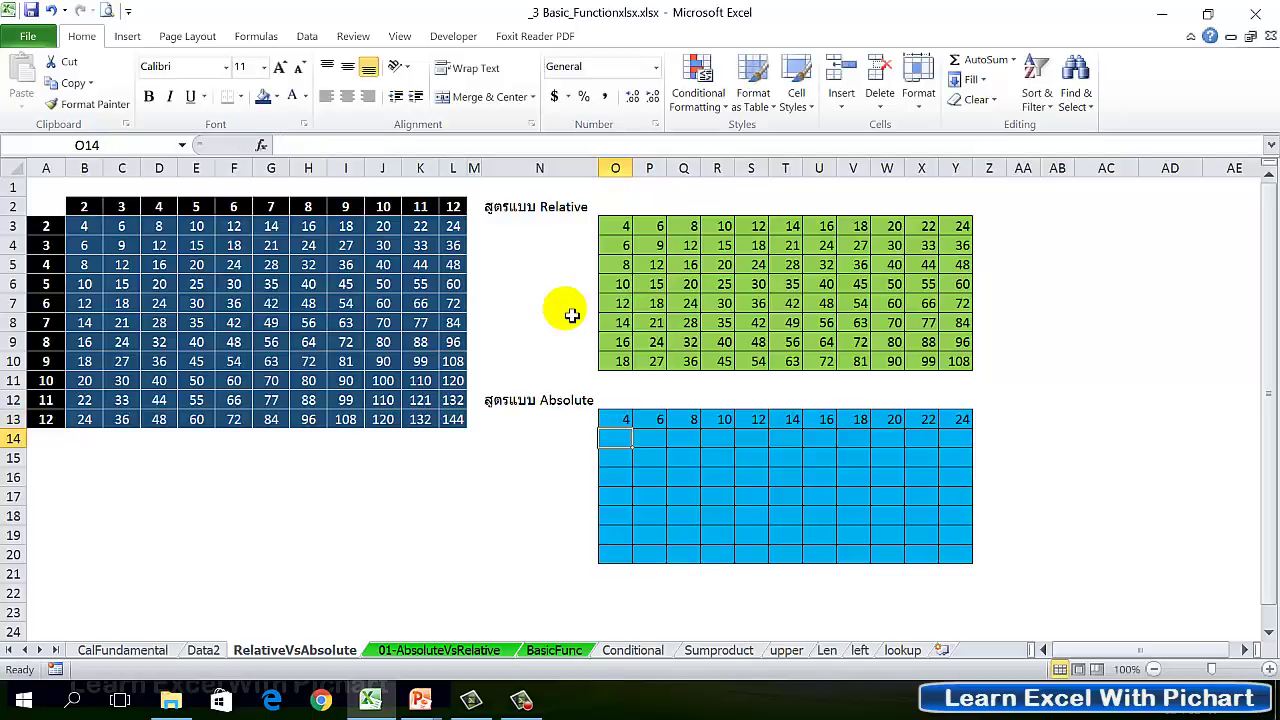
left_click(614, 421)
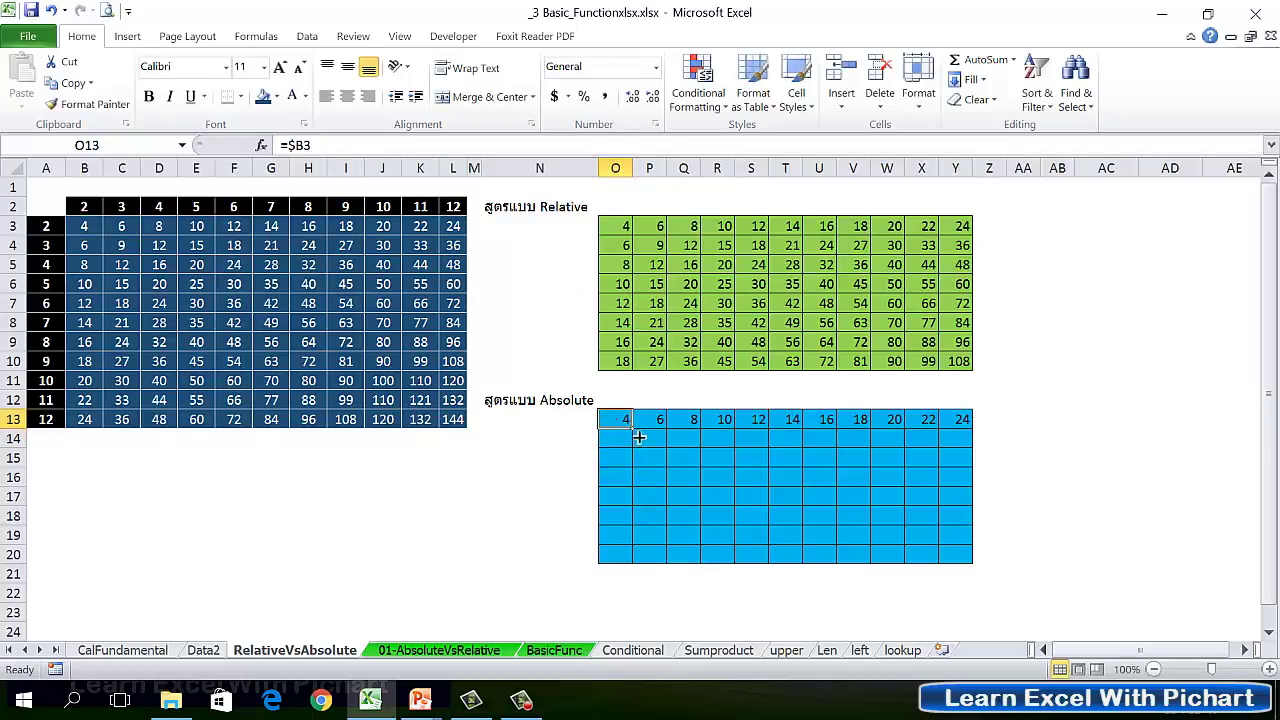
left_click_drag(639, 437, 964, 439)
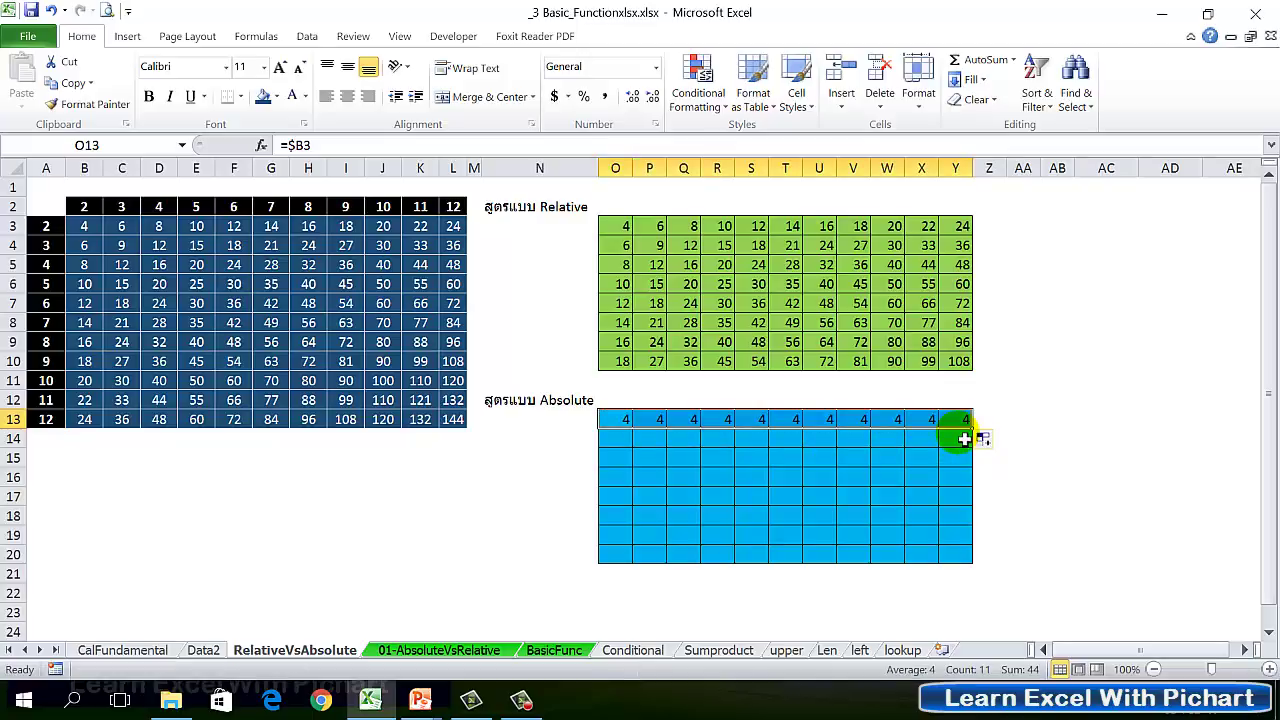
left_click(655, 424)
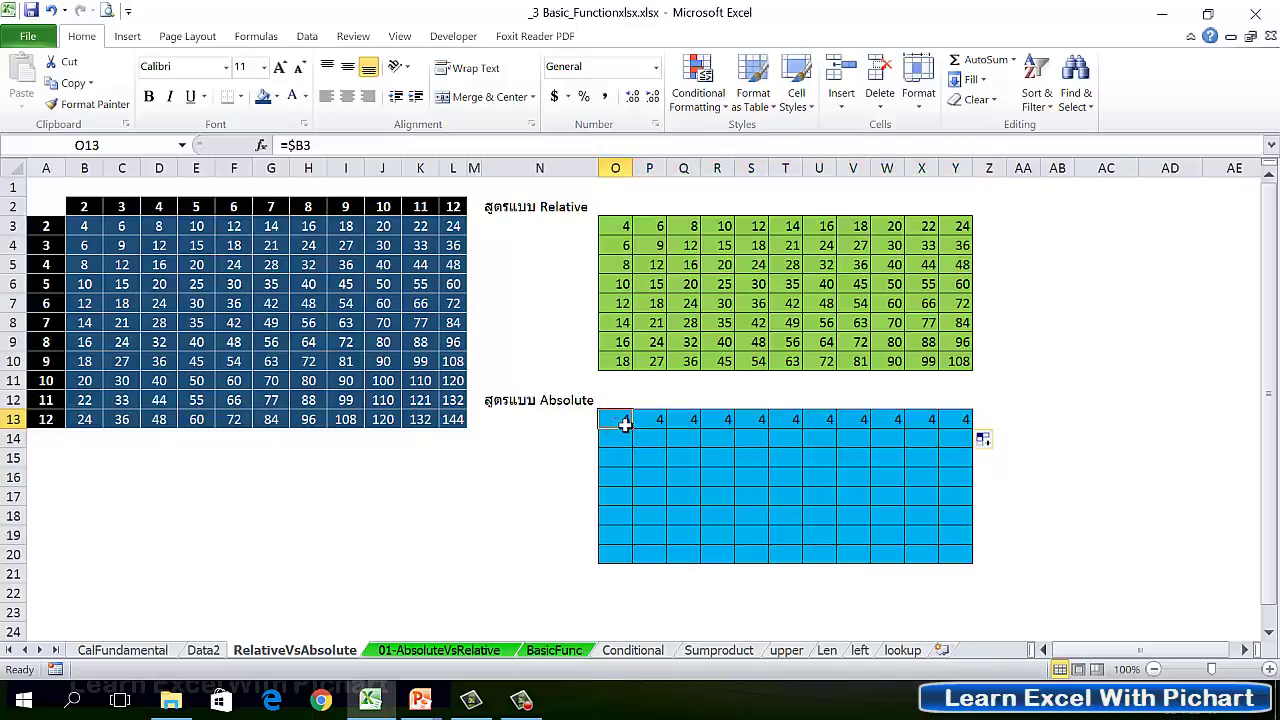
left_click(688, 423)
left_click(723, 423)
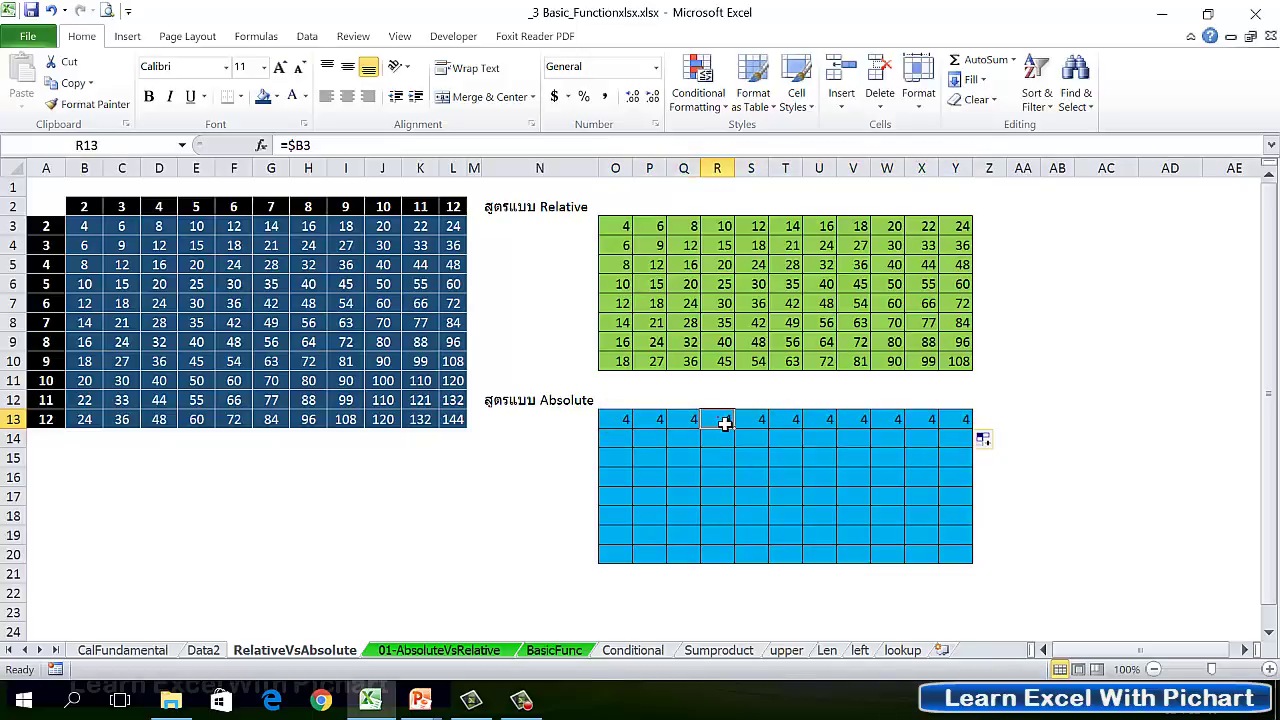
left_click(757, 424)
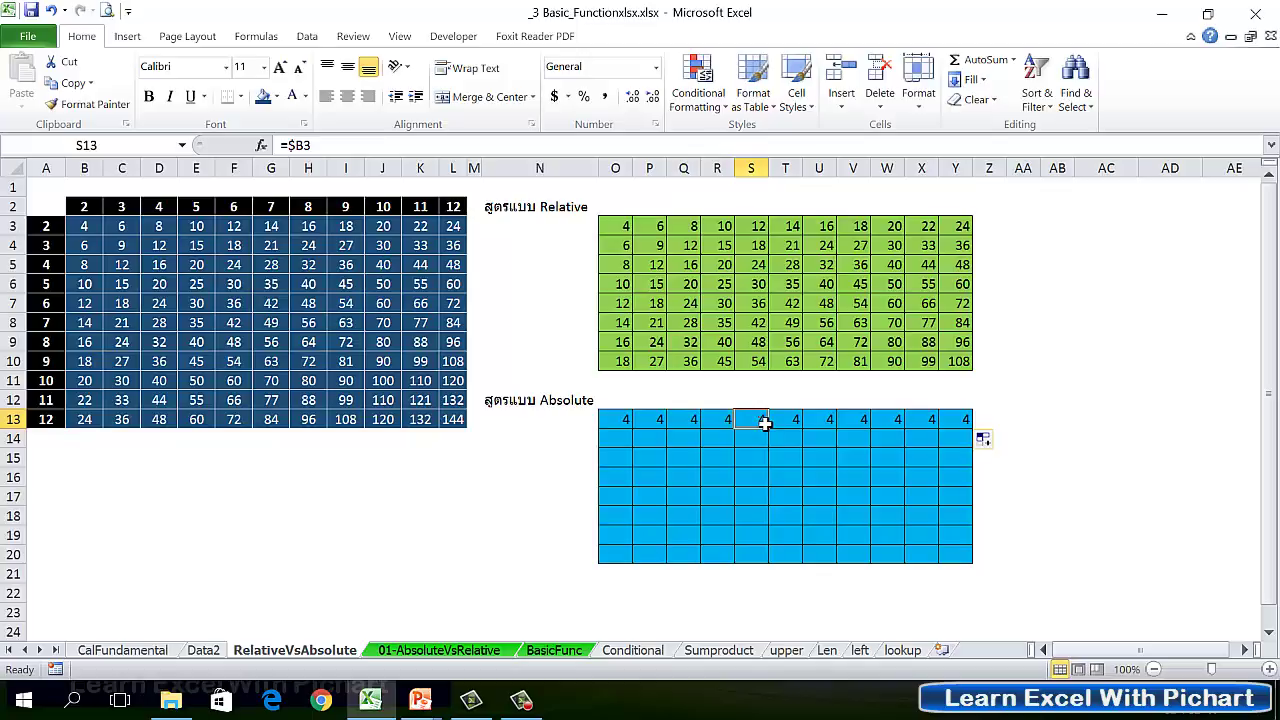
left_click(624, 424)
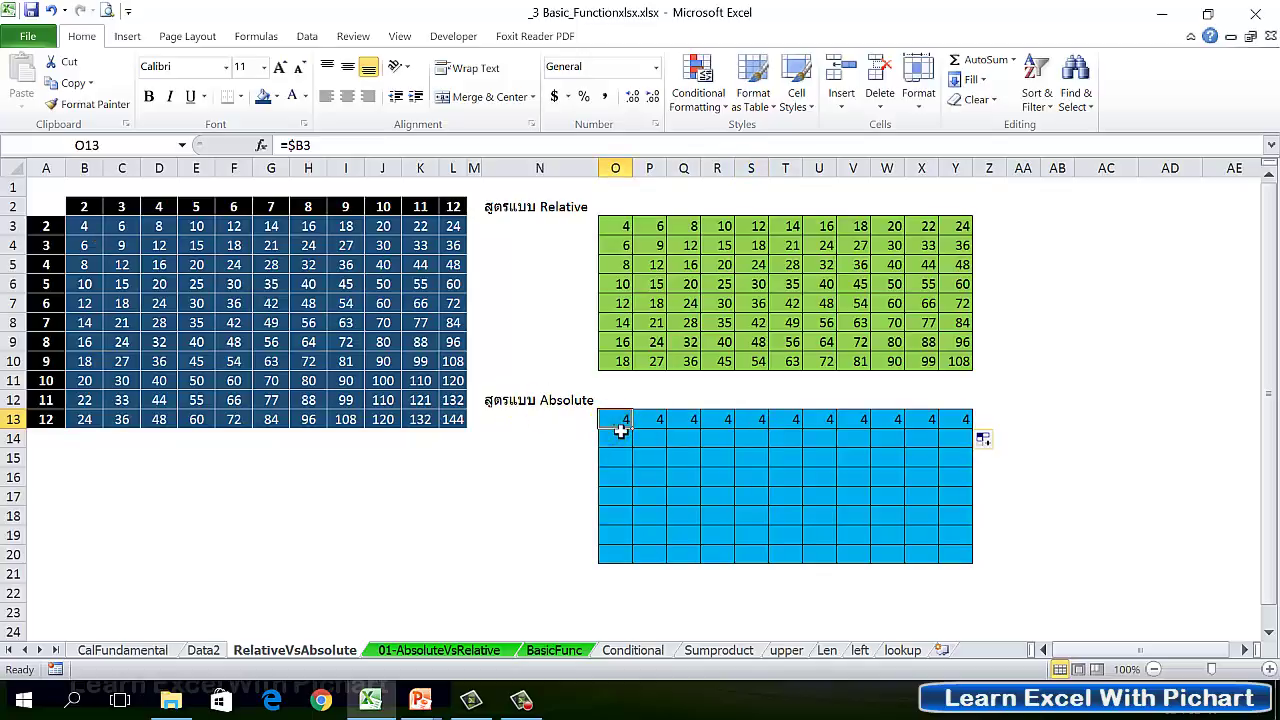
left_click(663, 426)
key("Right")
key("Right")
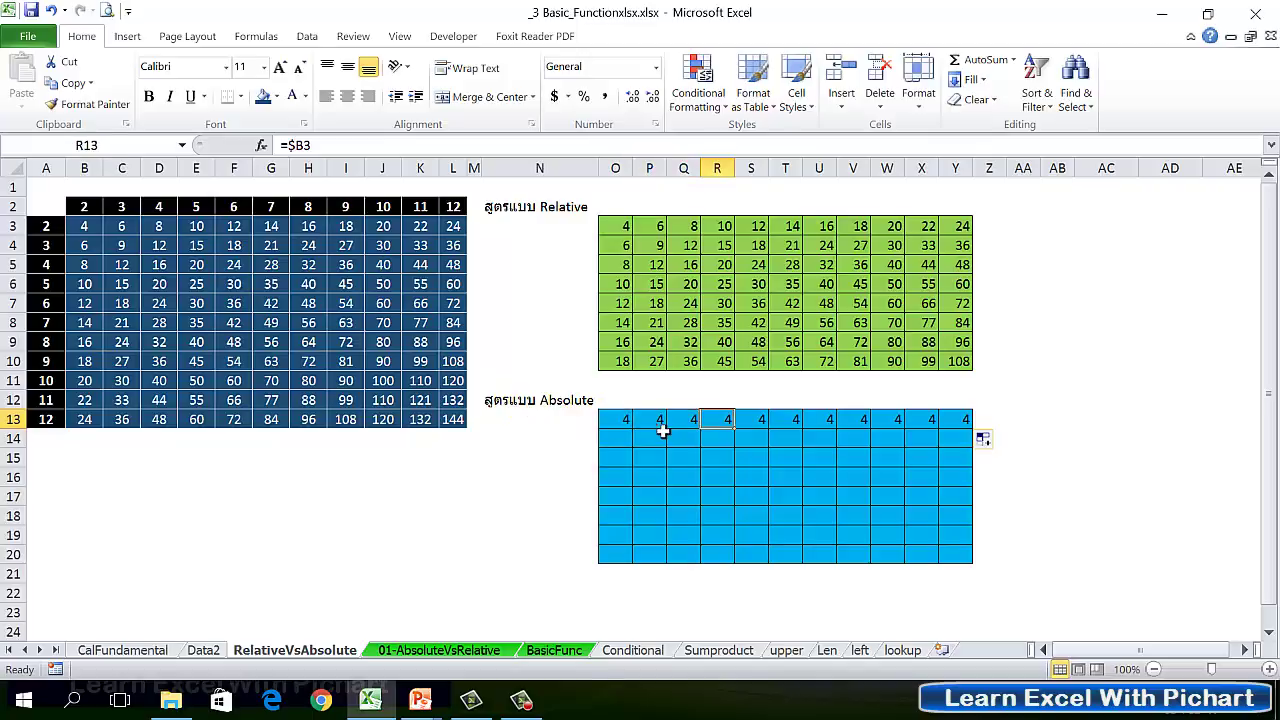
key("Right")
key("Right")
key("Right")
key("Right")
key("Right")
key("Right")
key("Right")
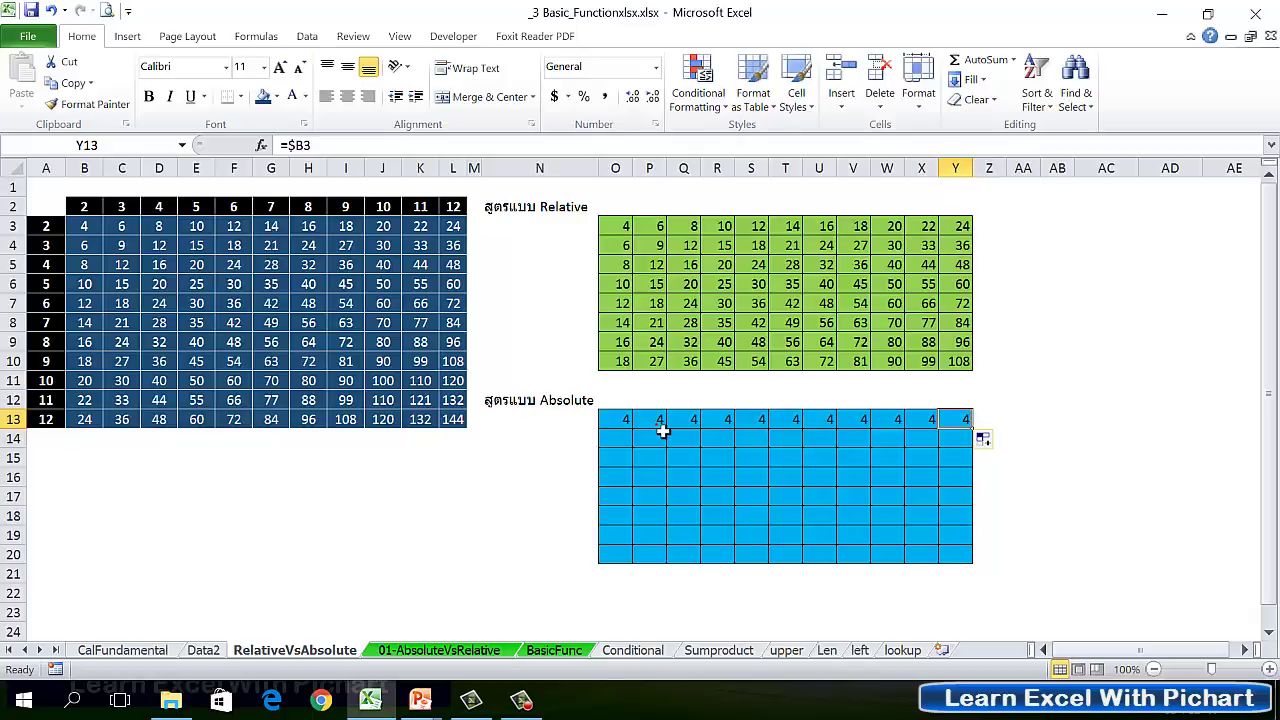
Fill O13:Y13 down to row 20 and inspect the O14 and O16 formulas
mouse_move(626, 424)
left_mouse_down()
mouse_move(952, 426)
mouse_move(985, 569)
left_mouse_up()
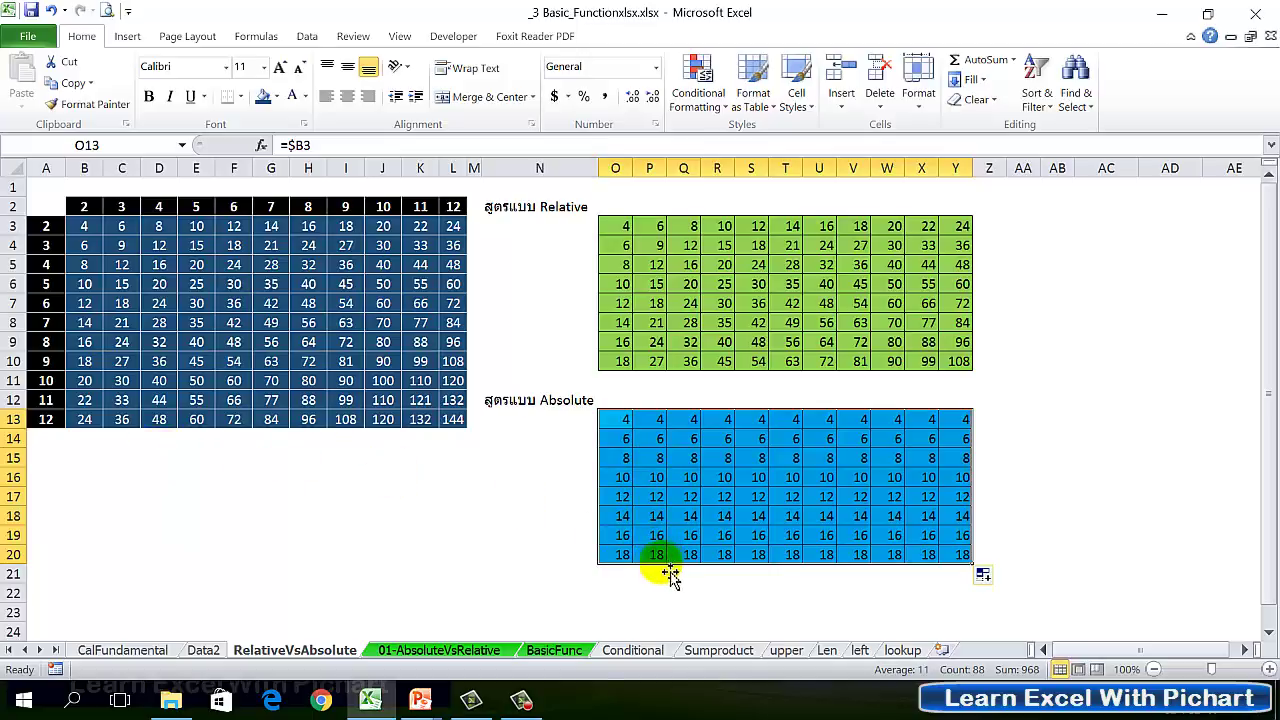
left_click(629, 440)
left_click(628, 479)
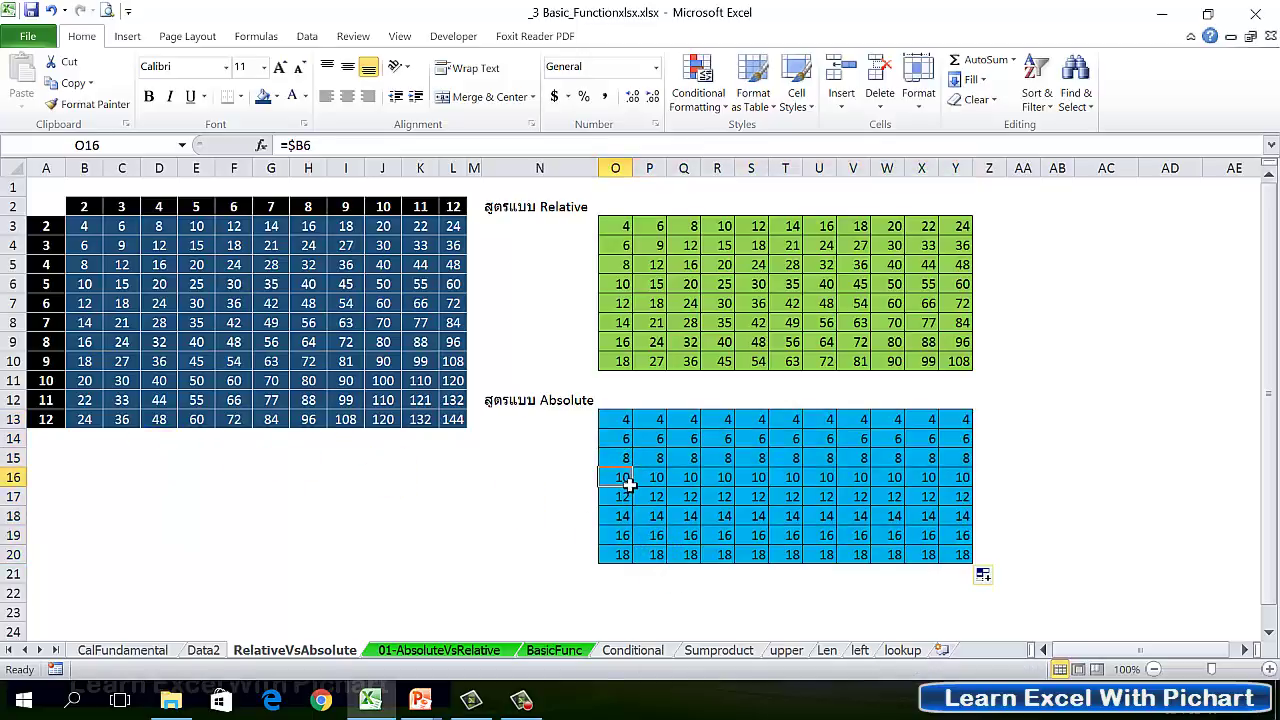
Compare blue-grid columns O and P with the referenced column B values, such as O14 to B4
mouse_move(90, 230)
left_mouse_down()
mouse_move(102, 290)
mouse_move(93, 425)
mouse_move(92, 372)
left_mouse_up()
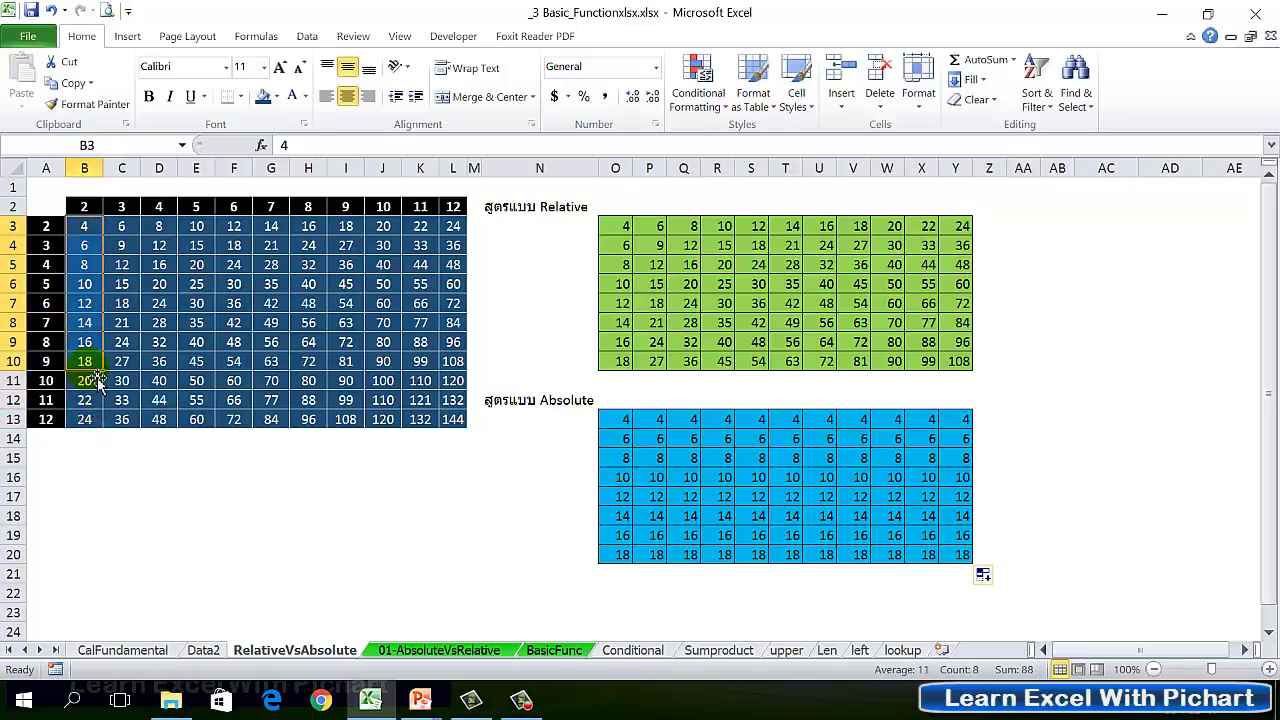
left_click_drag(626, 422, 620, 560)
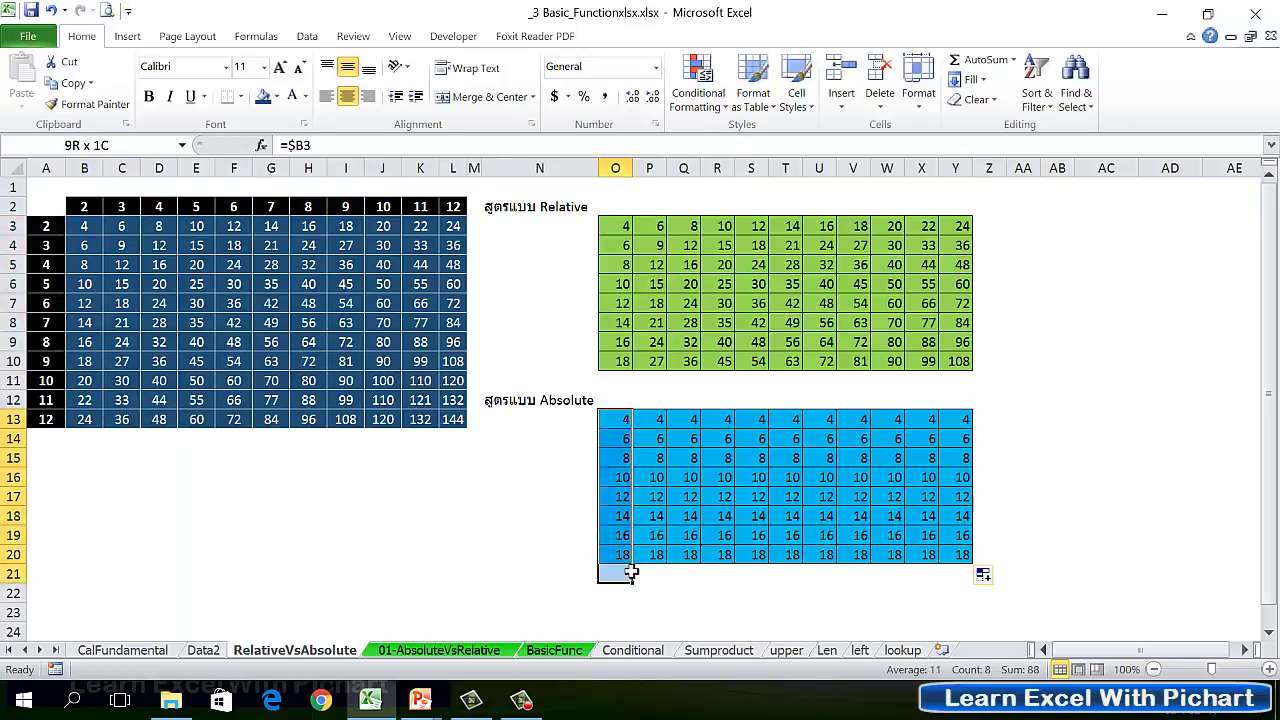
left_click_drag(651, 419, 671, 568)
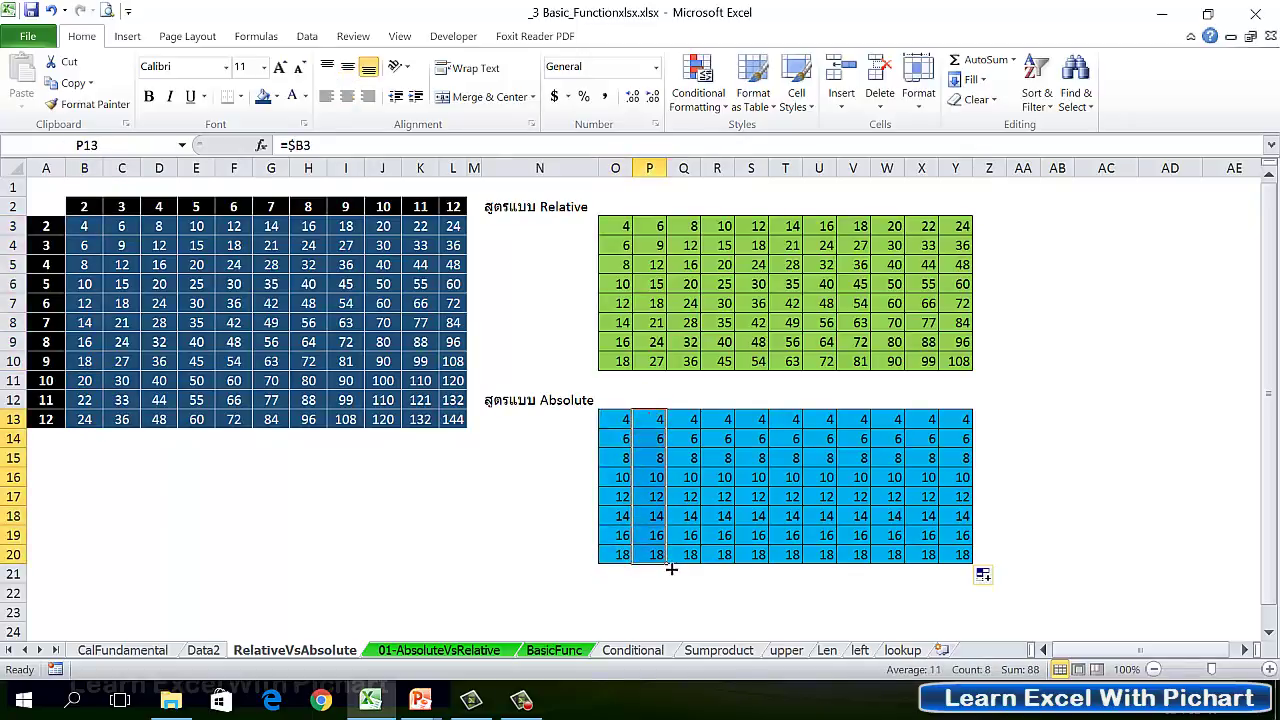
left_click(658, 420)
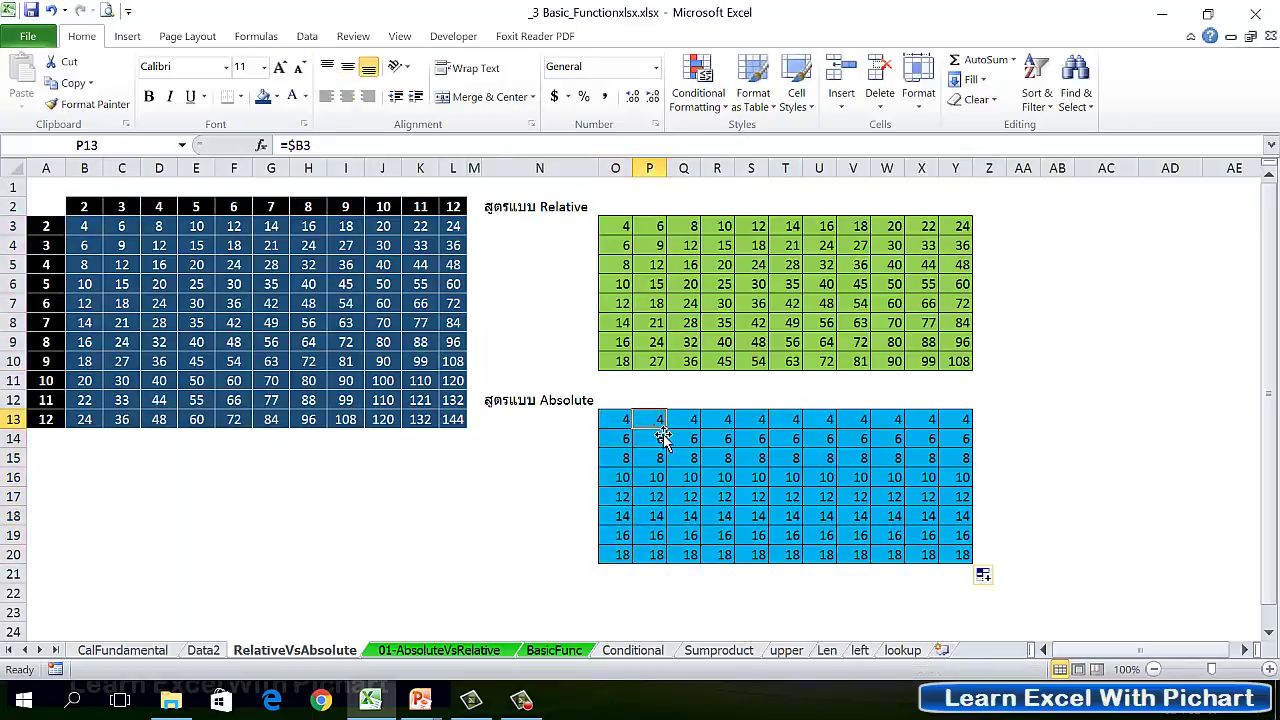
left_click(617, 441)
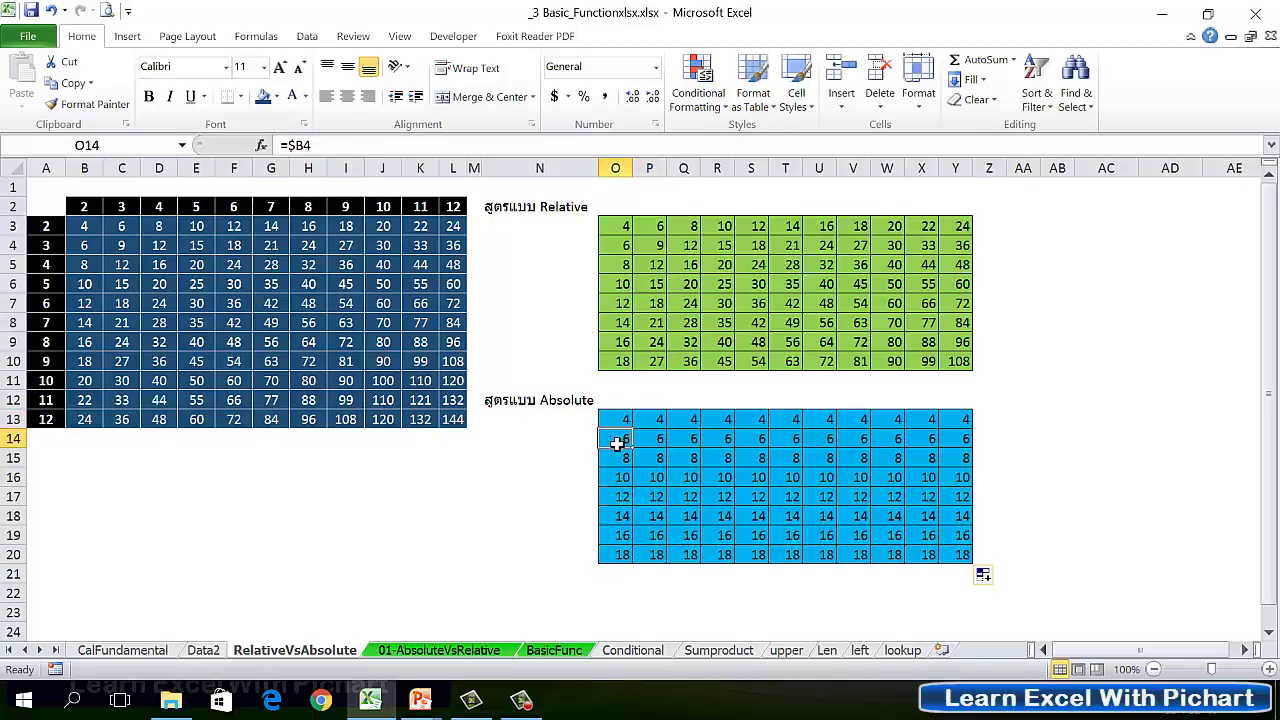
left_click(90, 248)
left_click(101, 290)
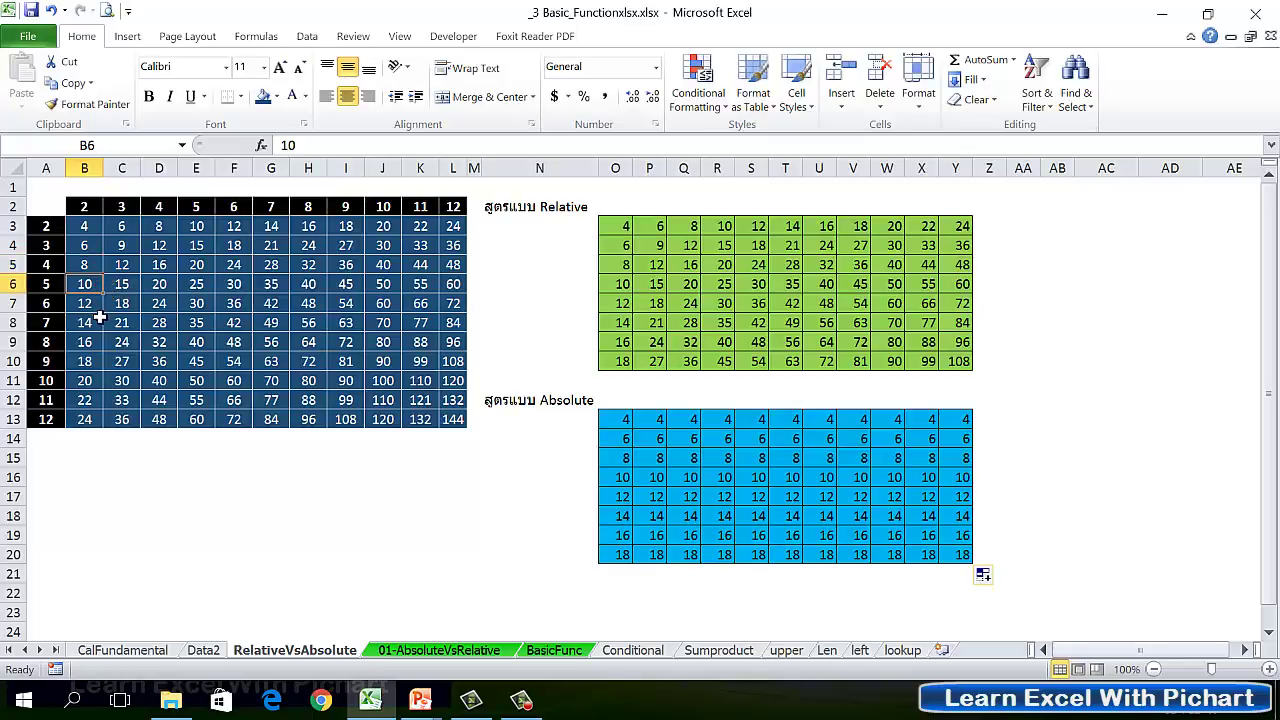
left_click(618, 425)
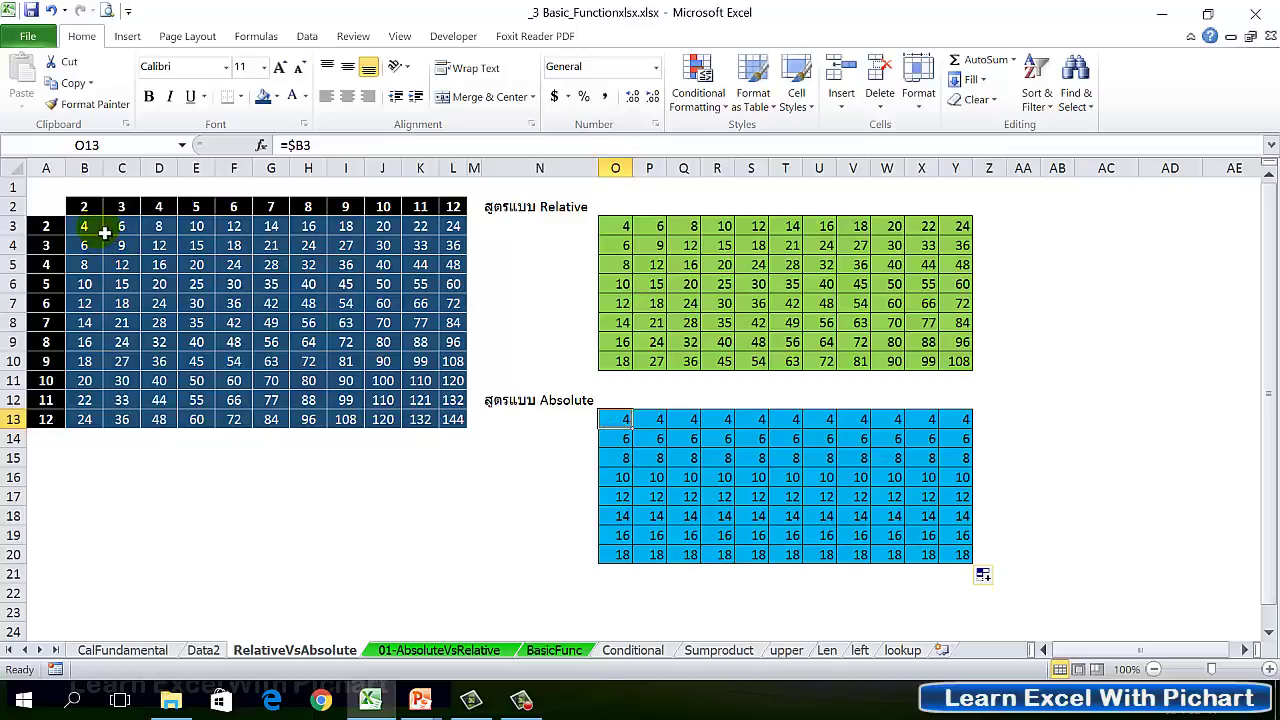
Use F4 to lock both column and row in O13's formula, making it =$B$3
left_click(84, 168)
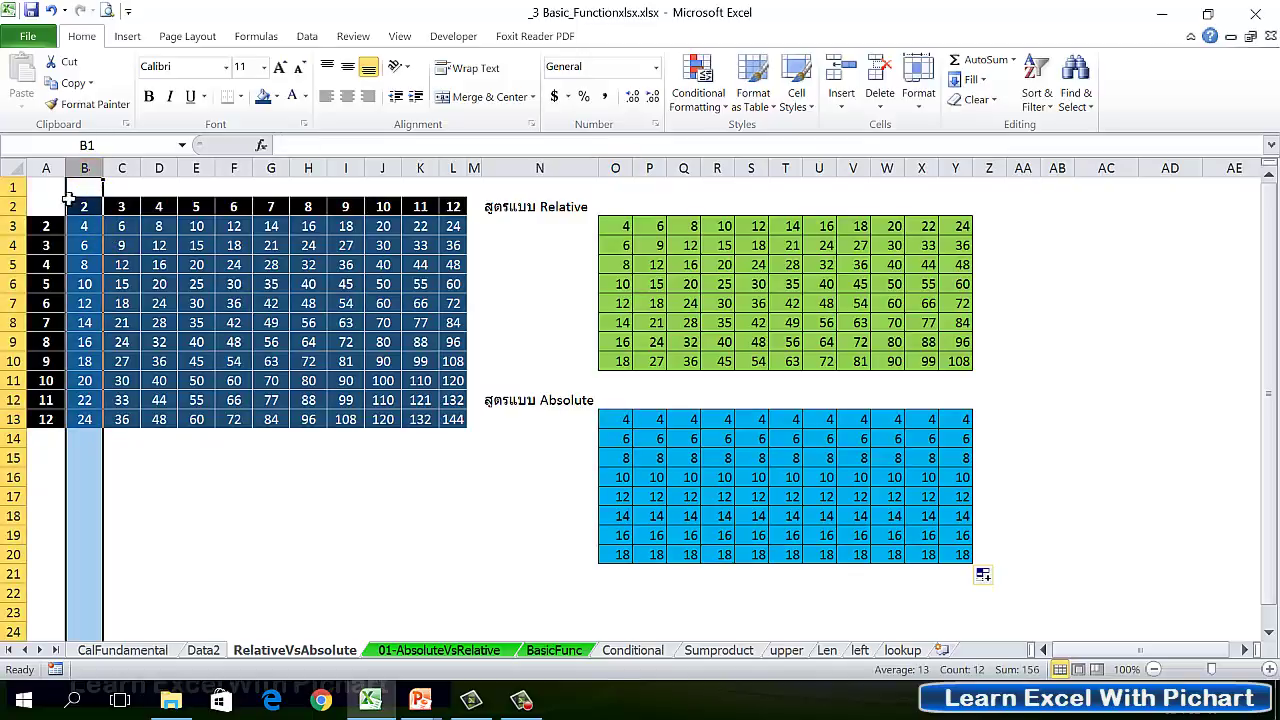
left_click(40, 227)
left_click(88, 230)
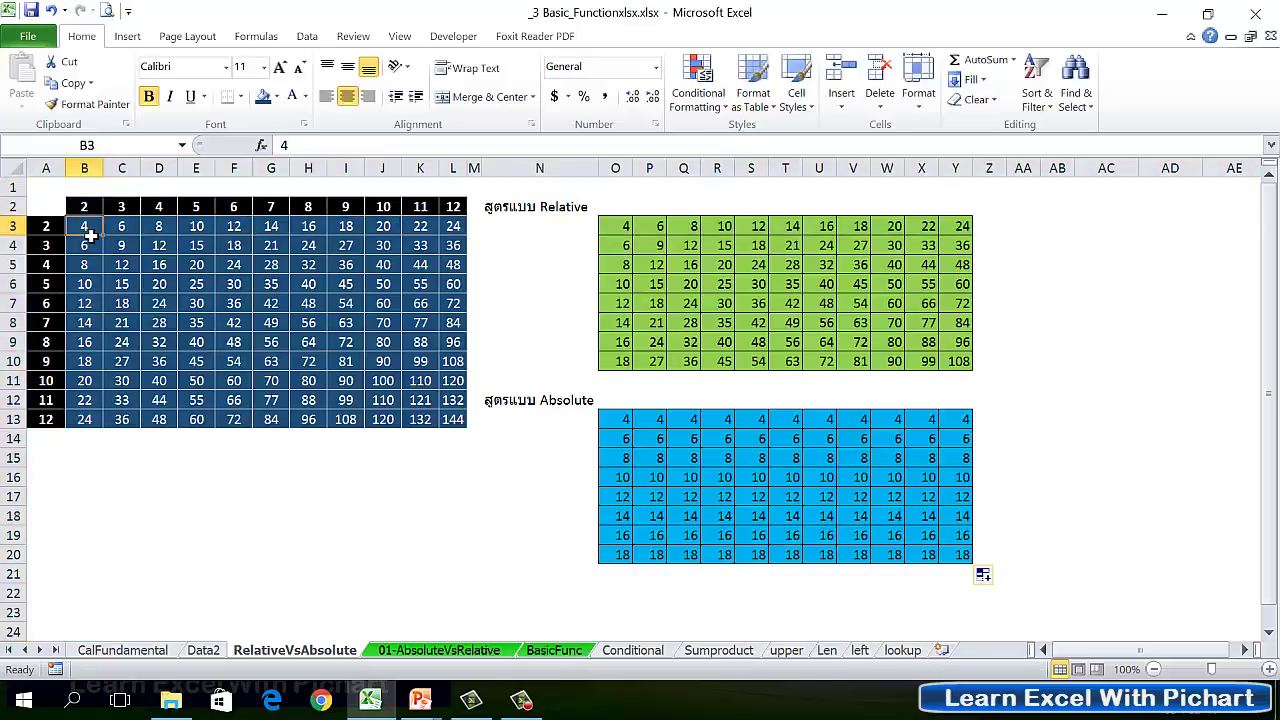
left_click(628, 422)
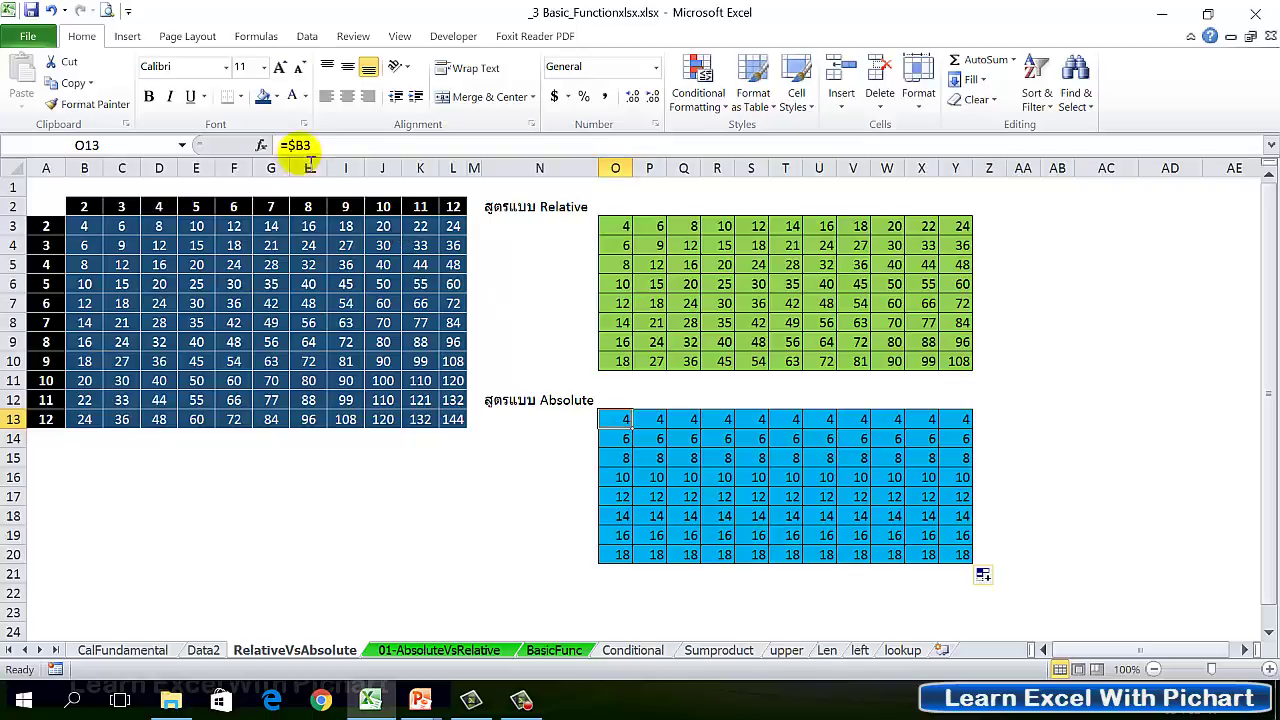
left_click(302, 146)
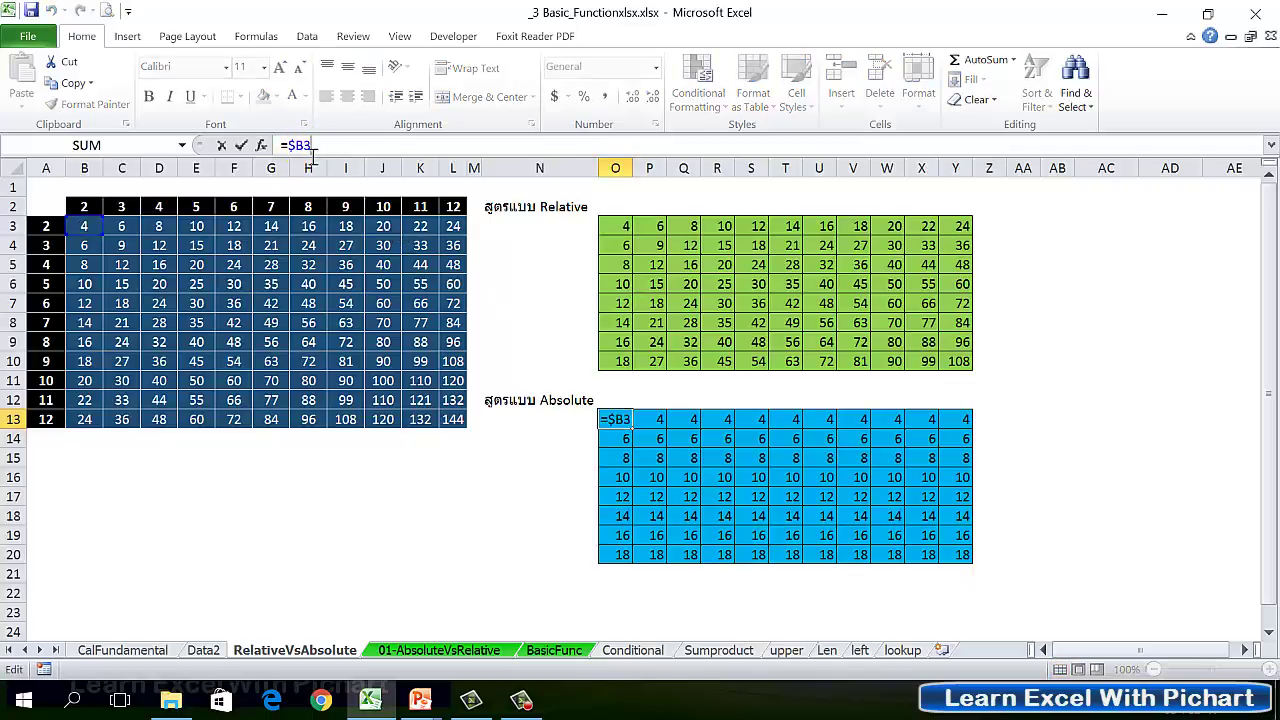
left_click(302, 146)
key("Return")
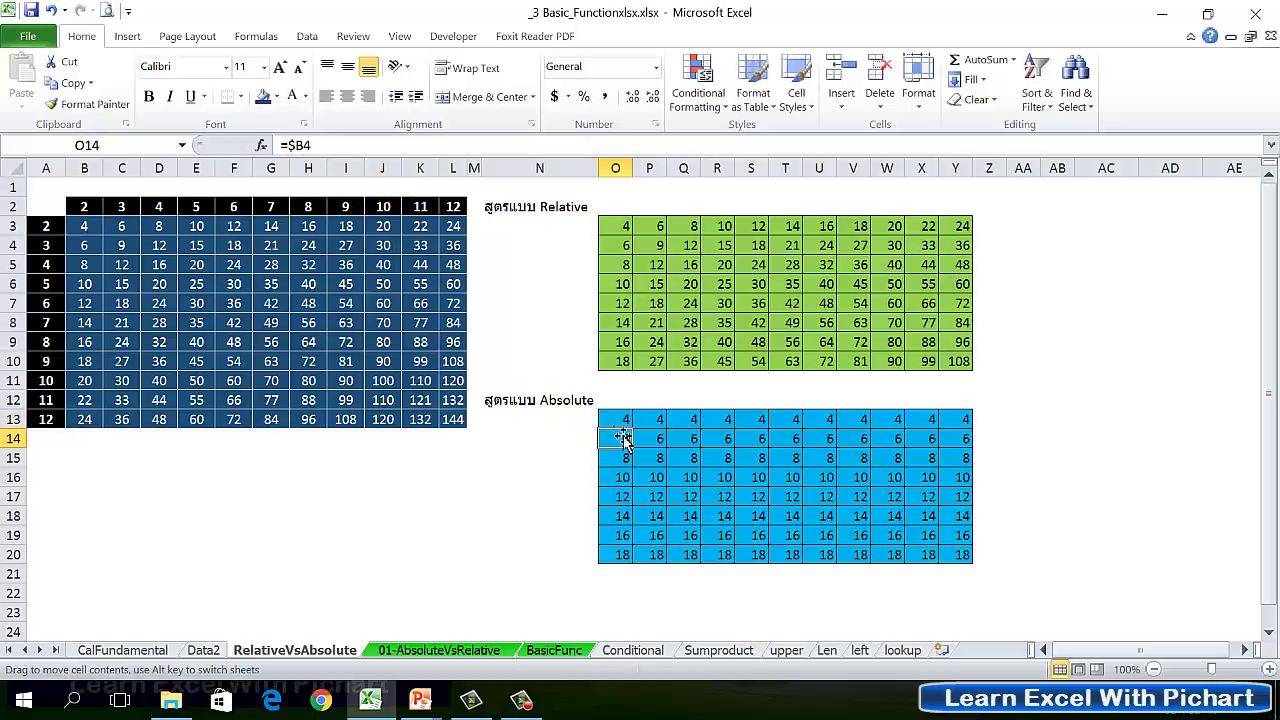
left_click(614, 420)
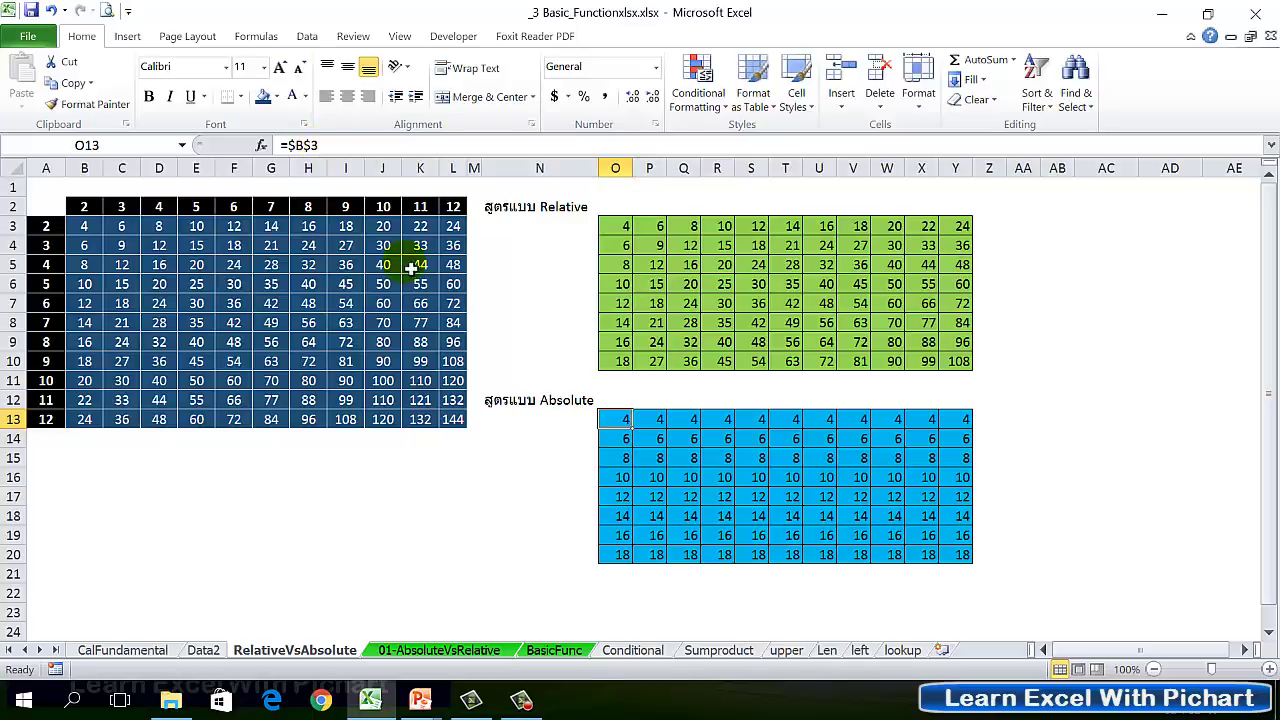
Fill =$B$3 from O13 across to Y13 and down to row 20
left_click_drag(643, 437, 926, 438)
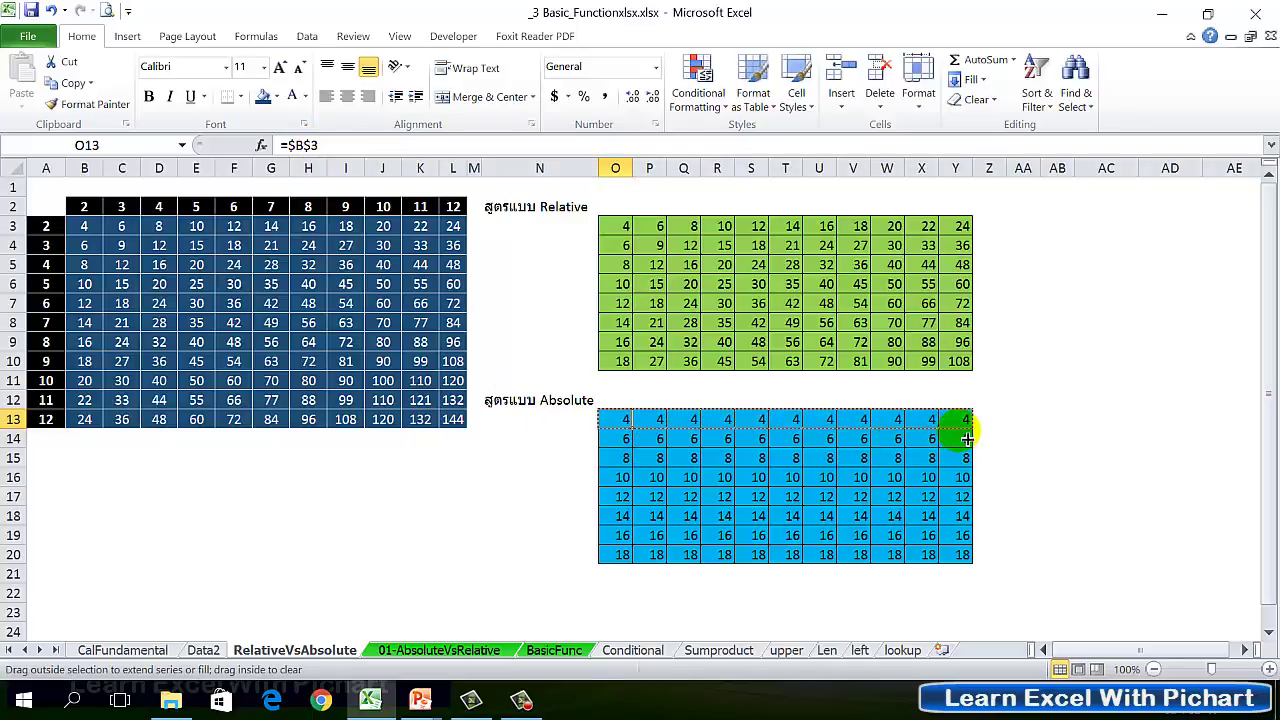
mouse_move(926, 438)
left_mouse_down()
mouse_move(976, 438)
mouse_move(983, 528)
left_mouse_up()
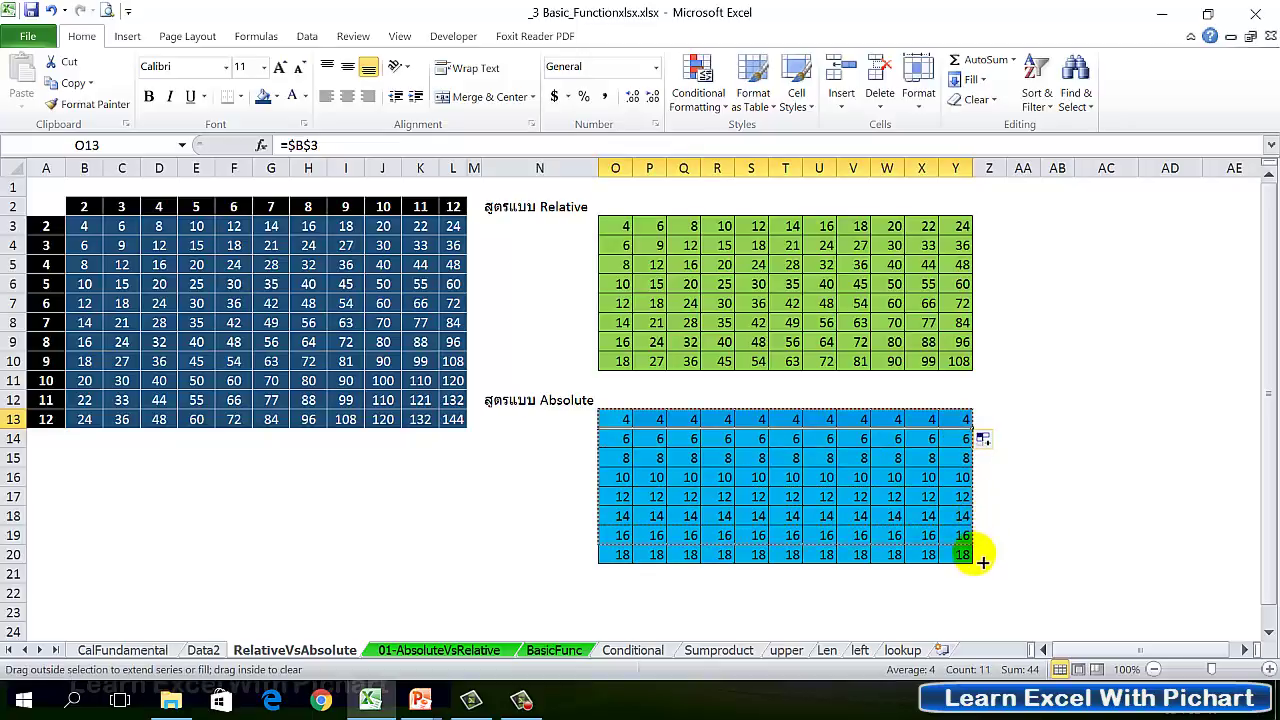
left_click_drag(983, 528, 983, 572)
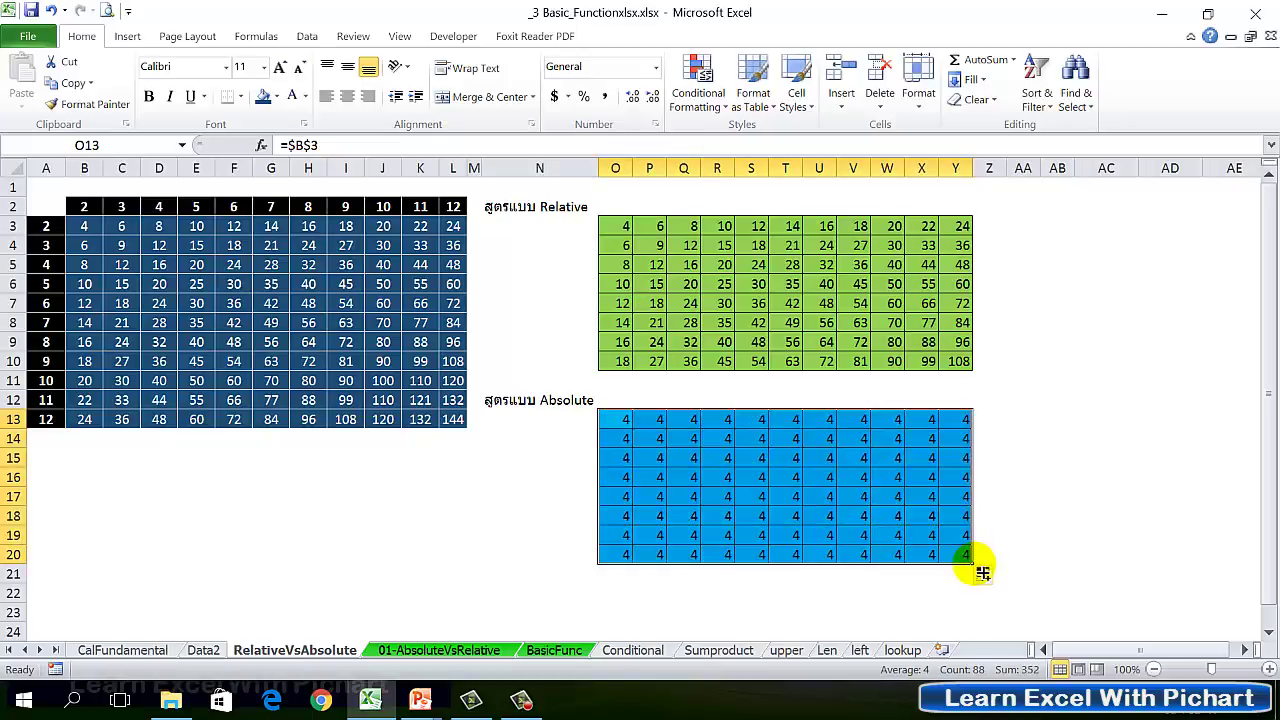
left_click(626, 428)
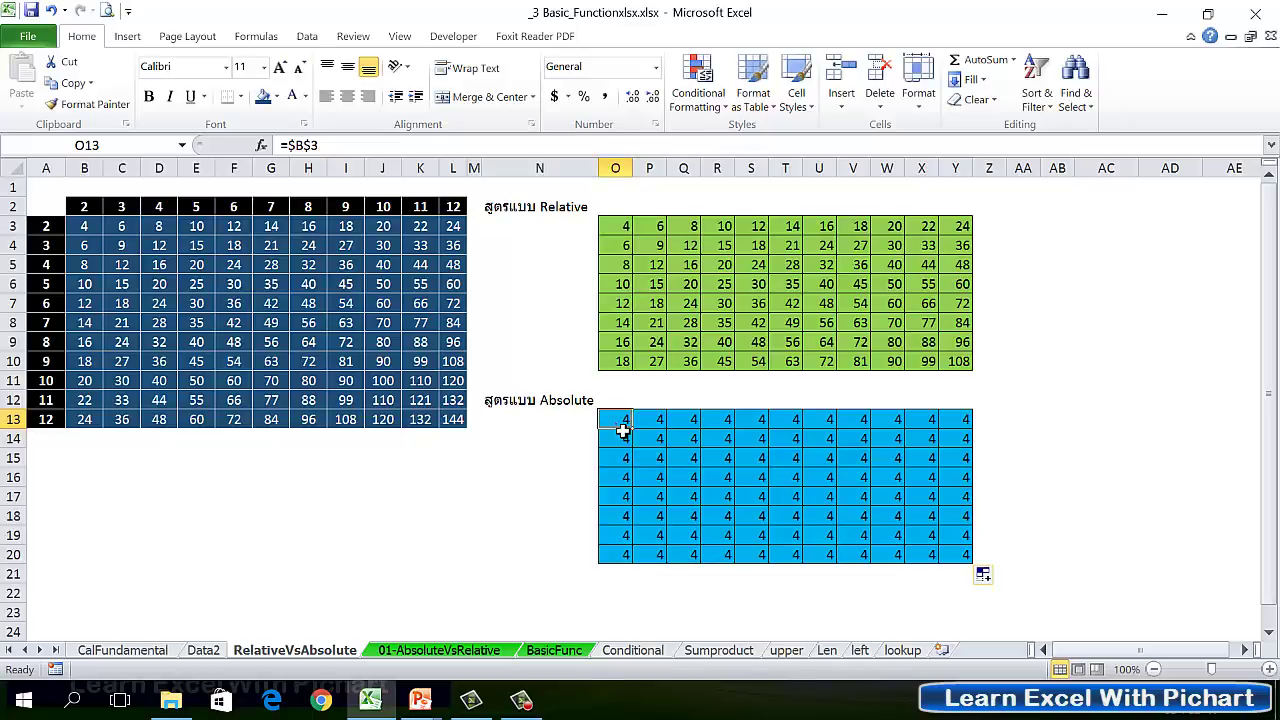
left_click_drag(622, 228, 695, 245)
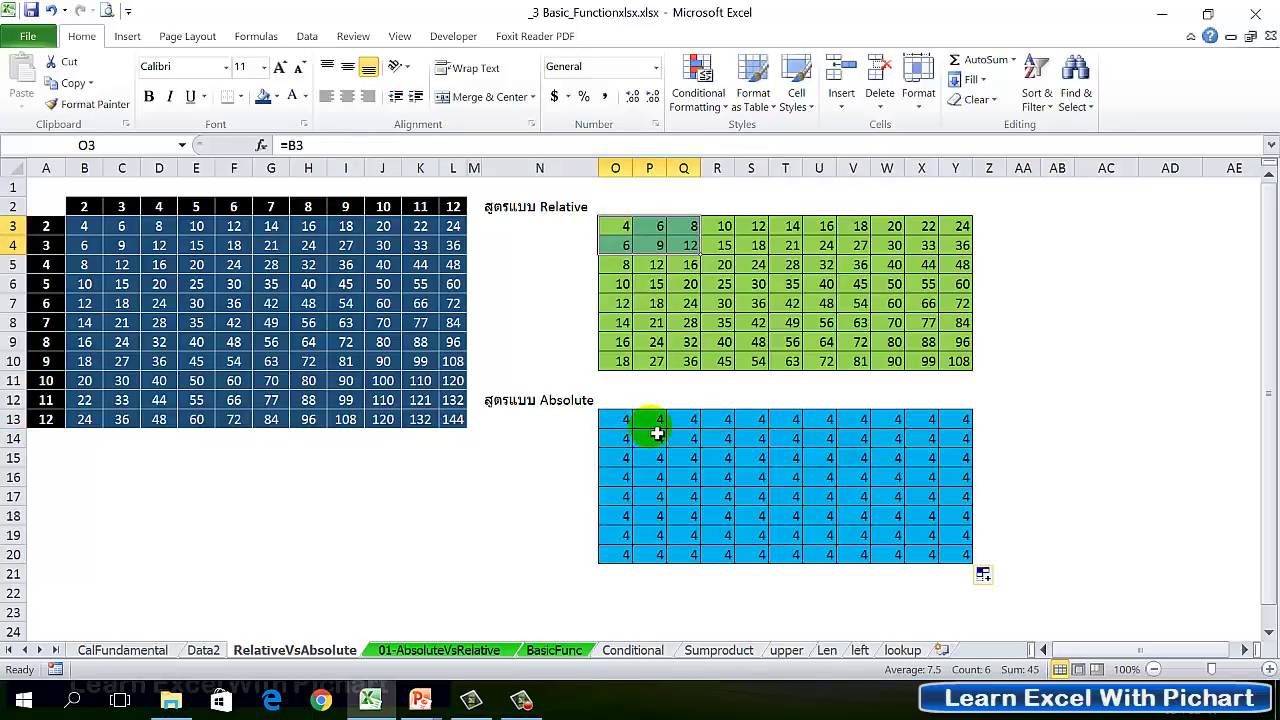
left_click_drag(620, 420, 695, 477)
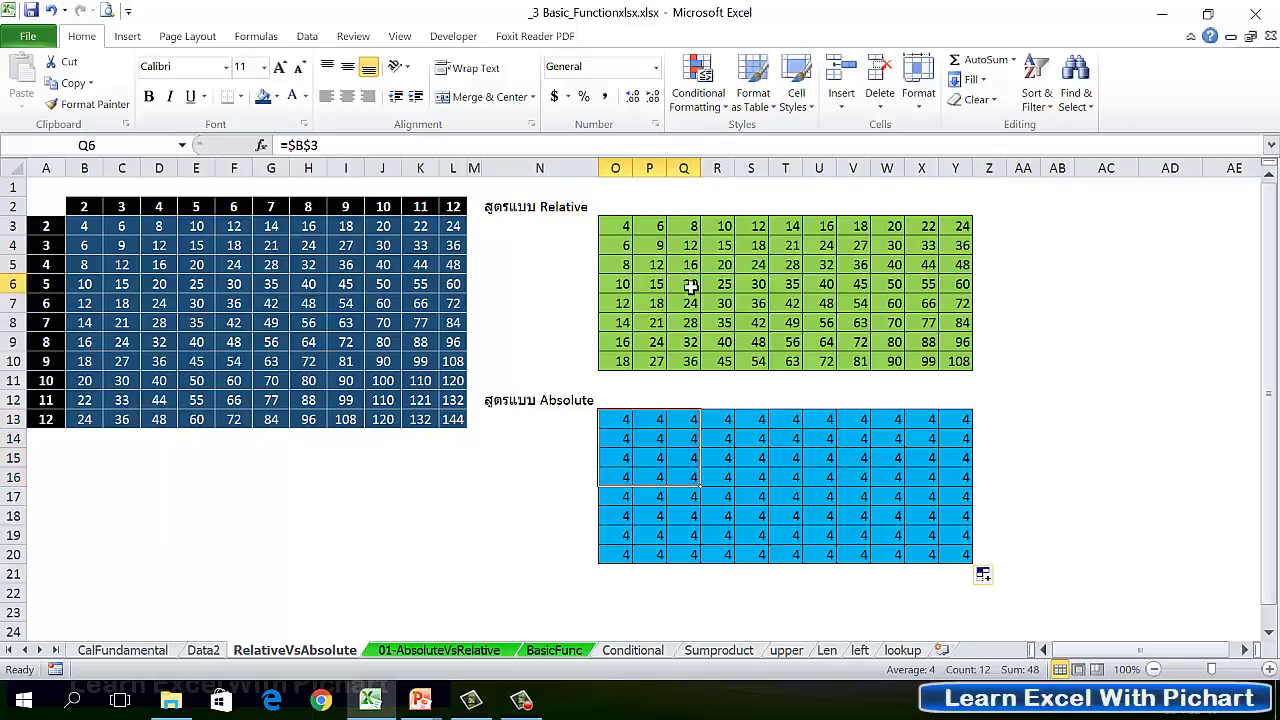
left_click(687, 486)
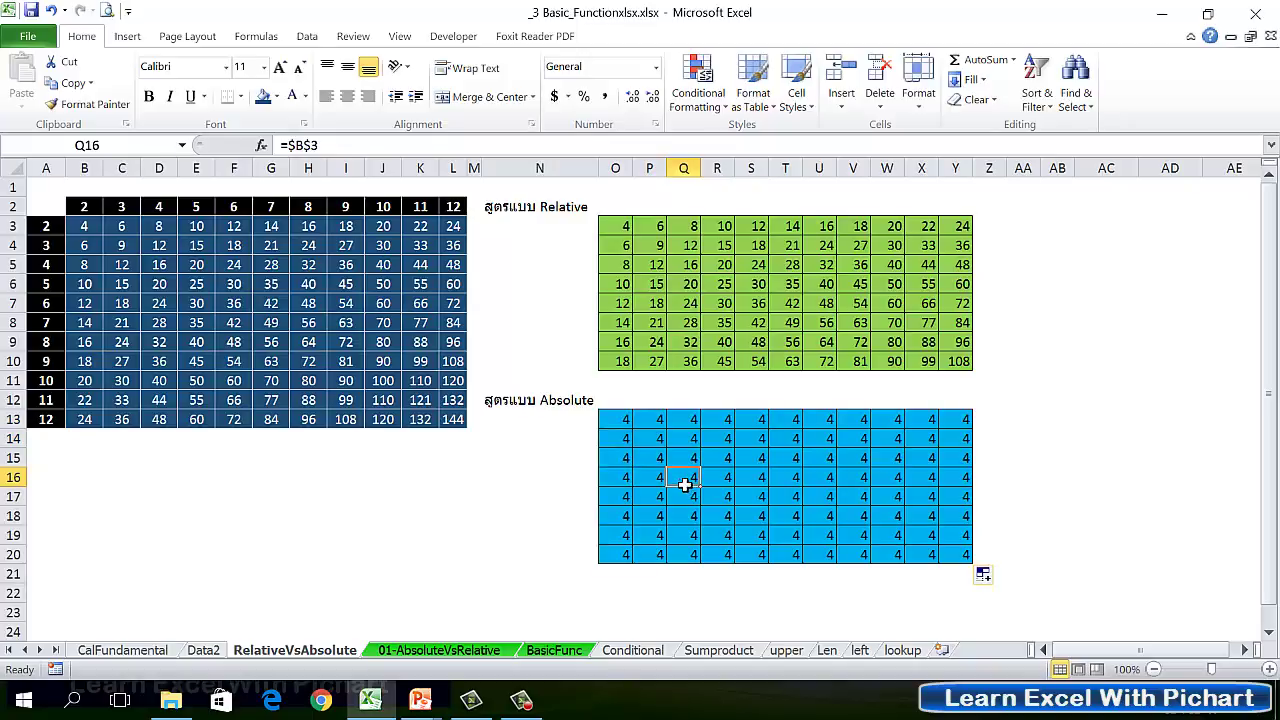
left_click(622, 421)
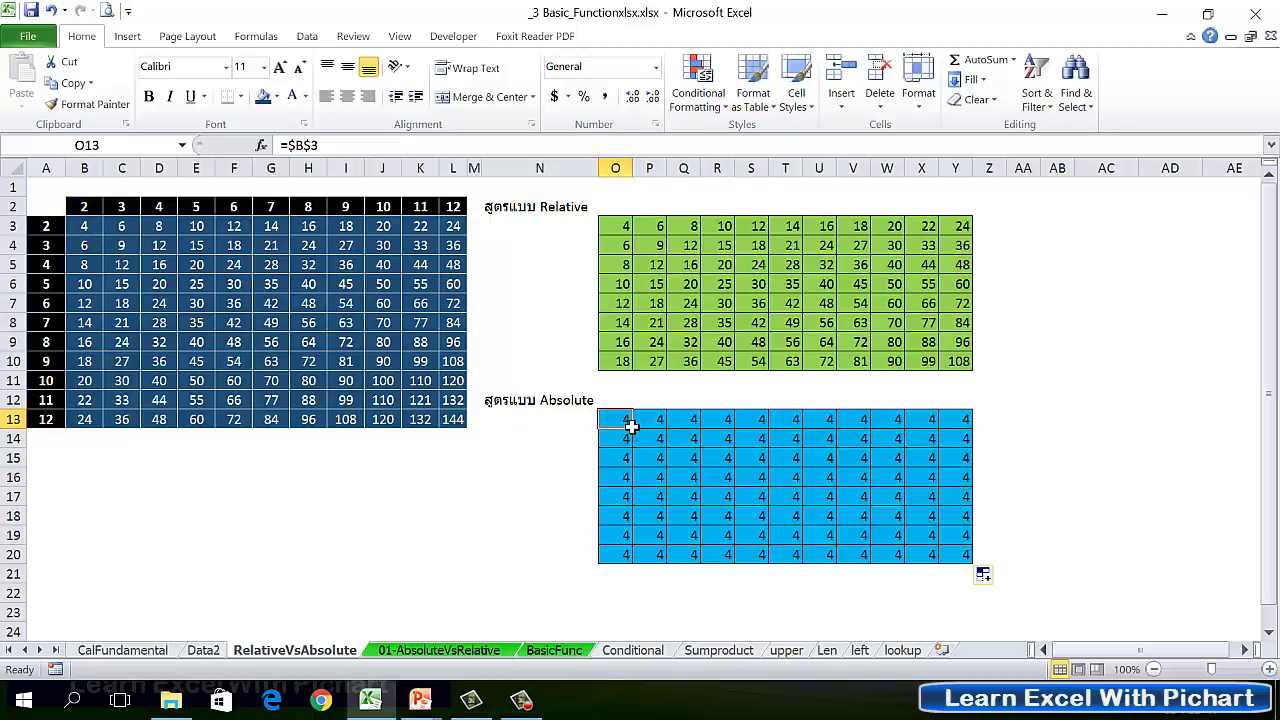
mouse_move(628, 420)
left_mouse_down()
mouse_move(962, 422)
mouse_move(974, 560)
left_mouse_up()
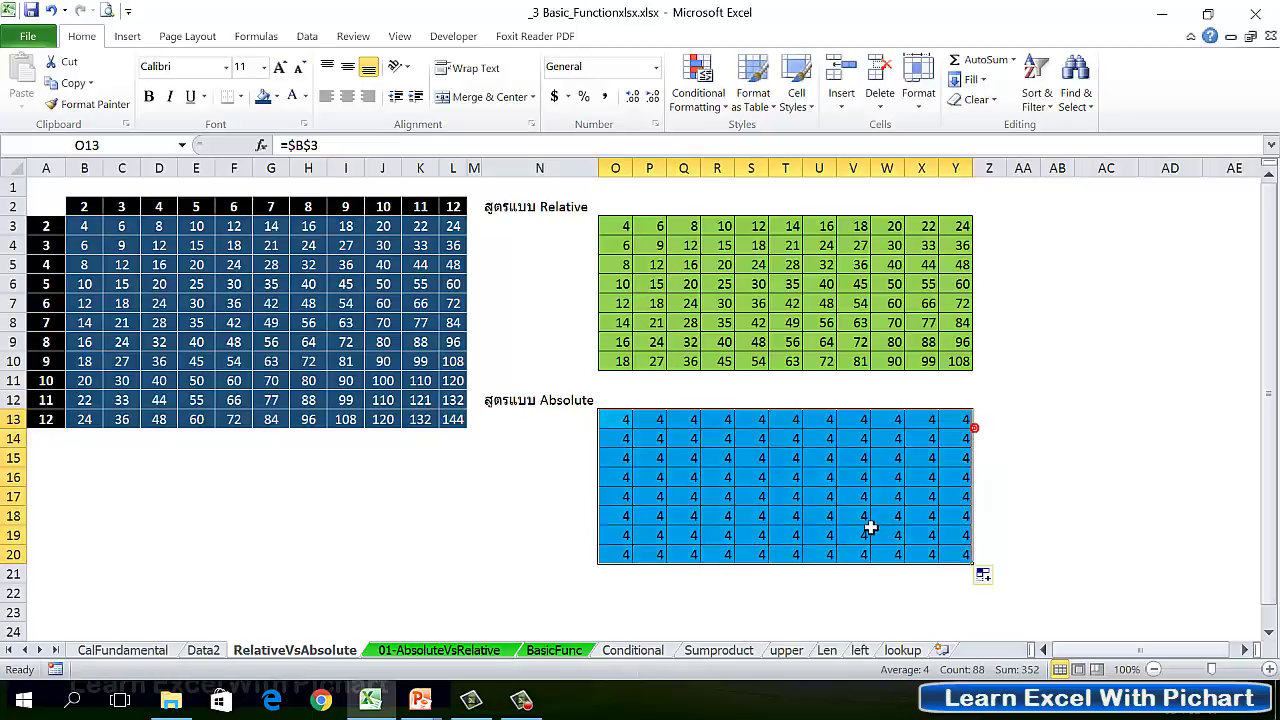
left_click(871, 527)
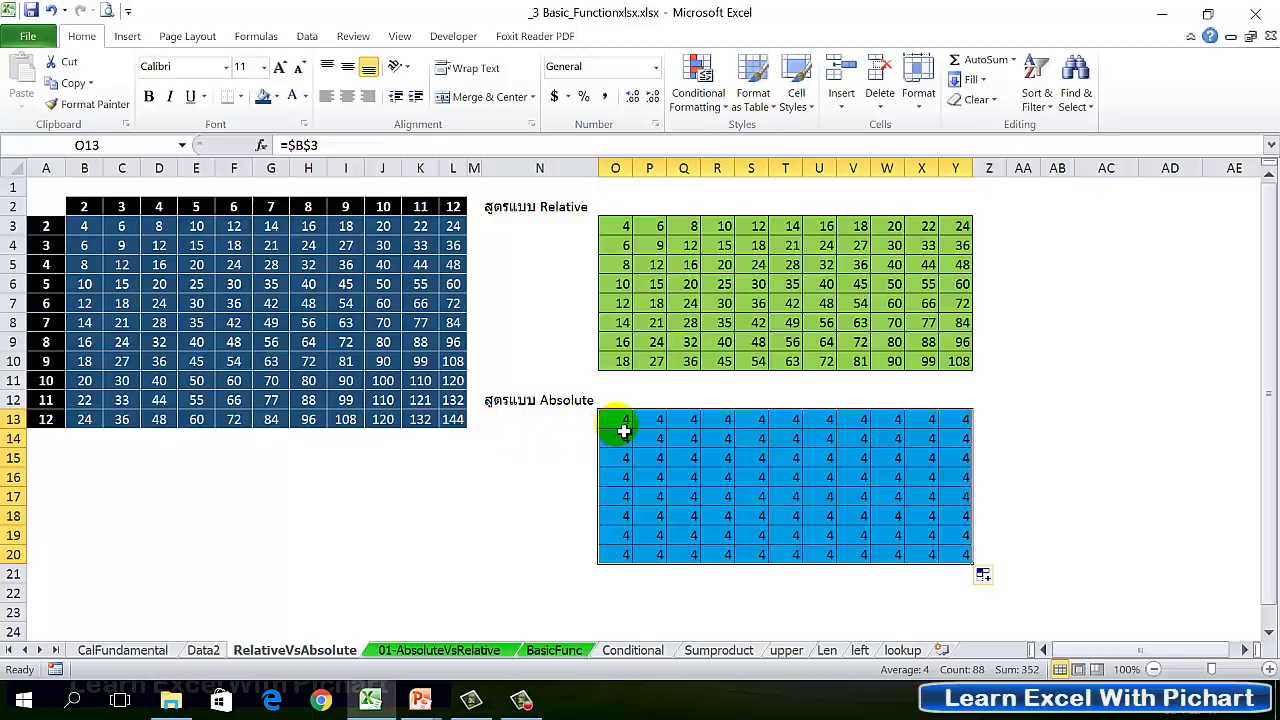
left_click(626, 230)
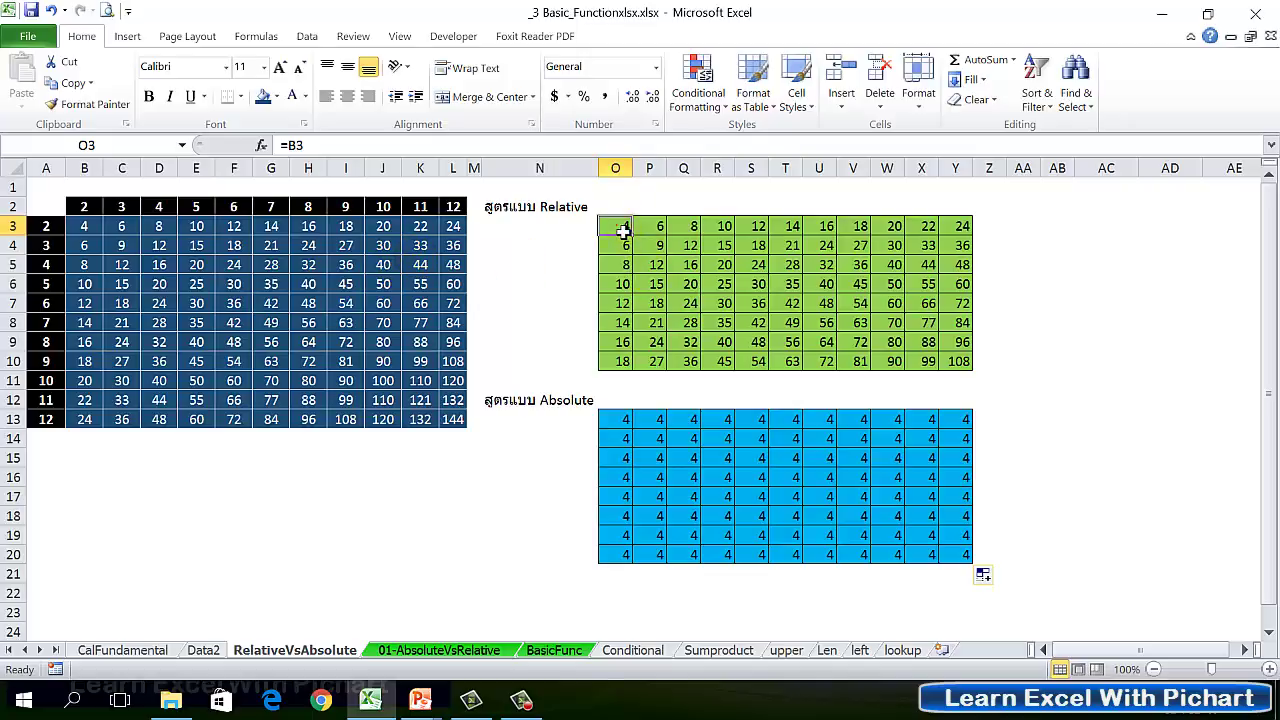
Highlight the green table and row 3 of the left grid, B3:L3, to compare them
left_click(623, 233)
mouse_move(623, 233)
left_mouse_down()
mouse_move(673, 236)
mouse_move(951, 363)
left_mouse_up()
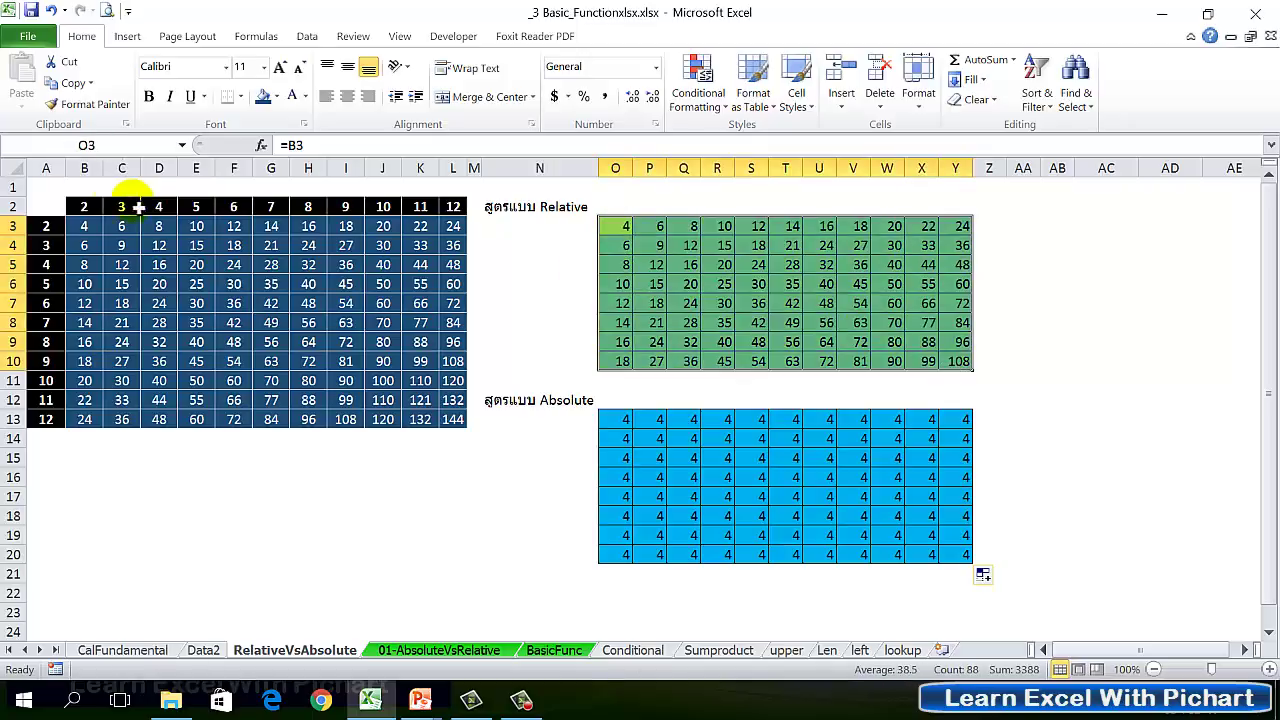
left_click_drag(90, 236, 452, 243)
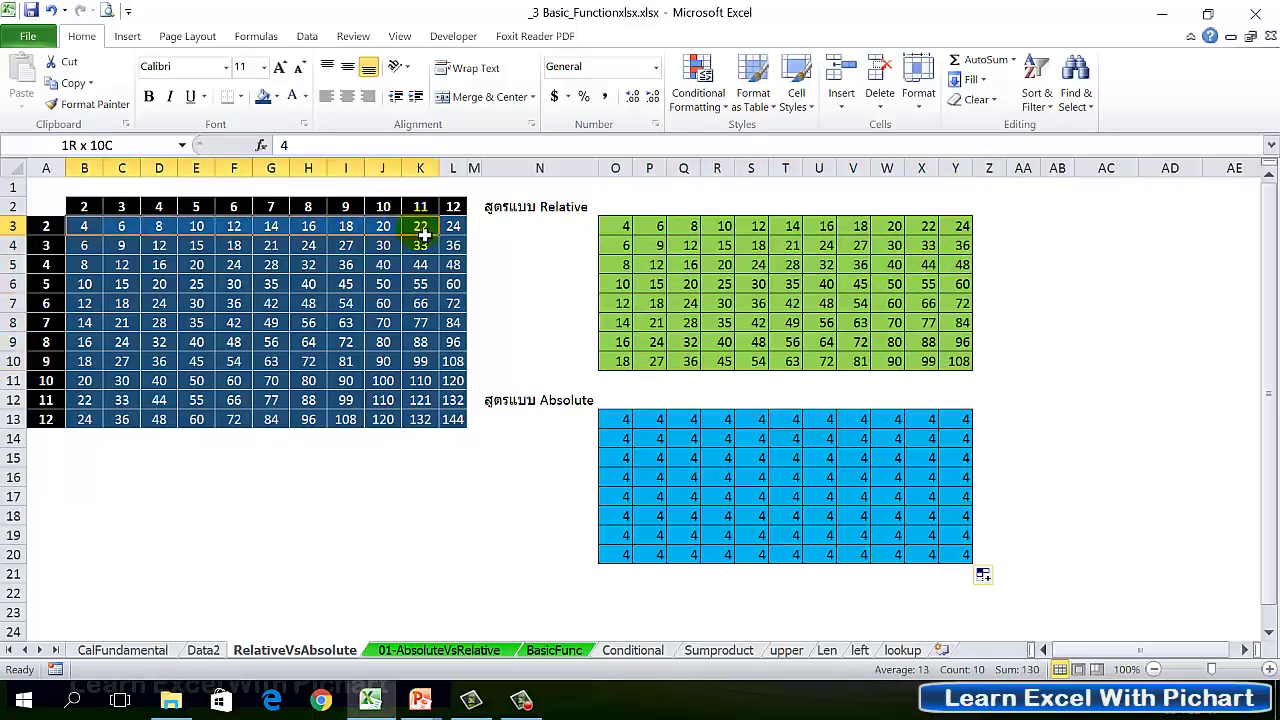
left_click_drag(623, 245, 921, 361)
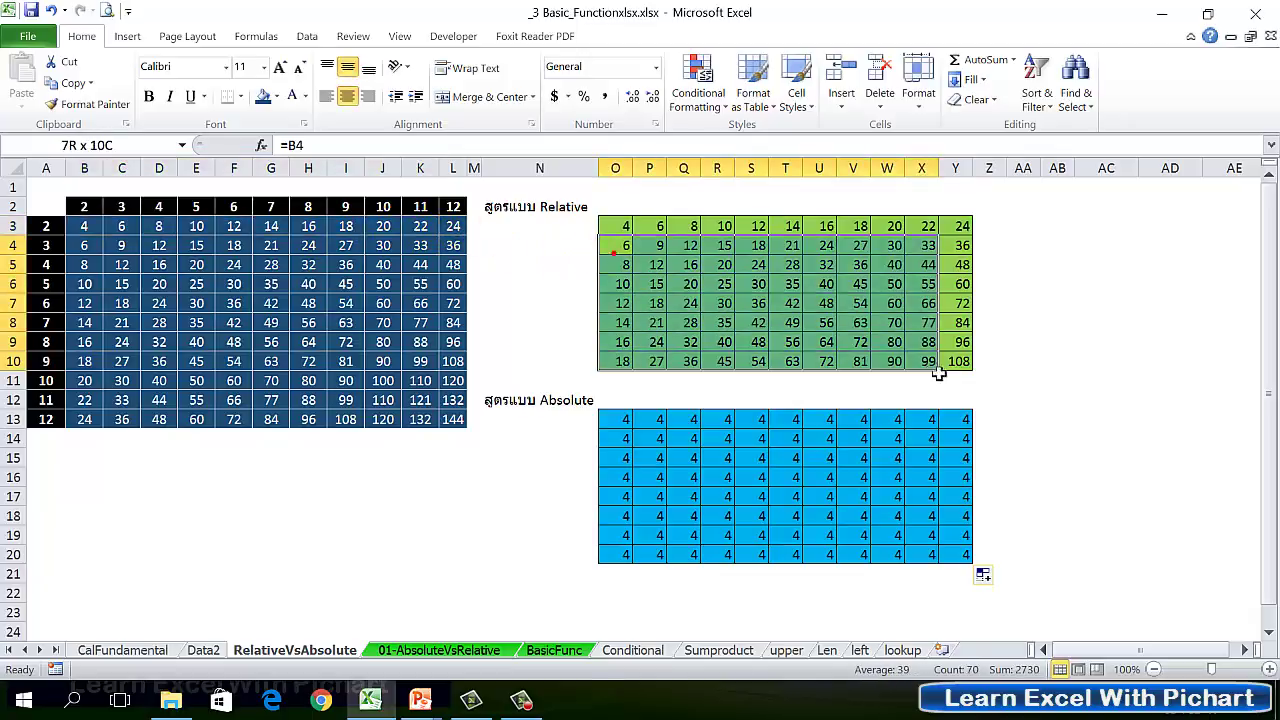
left_click_drag(88, 226, 453, 228)
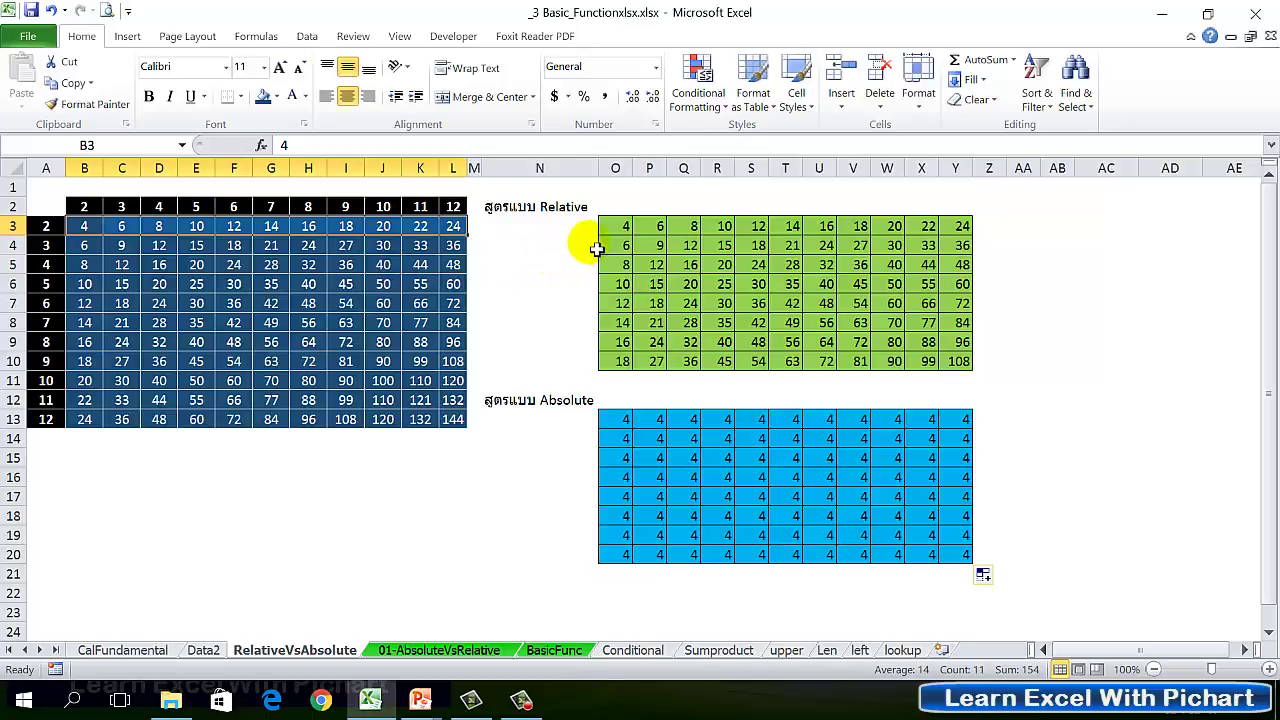
Step through O3 to S3 and O4, checking references like =E3 and =F3
left_click(624, 229)
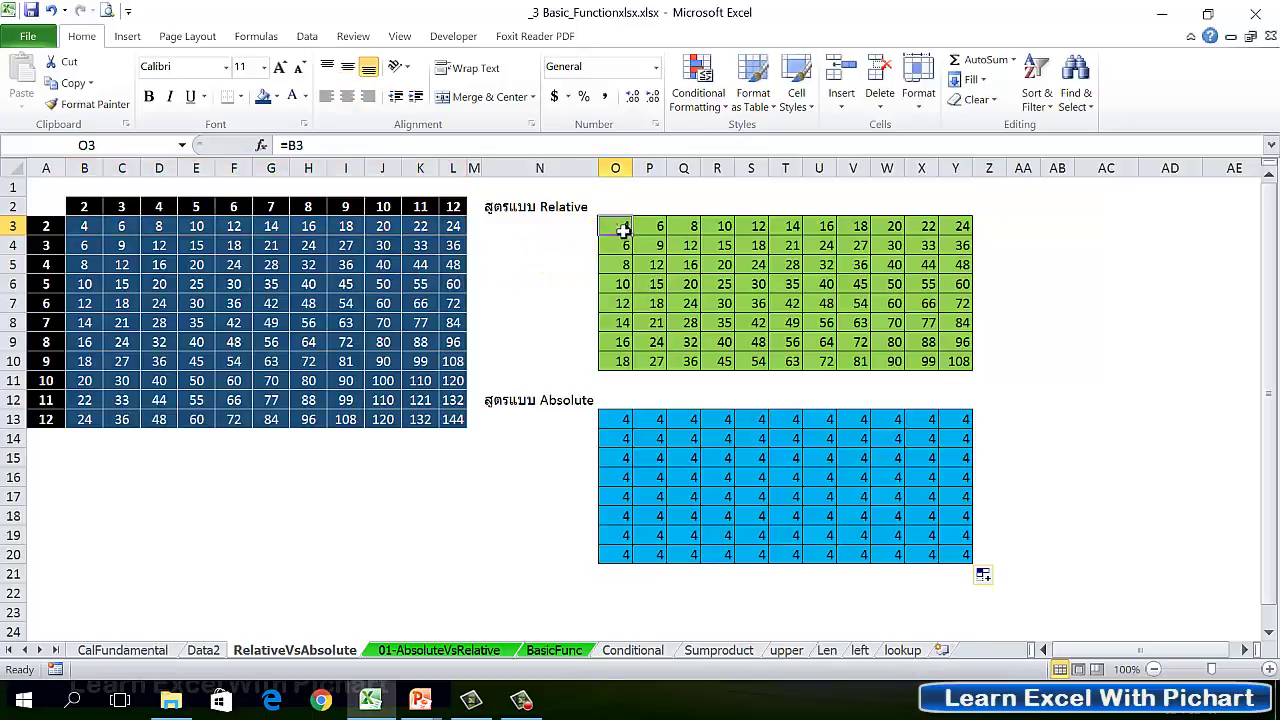
left_click(658, 232)
left_click(690, 234)
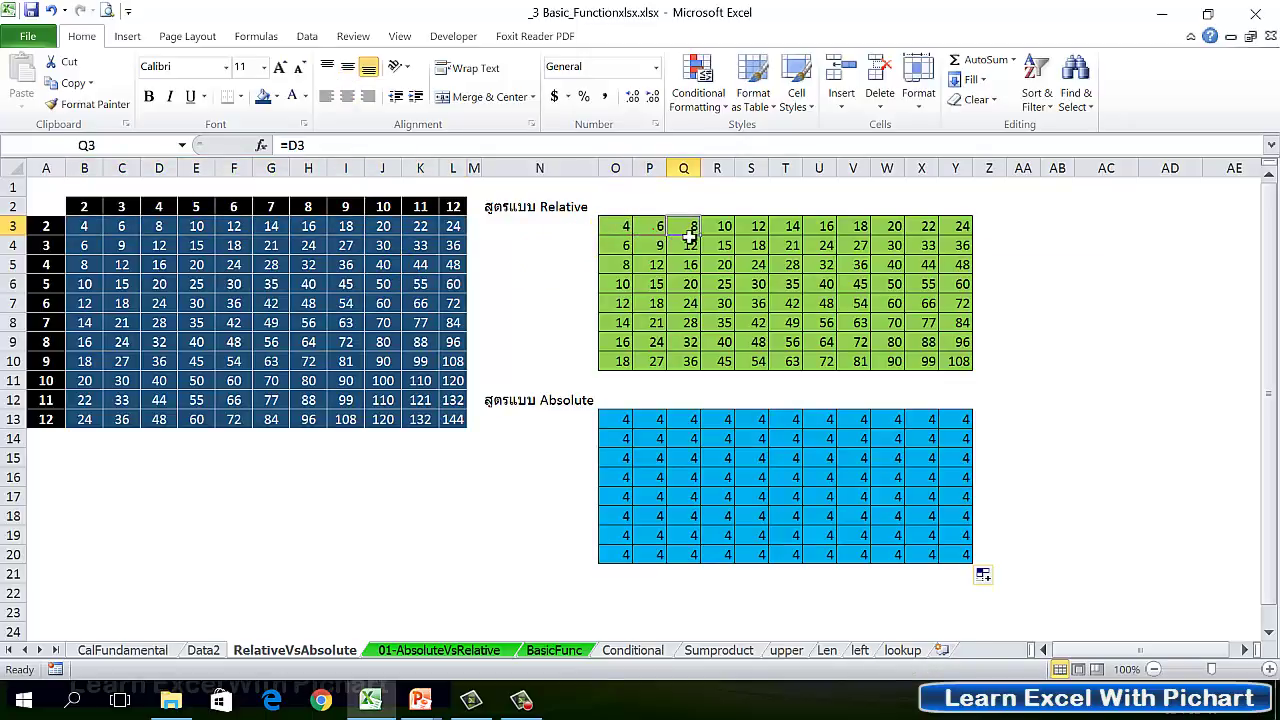
left_click(721, 232)
left_click(750, 232)
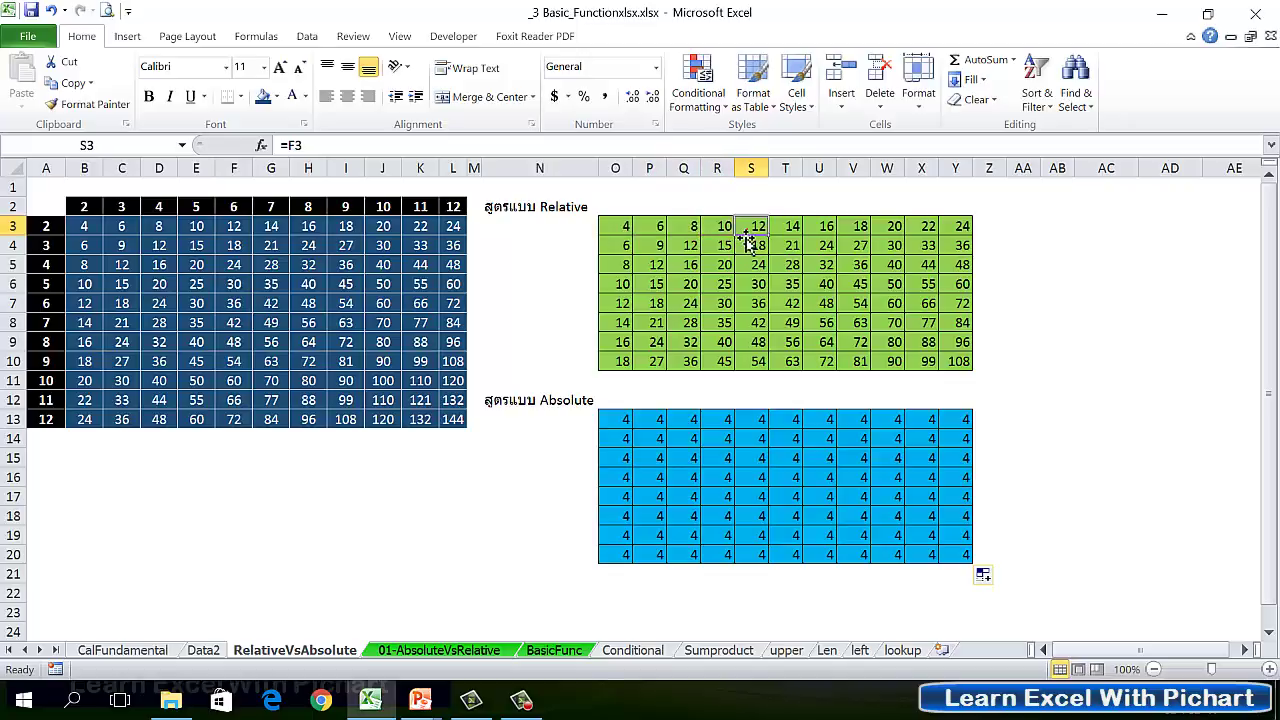
left_click(625, 232)
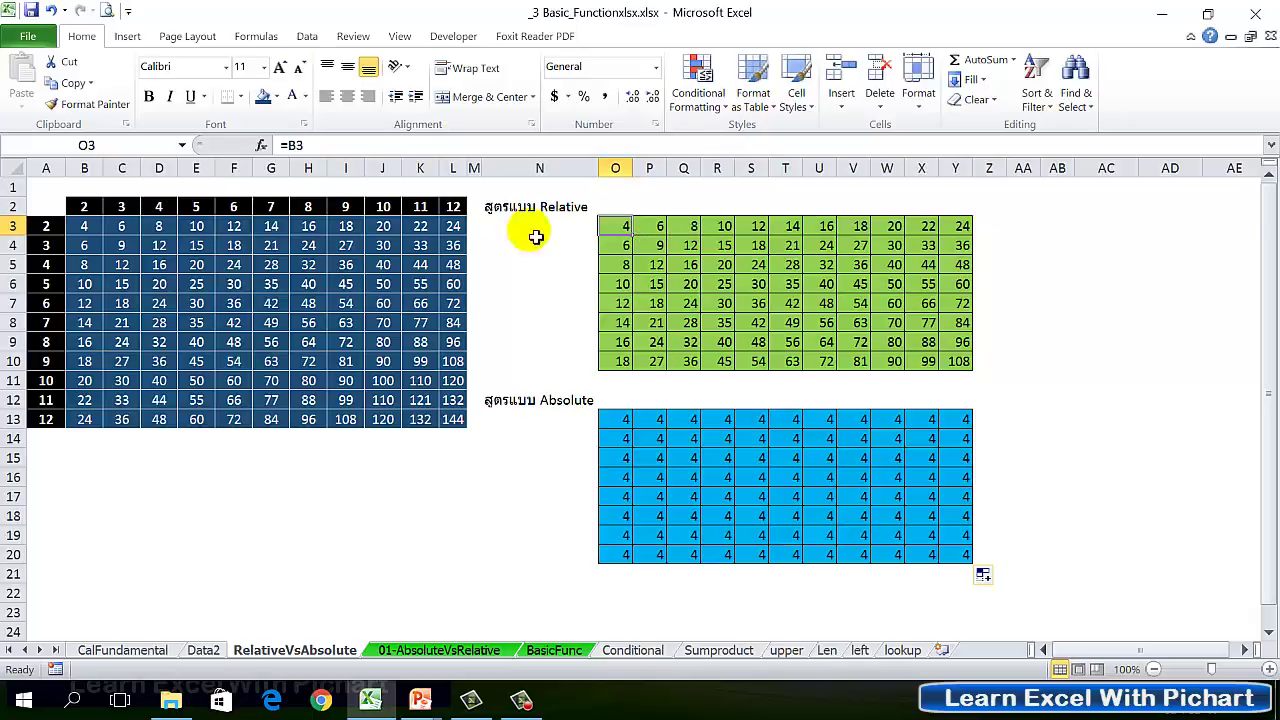
left_click(630, 250)
left_click(626, 232)
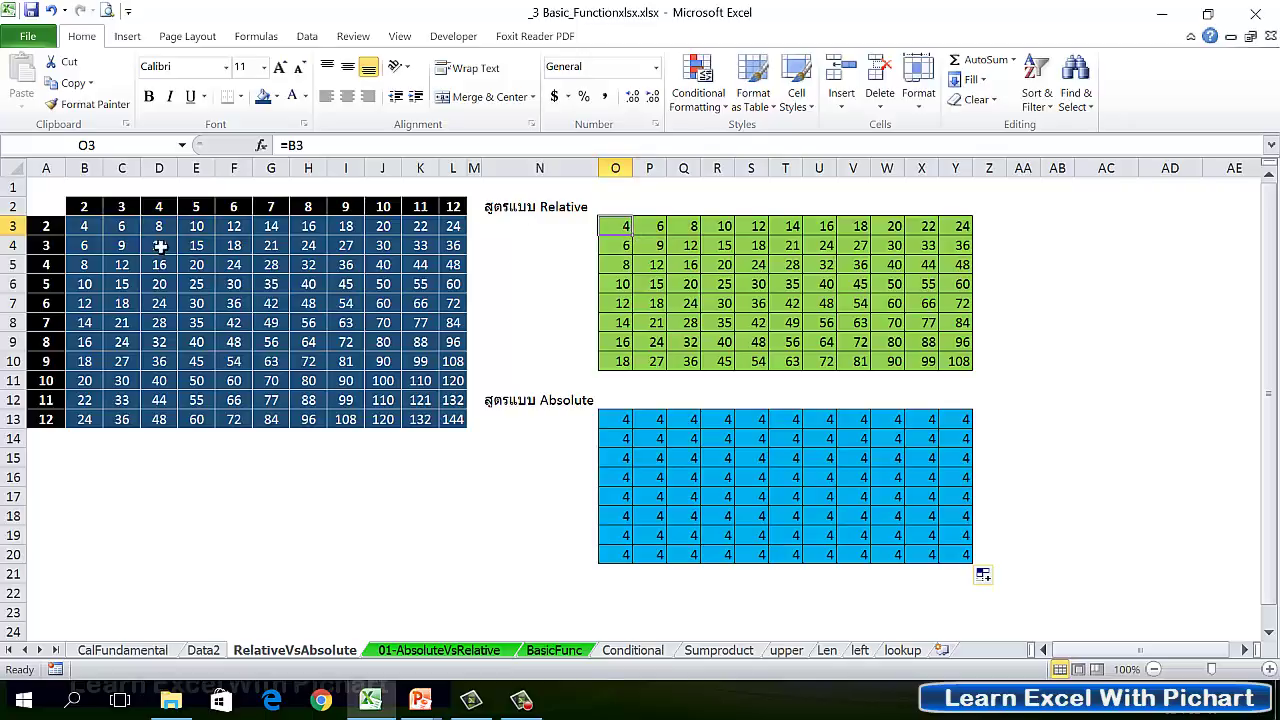
Highlight B3:L3 again, then put O3's =B3 formula into edit mode
left_click(95, 229)
left_click_drag(95, 229, 455, 228)
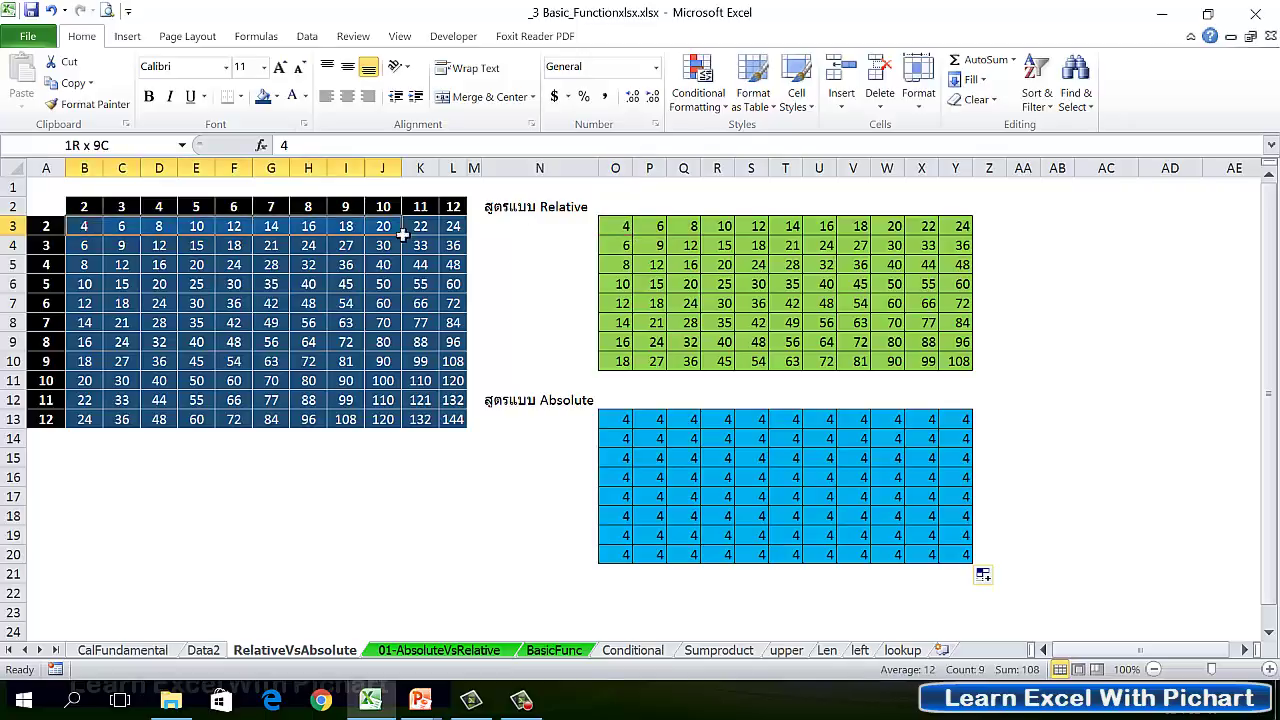
left_click(612, 231)
left_click(305, 147)
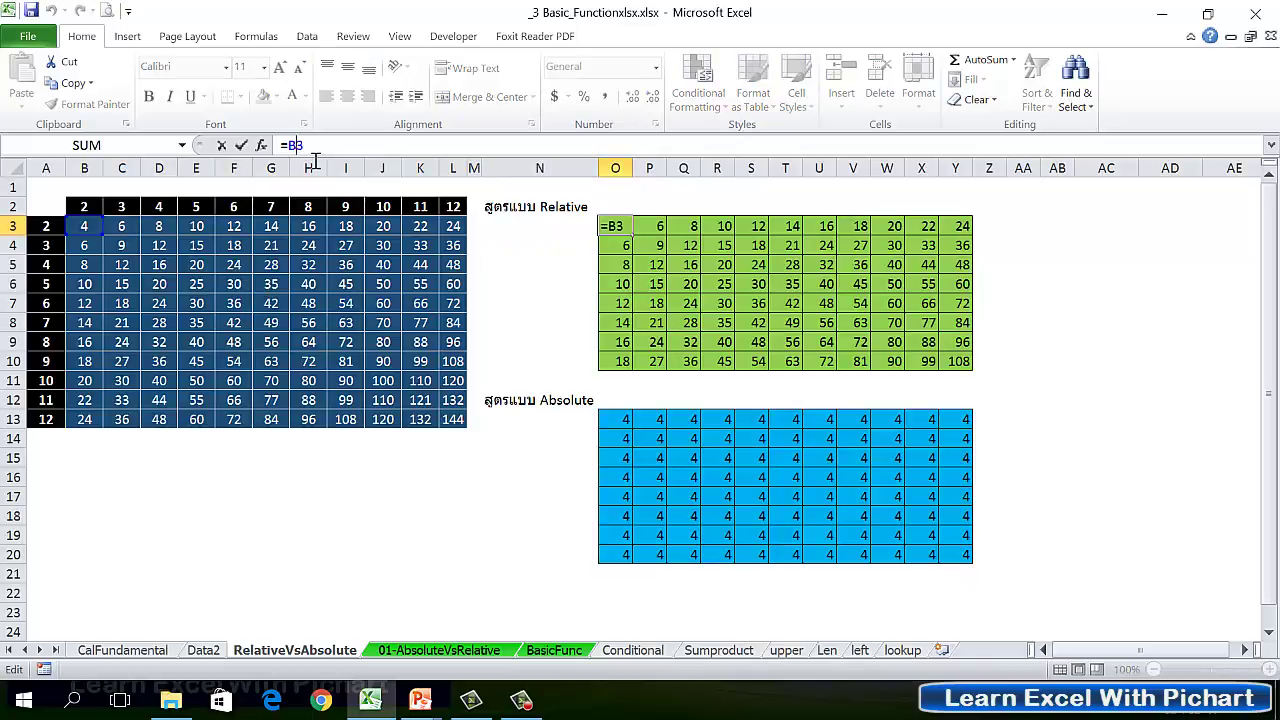
Change O3 to the row-locked =B$3 and fill it right to Y3 and down to row 10
key("F4")
key("F4")
key("Return")
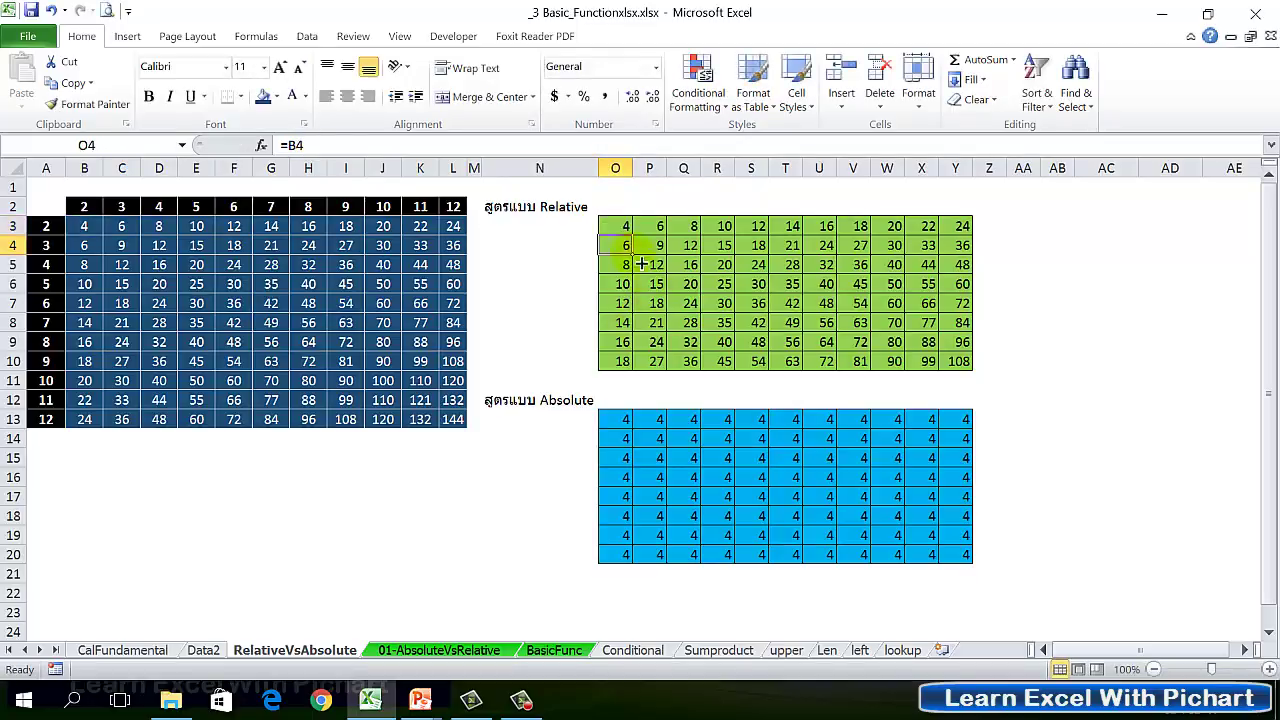
left_click(625, 230)
left_click_drag(634, 242, 638, 245)
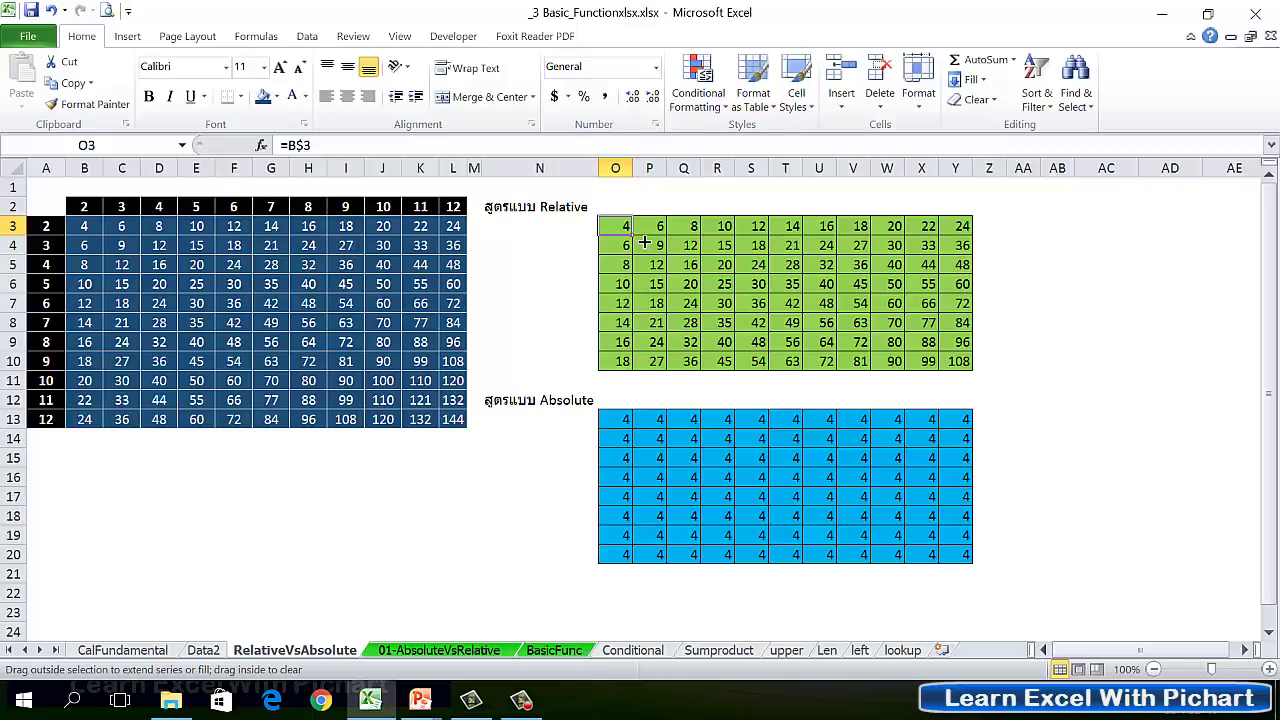
left_click_drag(652, 241, 970, 240)
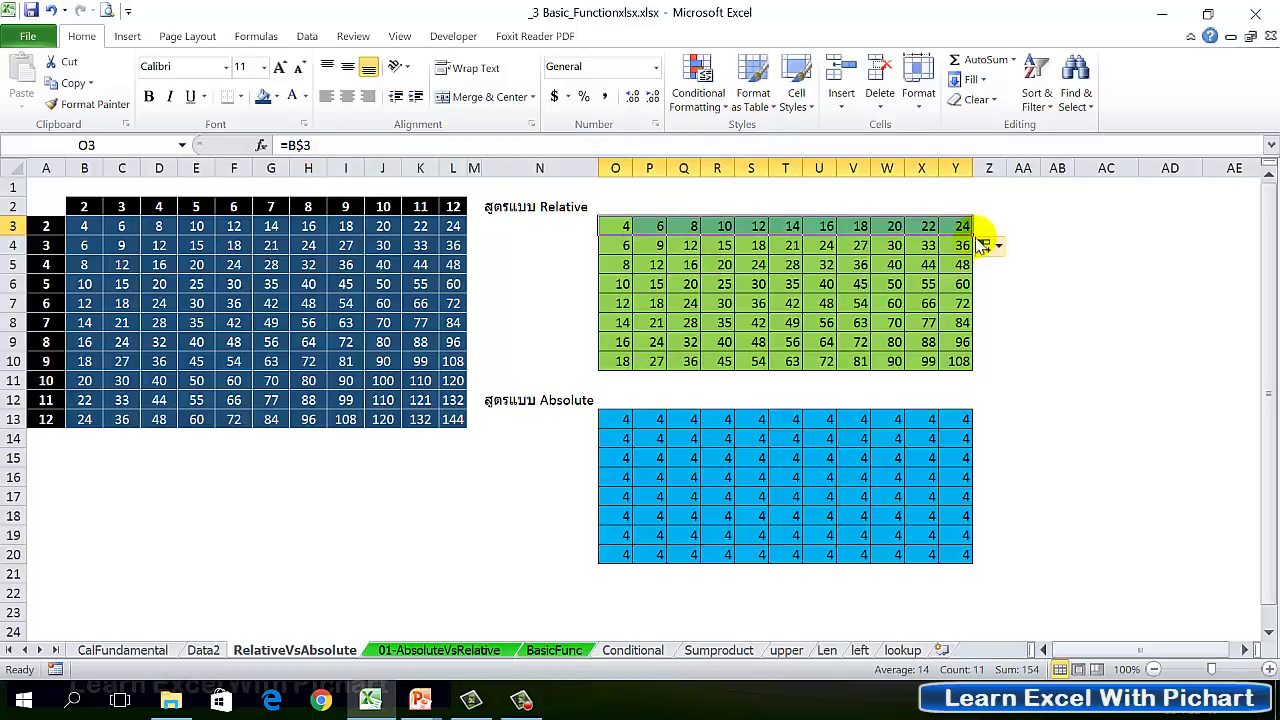
left_click_drag(972, 236, 980, 376)
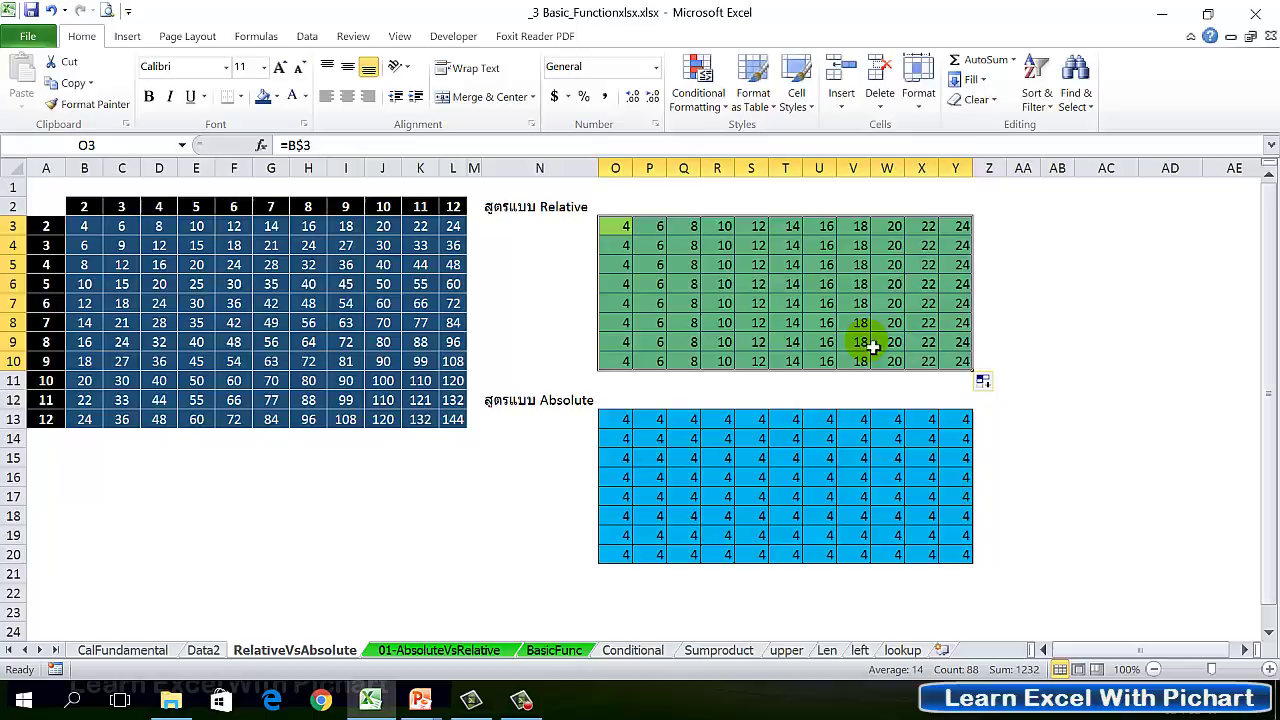
Check the results in O4–O6 and the =C$3 formula in P4
left_click(624, 254)
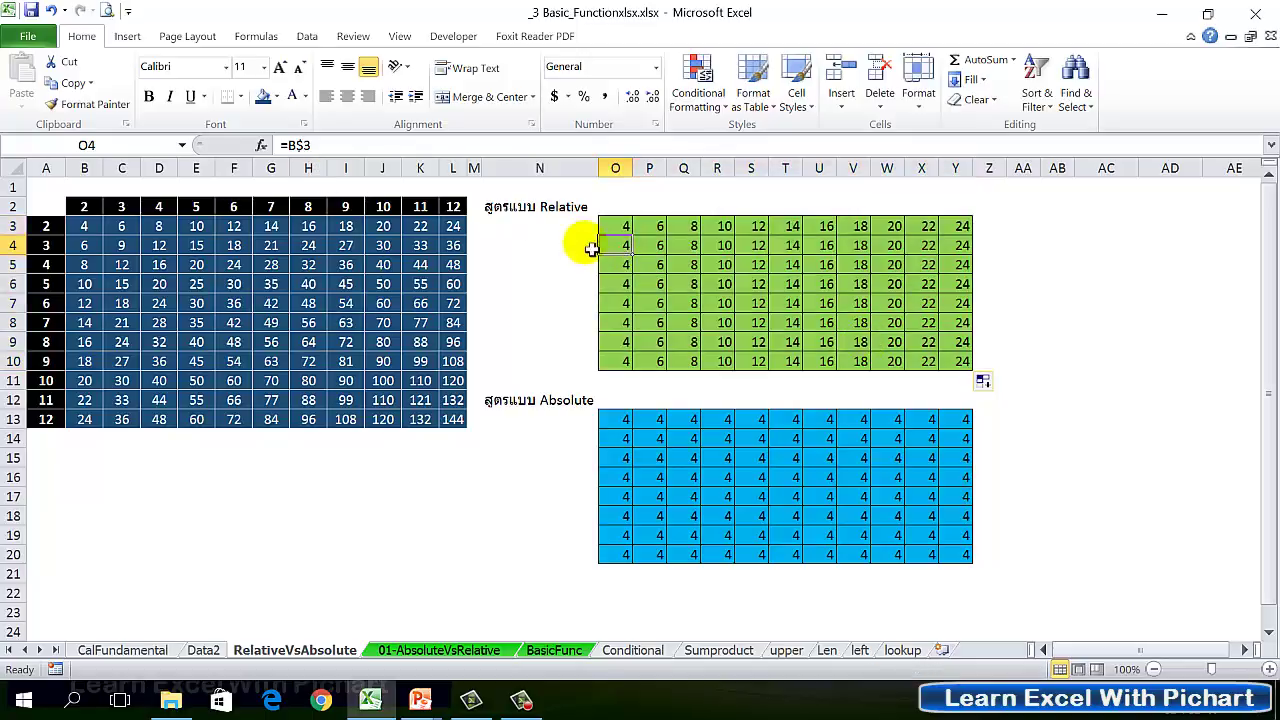
left_click(633, 272)
left_click(637, 294)
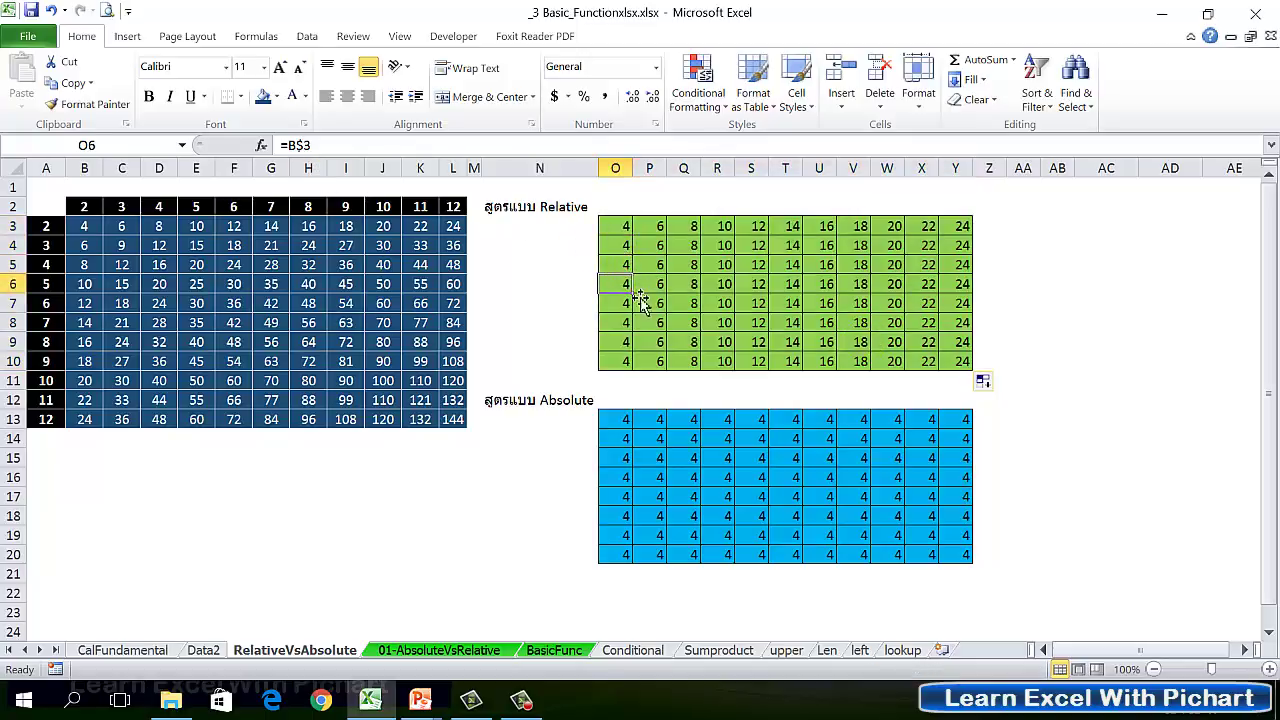
left_click(651, 246)
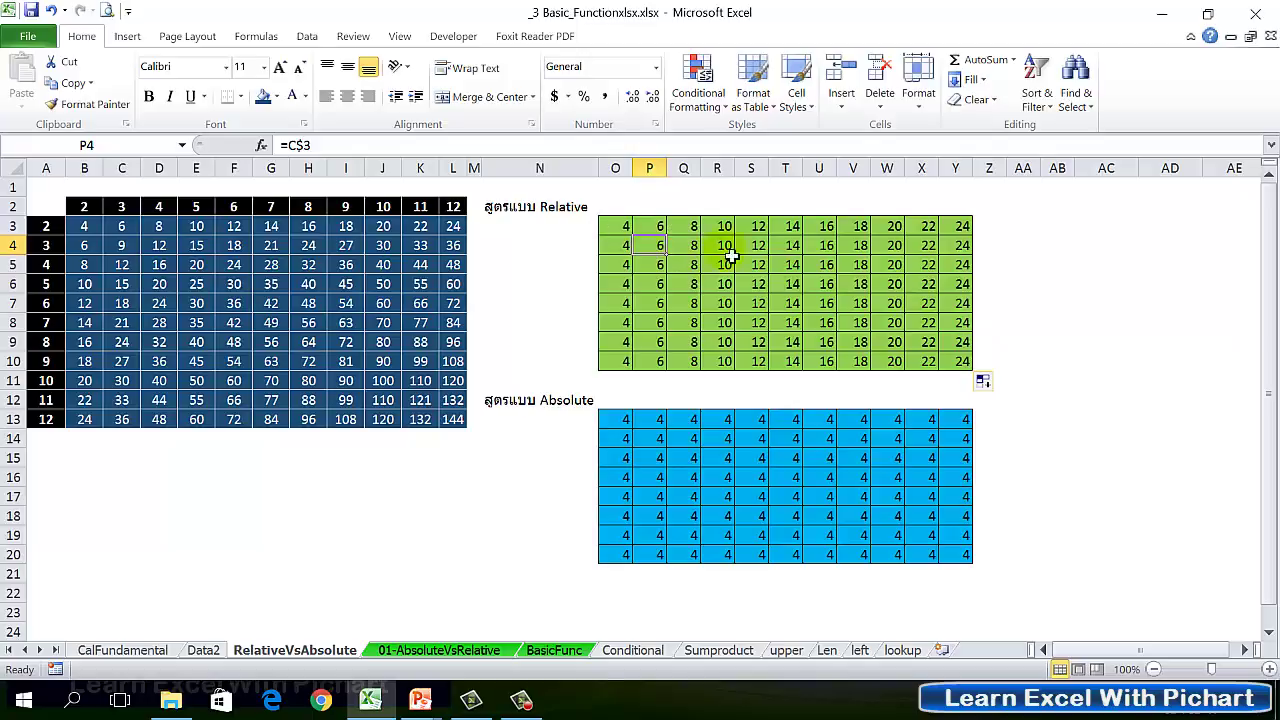
Inspect column P's formulas down to P10, then select O3's =B$3 formula
left_click(662, 264)
left_click(663, 284)
left_click(664, 303)
left_click(662, 342)
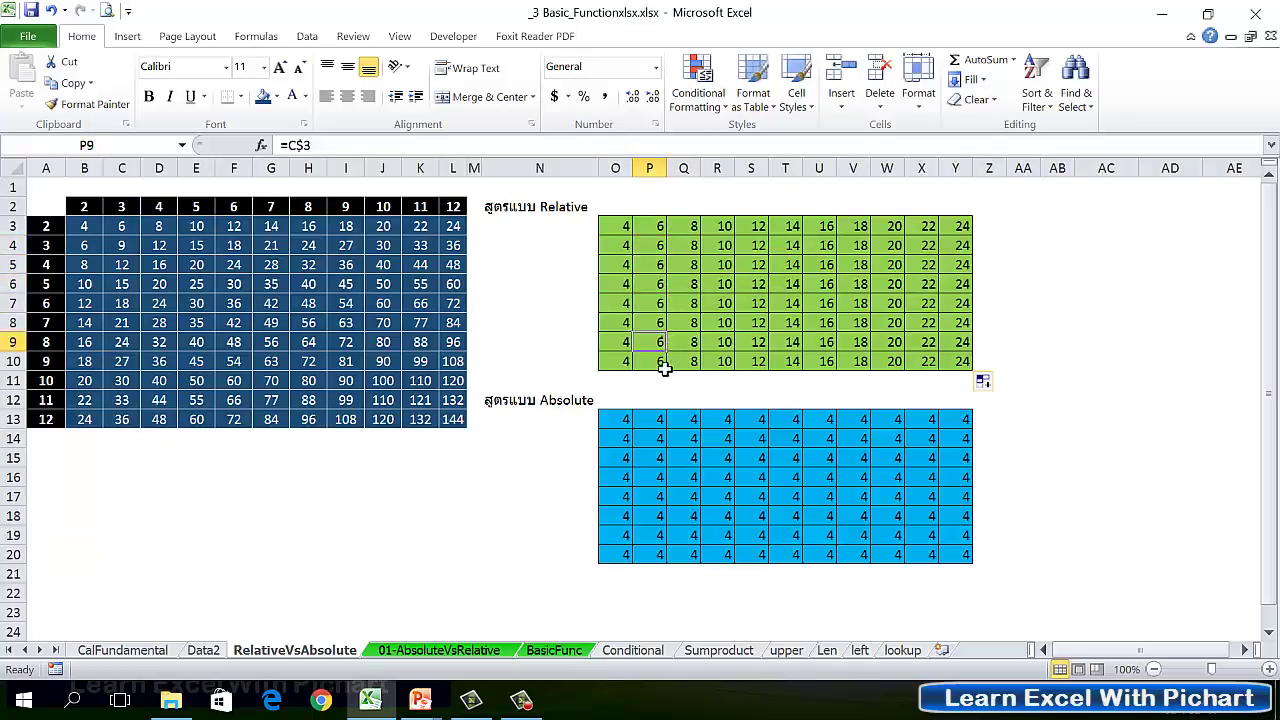
left_click(664, 366)
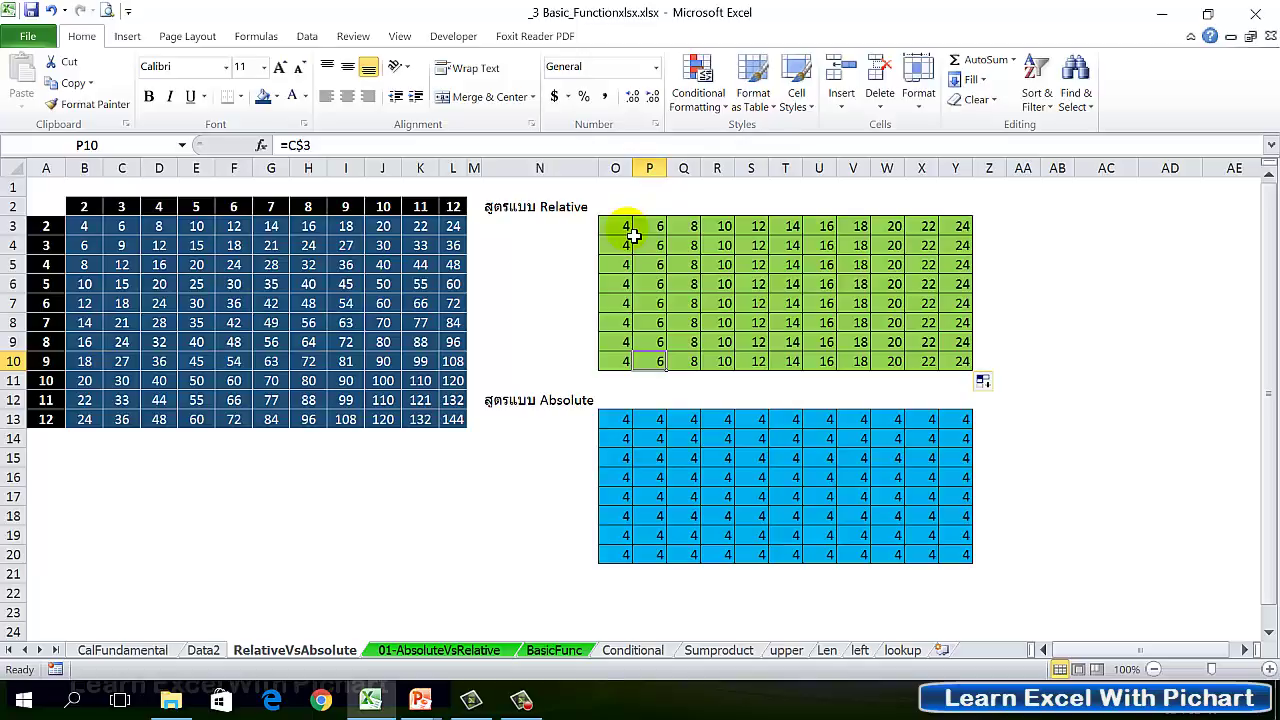
left_click(631, 230)
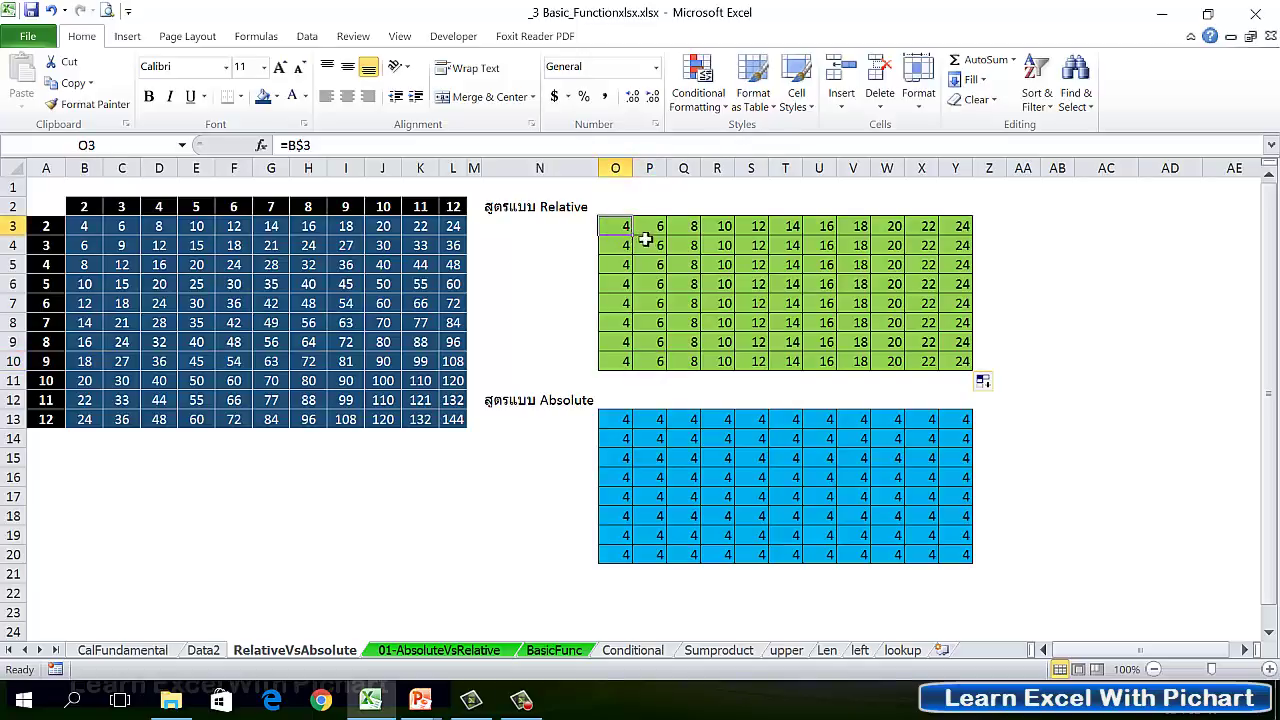
Return O3 to the relative =B3 and fill it across row 3 to Y3
left_click(313, 148)
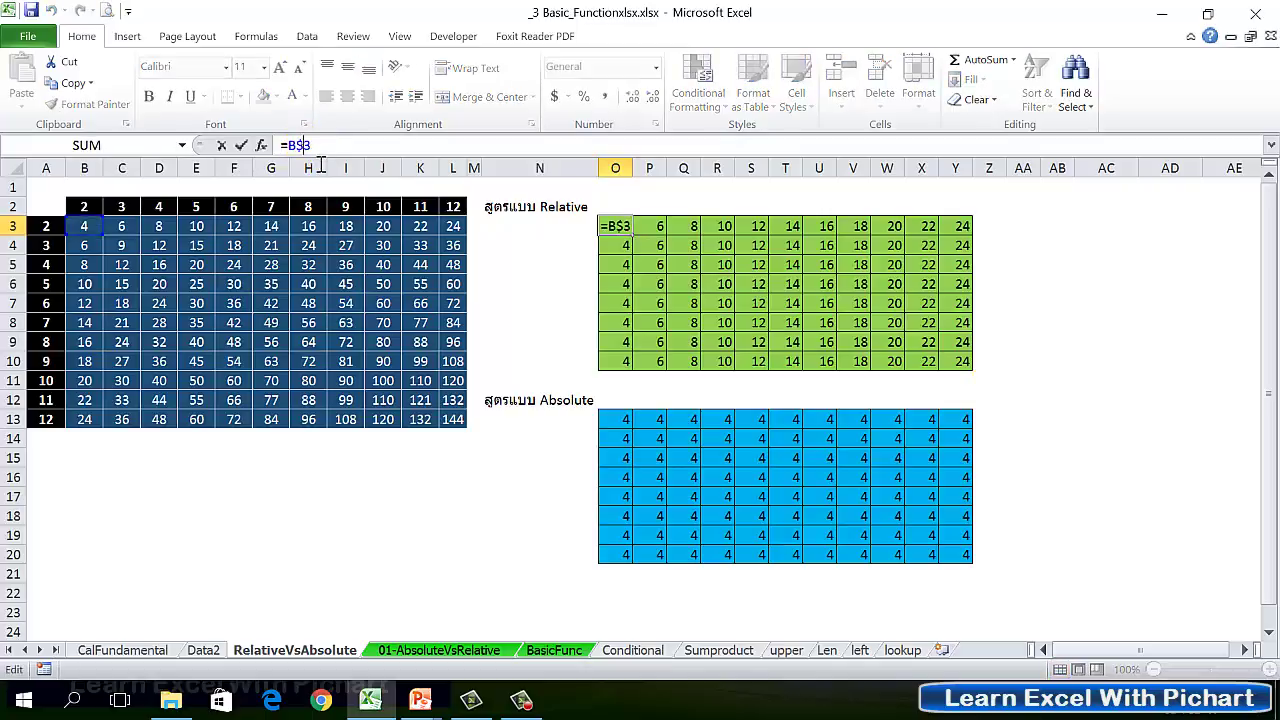
key("Return")
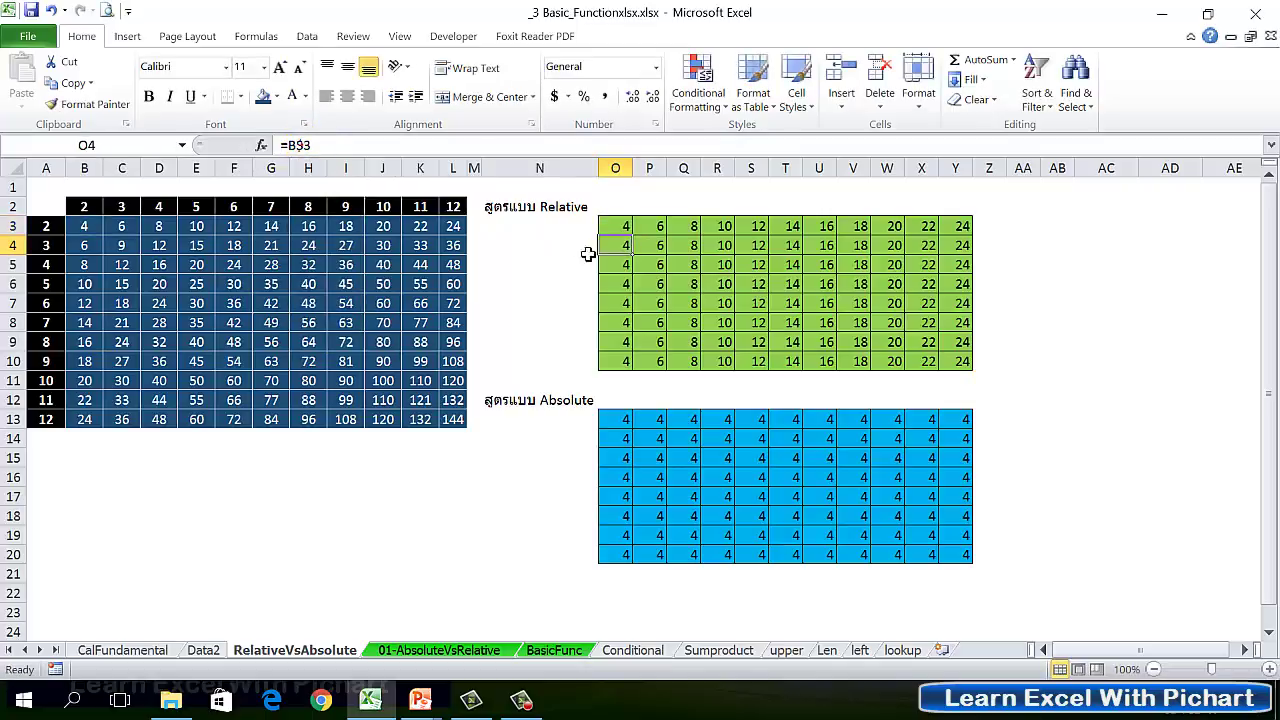
left_click(612, 228)
left_click_drag(633, 235, 968, 238)
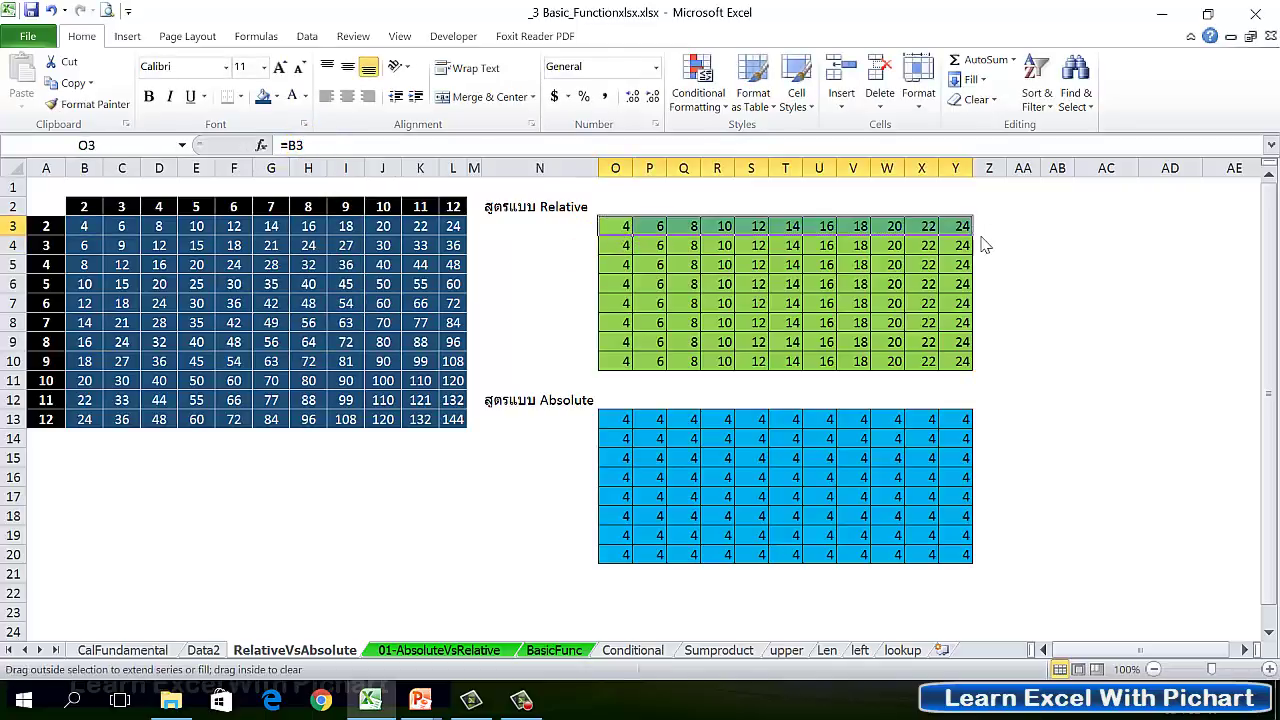
left_click(980, 234)
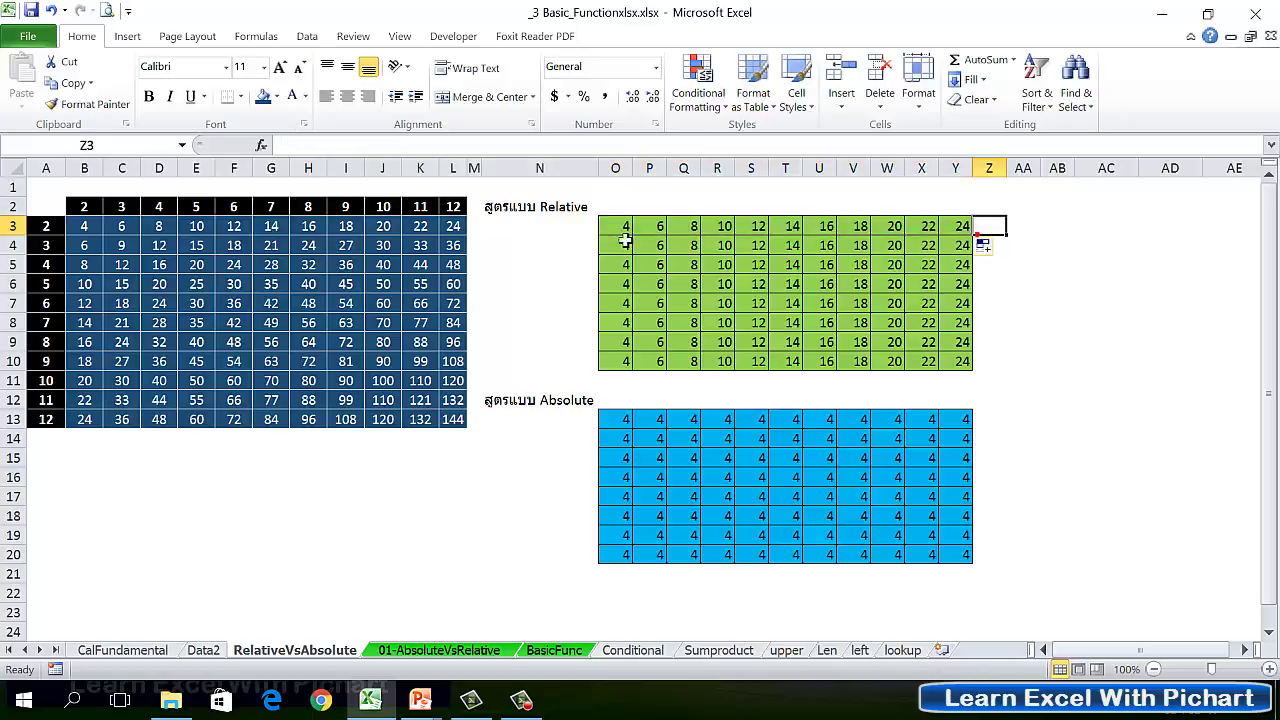
Fill O3:Y3 down through row 10, then check O13's =$B$3 formula
left_click_drag(615, 227, 962, 235)
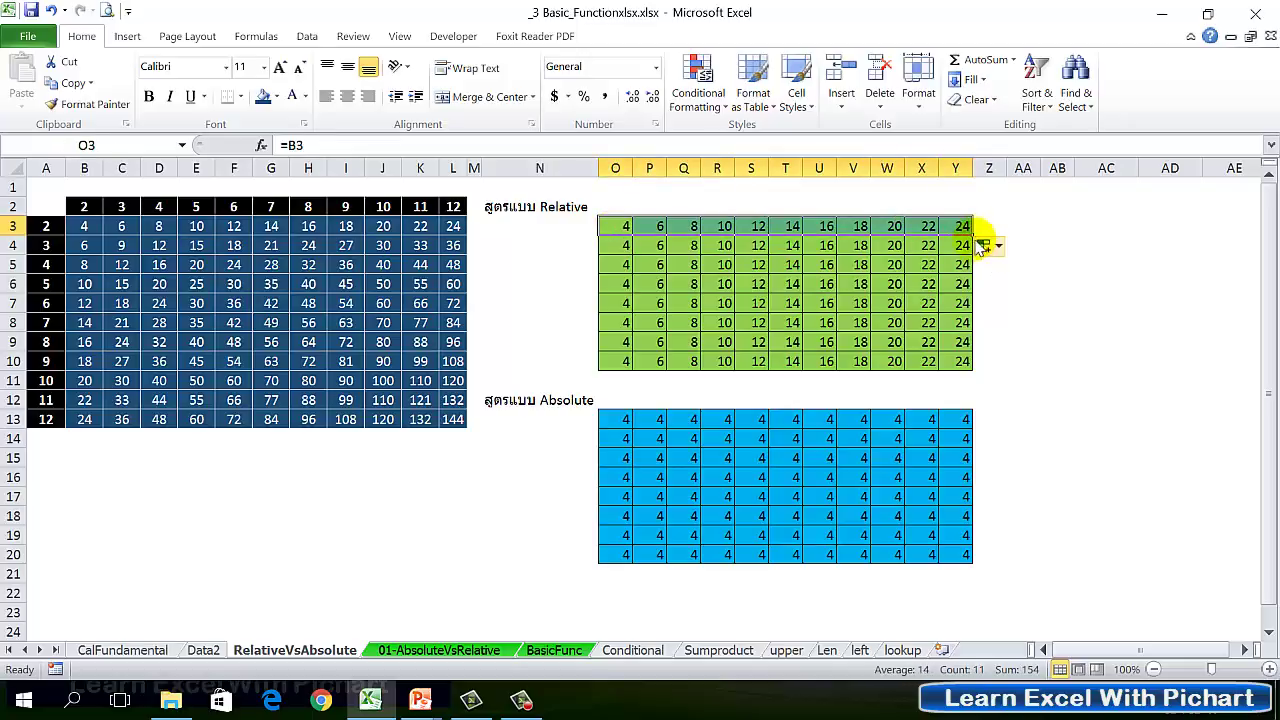
left_click(971, 230)
double_click(975, 236)
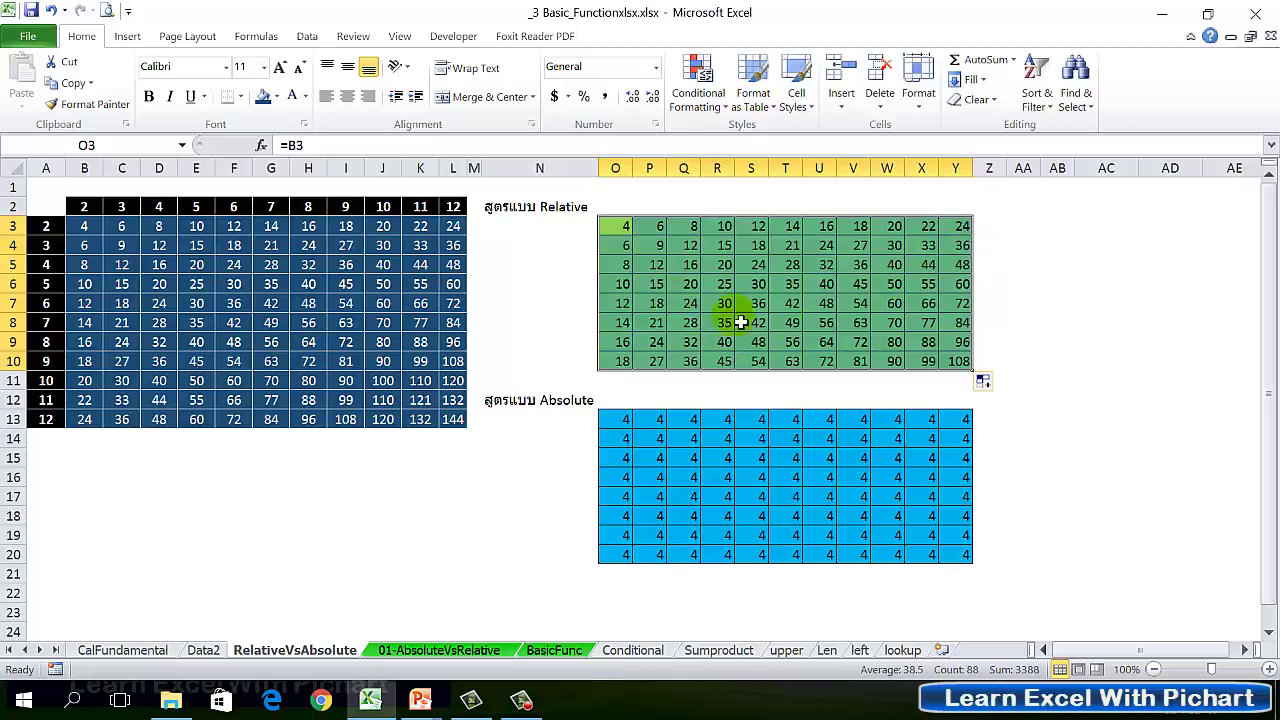
left_click(628, 420)
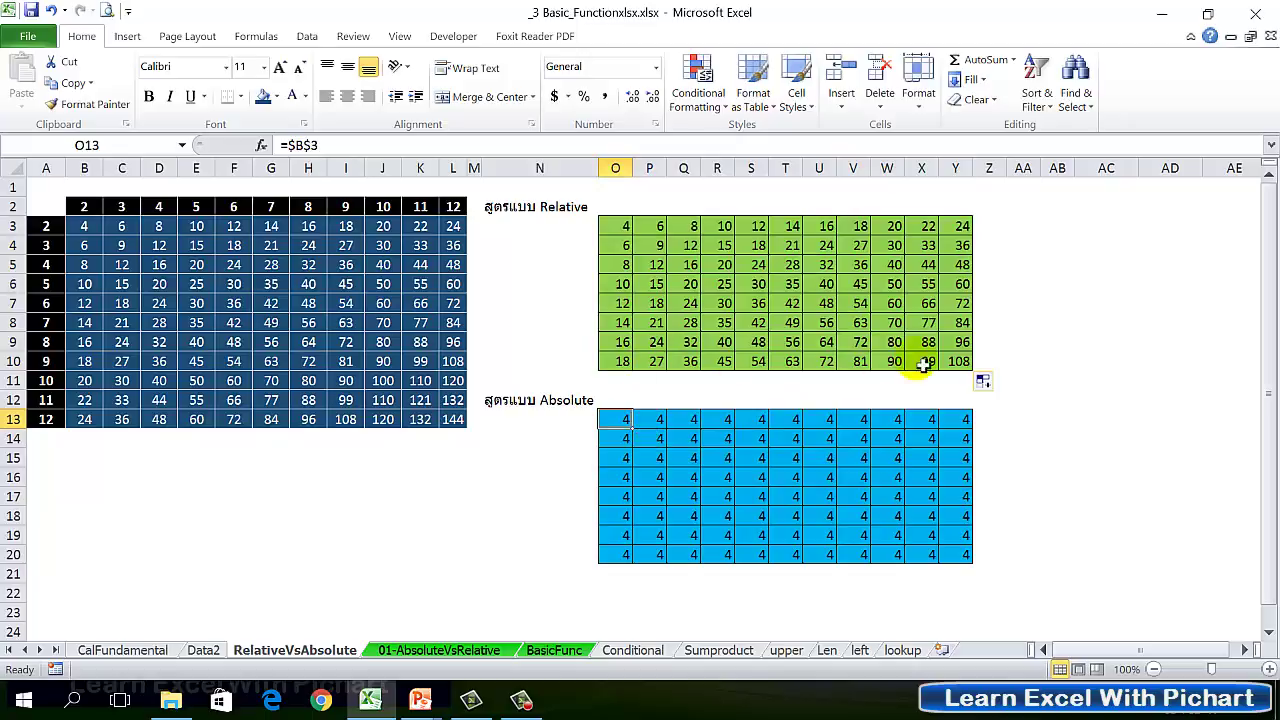
Select A11:L13 in the blue table and set its font colour to black
left_click(87, 385)
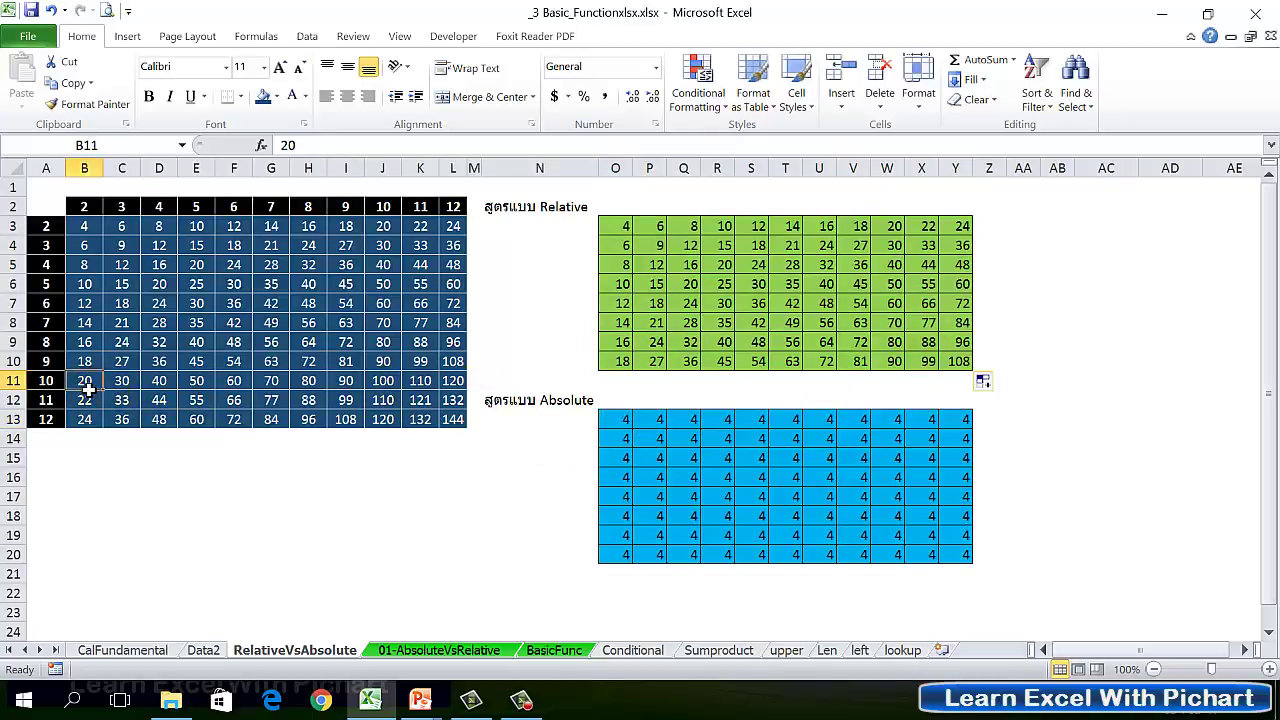
left_click_drag(42, 382, 452, 428)
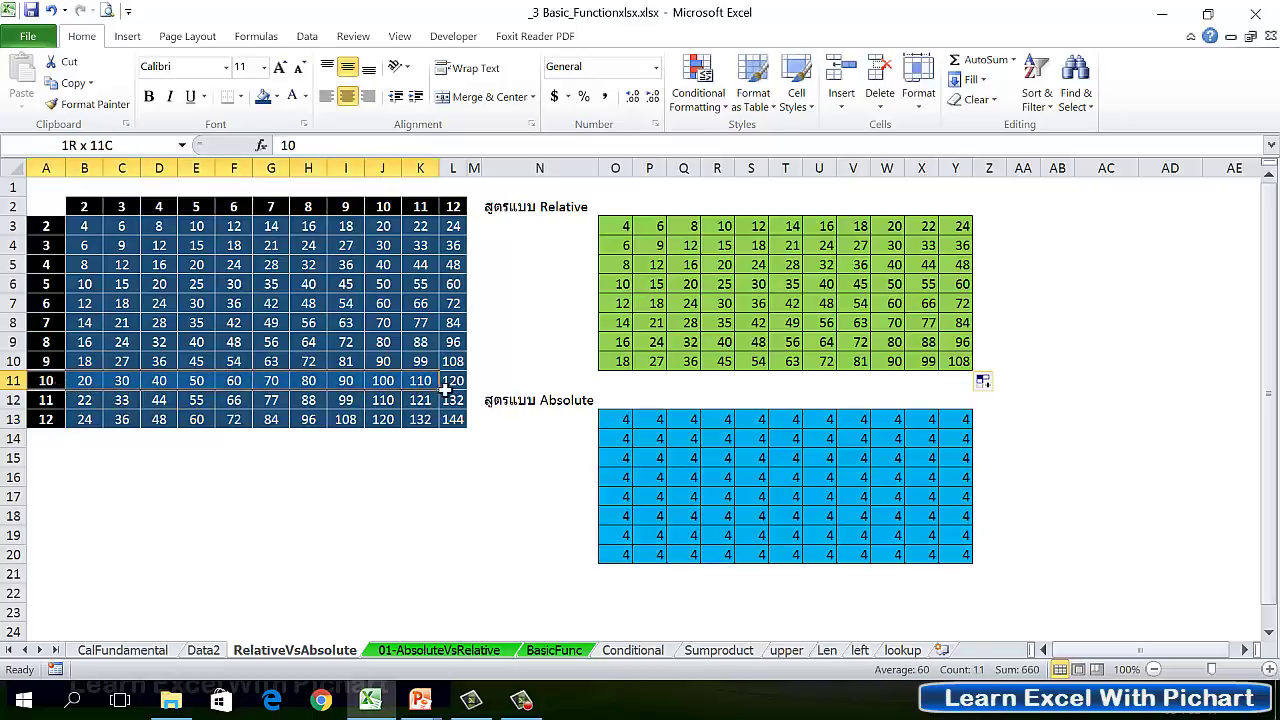
left_click(276, 96)
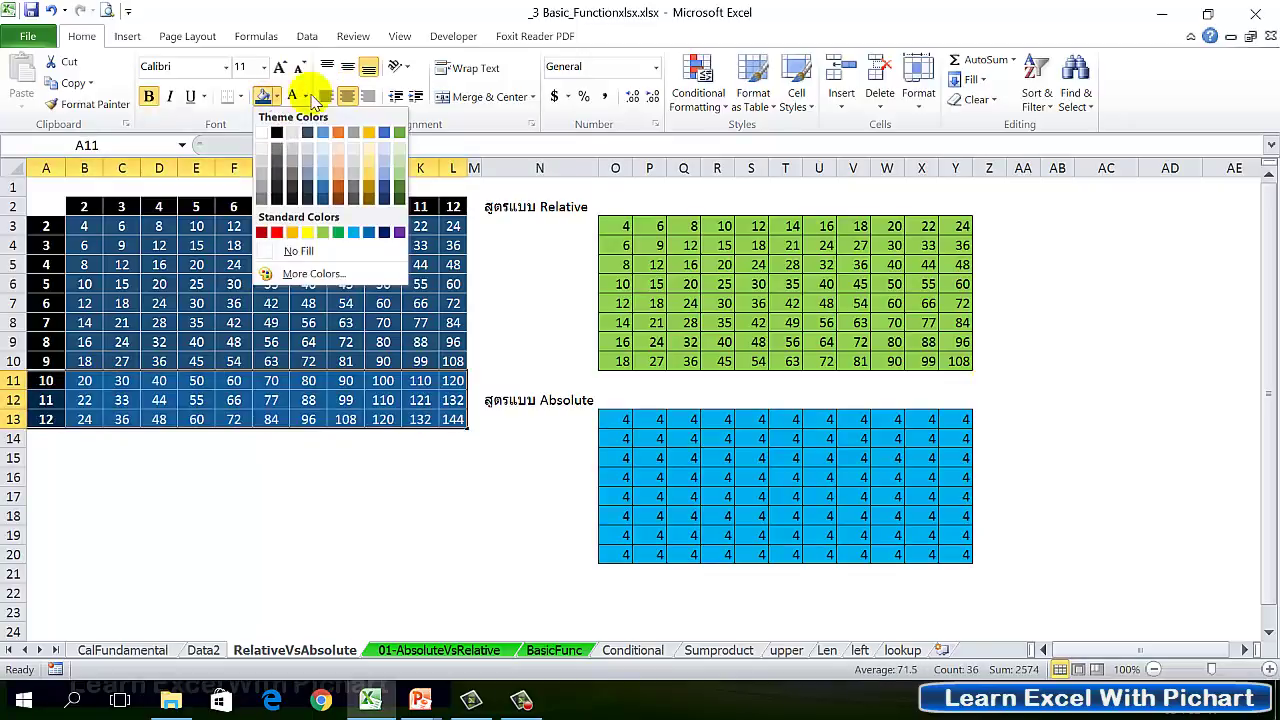
left_click(313, 103)
left_click(305, 97)
left_click(305, 151)
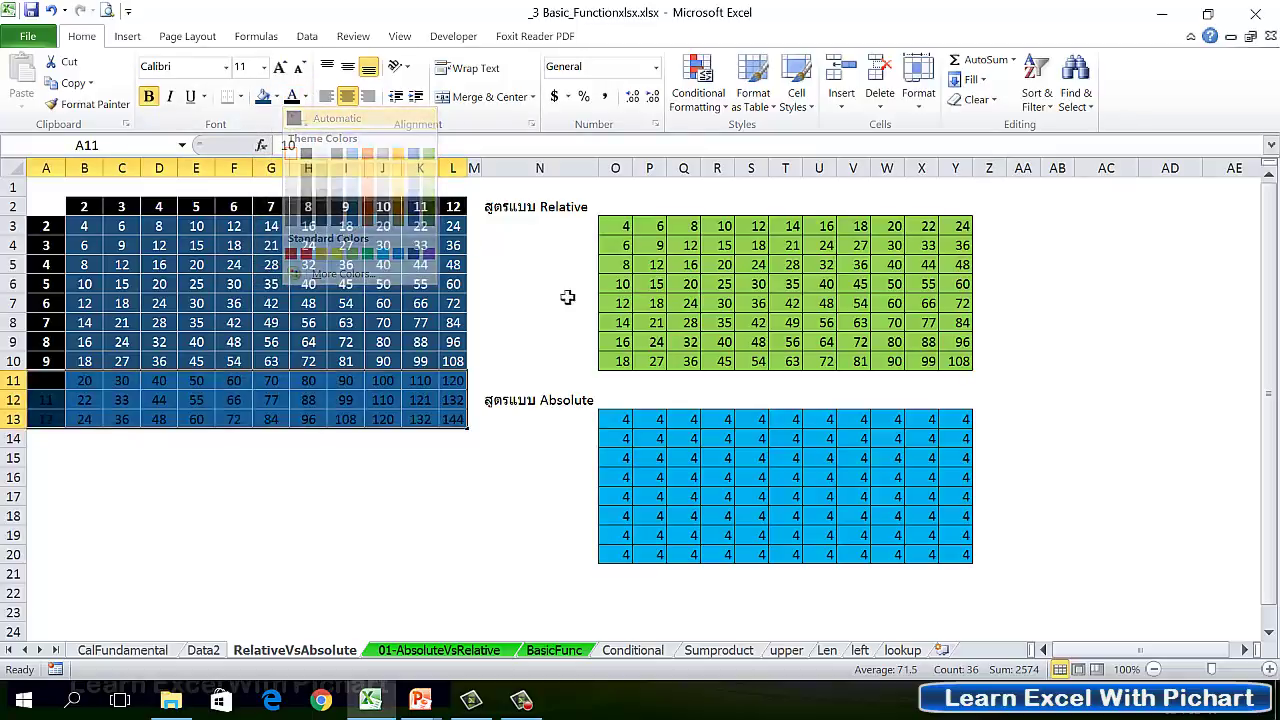
left_click(833, 310)
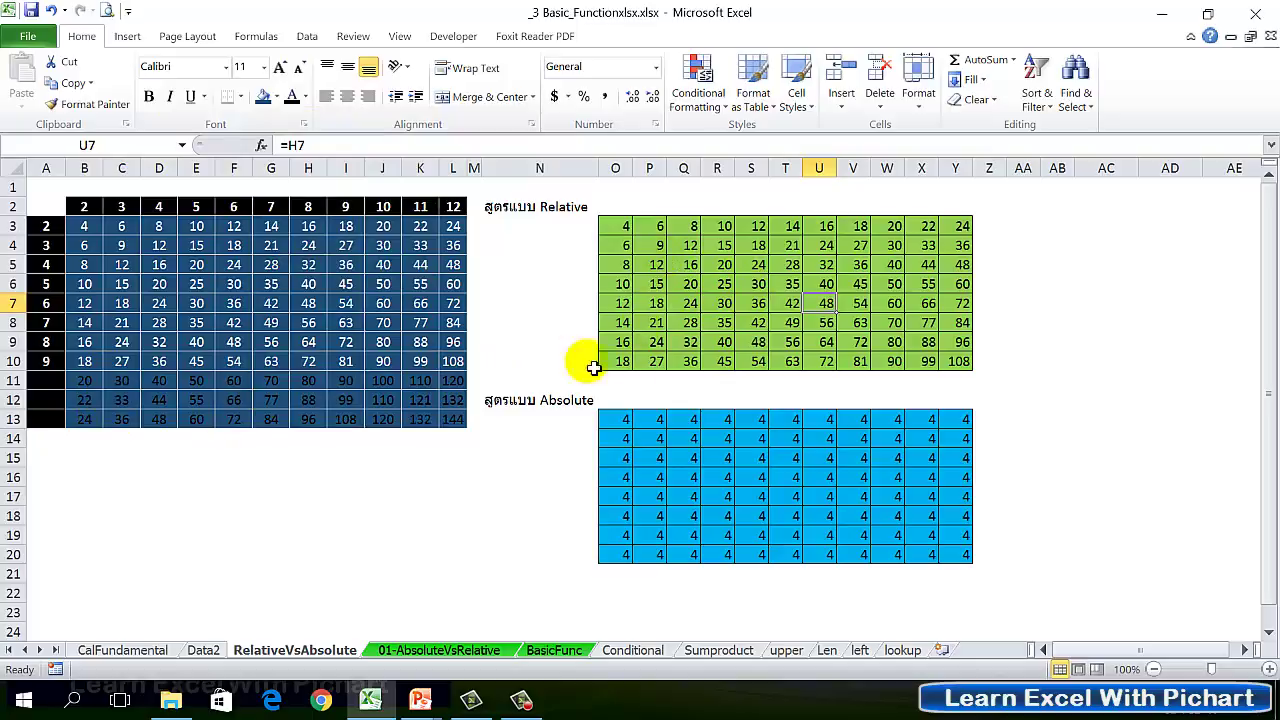
left_click(620, 424)
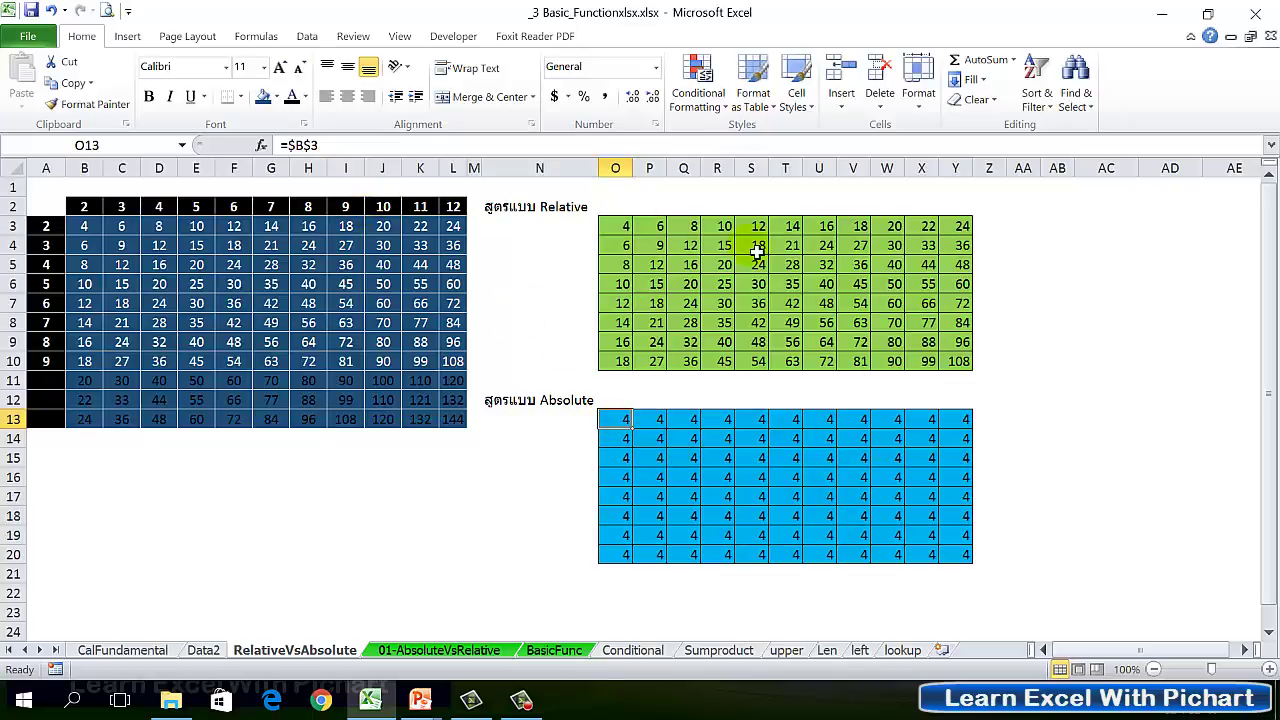
Switch to the 01-AbsoluteVsRelative sheet and review the empty yellow grid's 2–12 headers
left_click(446, 652)
left_click(845, 506)
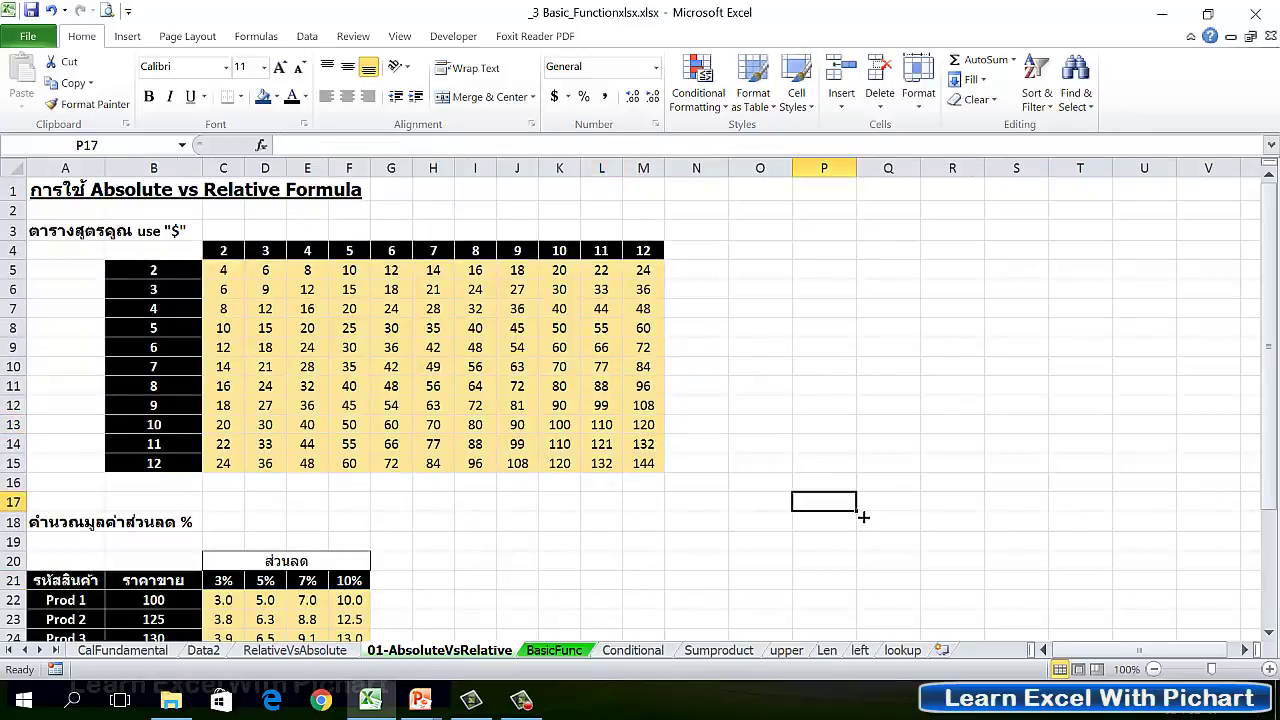
left_click_drag(225, 272, 664, 470)
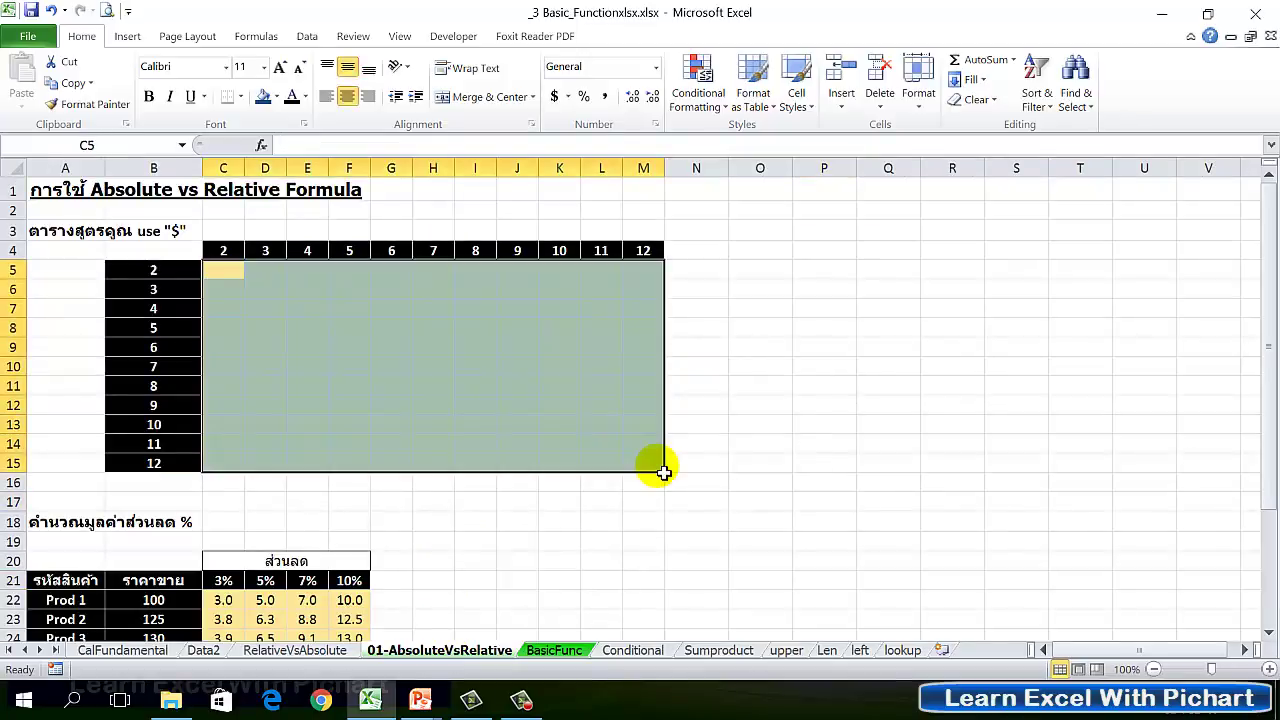
left_click(238, 272)
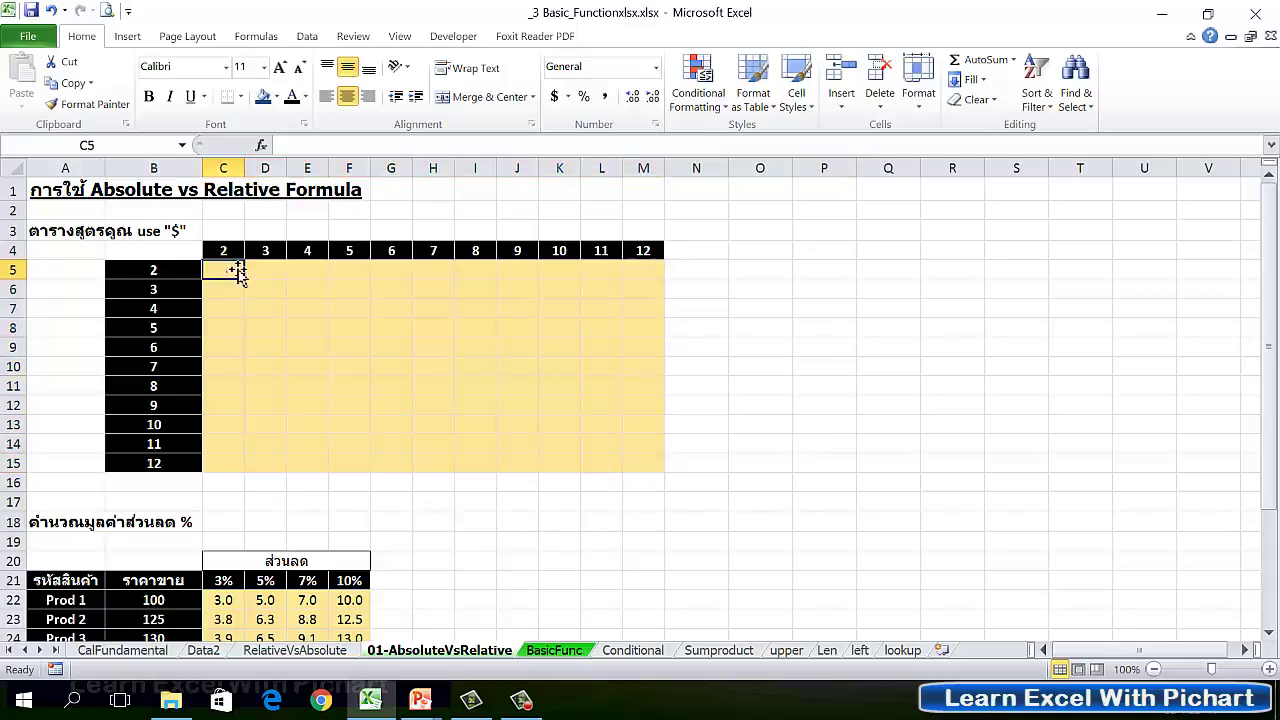
left_click_drag(226, 251, 646, 251)
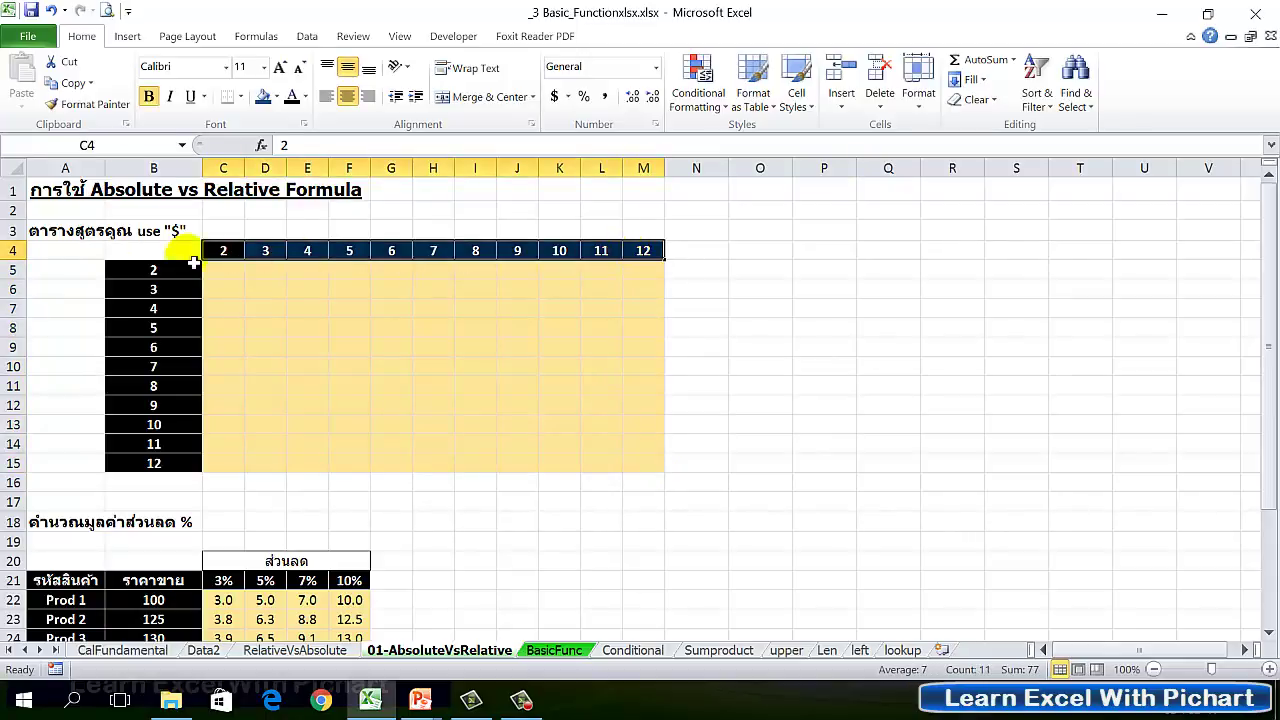
left_click_drag(140, 270, 145, 463)
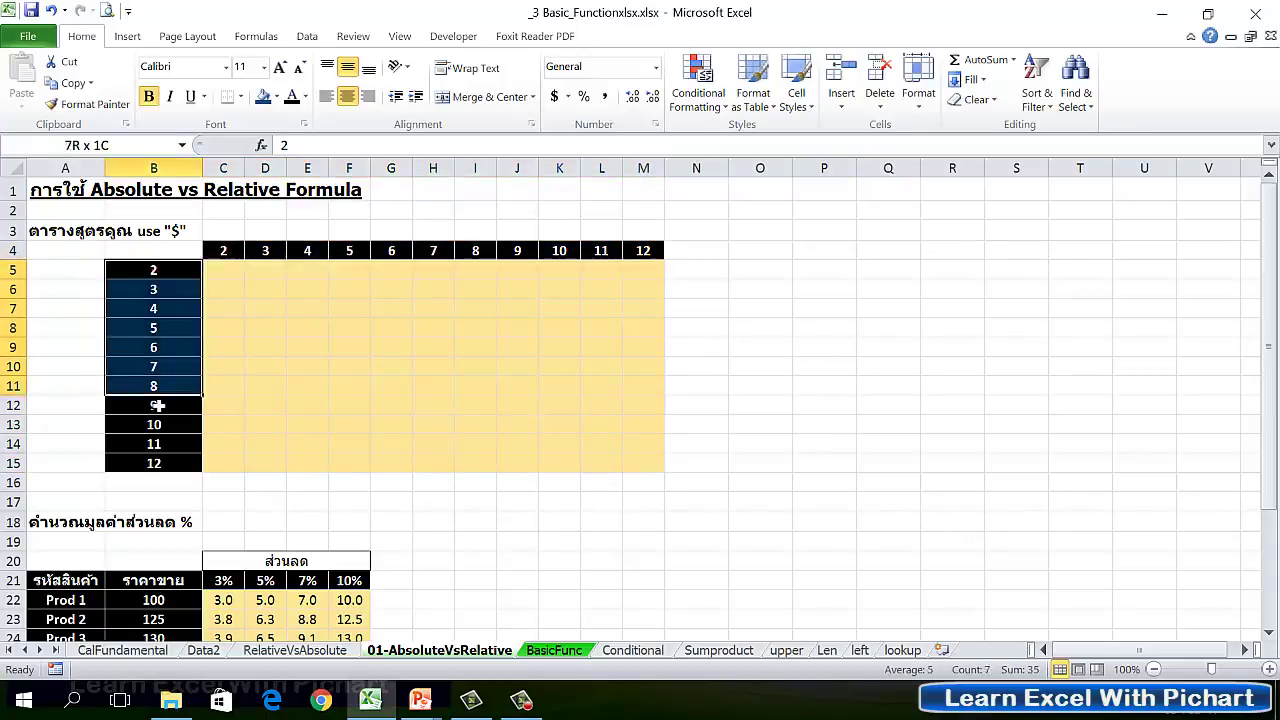
Enter =C4*B5 in C5 so it shows 4
left_click(231, 276)
type("=")
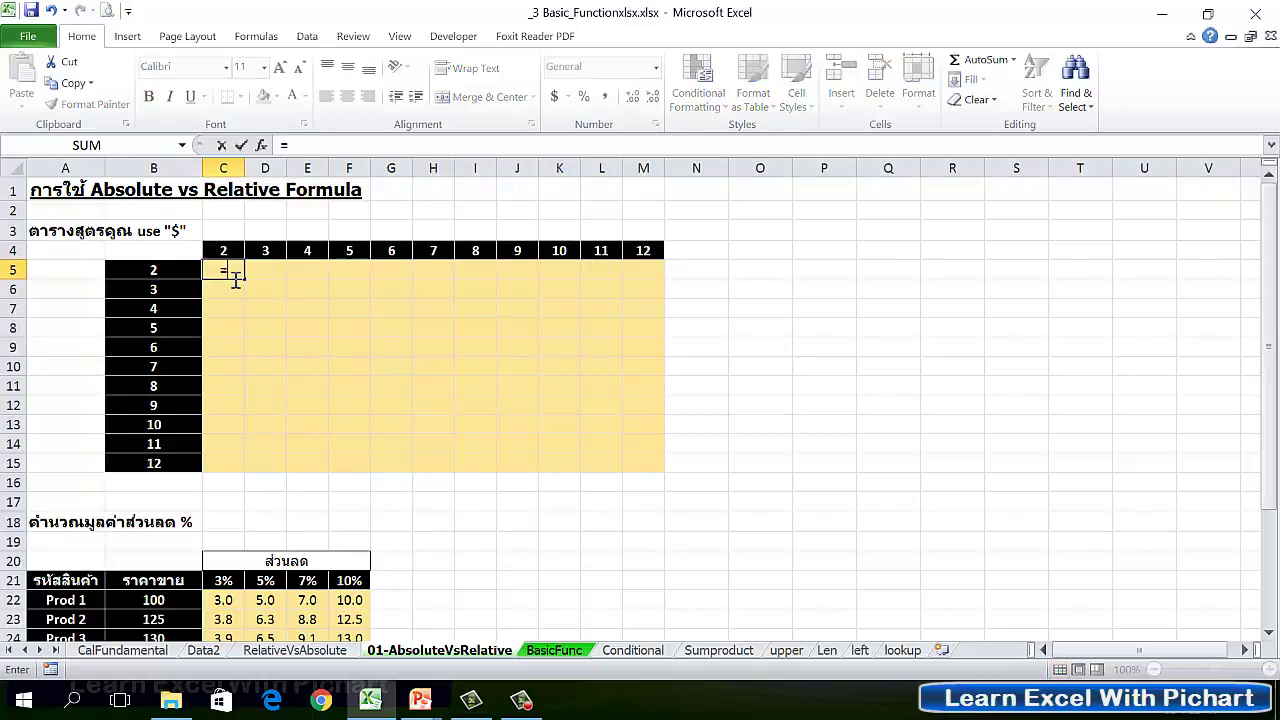
left_click(230, 252)
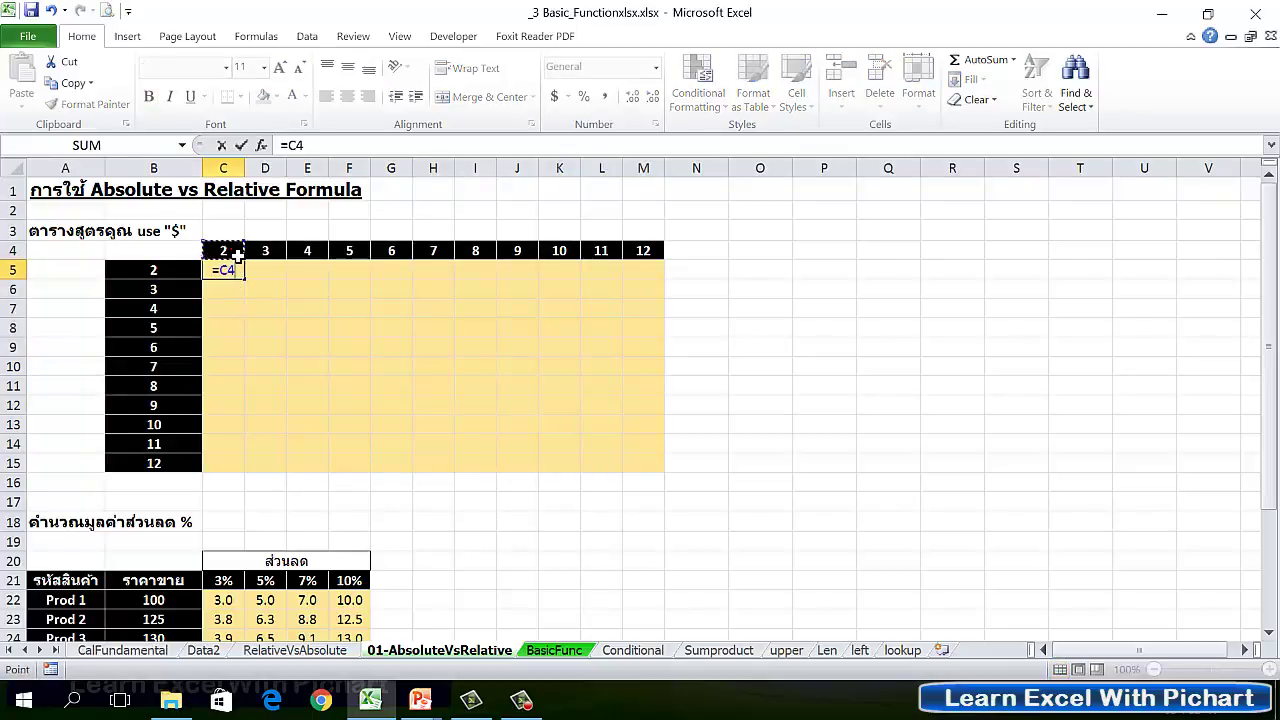
type("*")
left_click(168, 270)
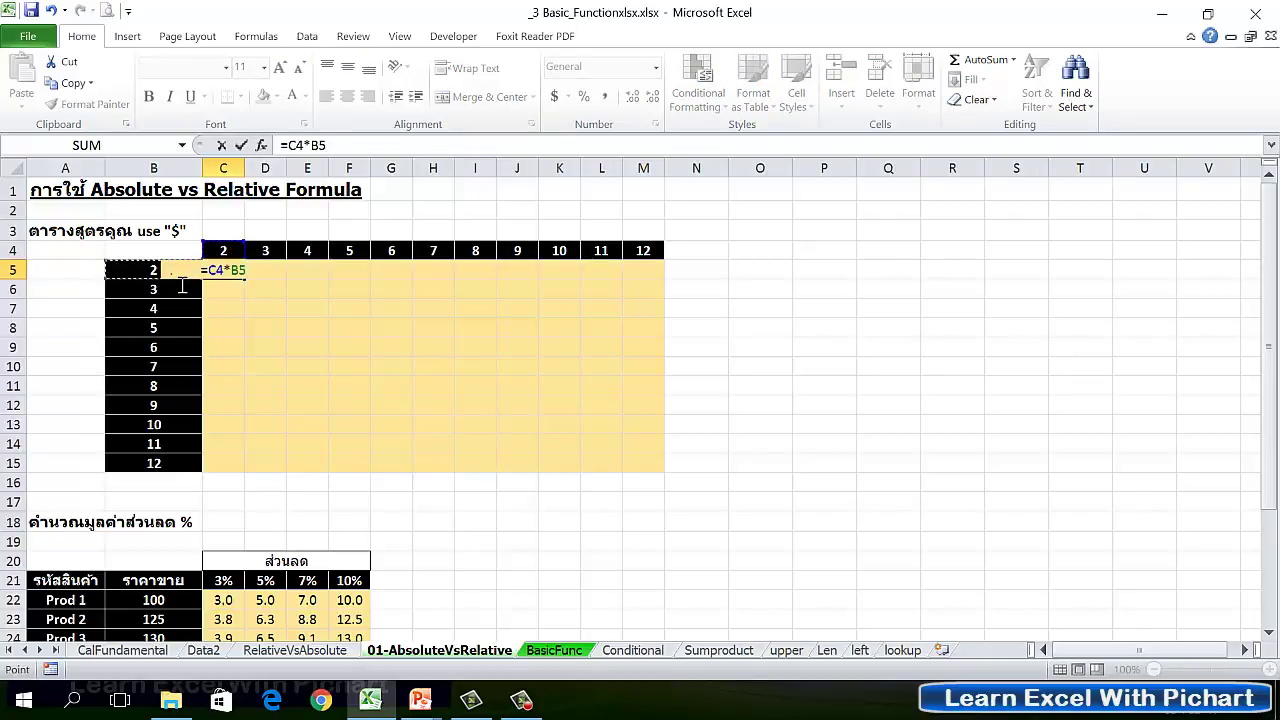
key("Return")
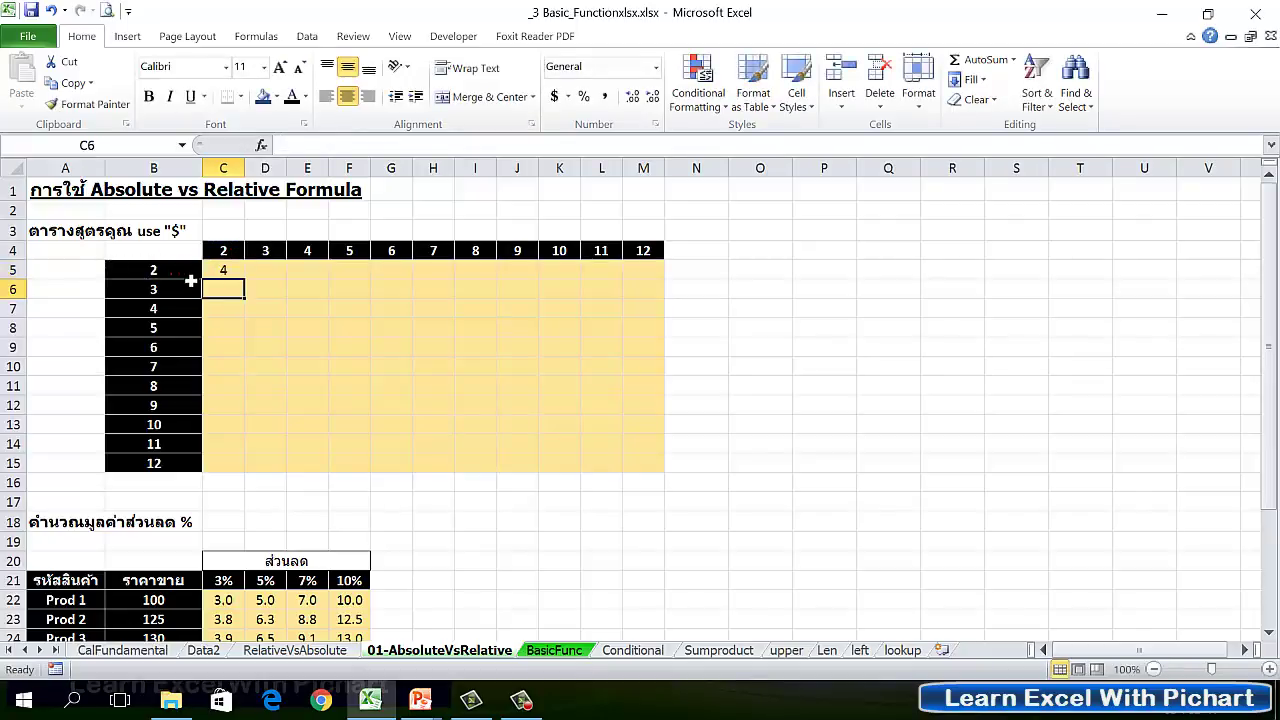
left_click(190, 276)
Enter =D4*B5 in D5 so it shows 6
left_click(278, 274)
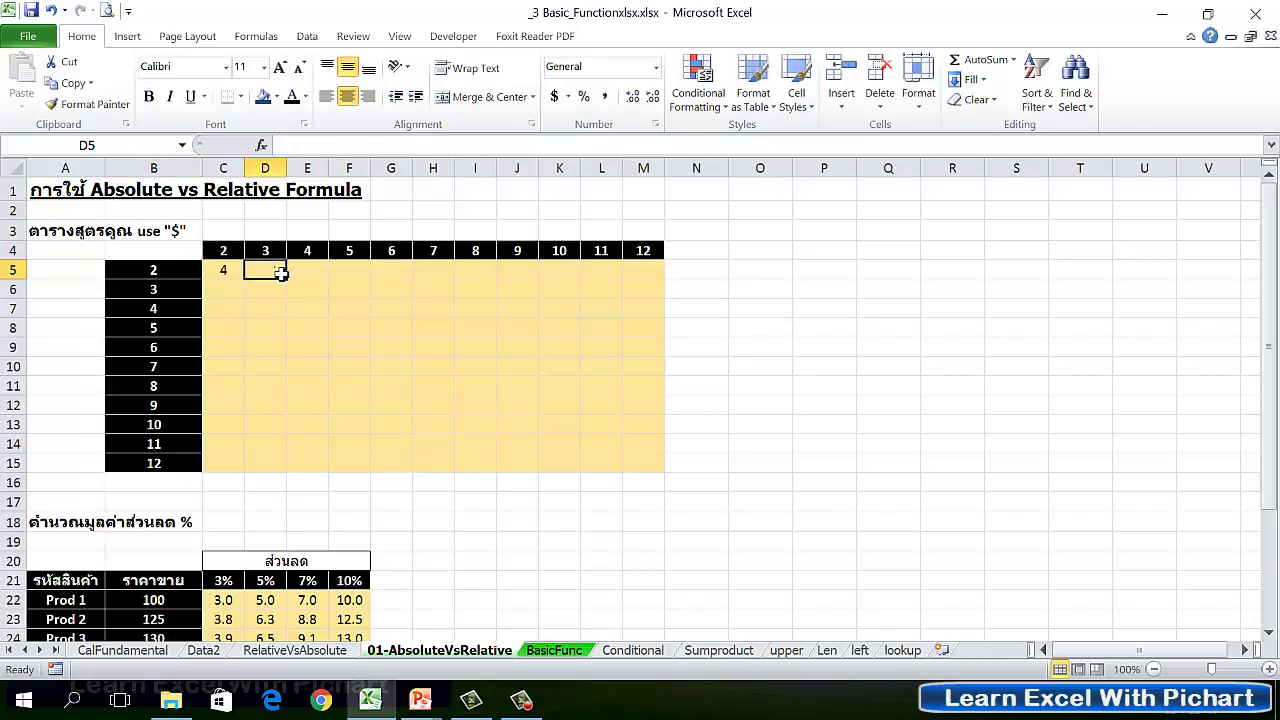
type("=")
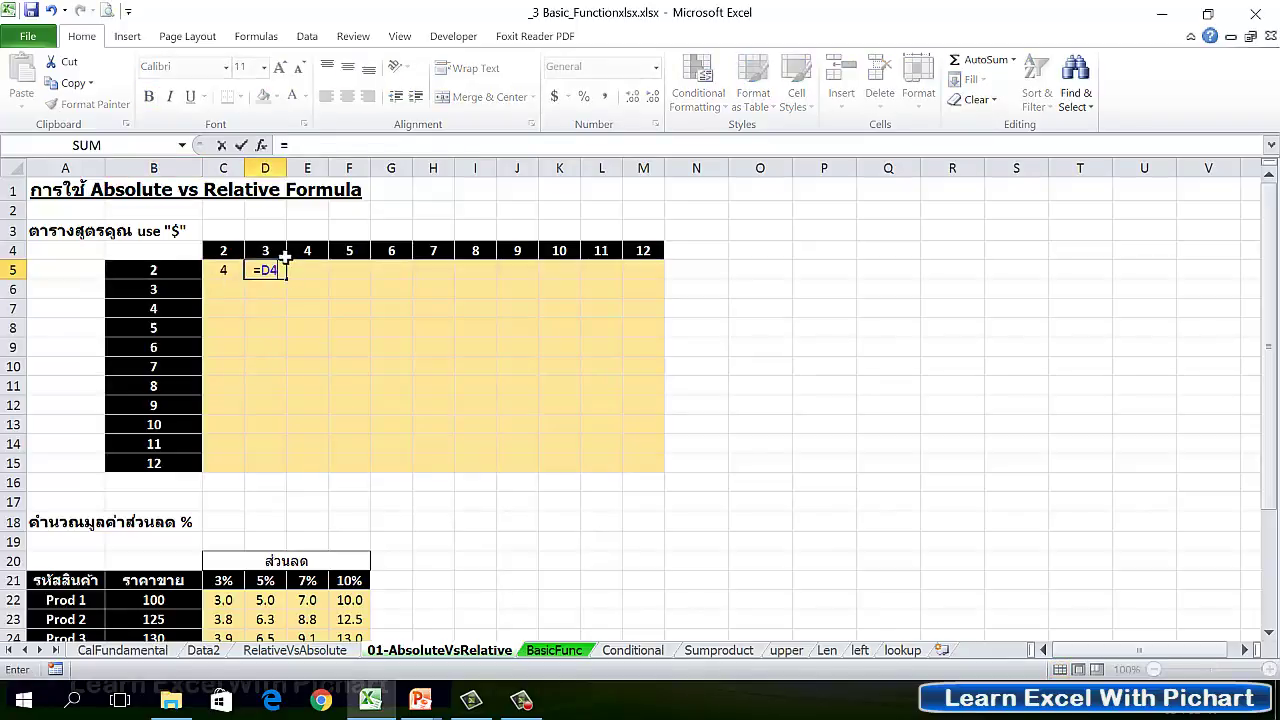
left_click(285, 257)
type("*")
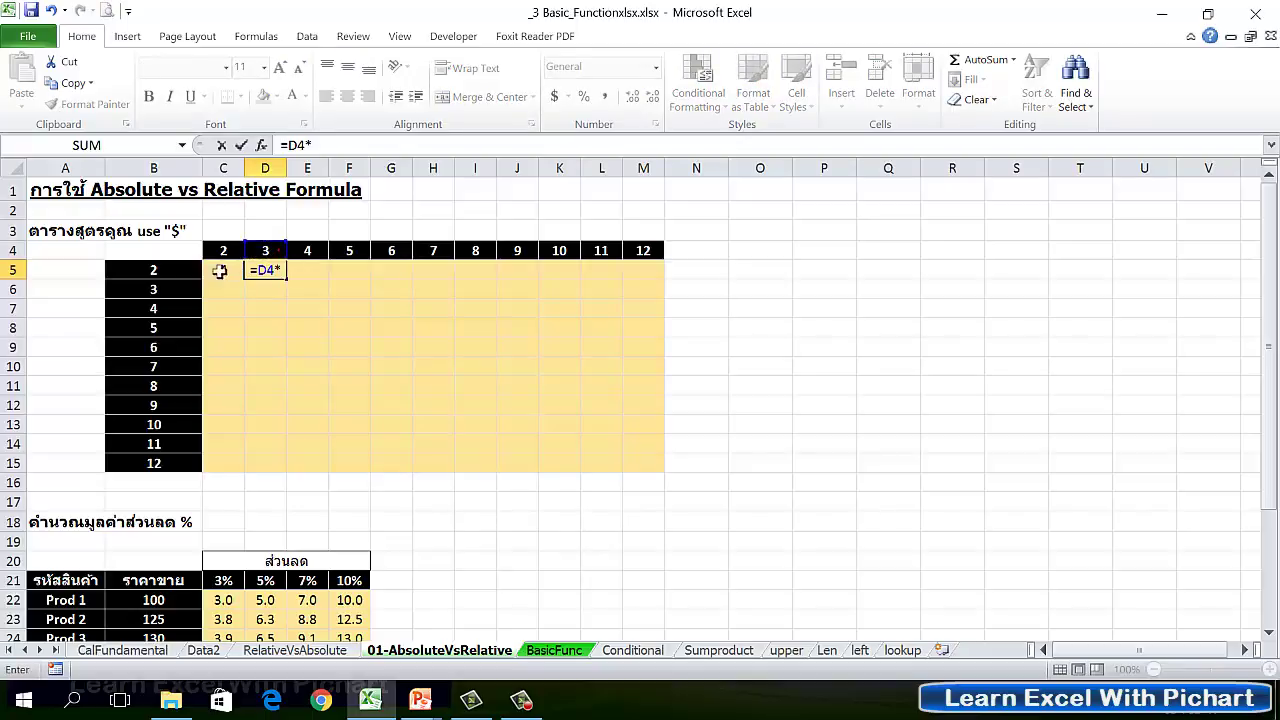
left_click(176, 272)
key("Return")
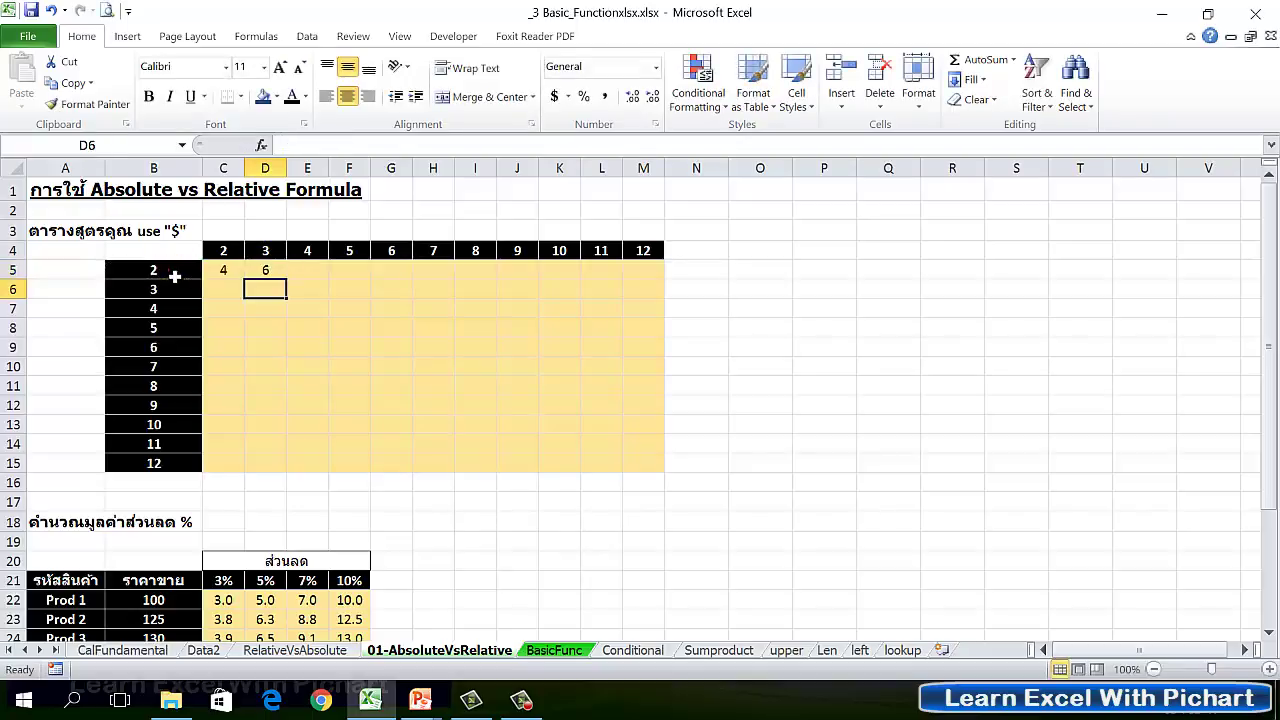
Enter =E4*B5 in E5 so it shows 8, then recheck C5's formula
left_click(310, 272)
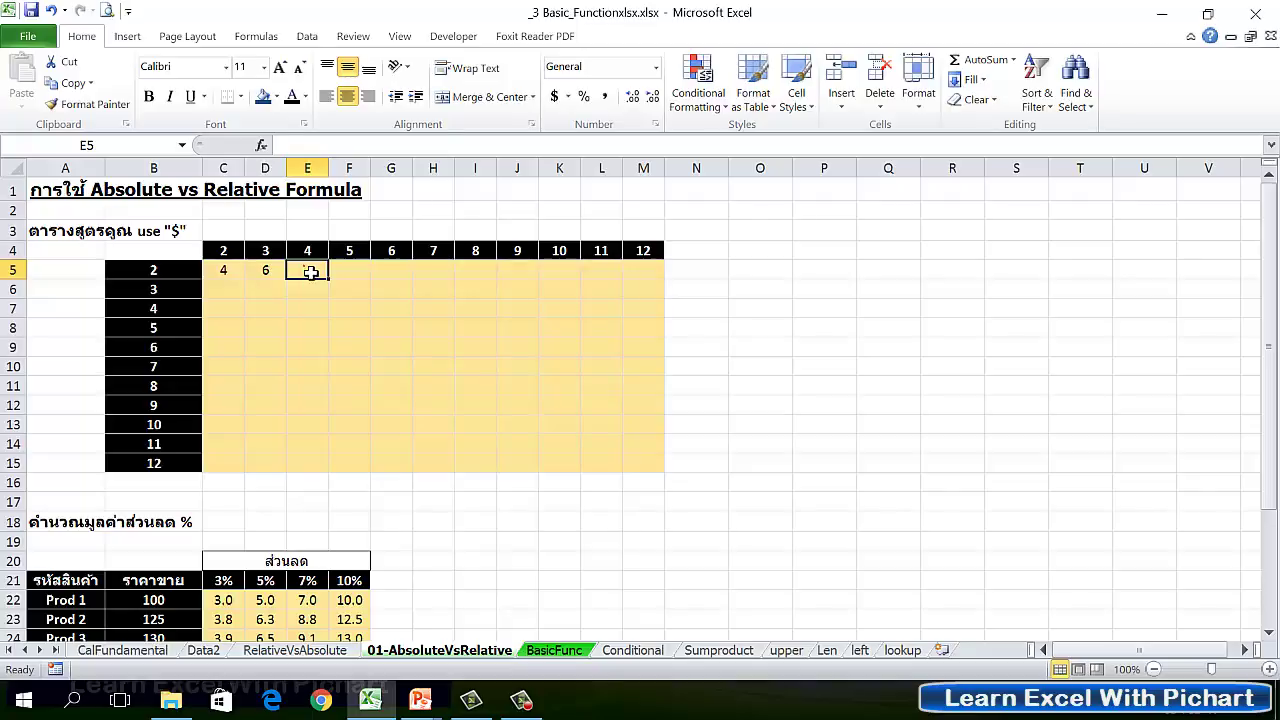
type("=")
left_click(318, 258)
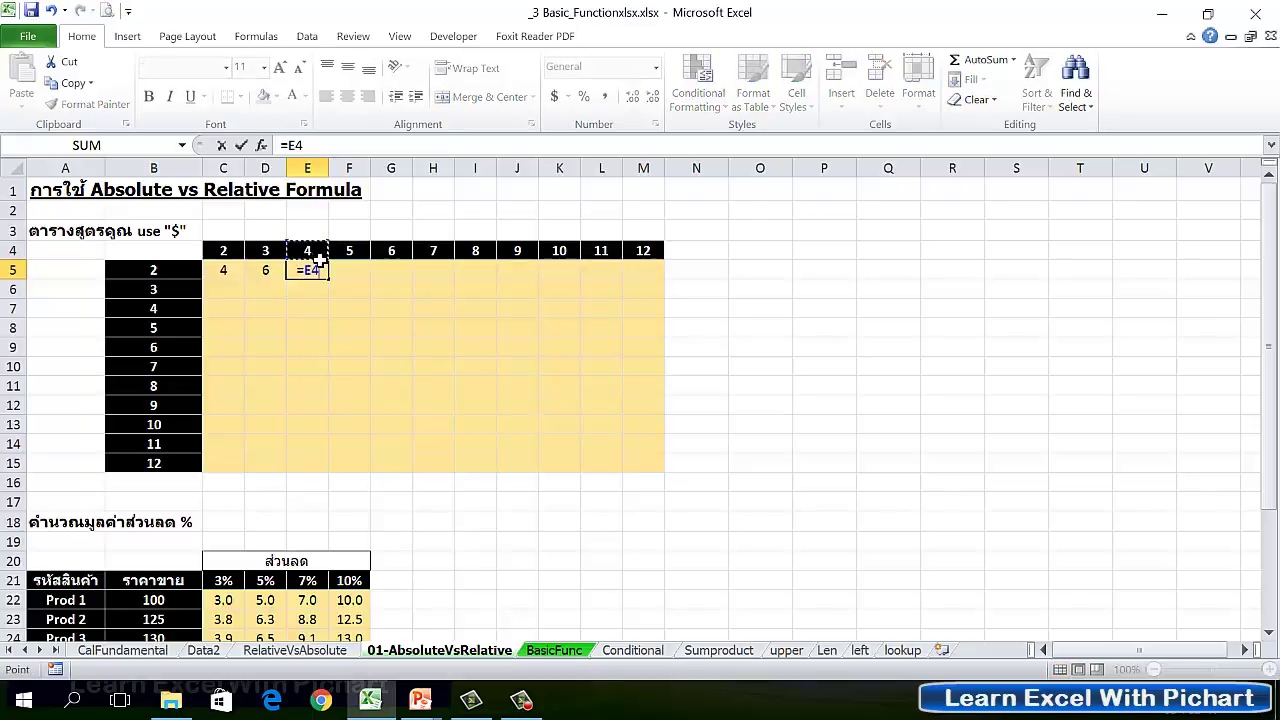
left_click(174, 273)
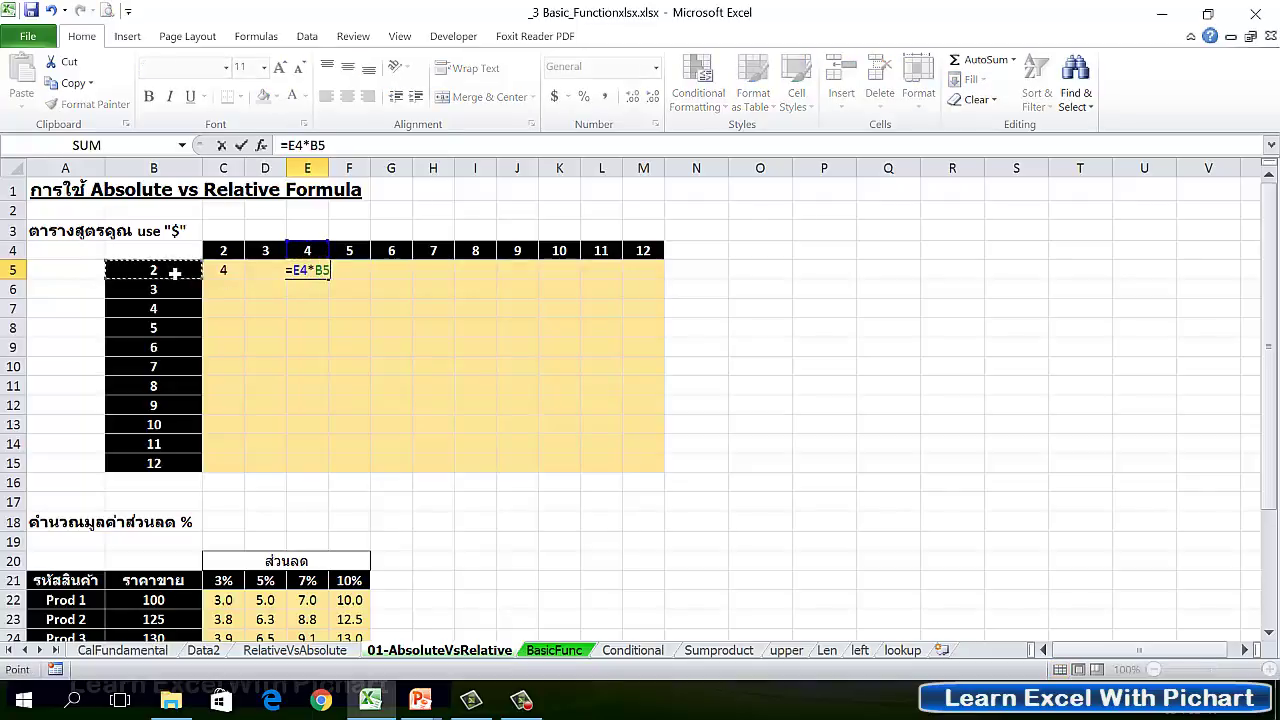
key("Return")
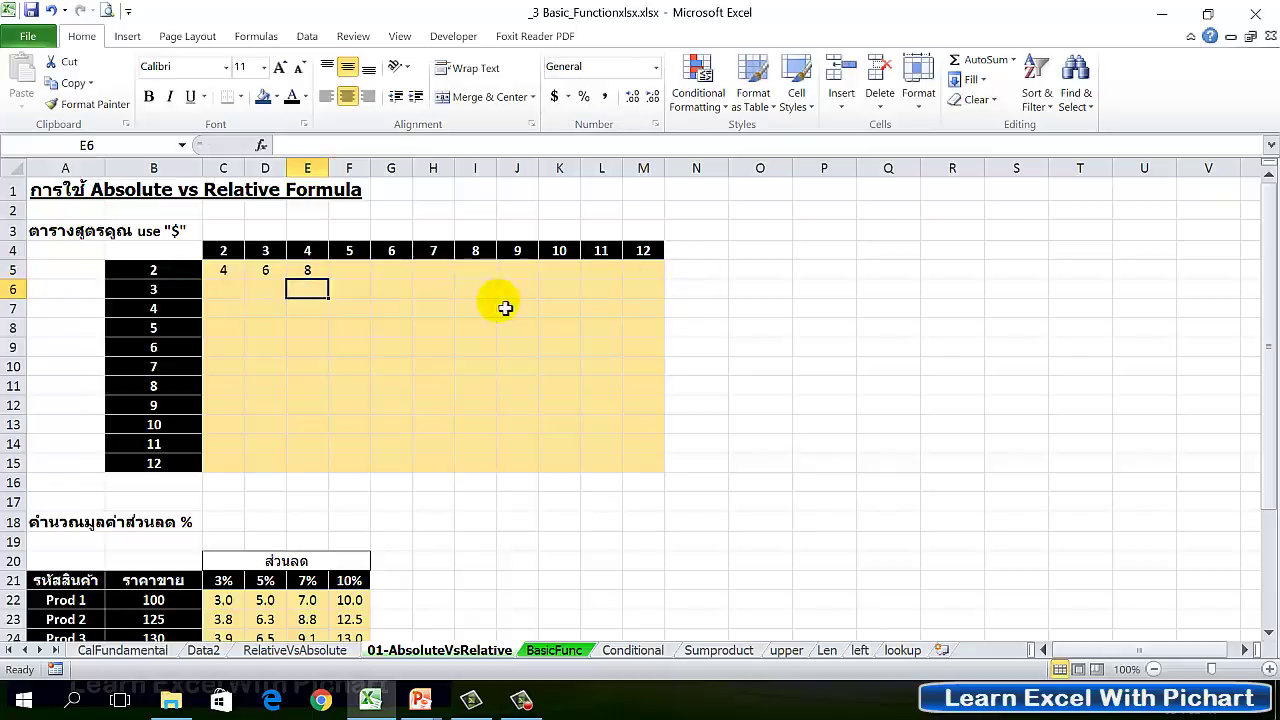
left_click(229, 271)
Enter =B6*C4 in C6 so it shows 6
left_click(230, 292)
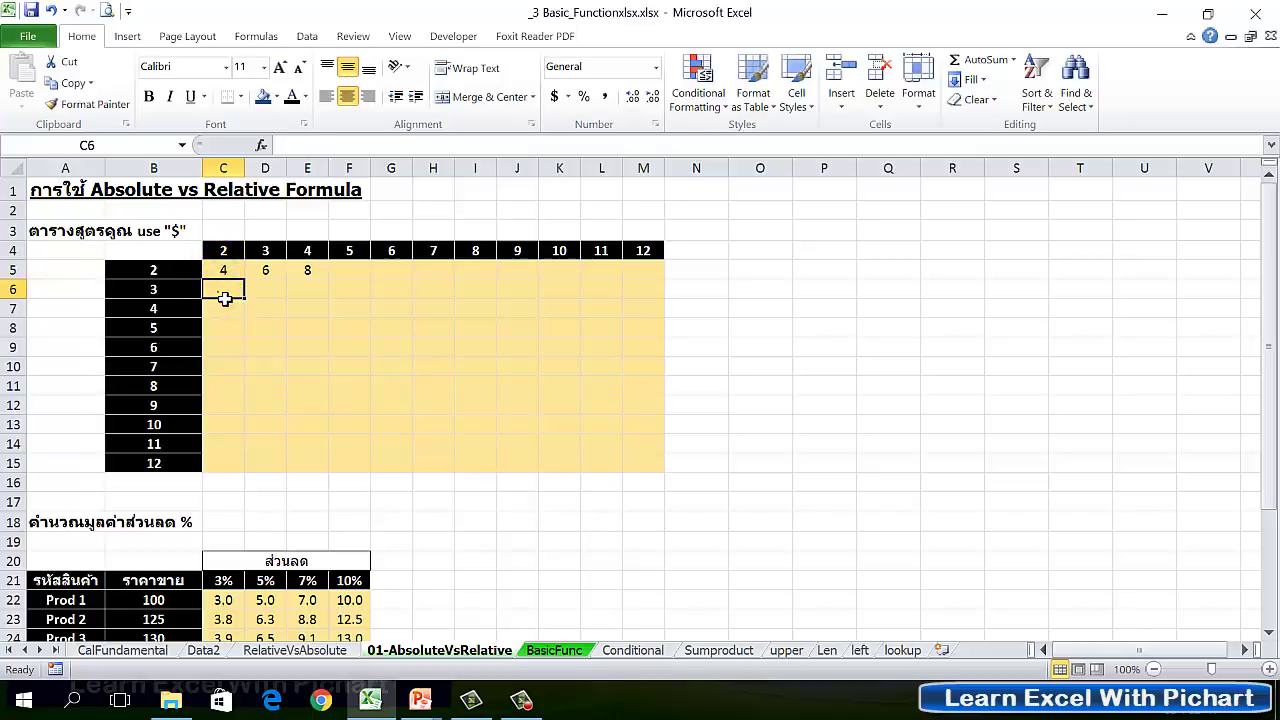
type("=")
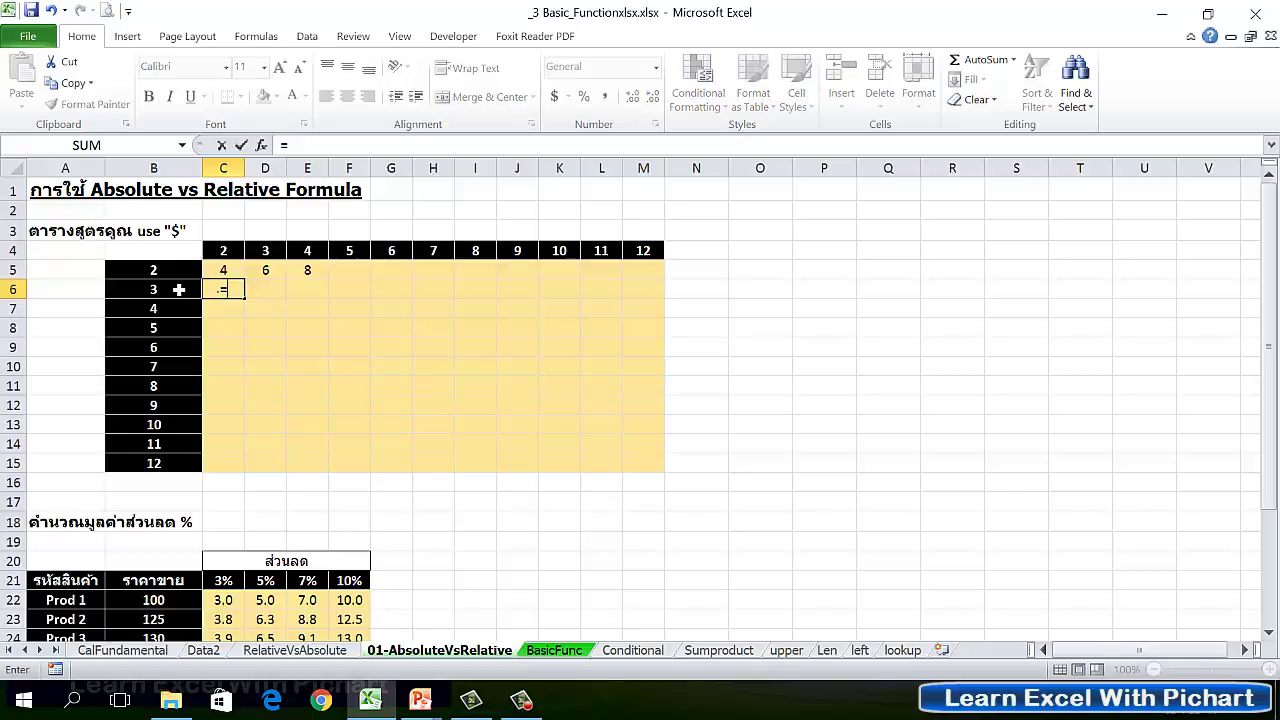
left_click(179, 289)
type("*")
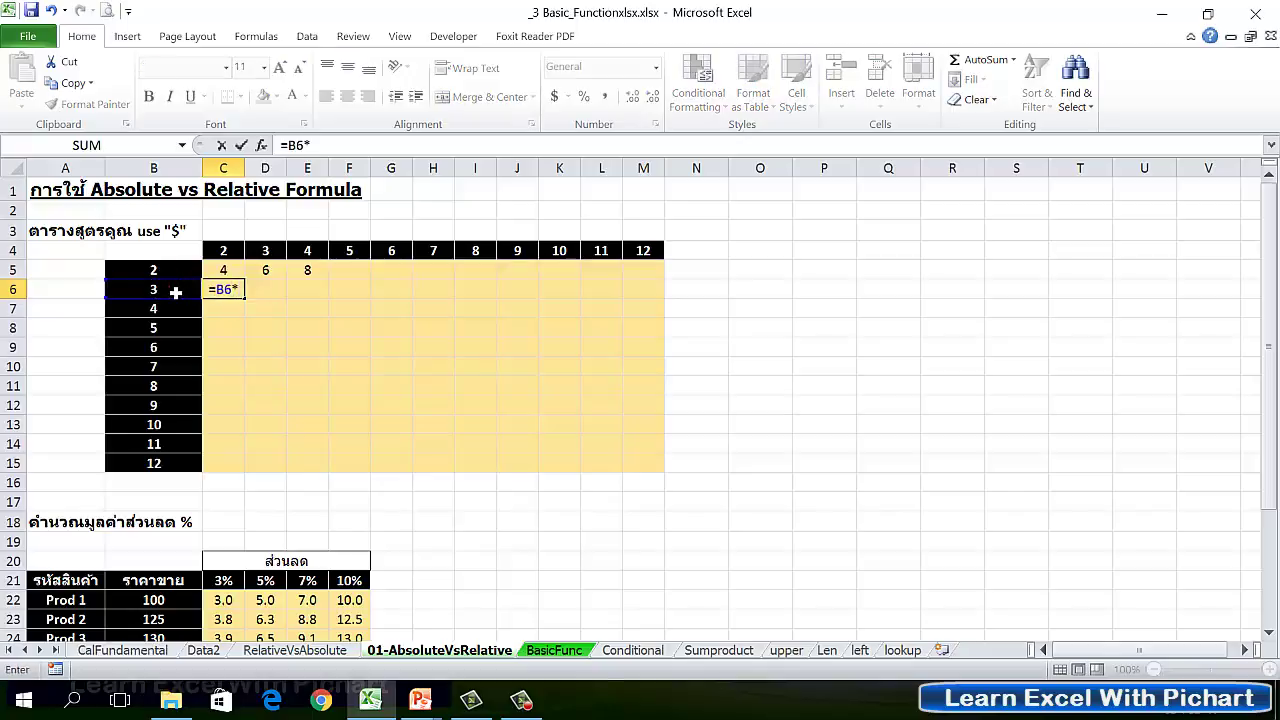
left_click(223, 254)
key("Return")
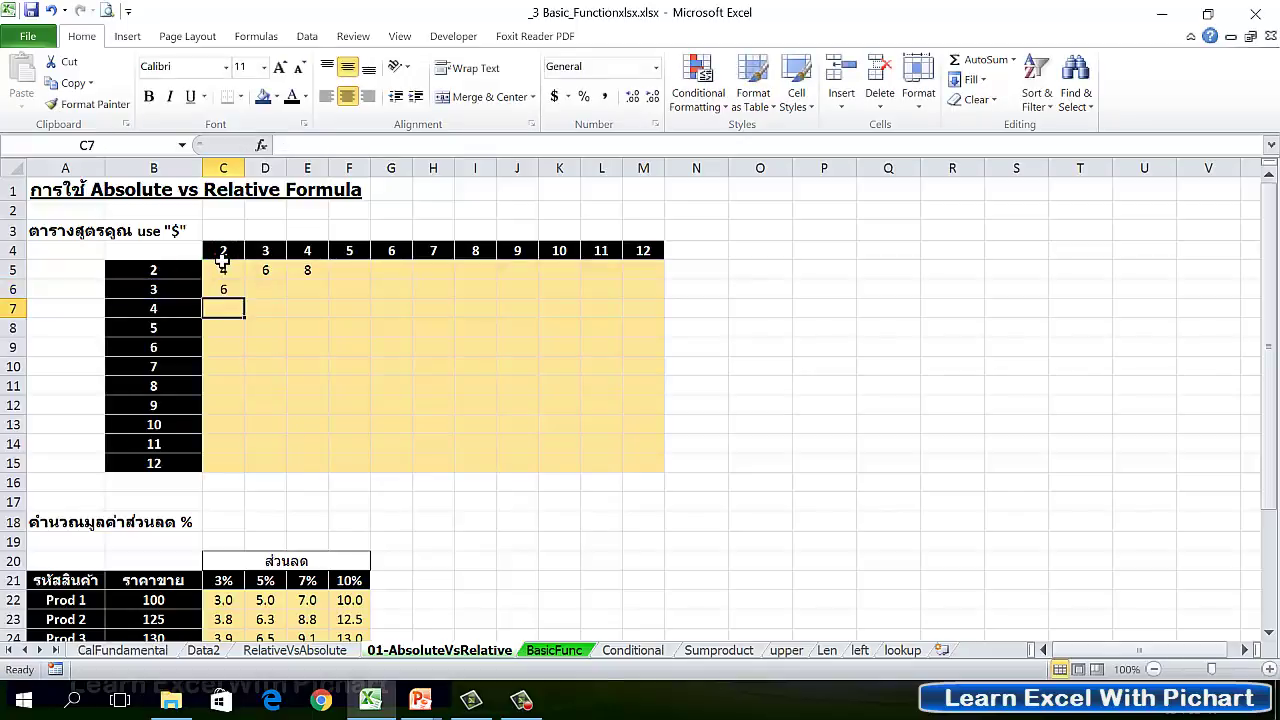
Enter =B7*C4 in C7 so it shows 8, then reselect C5
type("=")
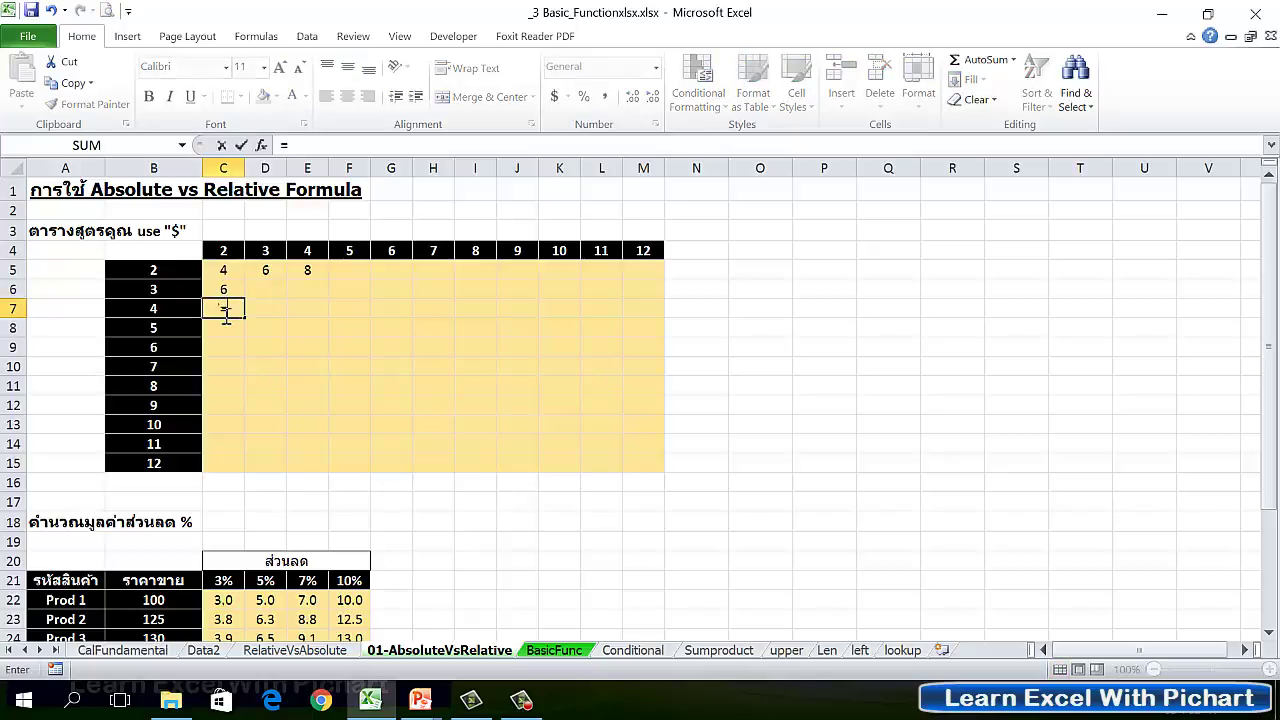
left_click(186, 312)
type("*")
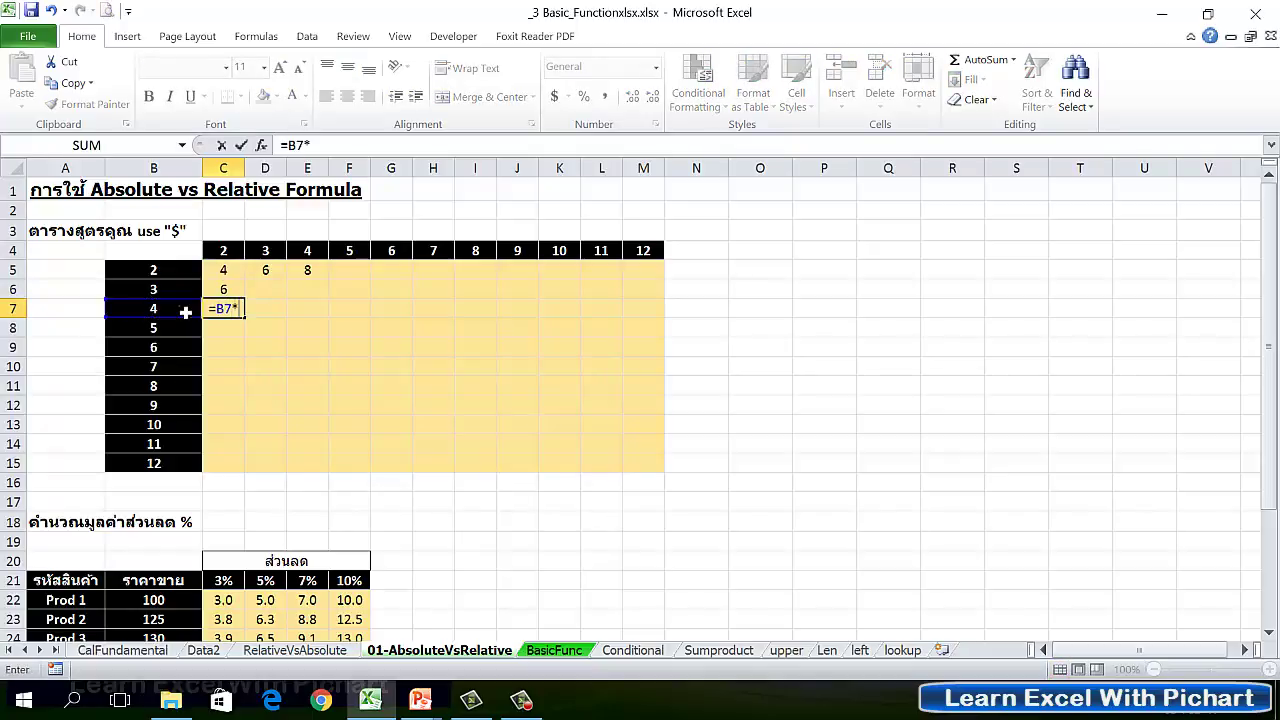
left_click(232, 256)
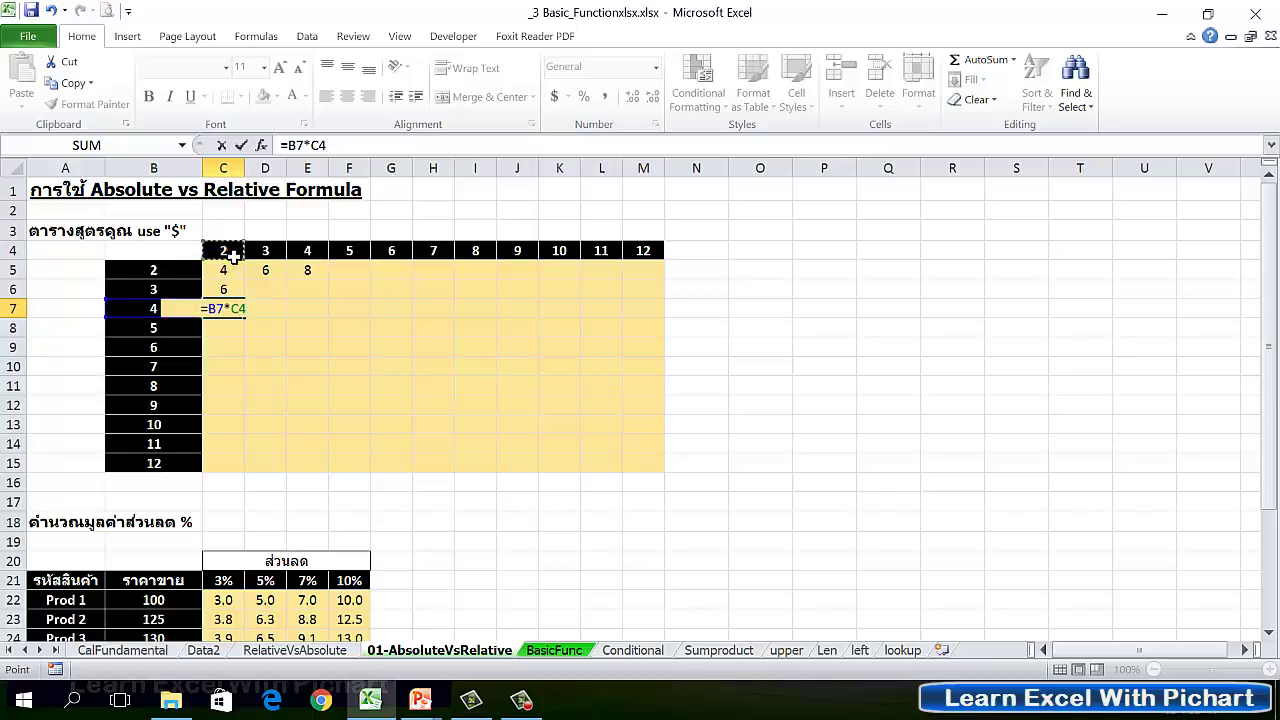
key("Return")
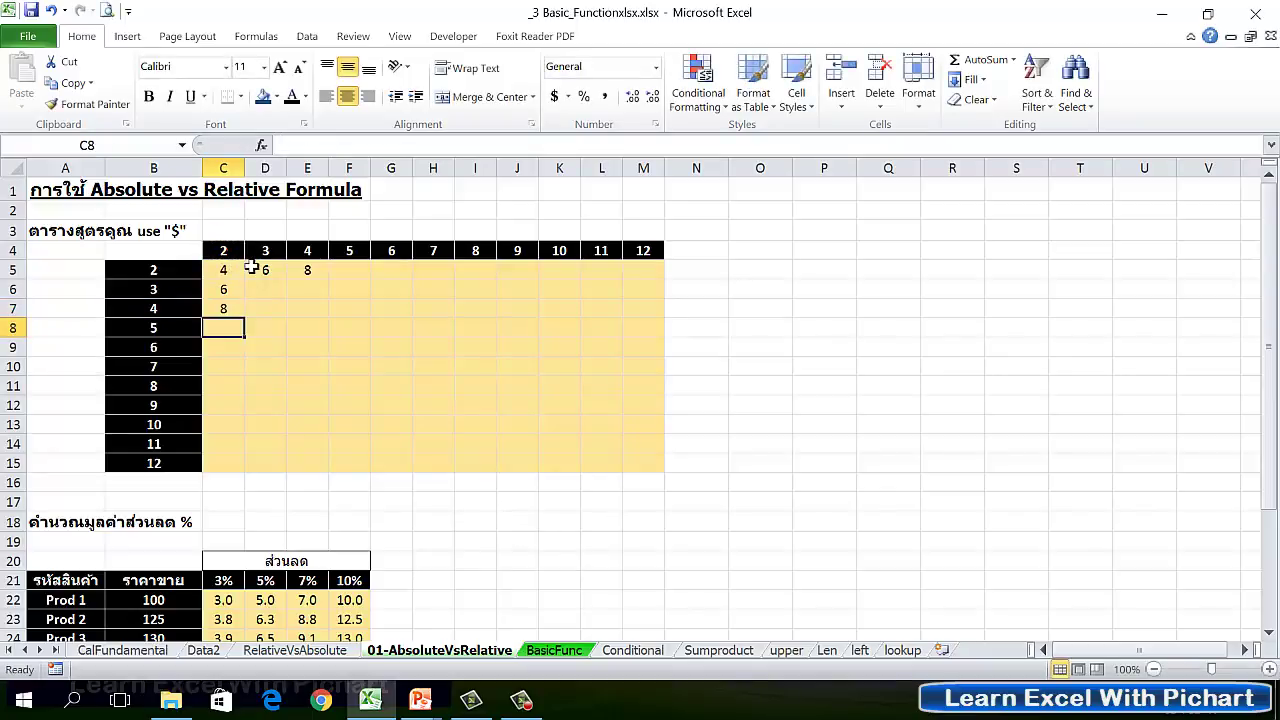
left_click(226, 269)
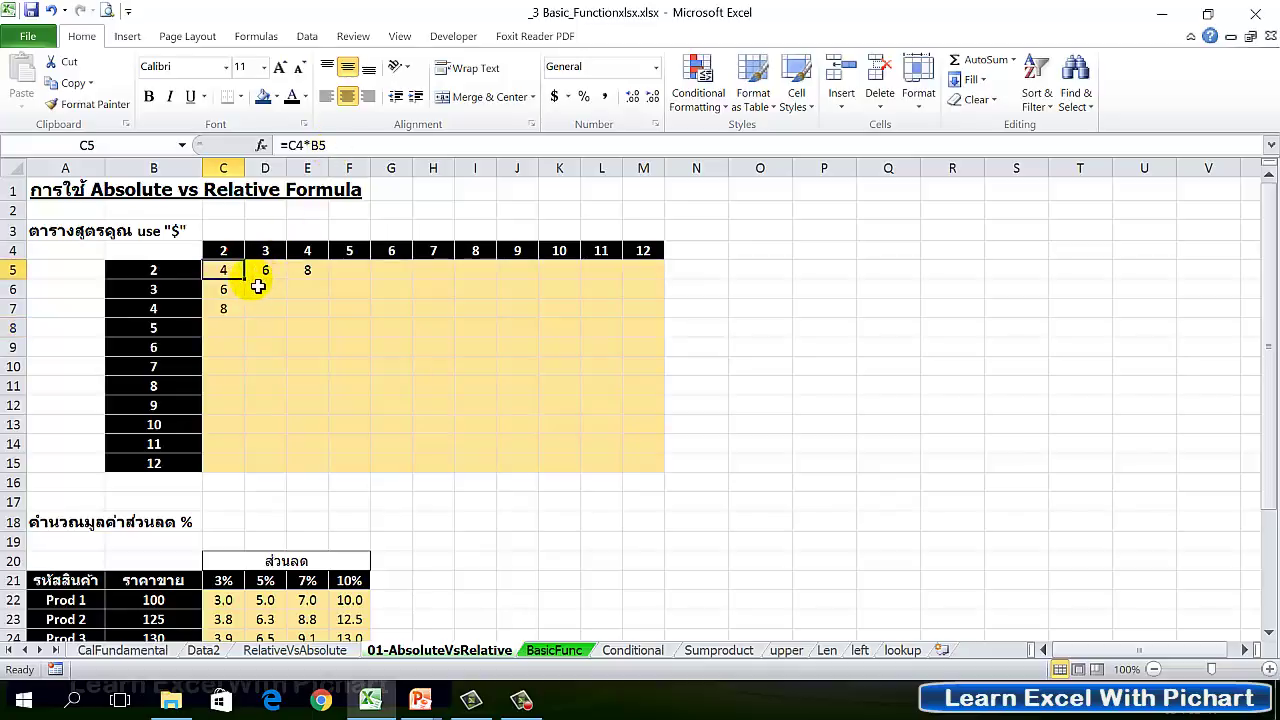
Copy C5's =C4*B5 across to M5 and inspect the shifted references in D5 and E5
left_click_drag(252, 285, 652, 295)
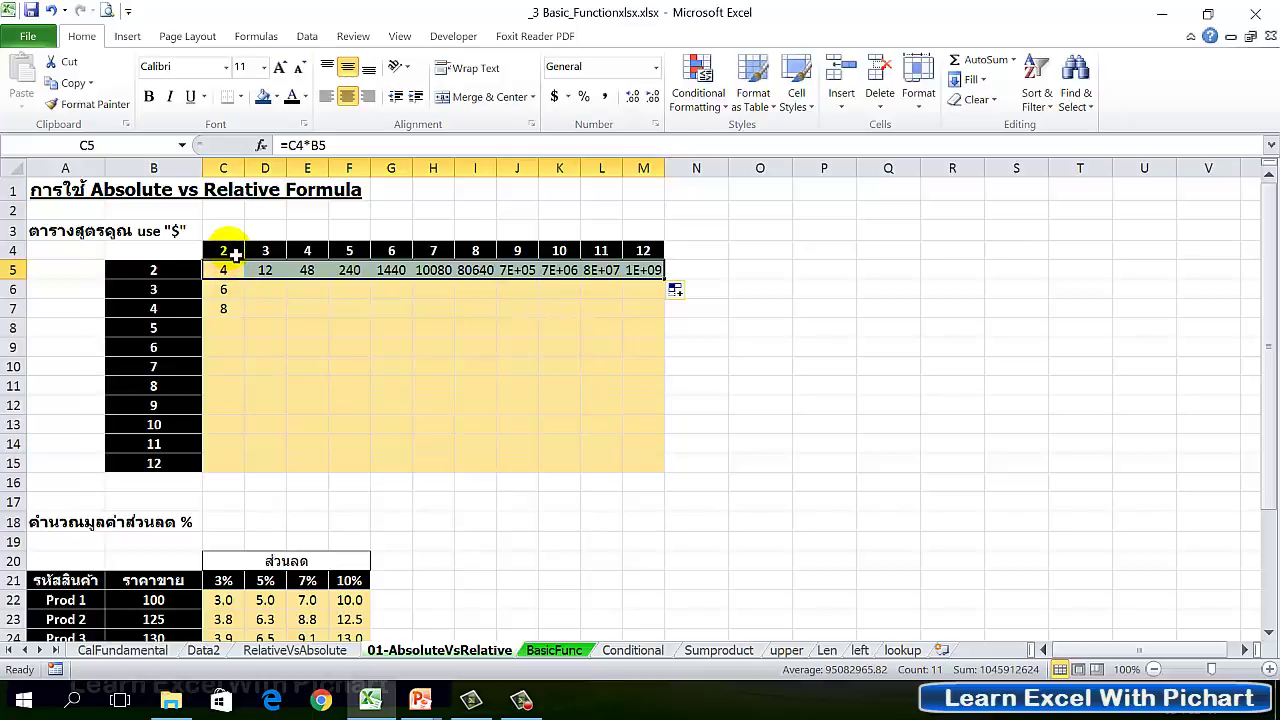
left_click(242, 276)
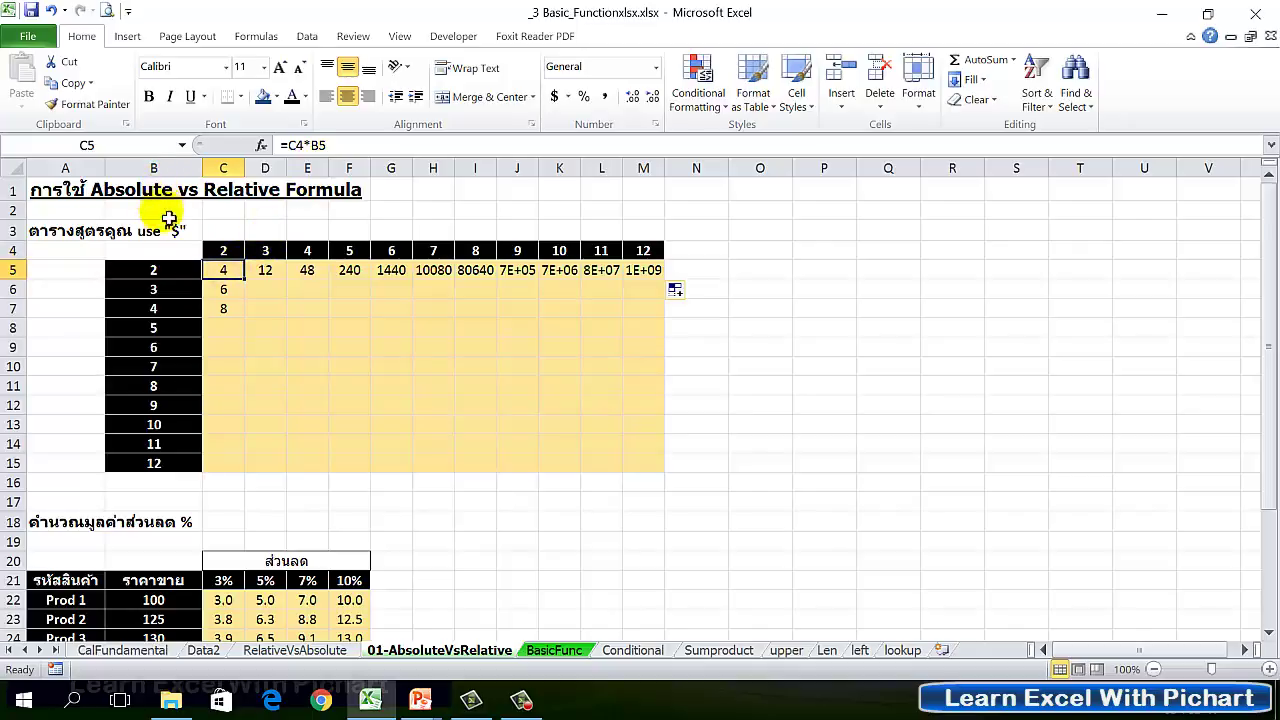
left_click(266, 273)
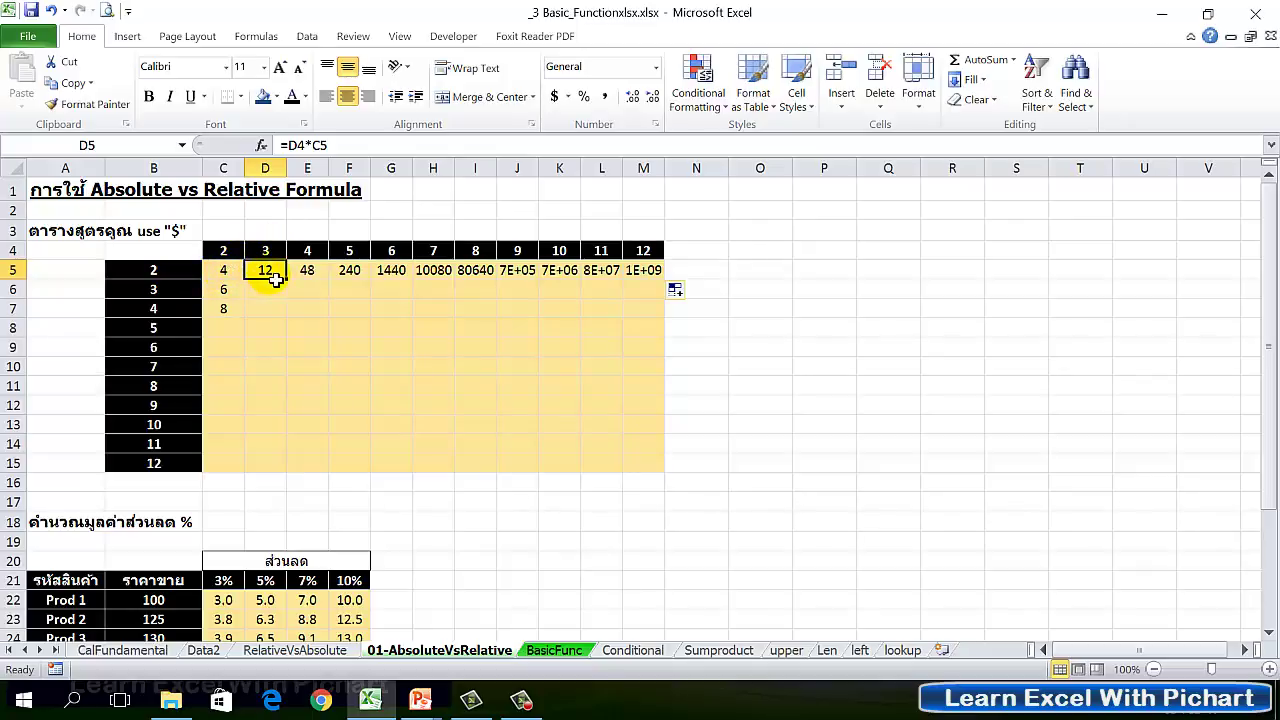
left_click(310, 276)
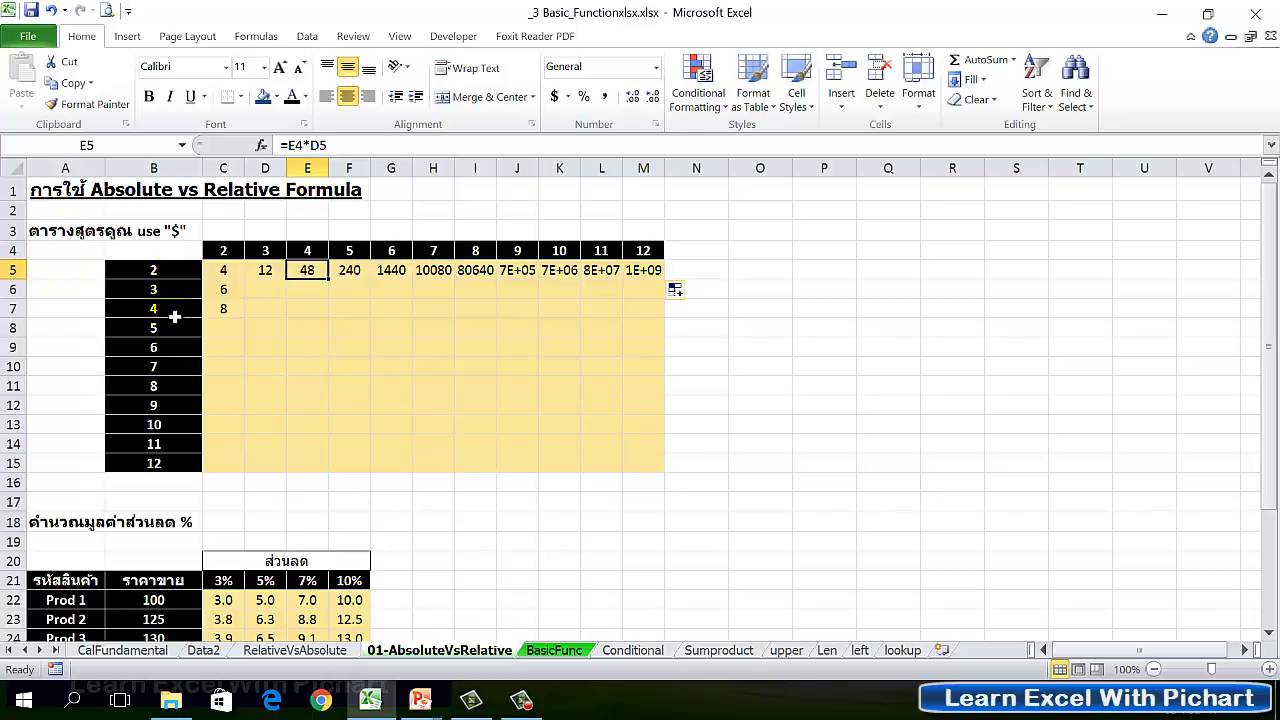
Compare the shifted formulas in C5–G5 against the column headers in C4–G4
left_click(224, 272)
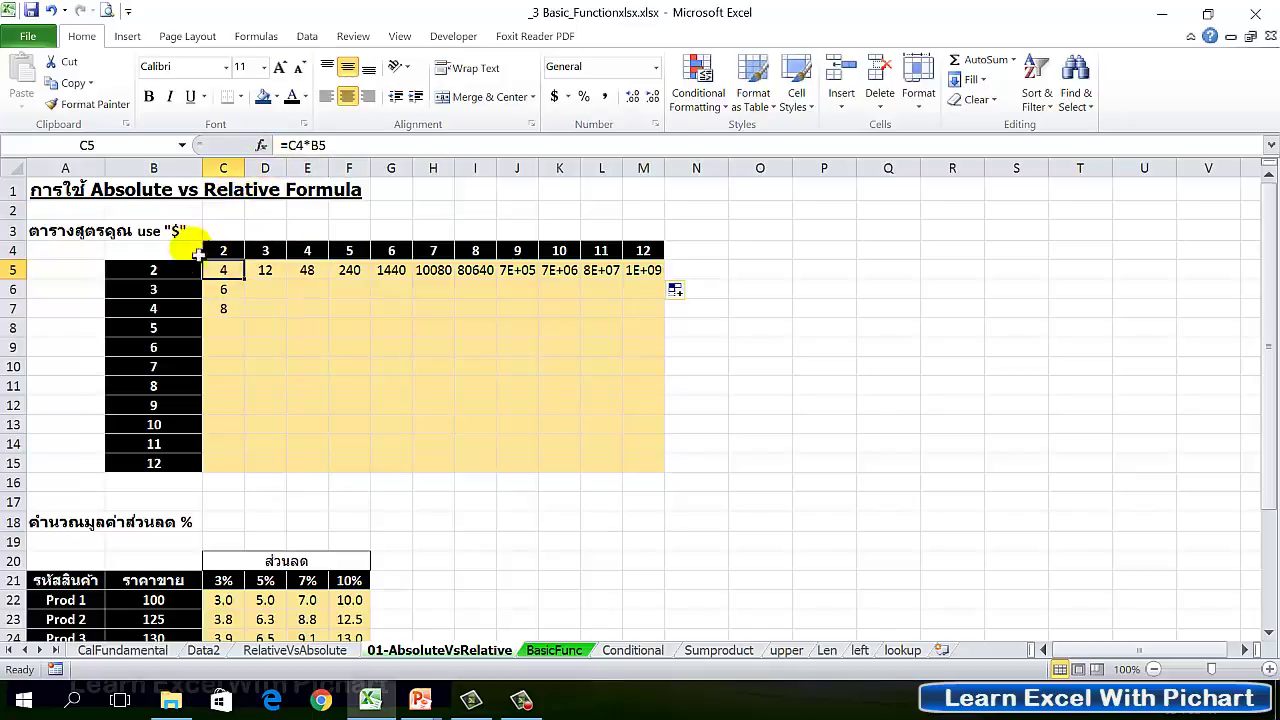
left_click(265, 275)
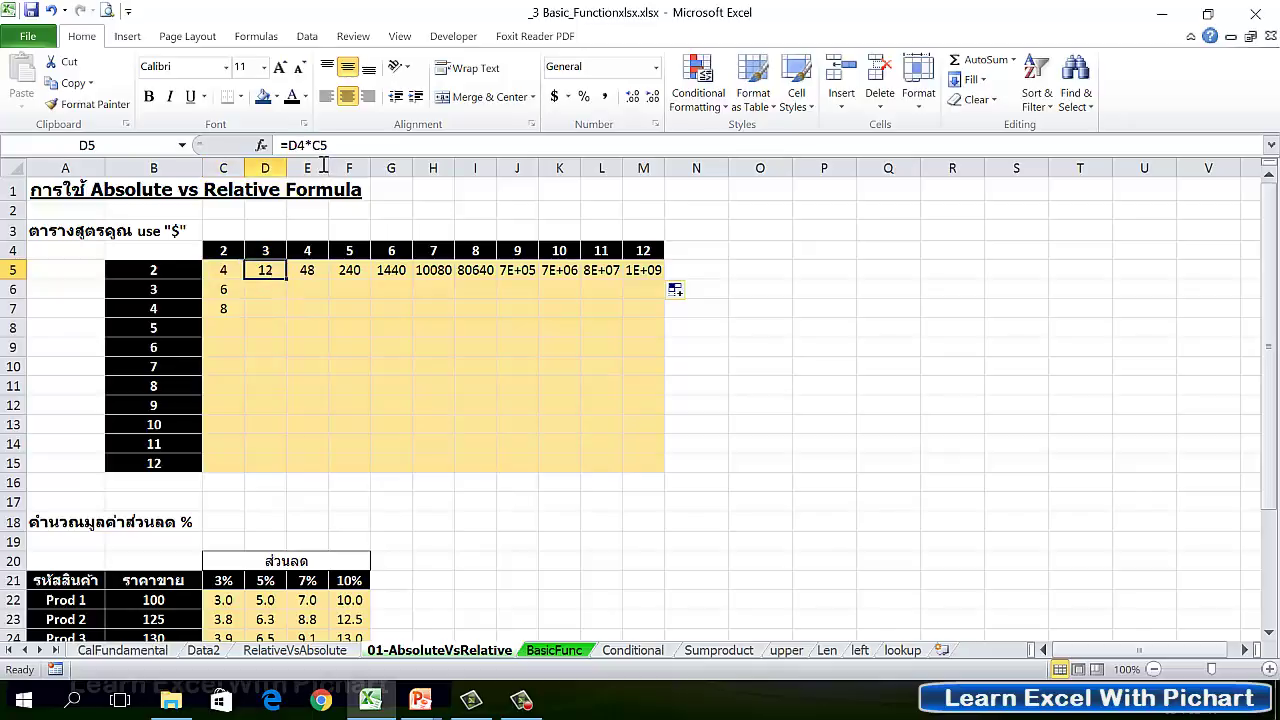
left_click(322, 272)
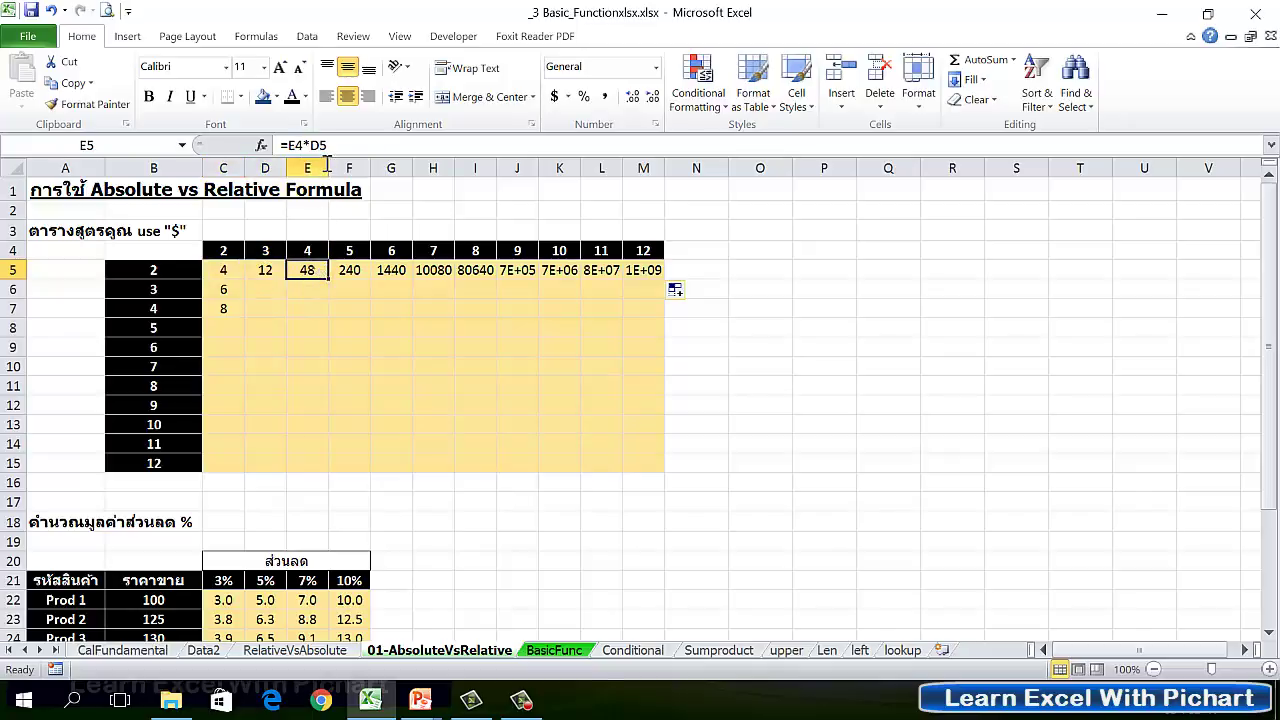
left_click(356, 272)
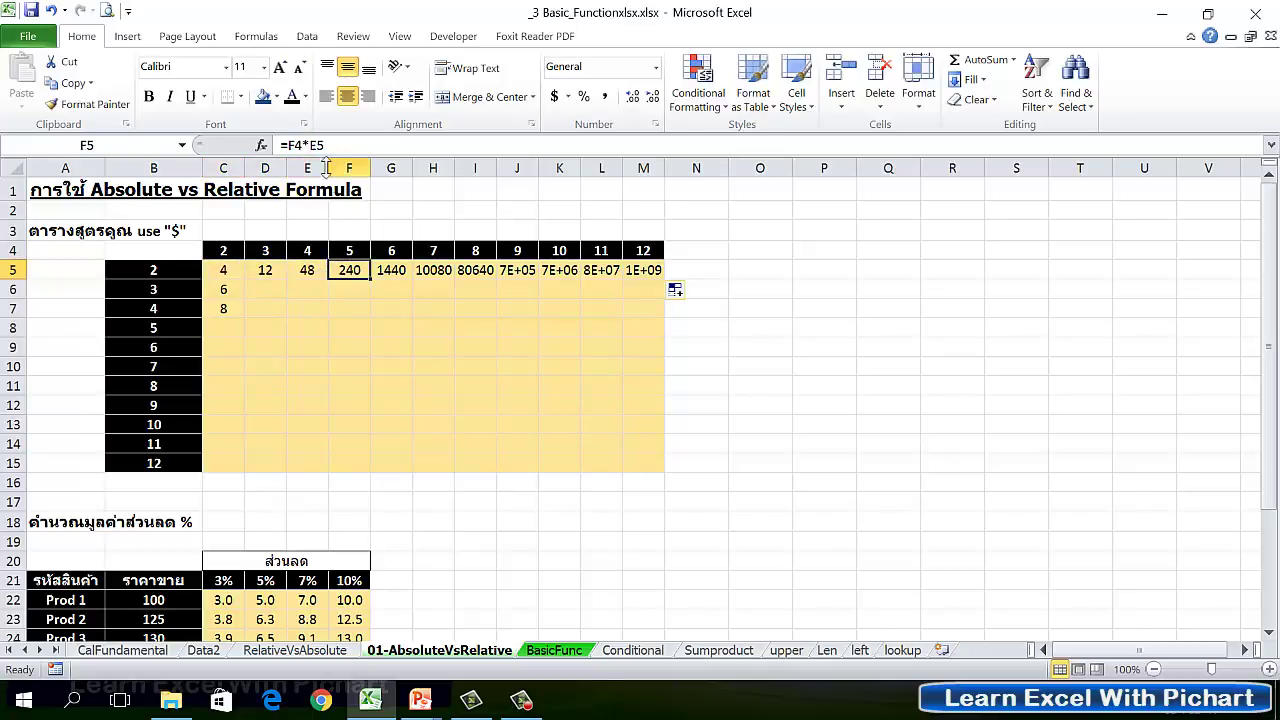
left_click(391, 273)
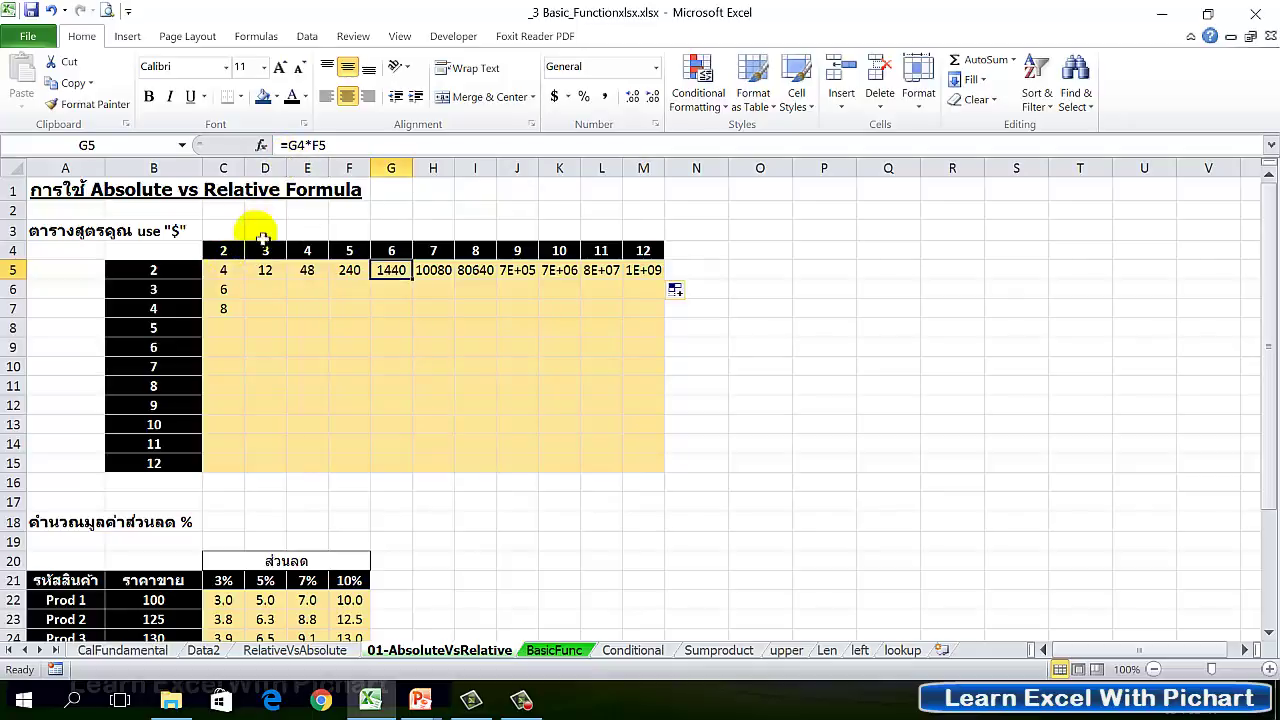
left_click(228, 251)
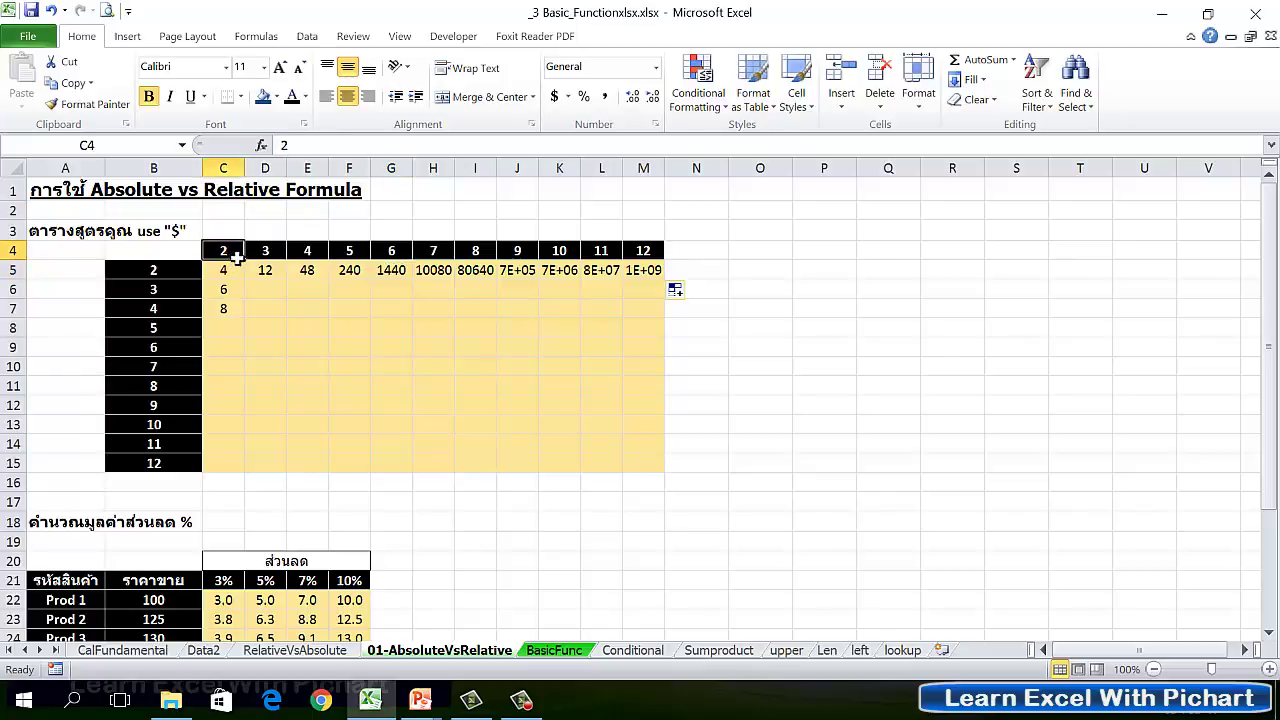
left_click(262, 253)
left_click(307, 255)
left_click(349, 254)
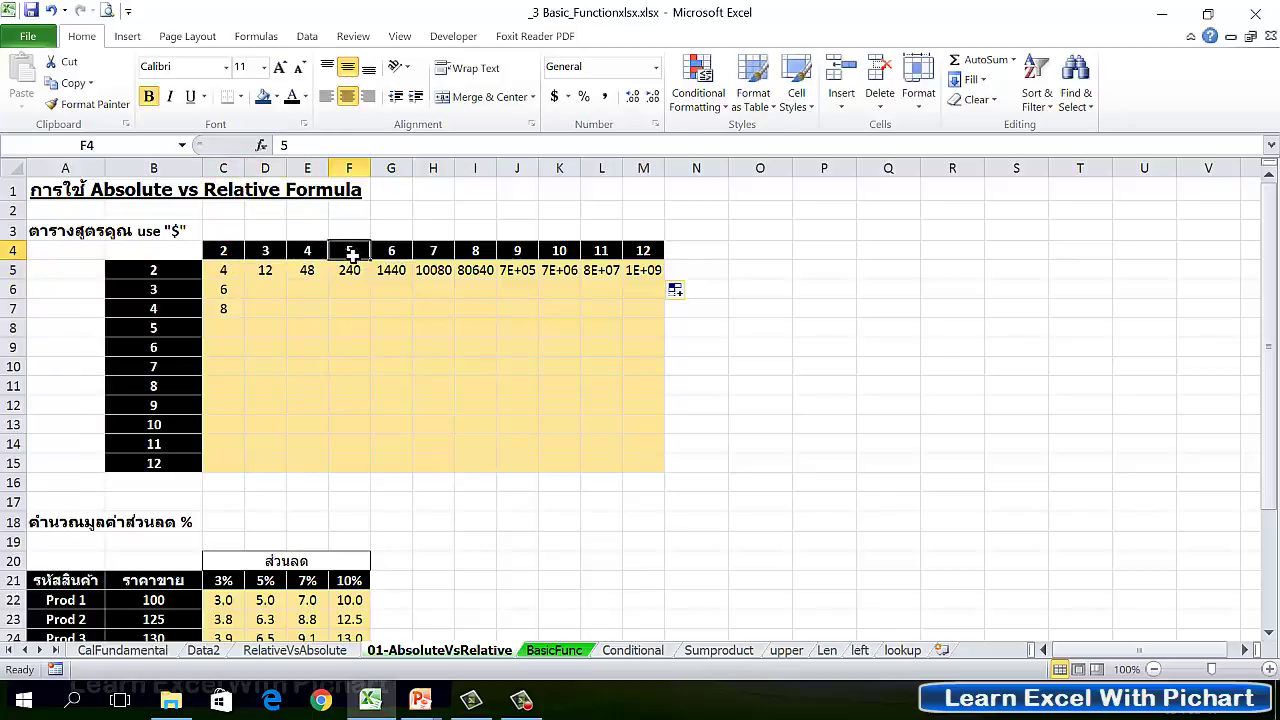
left_click(388, 252)
left_click(223, 270)
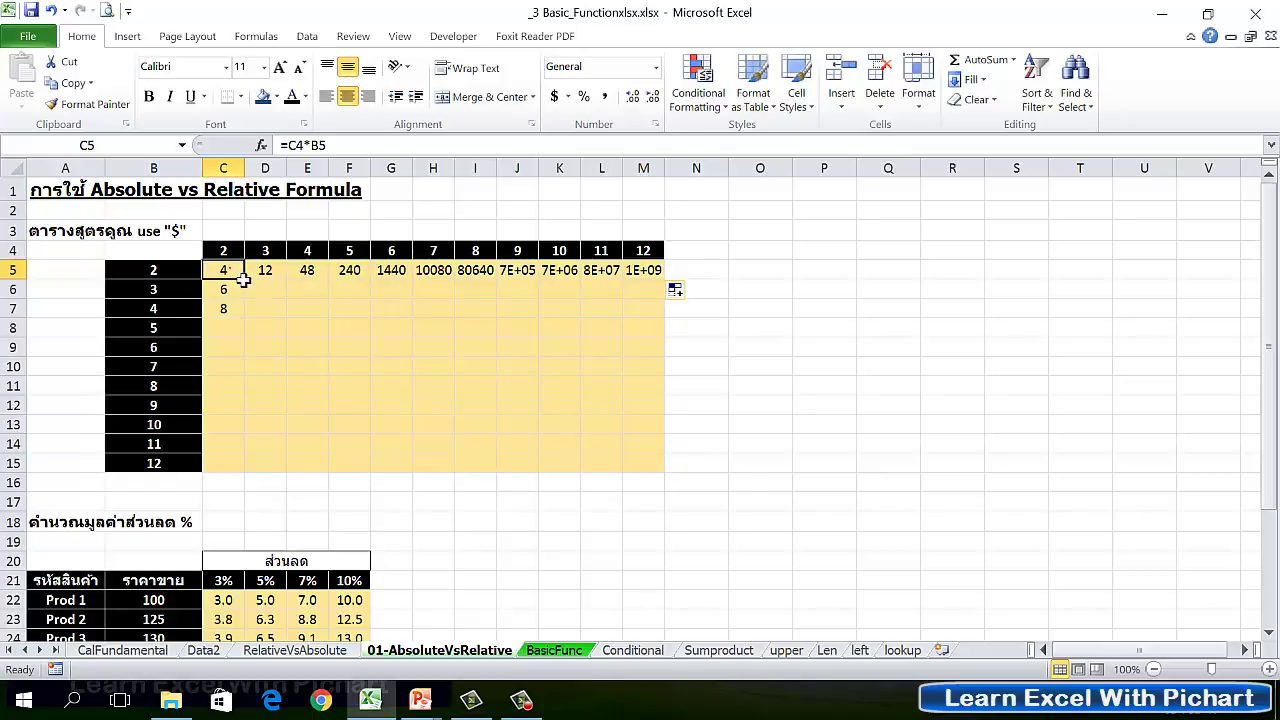
Fill C5:M5 down to row 15, producing runaway values like 6912 and #####
mouse_move(230, 272)
left_mouse_down()
mouse_move(645, 270)
mouse_move(672, 483)
left_mouse_up()
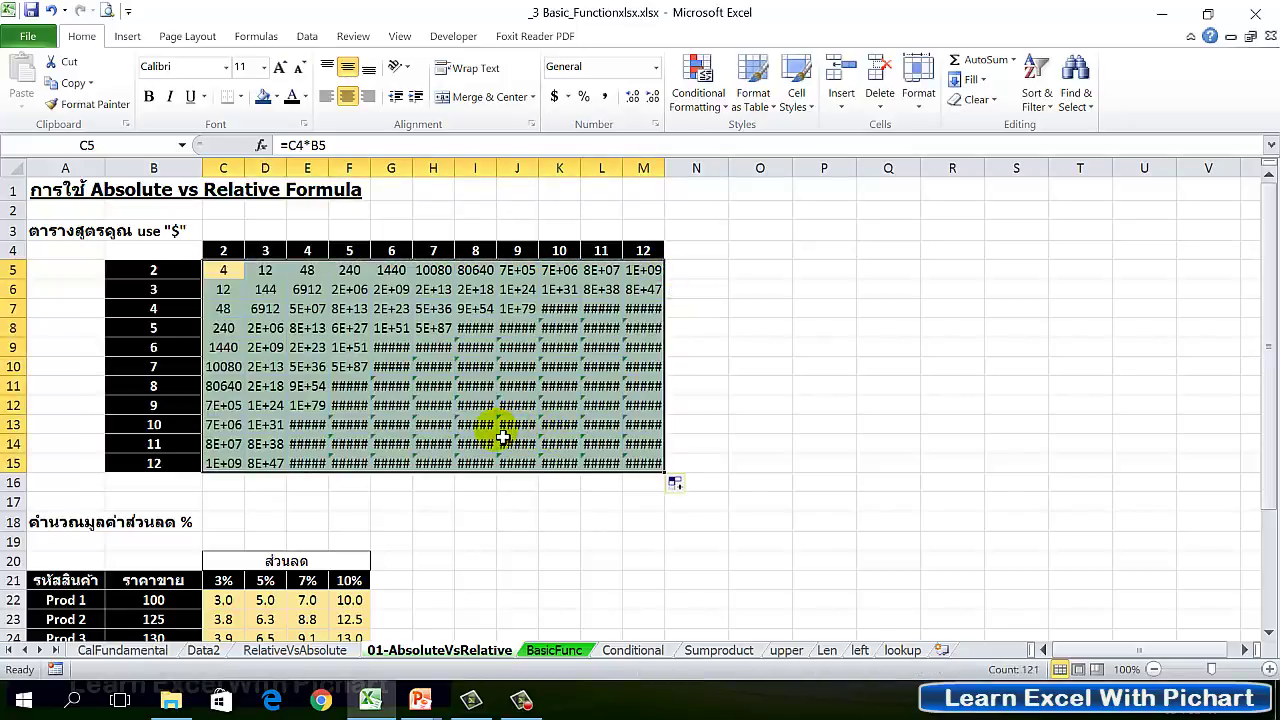
mouse_move(225, 272)
left_mouse_down()
mouse_move(490, 335)
mouse_move(640, 470)
left_mouse_up()
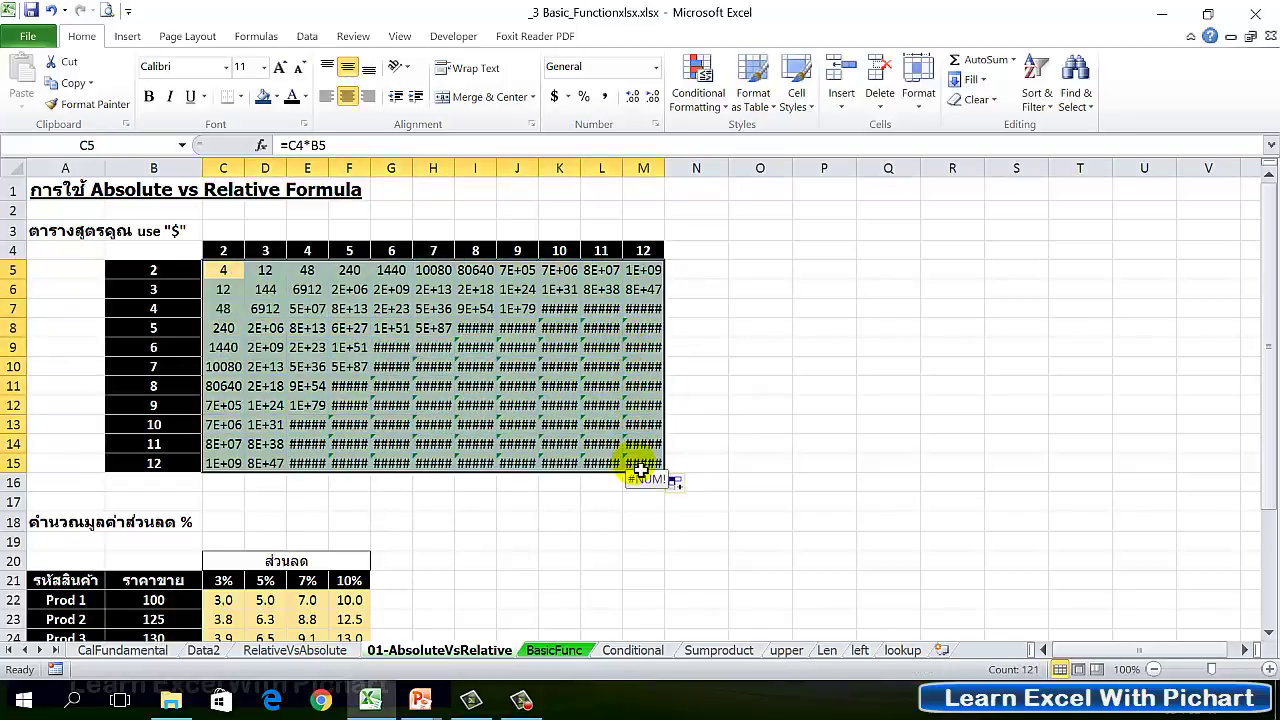
Delete the contents of C5:M15 and start re-entering =C4*B5 in C5
key("Delete")
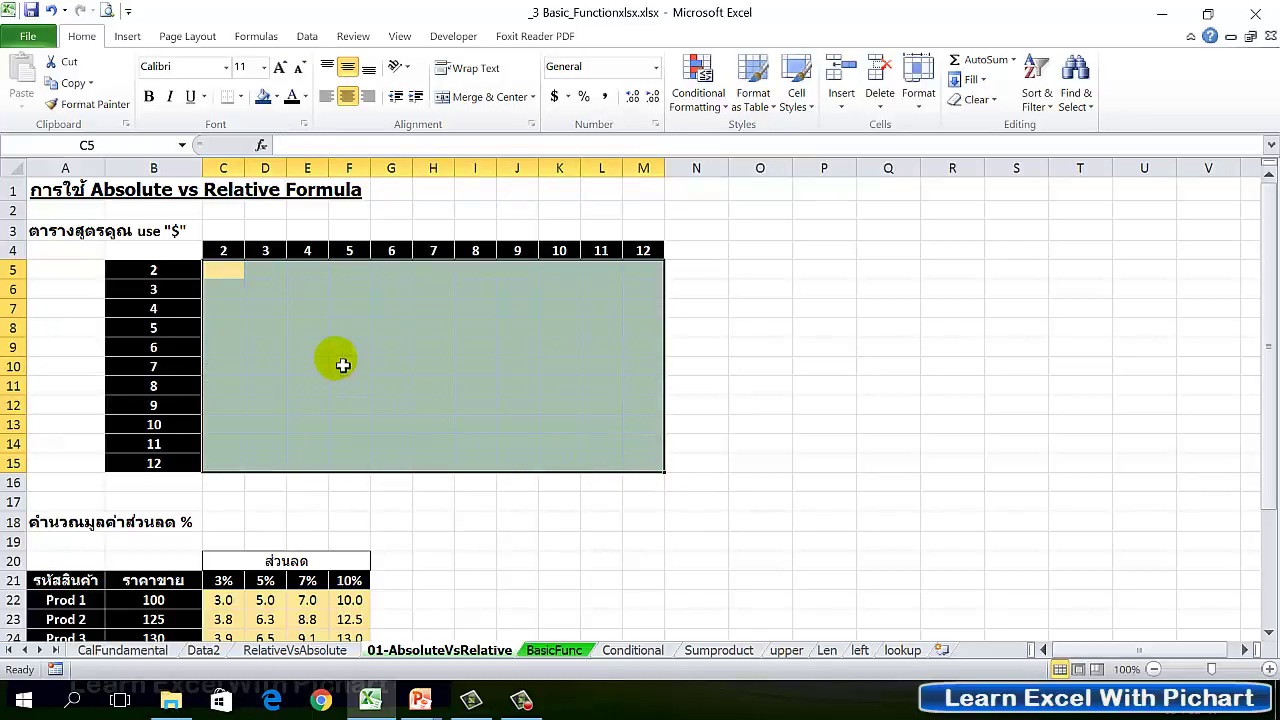
left_click(240, 281)
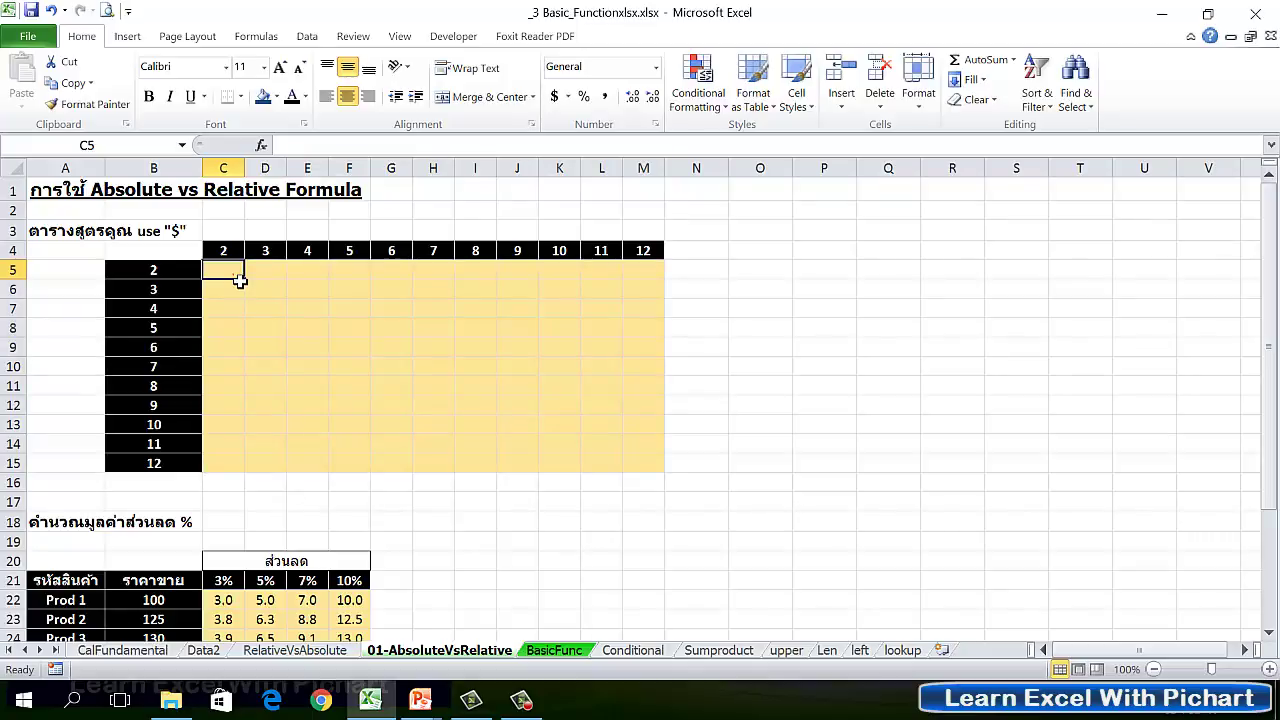
type("=")
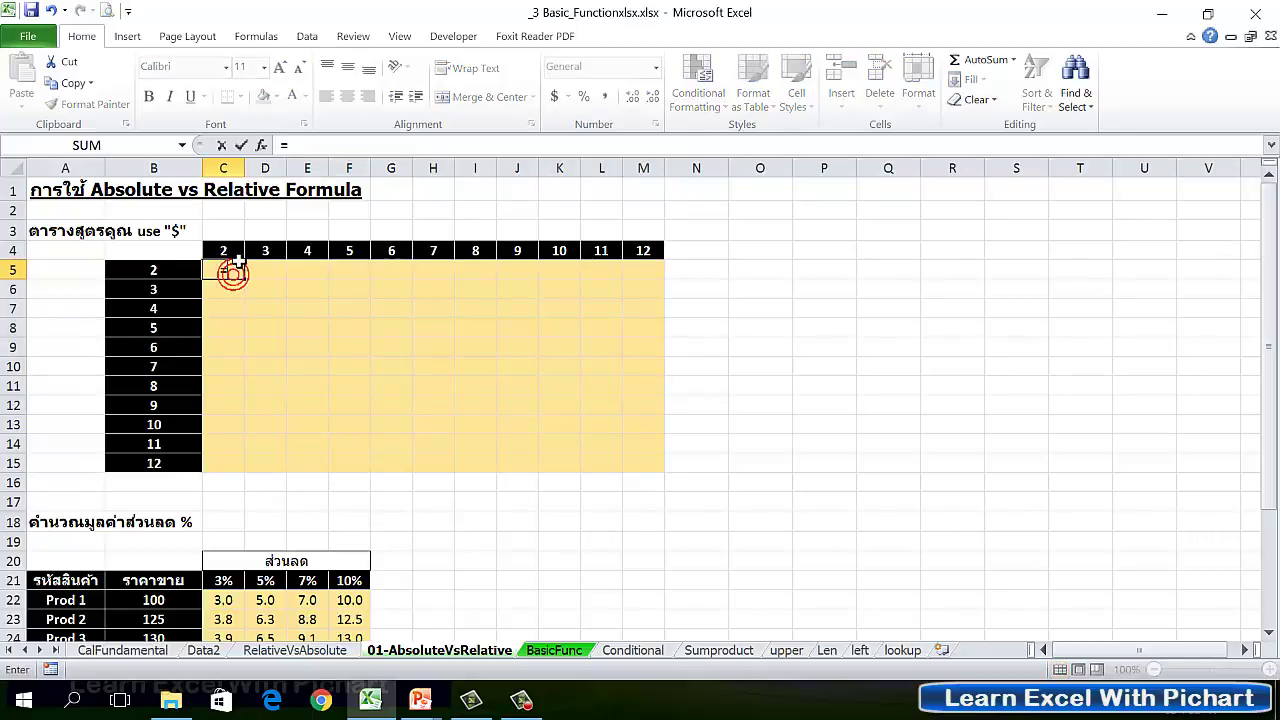
left_click(236, 256)
type("*")
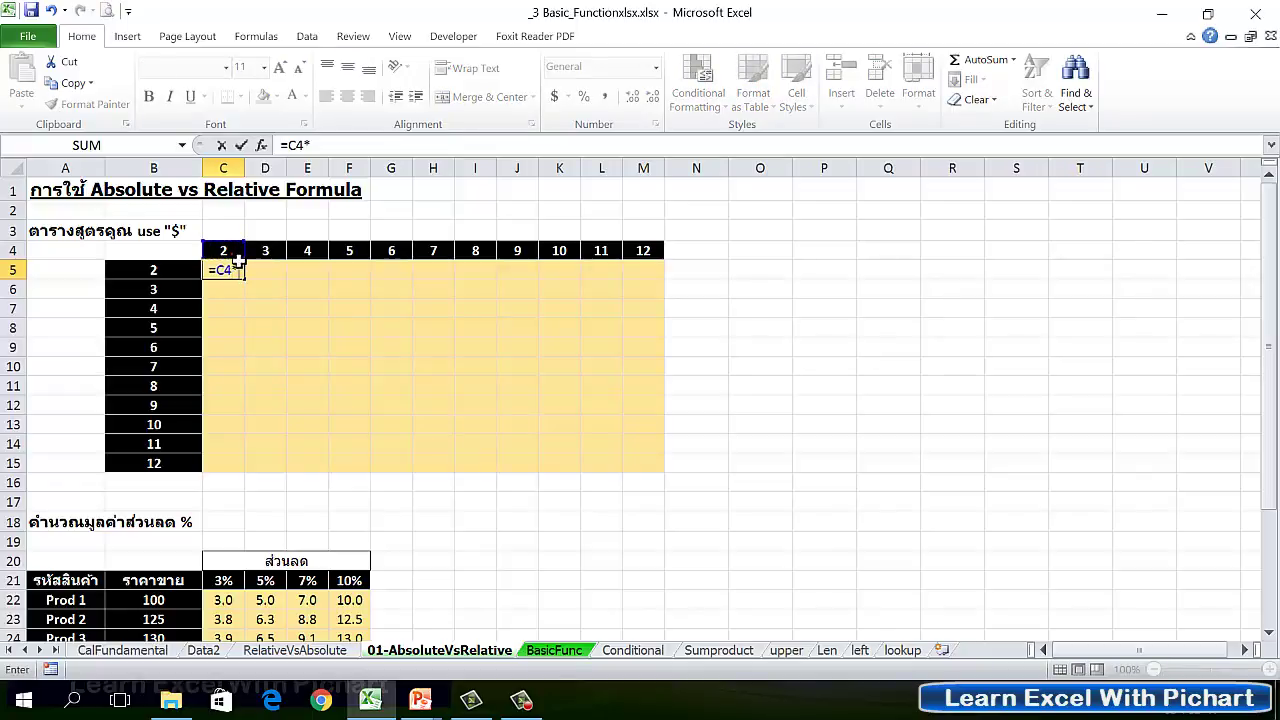
left_click(192, 274)
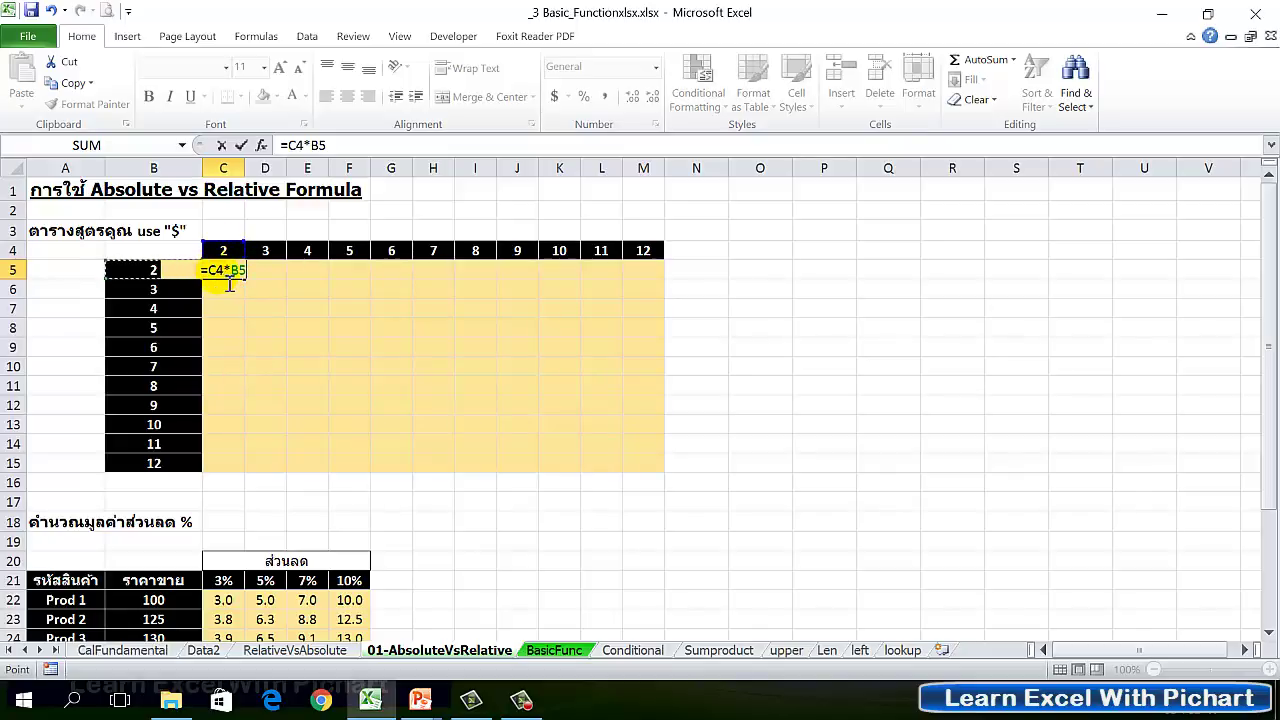
Change C5's formula to =C$4*$B5, locking row 4 and column B, so it returns 4
key("F2")
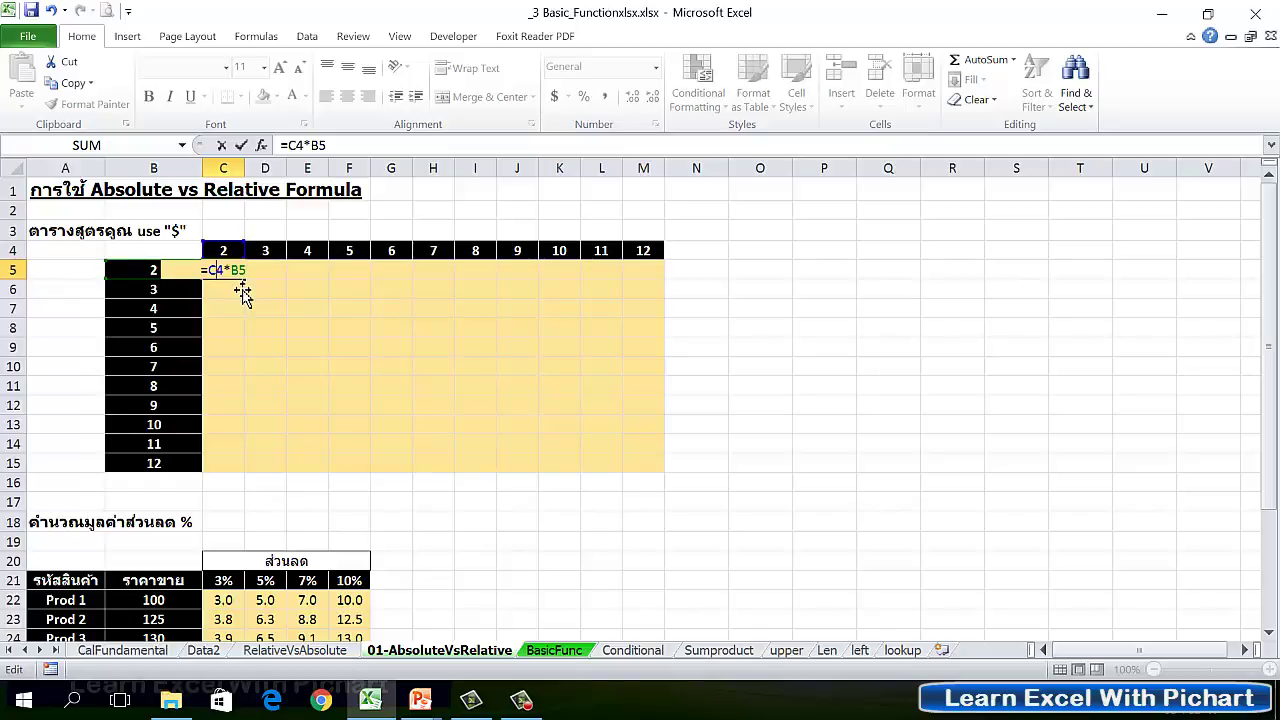
type("$")
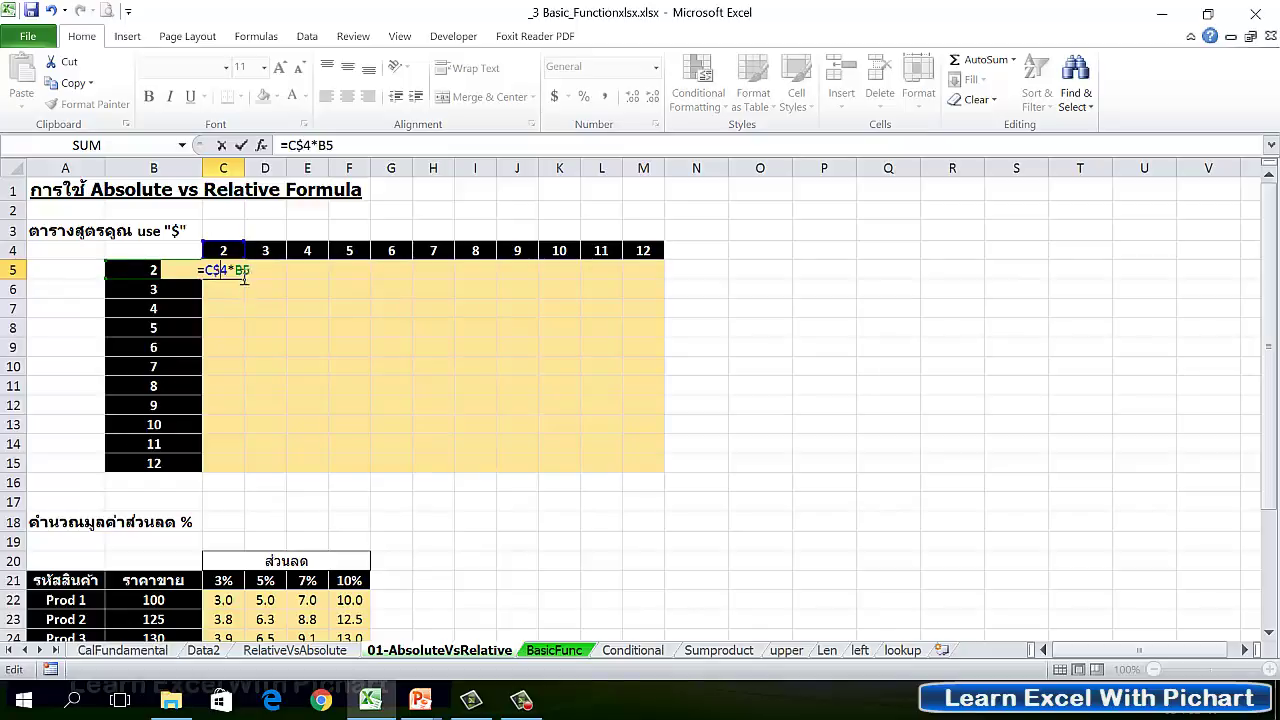
left_click(237, 289)
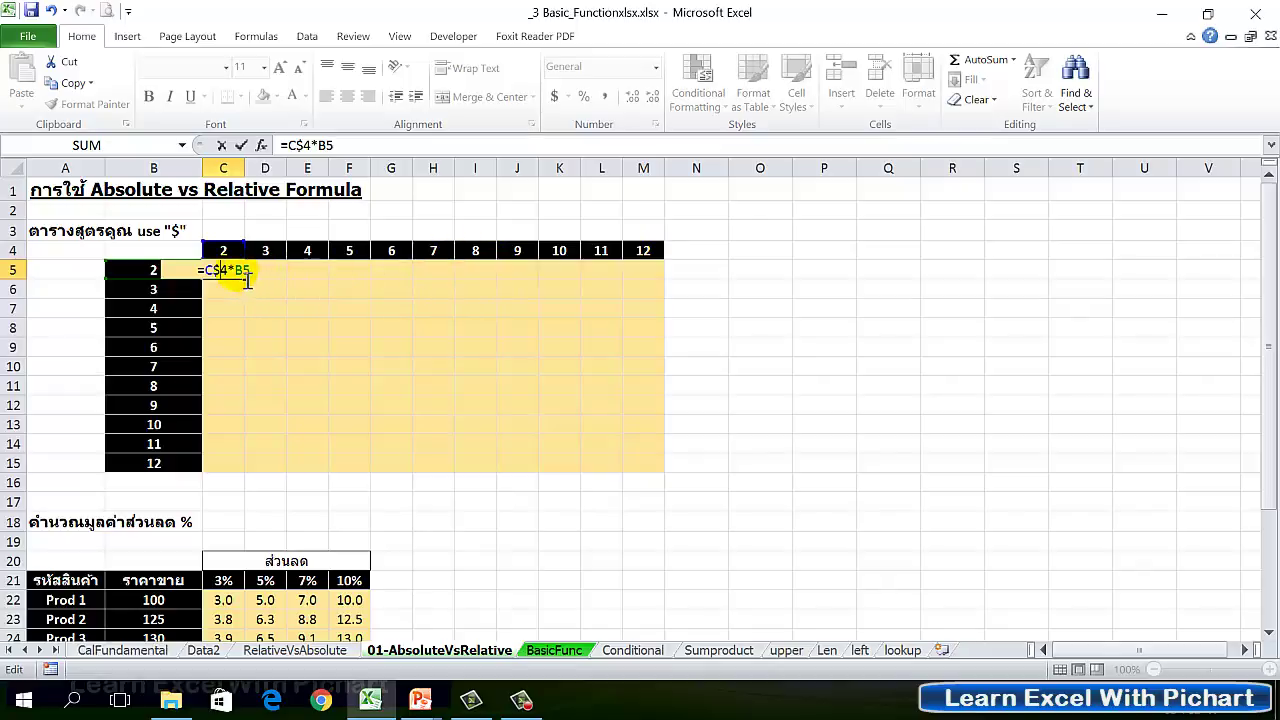
left_click(151, 269)
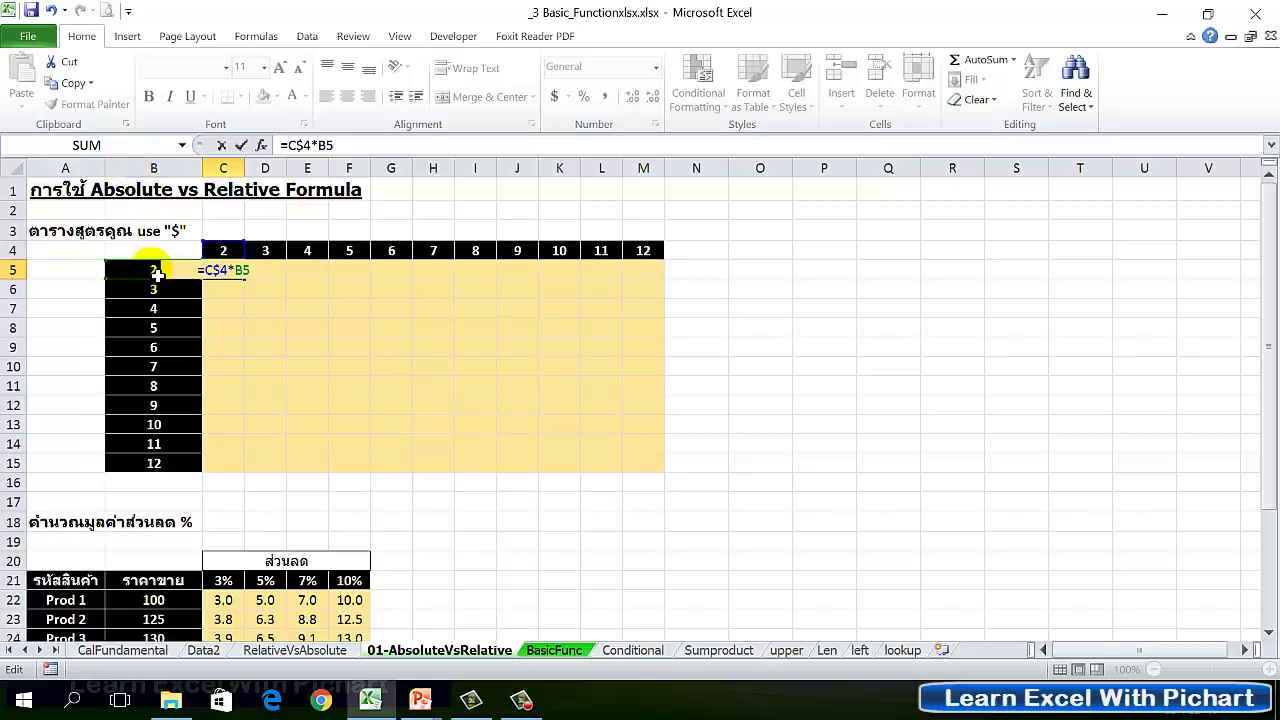
type("E")
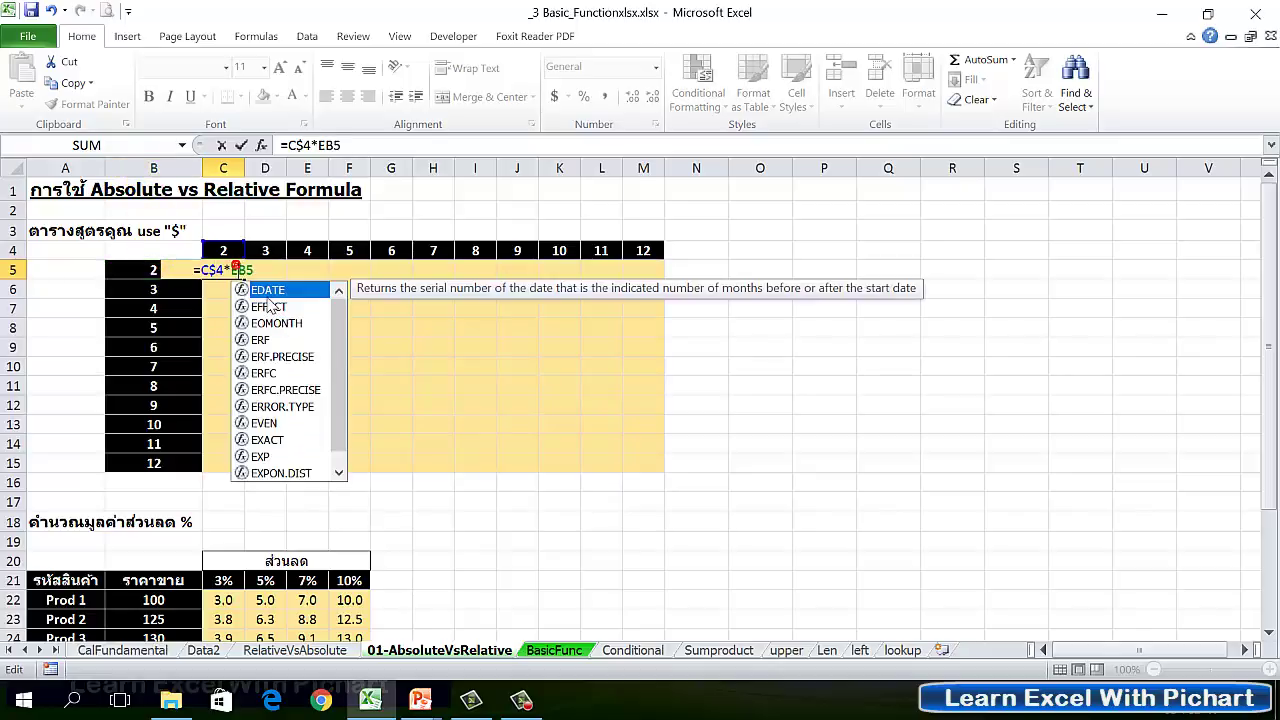
key("BackSpace")
type("$")
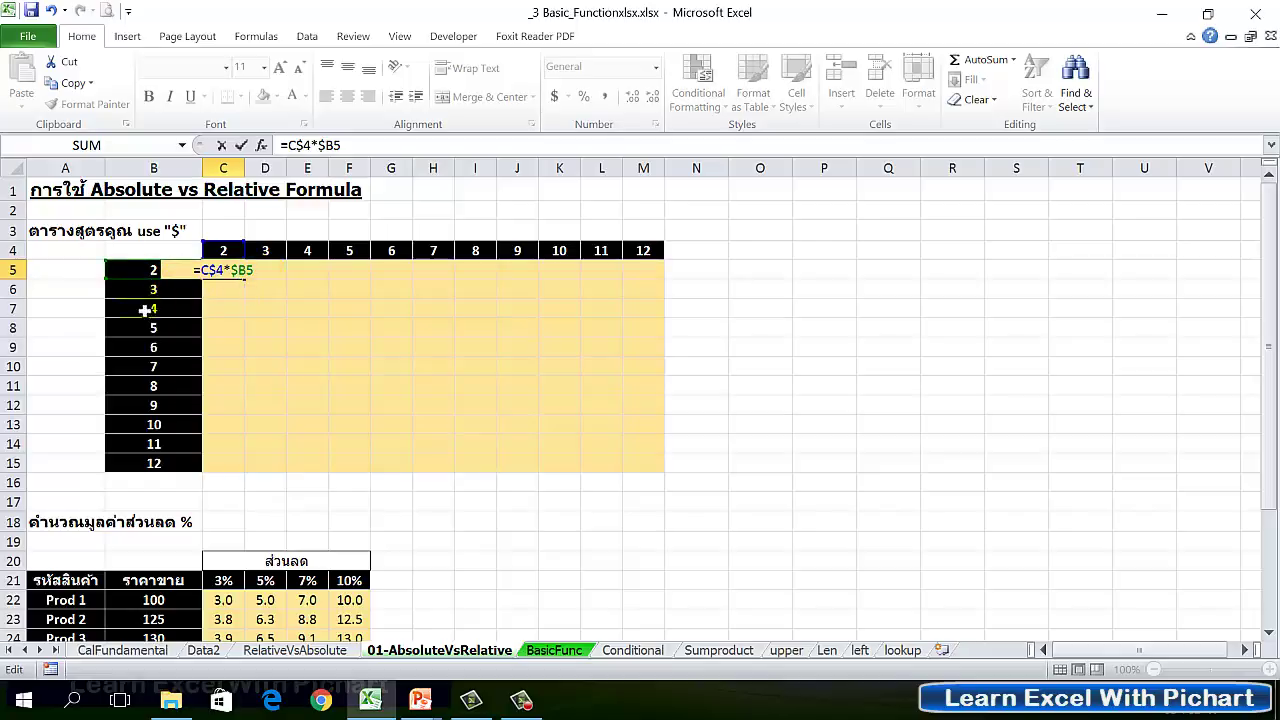
key("Left")
key("Left")
left_click(243, 314)
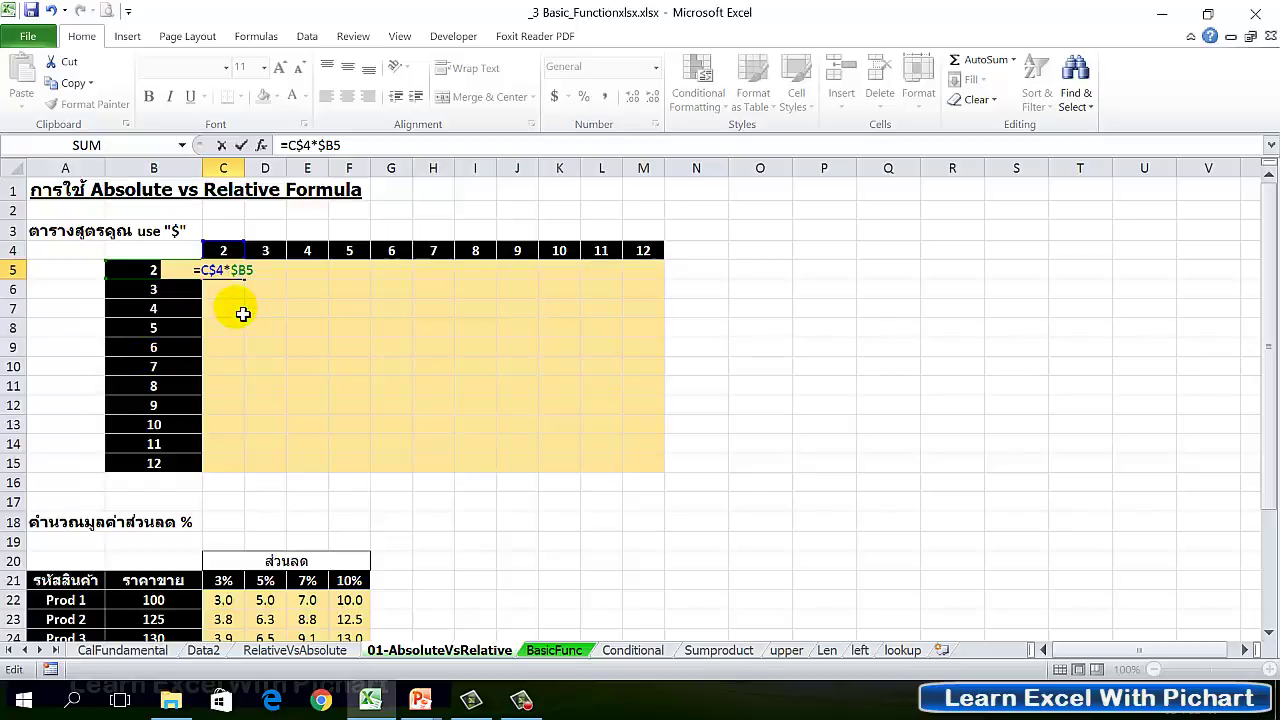
key("Return")
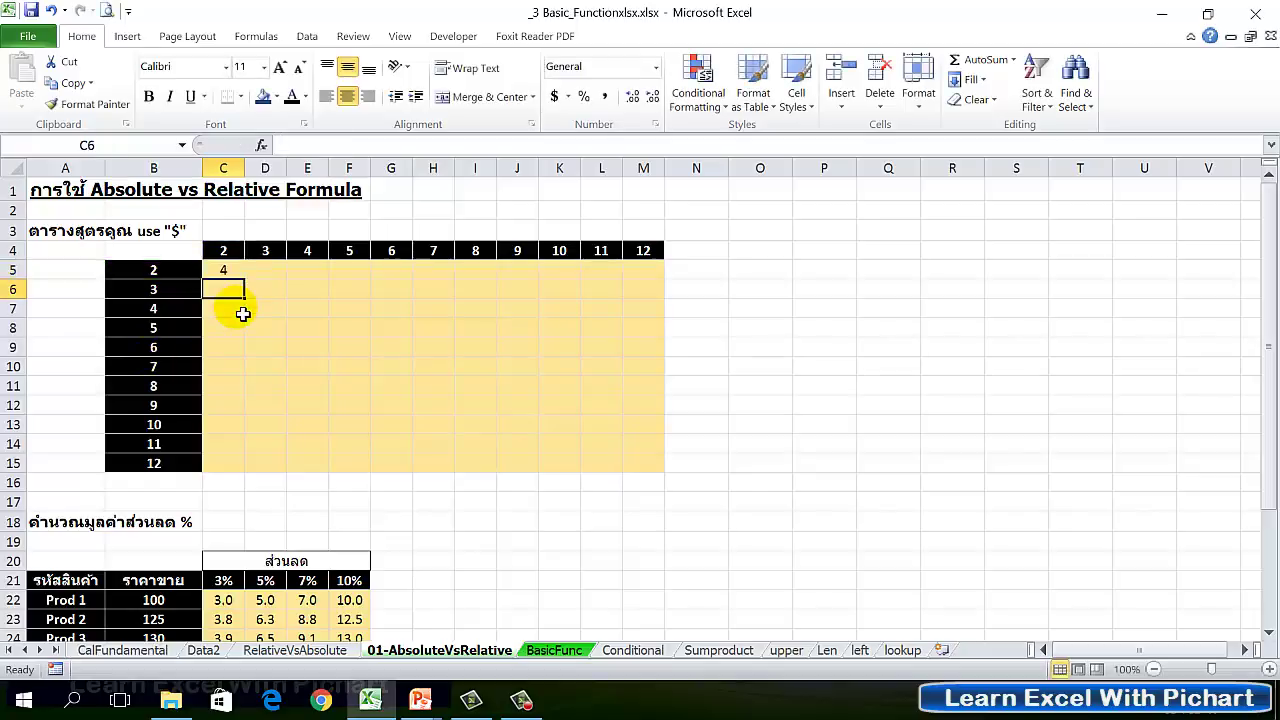
Copy C5's formula across row 5 to M5, then down into C6
left_click(240, 272)
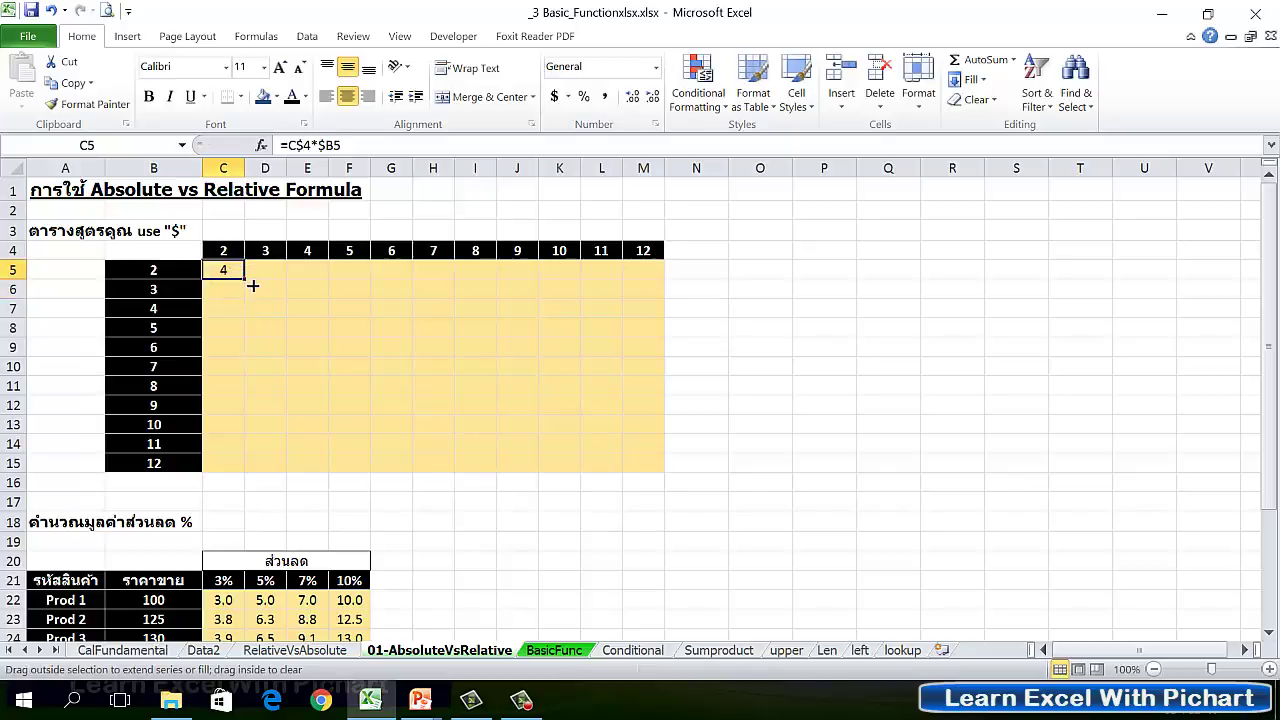
left_click_drag(253, 286, 667, 292)
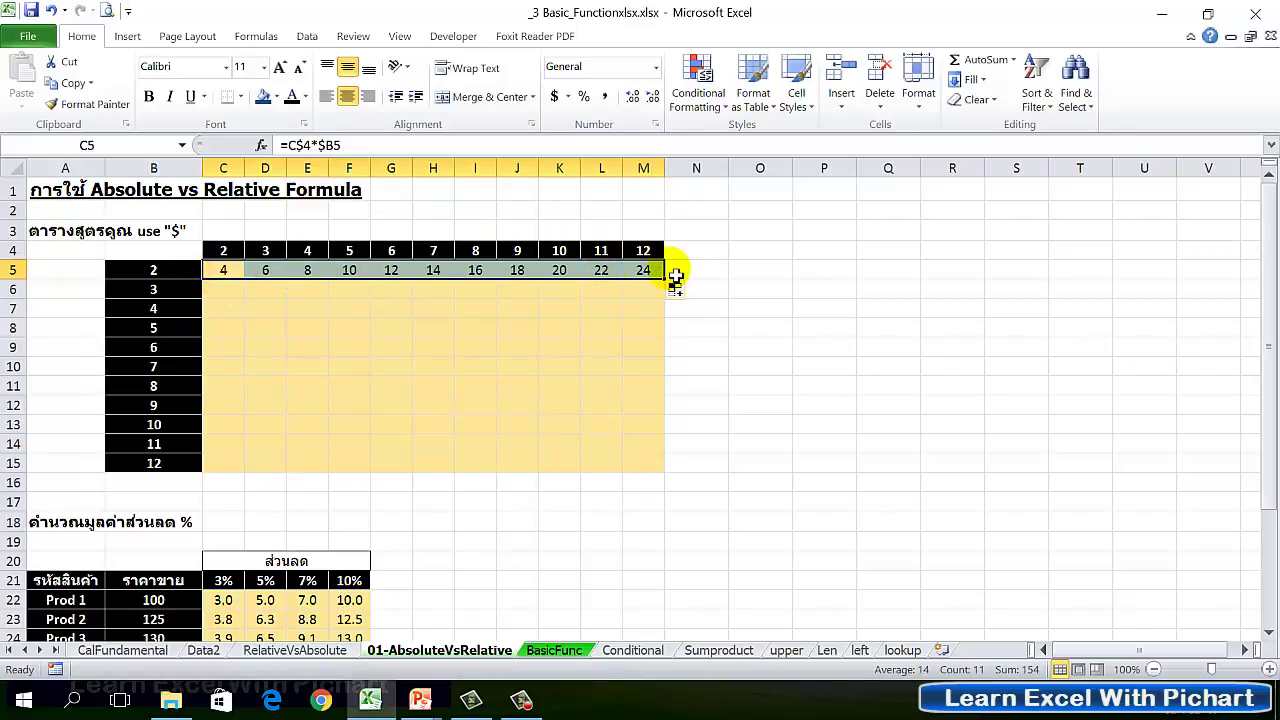
left_click(228, 276)
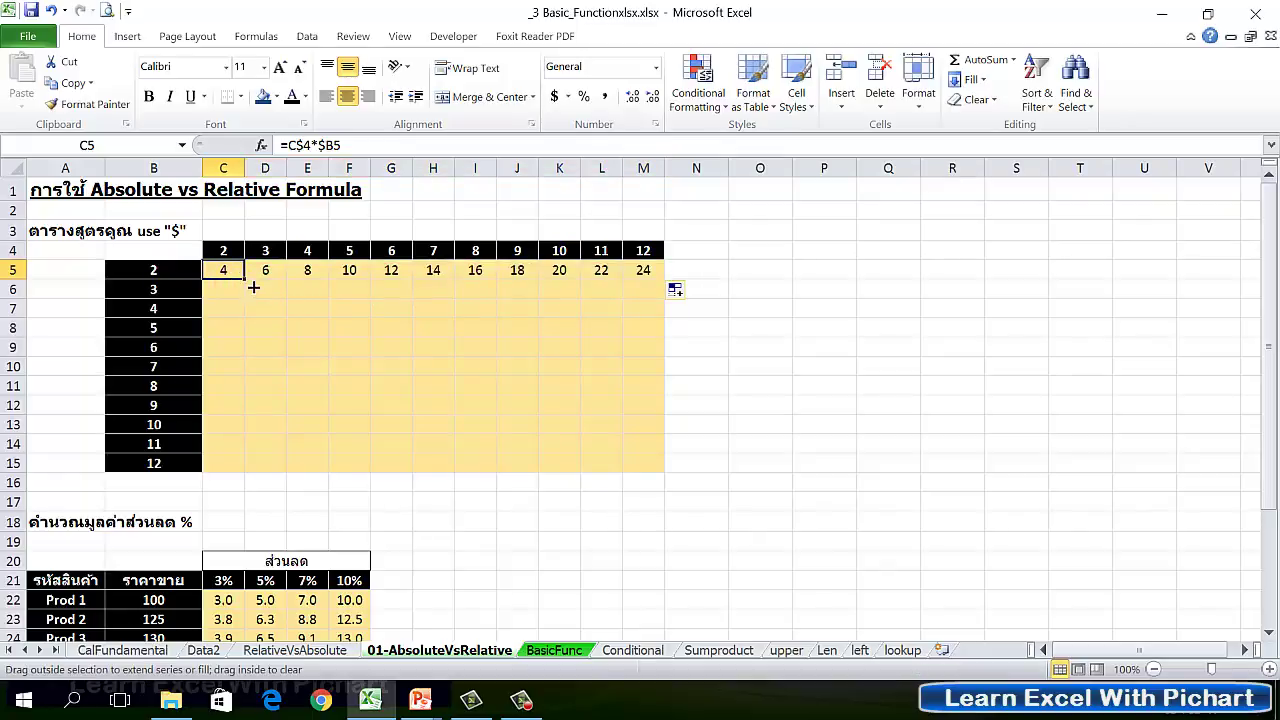
left_click_drag(254, 287, 244, 318)
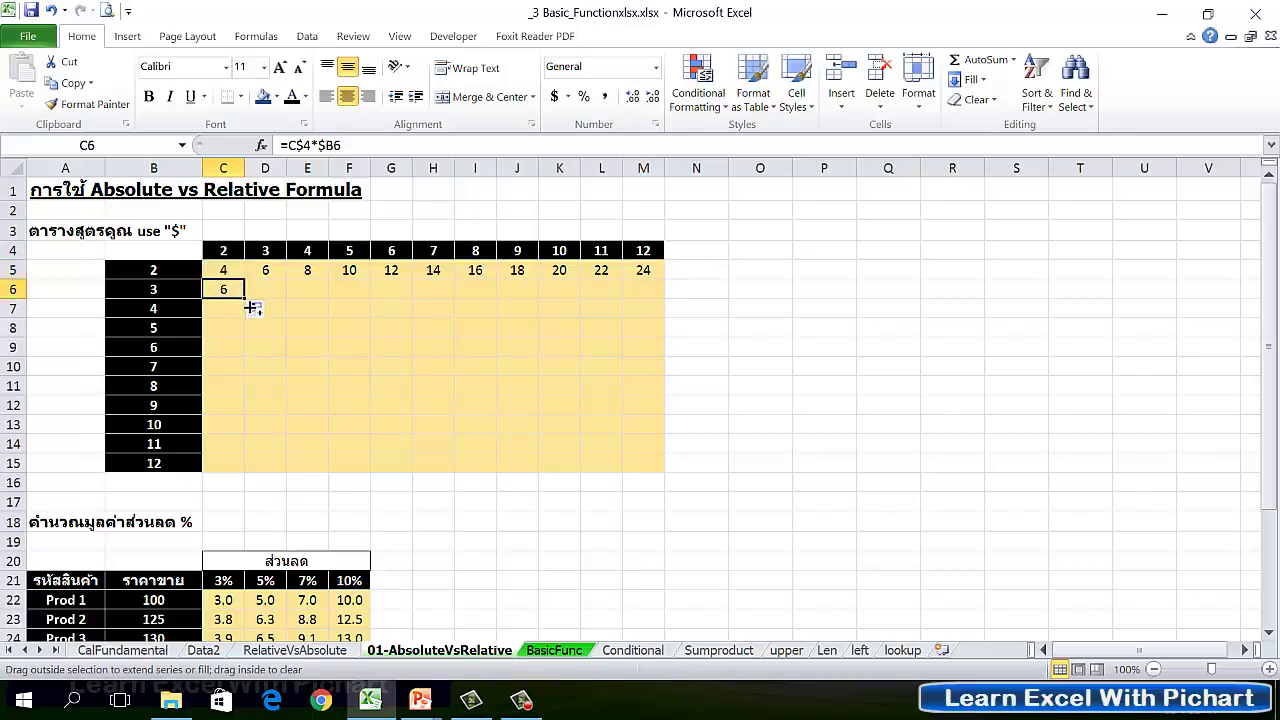
Fill column C down to row 15, then clear C6:C15 again
left_click(240, 310)
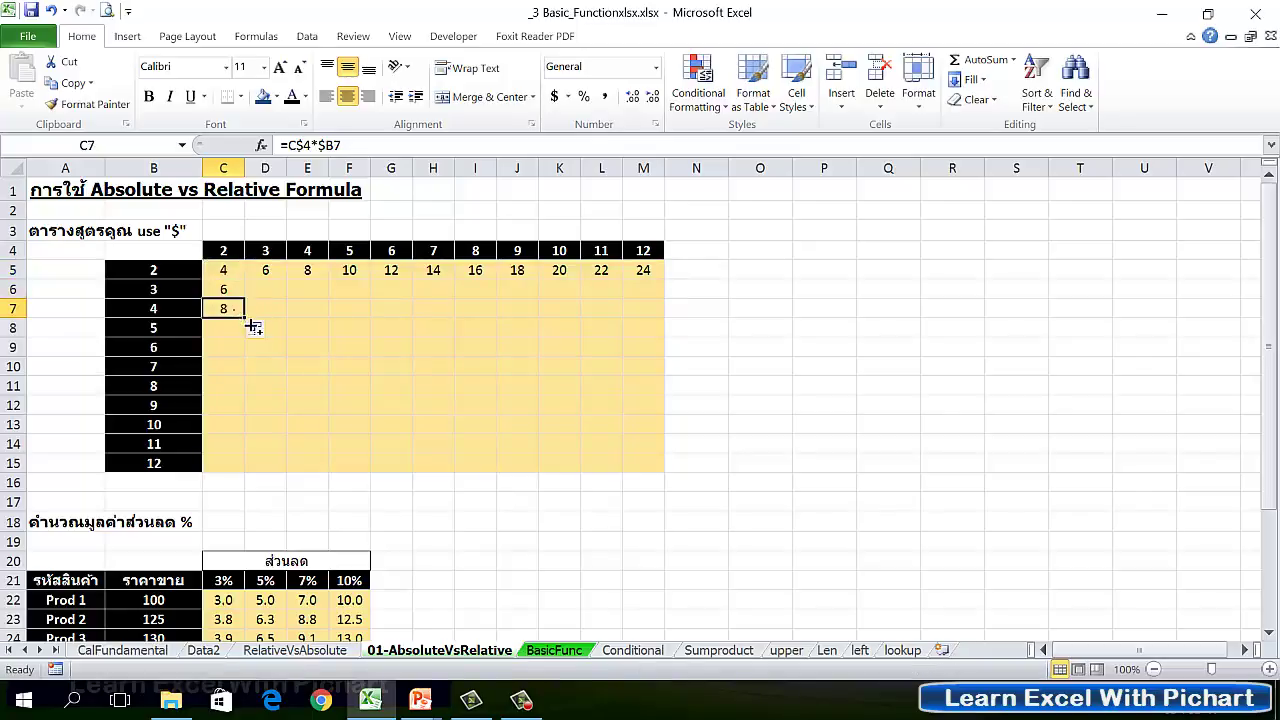
double_click(245, 319)
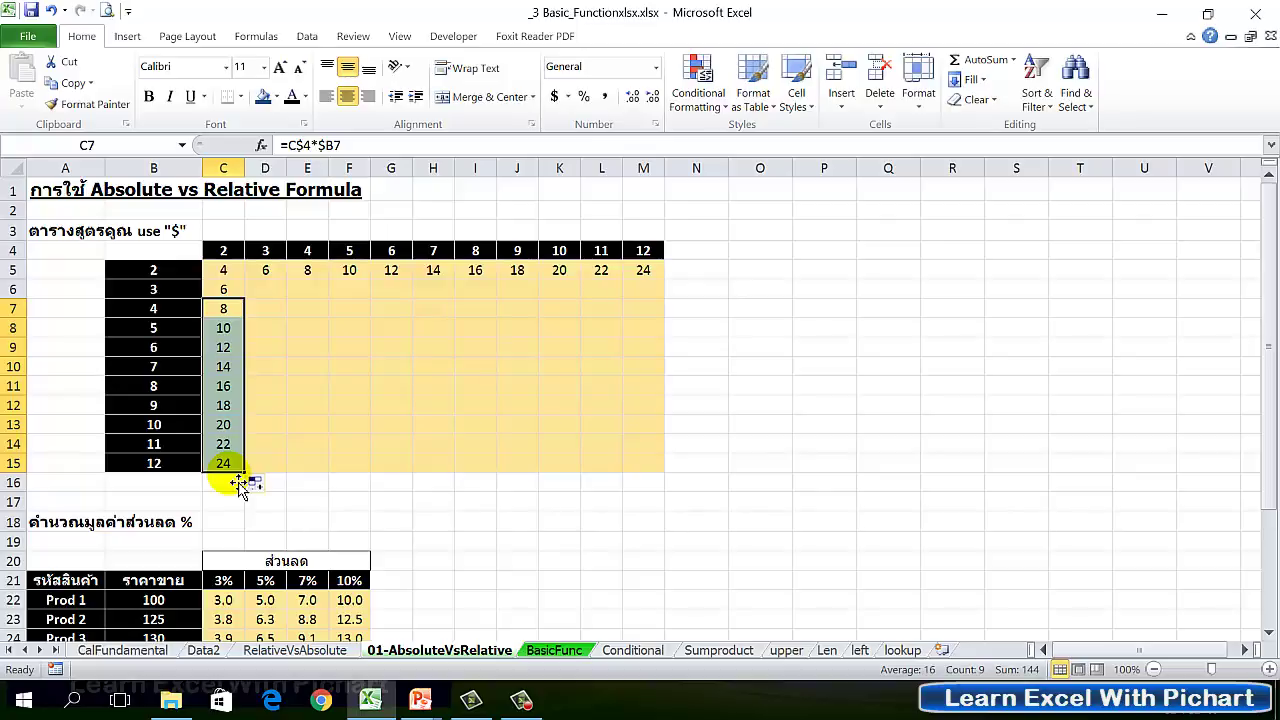
left_click(340, 403)
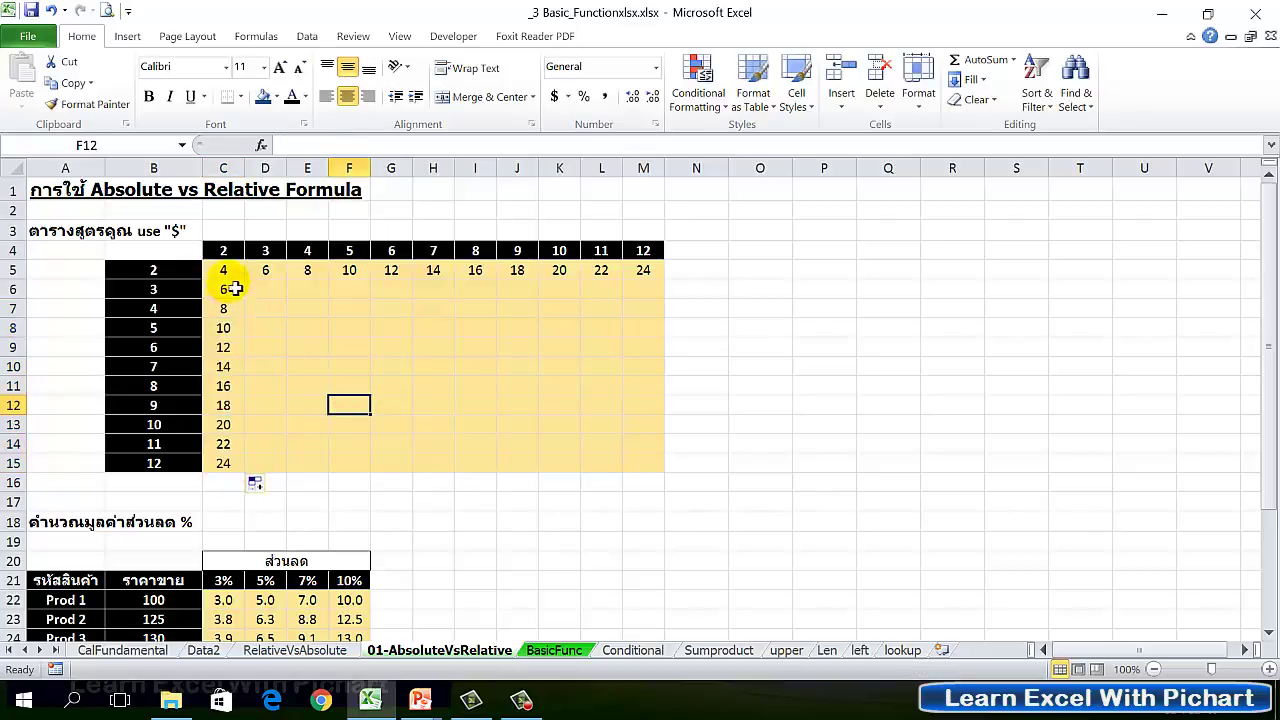
left_click_drag(234, 289, 237, 470)
key("Delete")
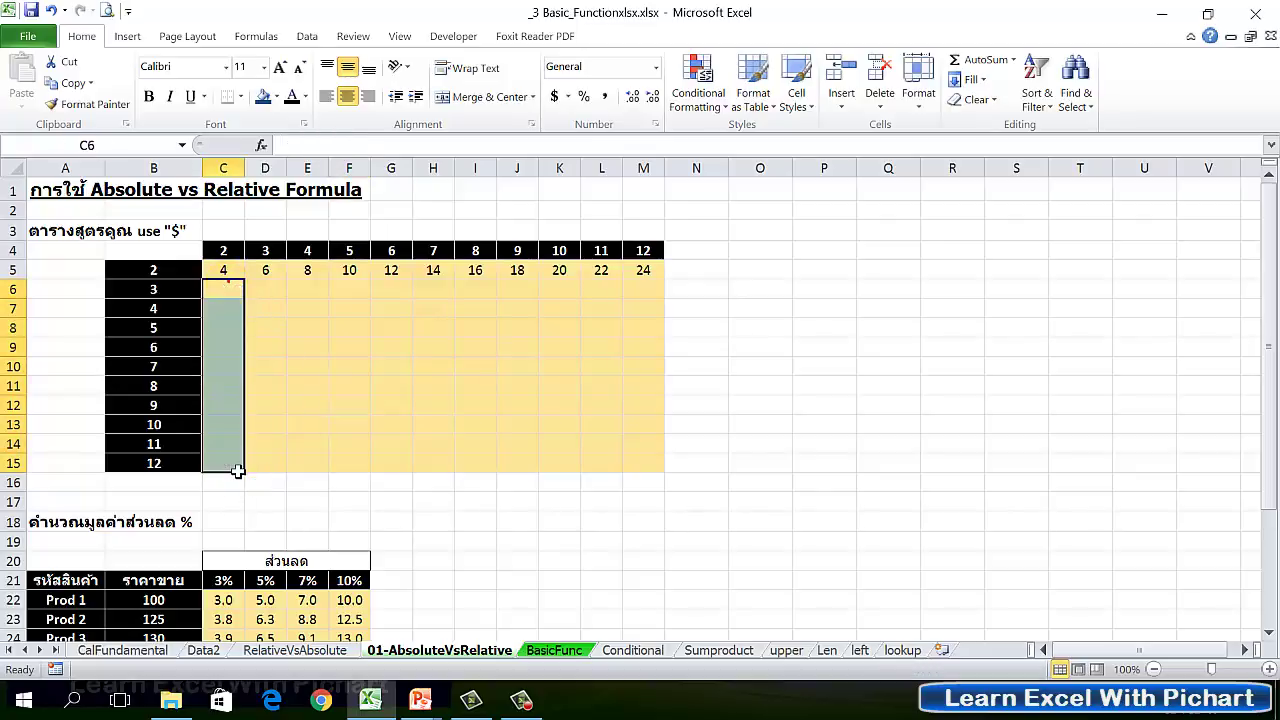
Copy C5 across to M5 and fill down to row 15, checking M15 shows 144
left_click(231, 271)
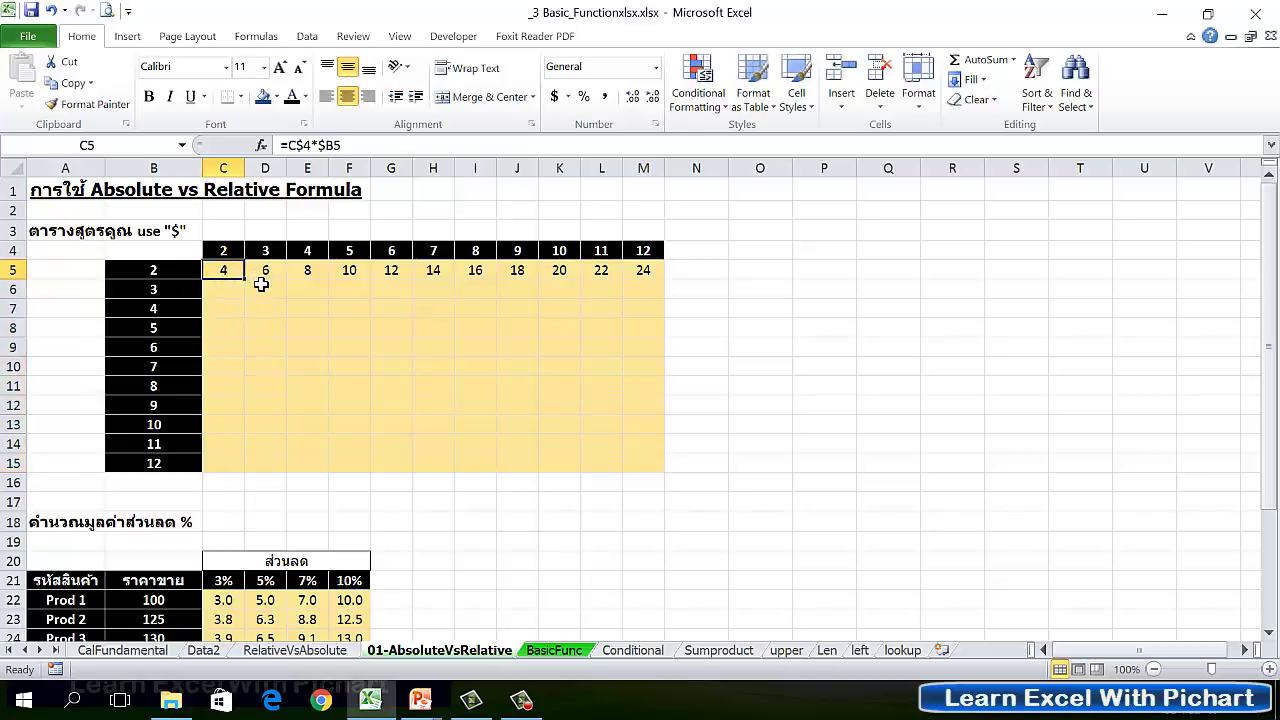
left_click_drag(246, 281, 666, 289)
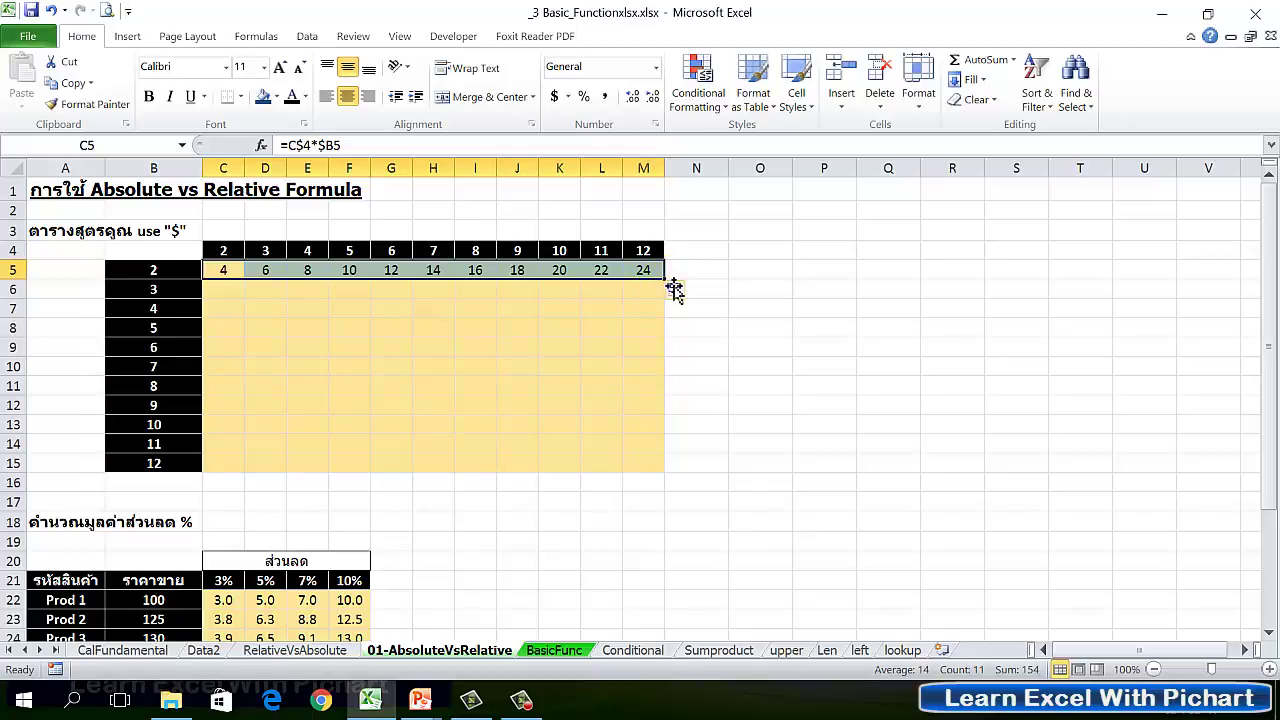
double_click(666, 280)
left_click(660, 463)
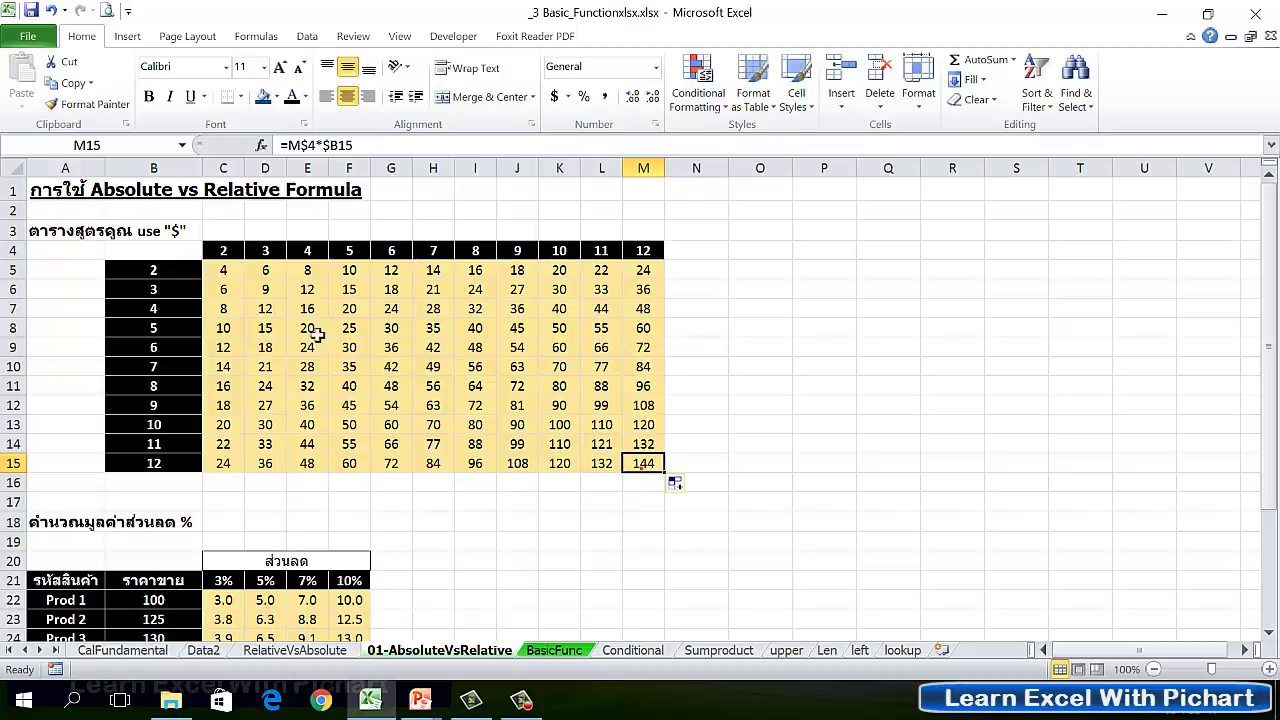
left_click(229, 276)
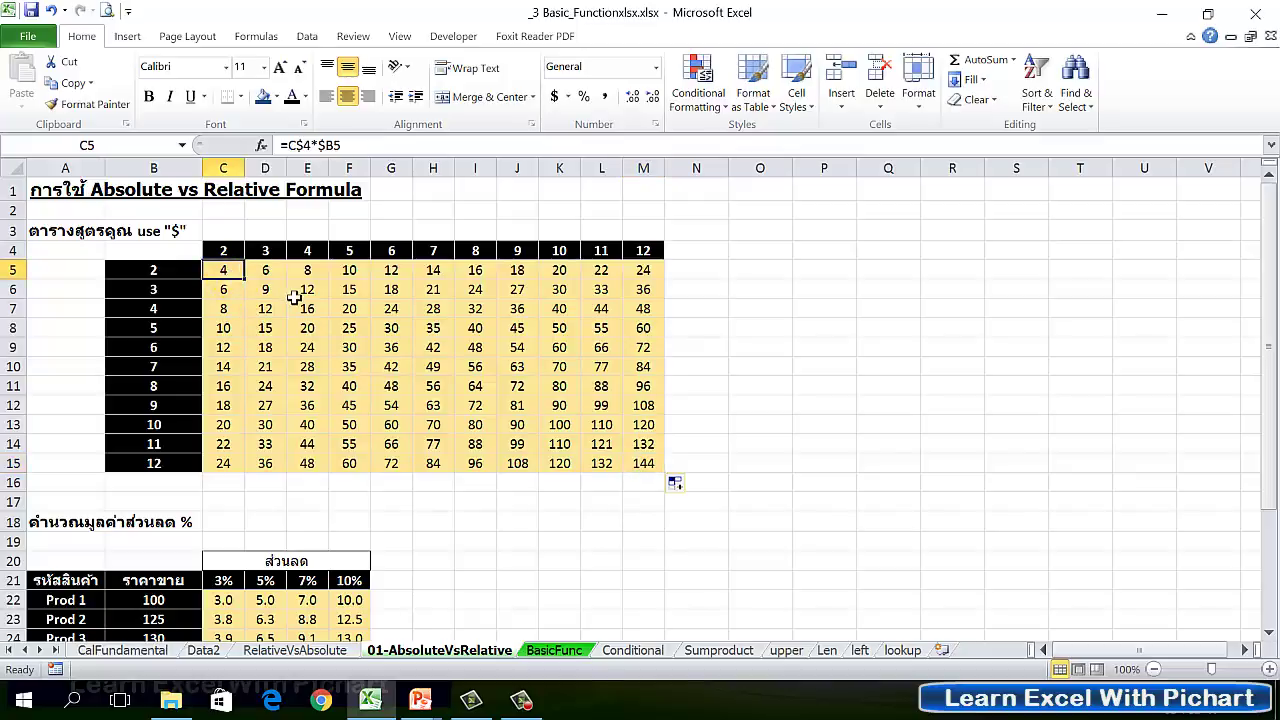
left_click(661, 456)
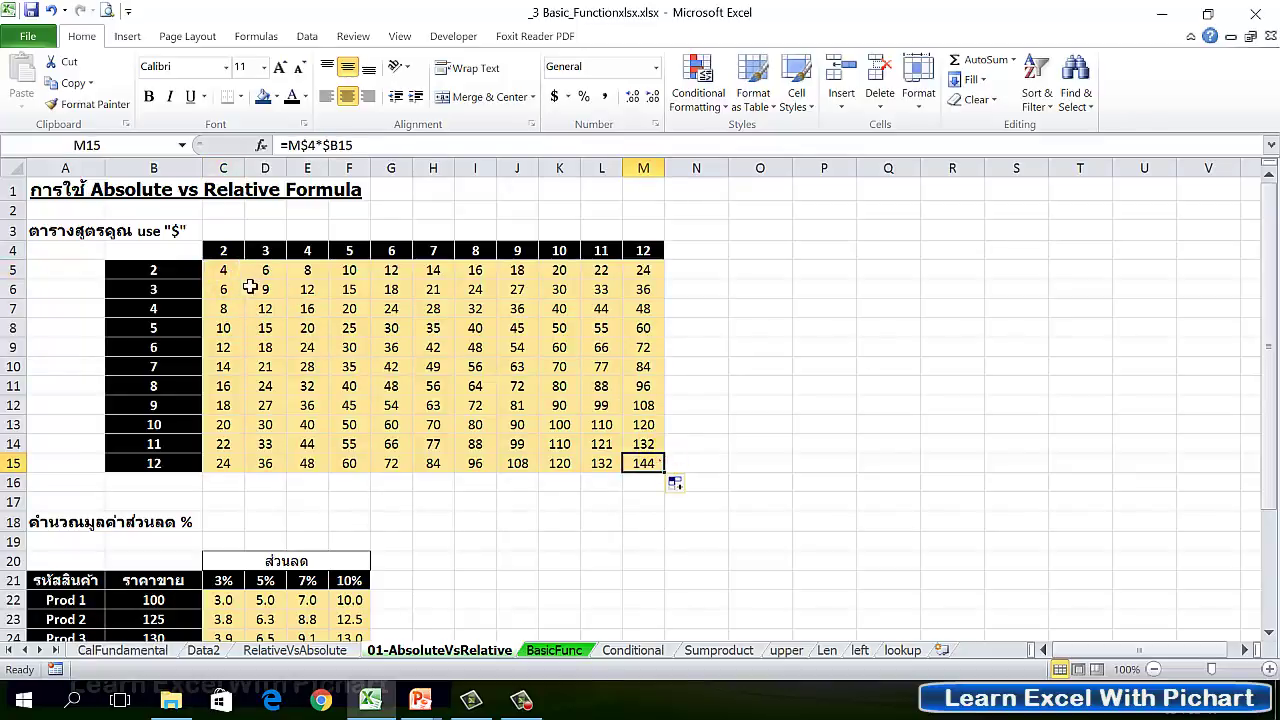
Re-demonstrate copying C5's formula across and down to M15, and open the fill options
left_click(224, 271)
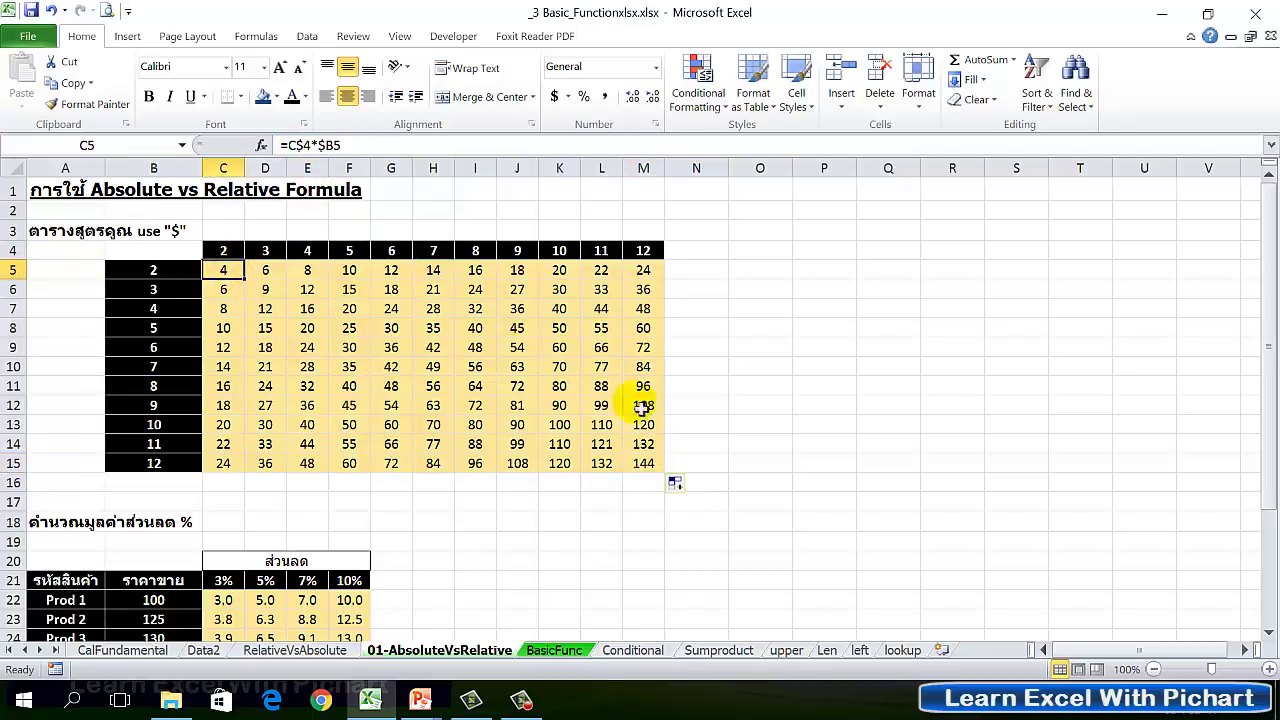
left_click_drag(245, 281, 620, 284)
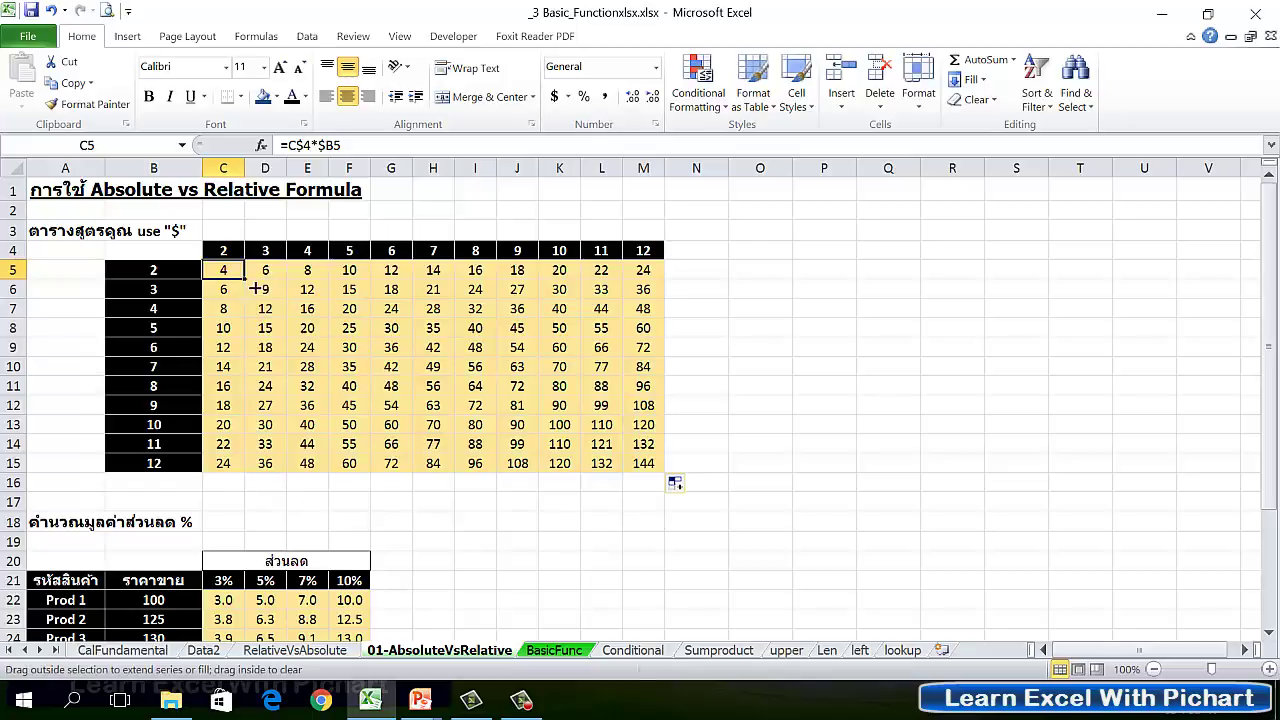
left_click(232, 275)
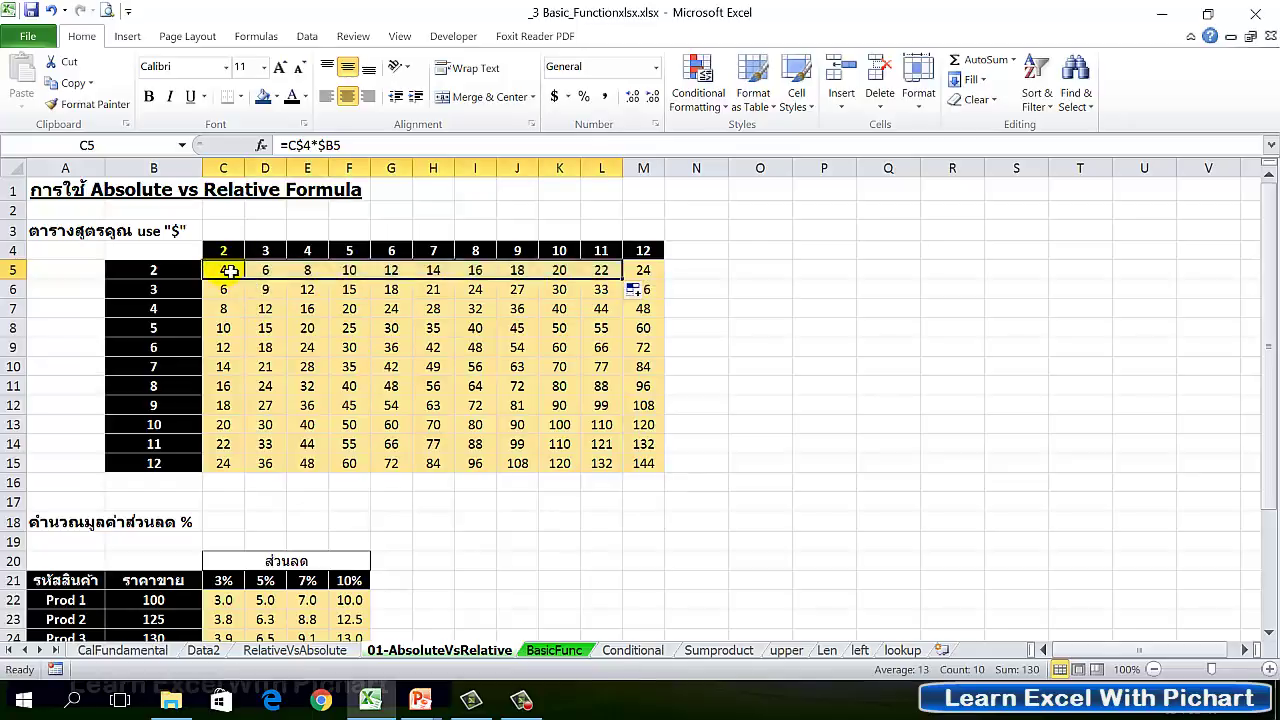
mouse_move(244, 280)
left_mouse_down()
mouse_move(656, 288)
mouse_move(652, 478)
left_mouse_up()
left_click(676, 289)
left_click(650, 470)
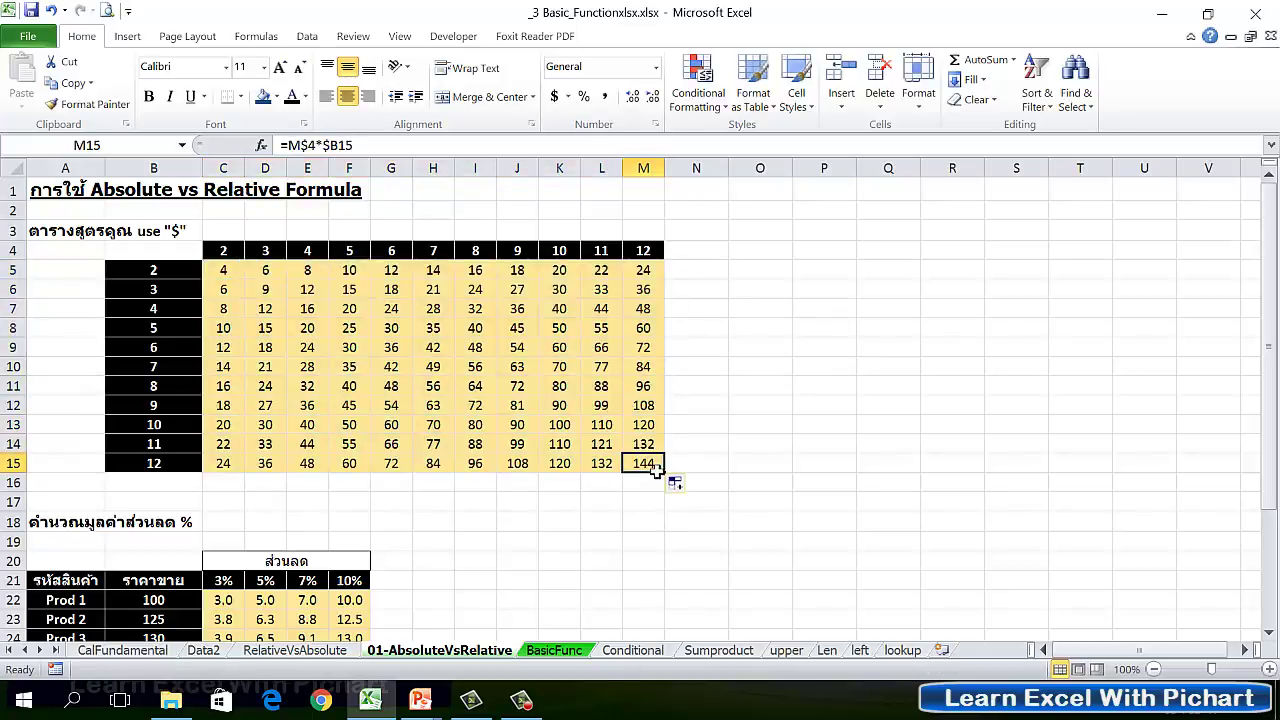
left_click(283, 97)
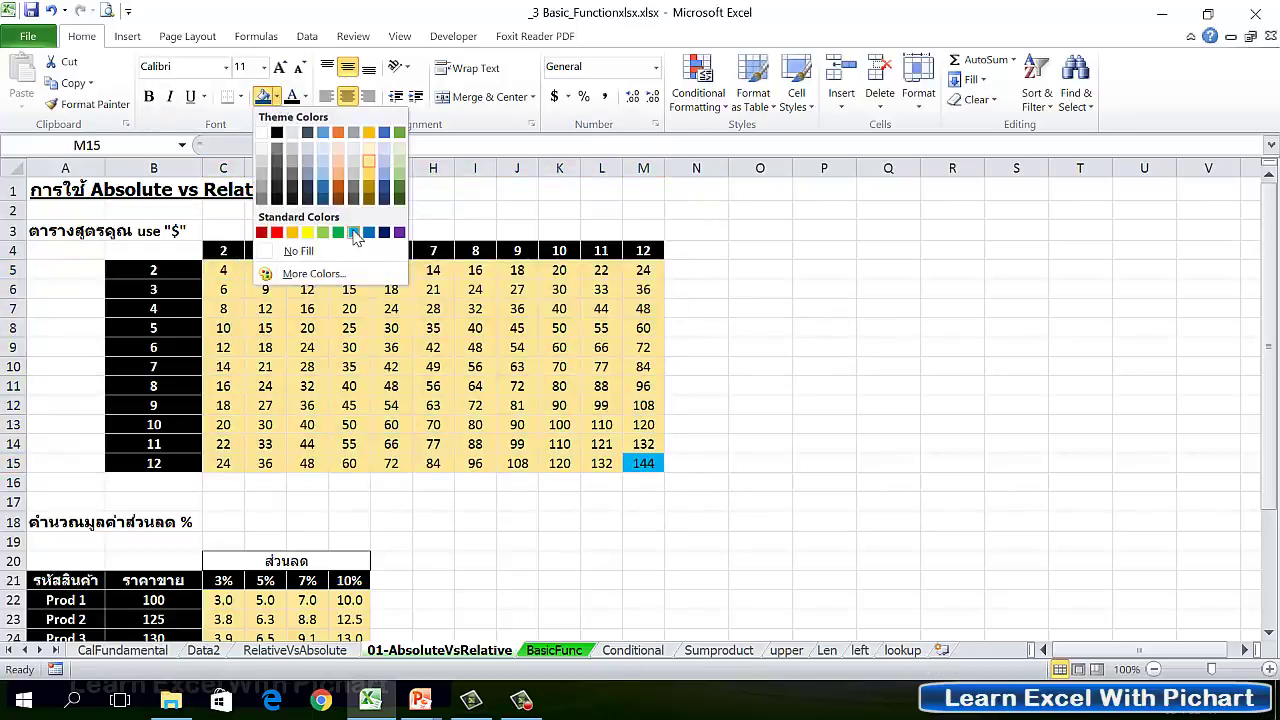
left_click(357, 229)
left_click(930, 466)
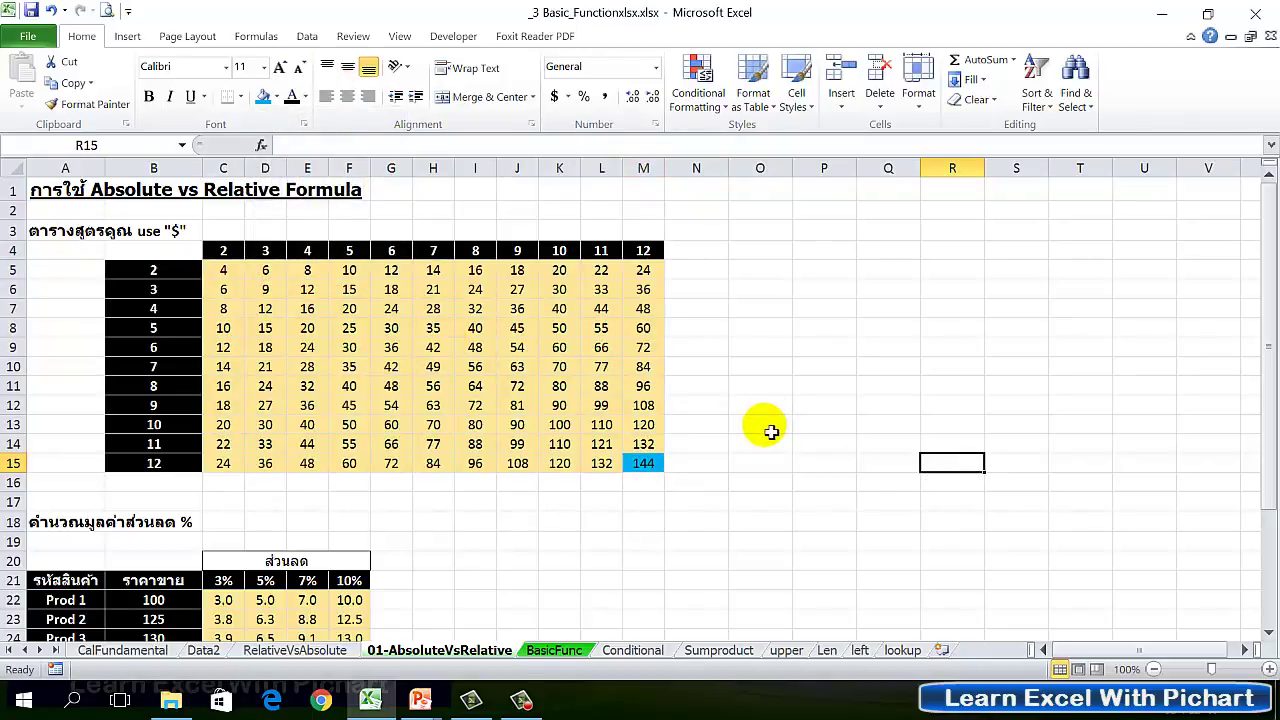
scroll(751, 429, "down", 1)
scroll(751, 429, "down", 2)
scroll(755, 445, "up", 3)
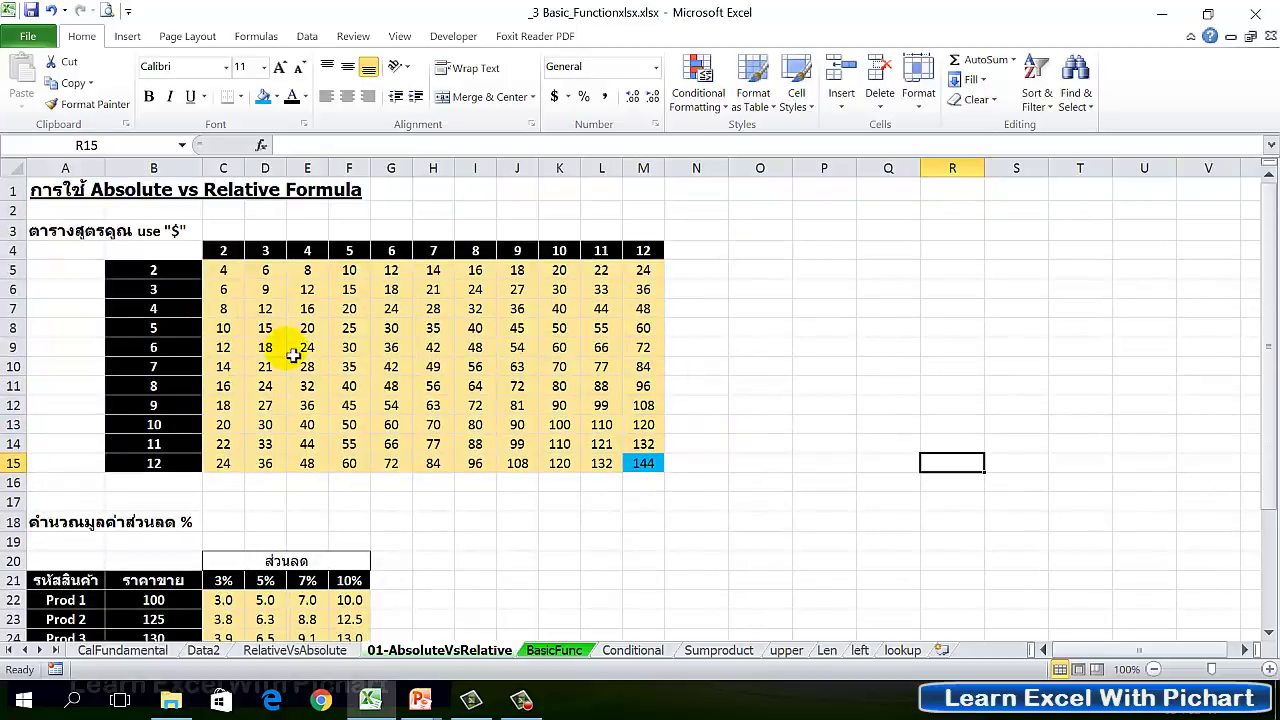
left_click(223, 272)
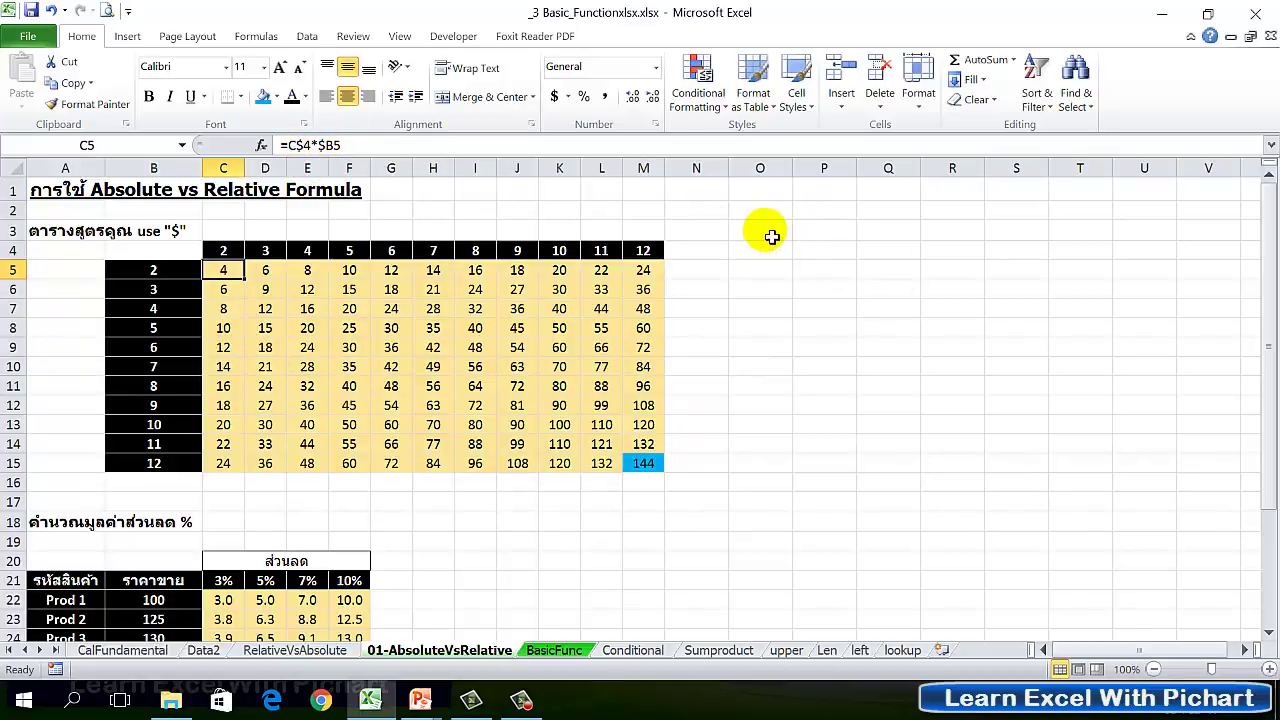
left_click(309, 147)
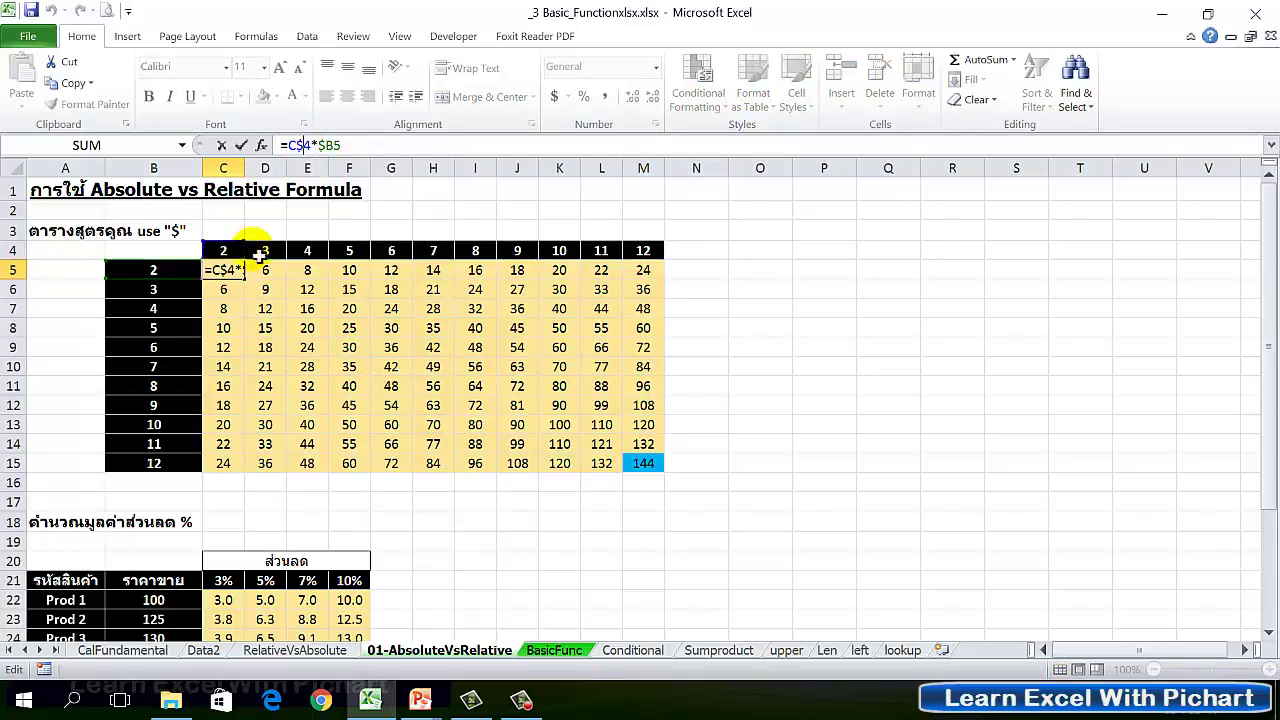
left_click(305, 146)
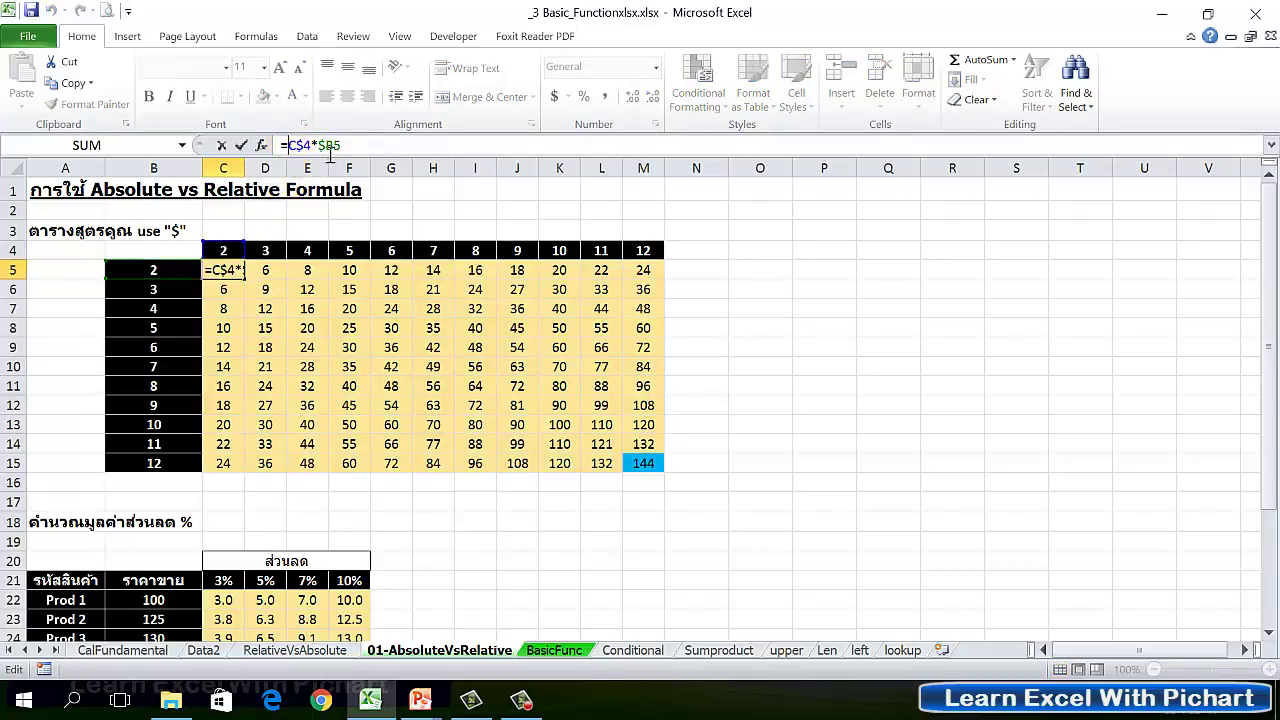
left_click(833, 353)
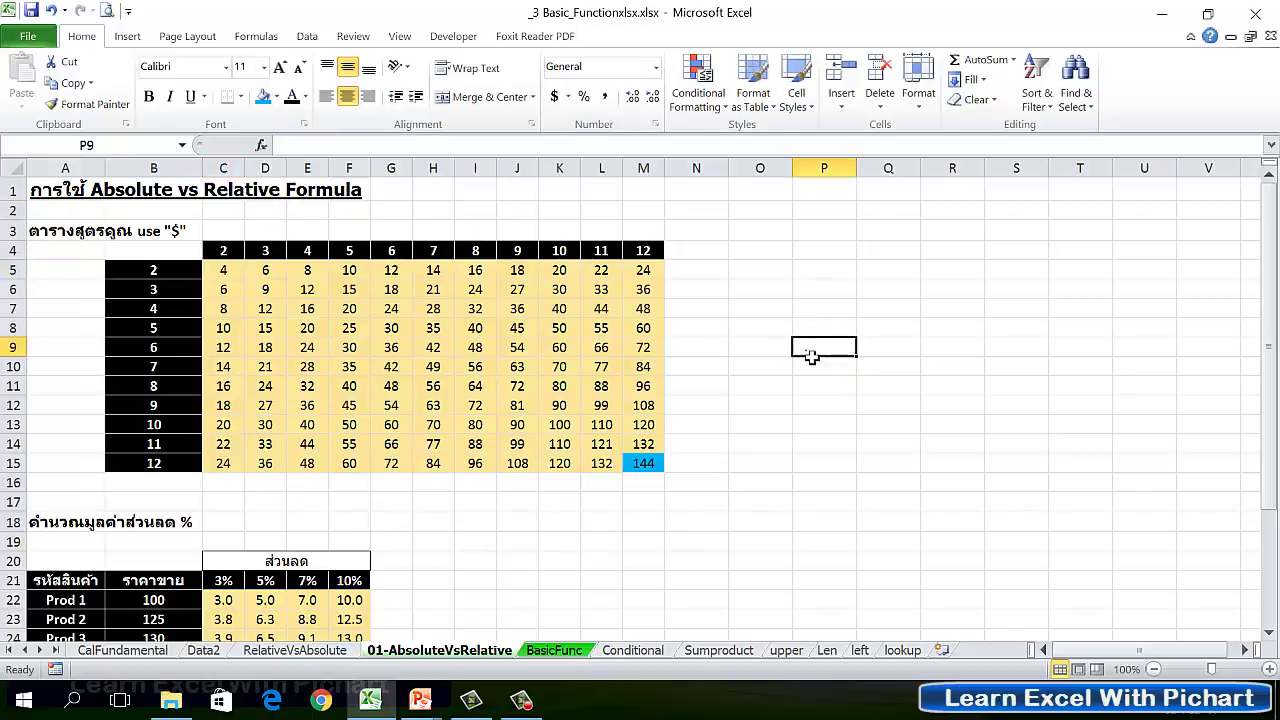
Enter the formula =C4 in empty cell O5 beside the table
left_click(770, 275)
type("=c")
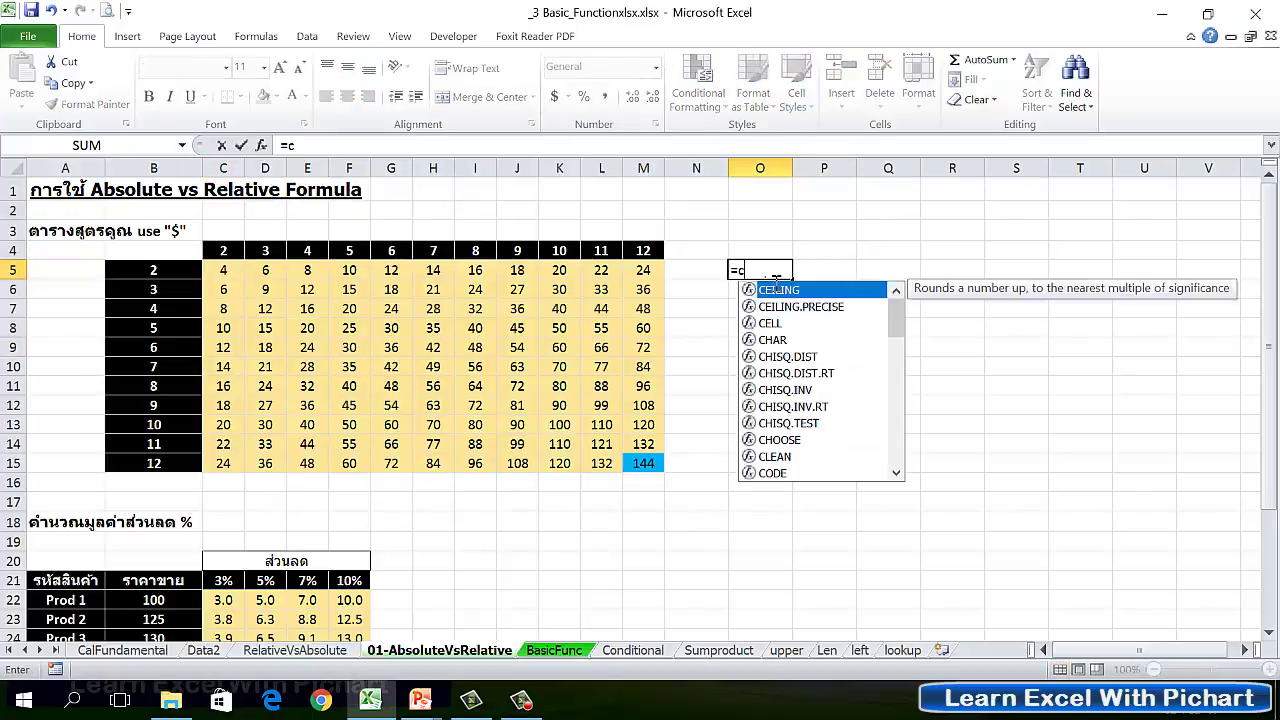
key("BackSpace")
type("C4")
key("Return")
left_click(760, 272)
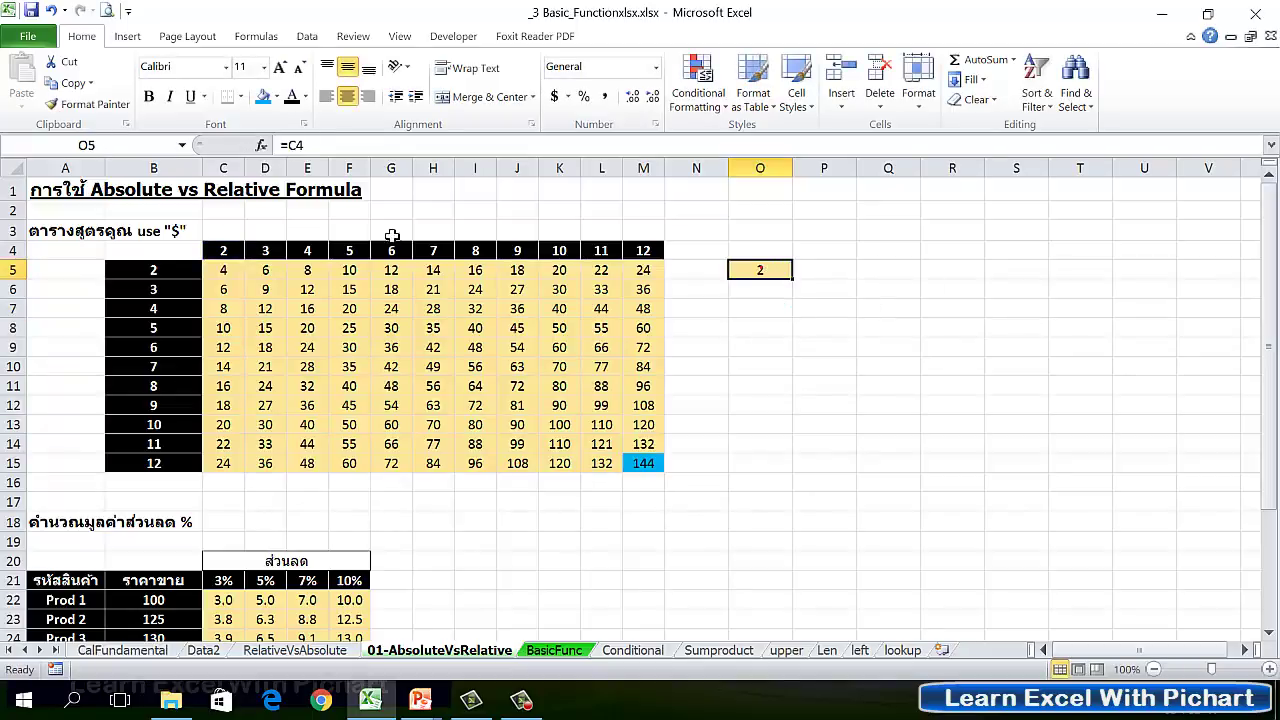
Cycle O5's C4 reference with F4 to $C4 and back, then cancel the edit
left_click(304, 146)
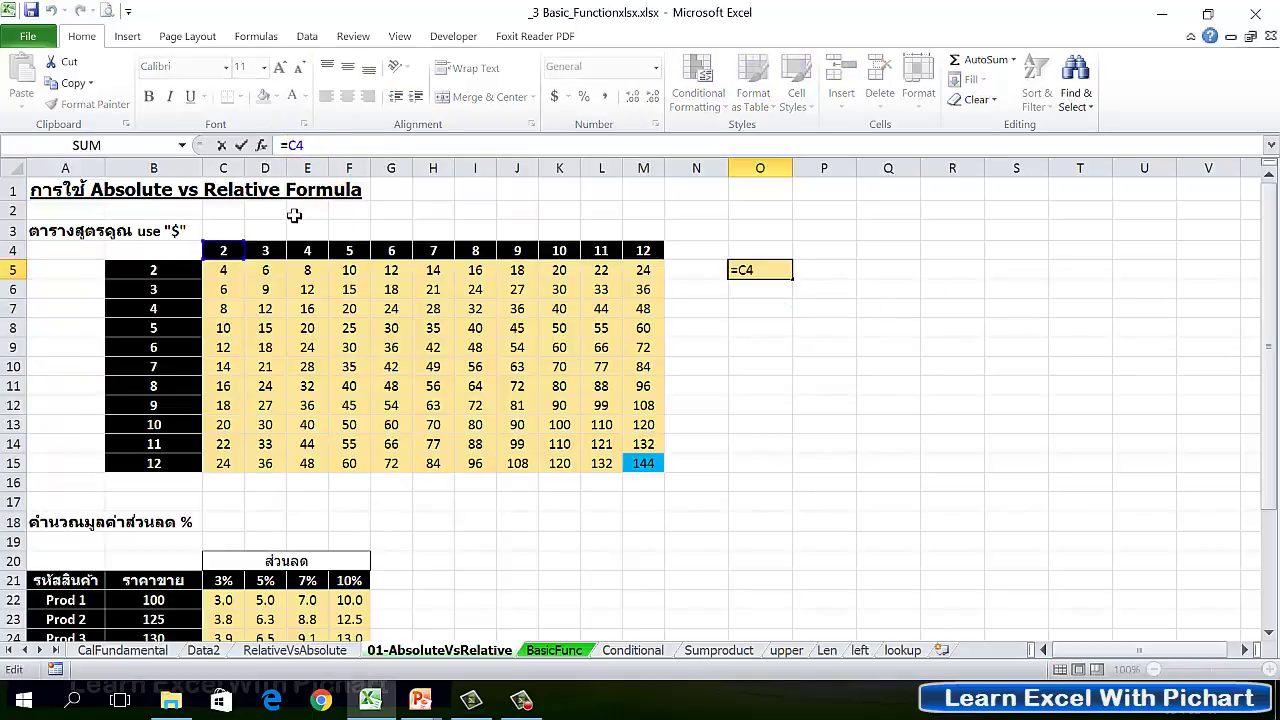
left_click(300, 146)
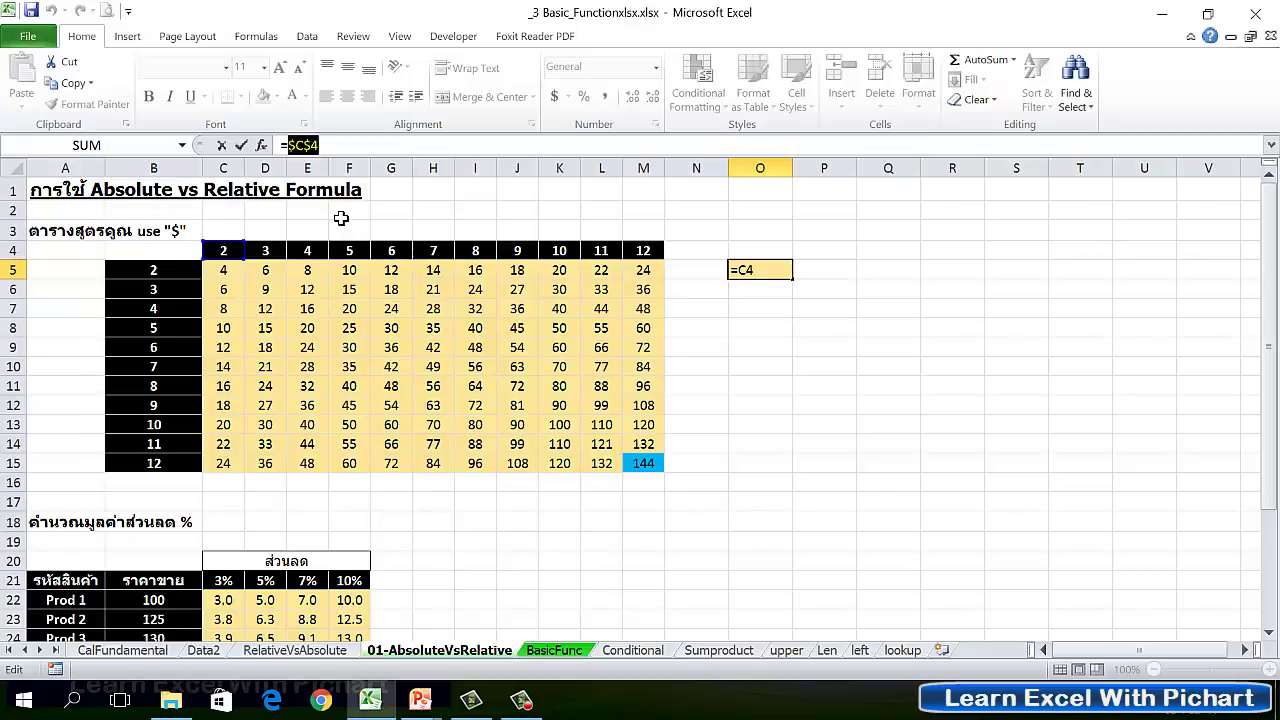
key("F4")
key("F4")
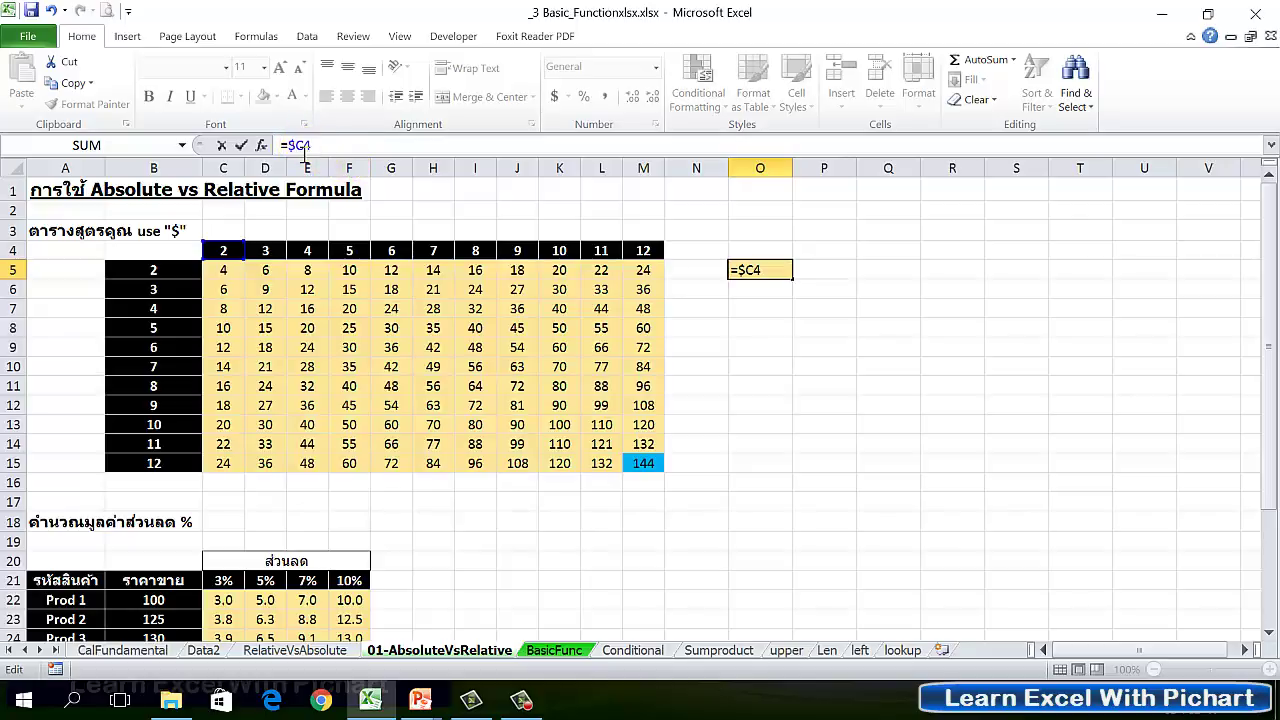
key("F4")
left_click(745, 425)
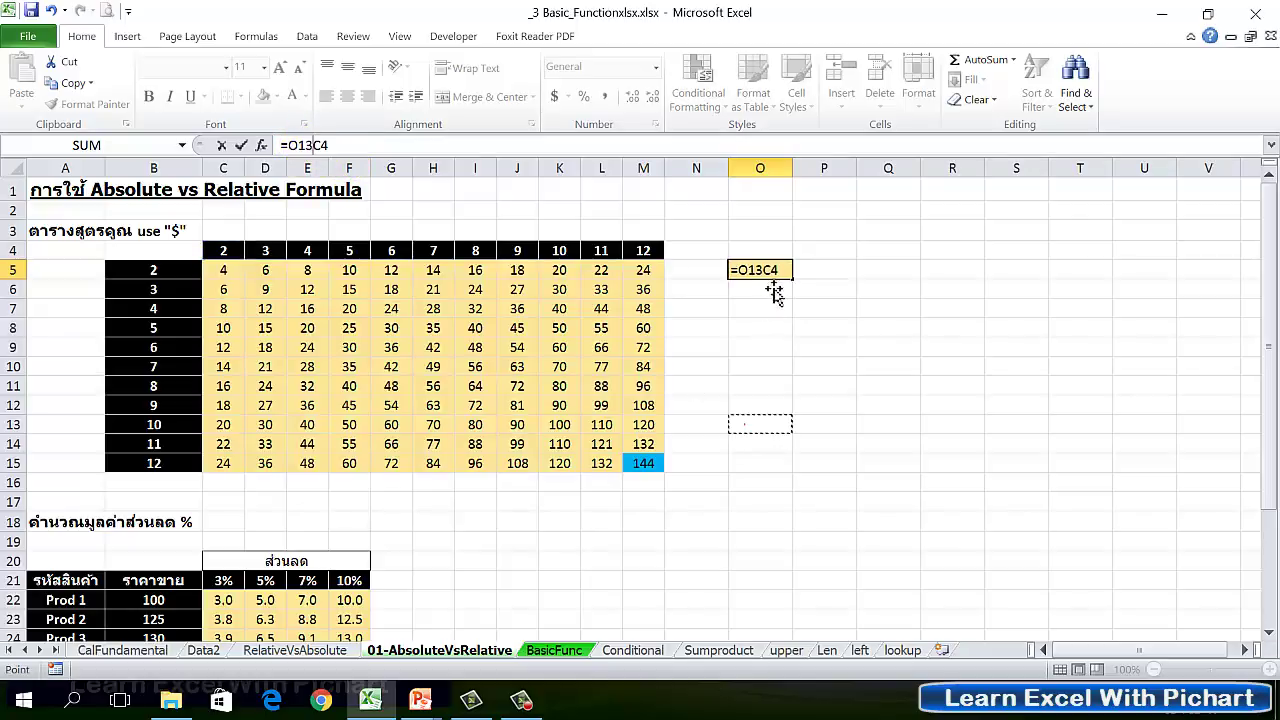
key("Escape")
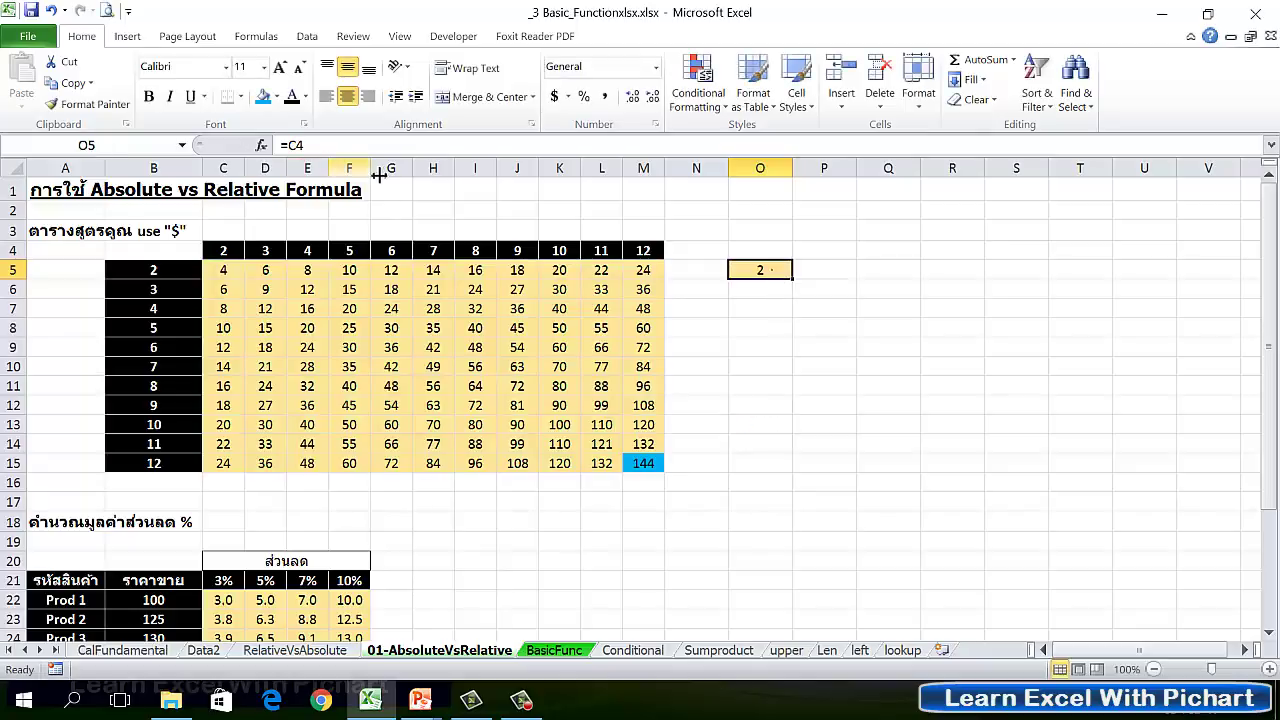
Lock the row of O5's reference as C$4 with F4, then revert it to =C4
left_click(305, 146)
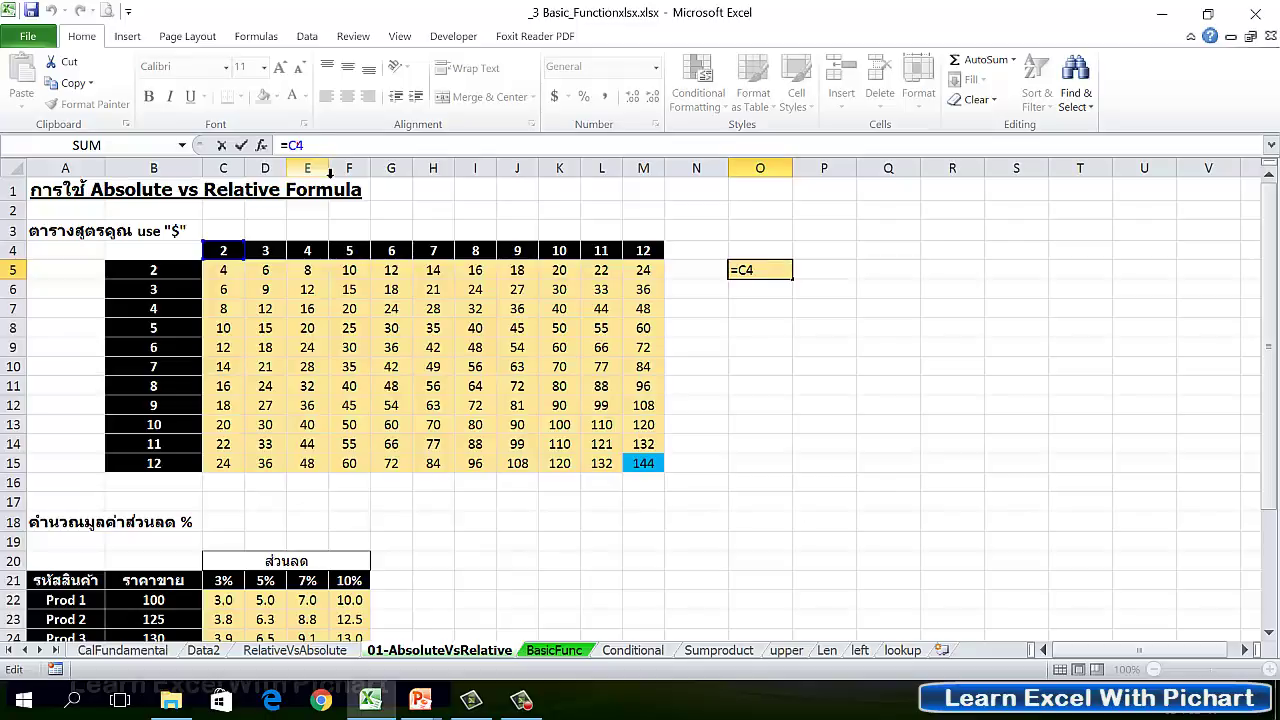
key("F4")
key("F4")
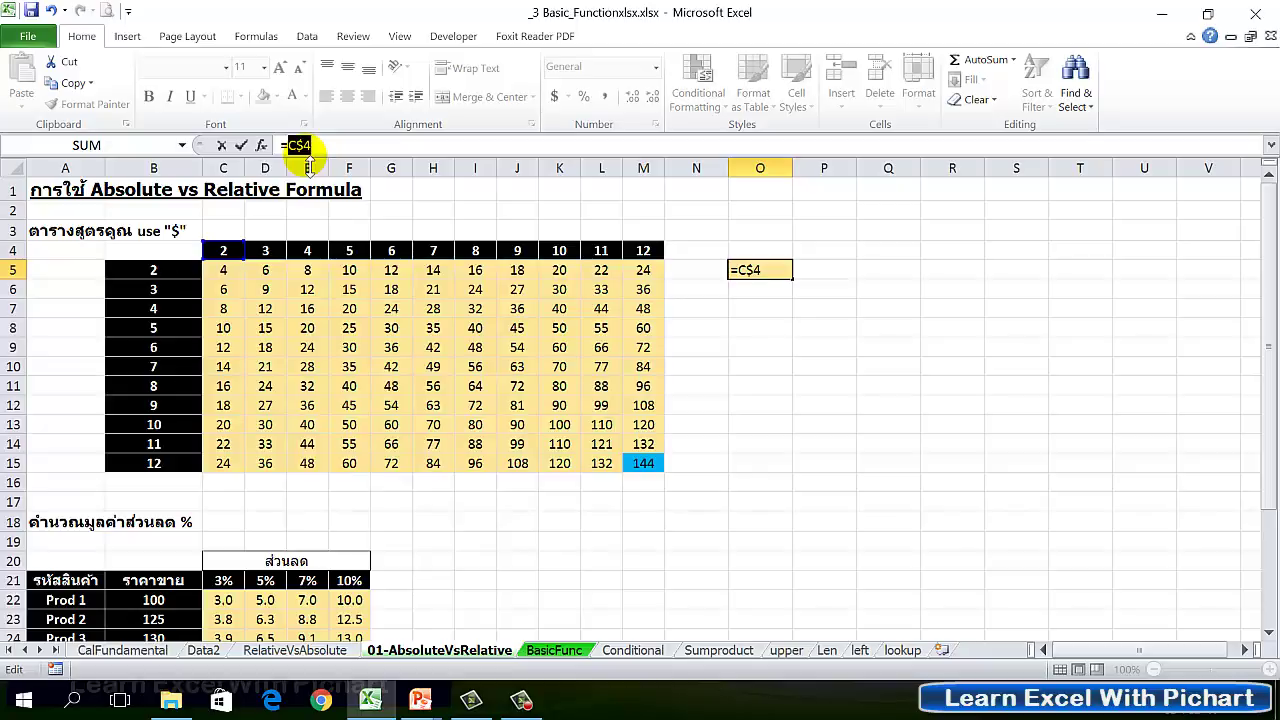
left_click(320, 147)
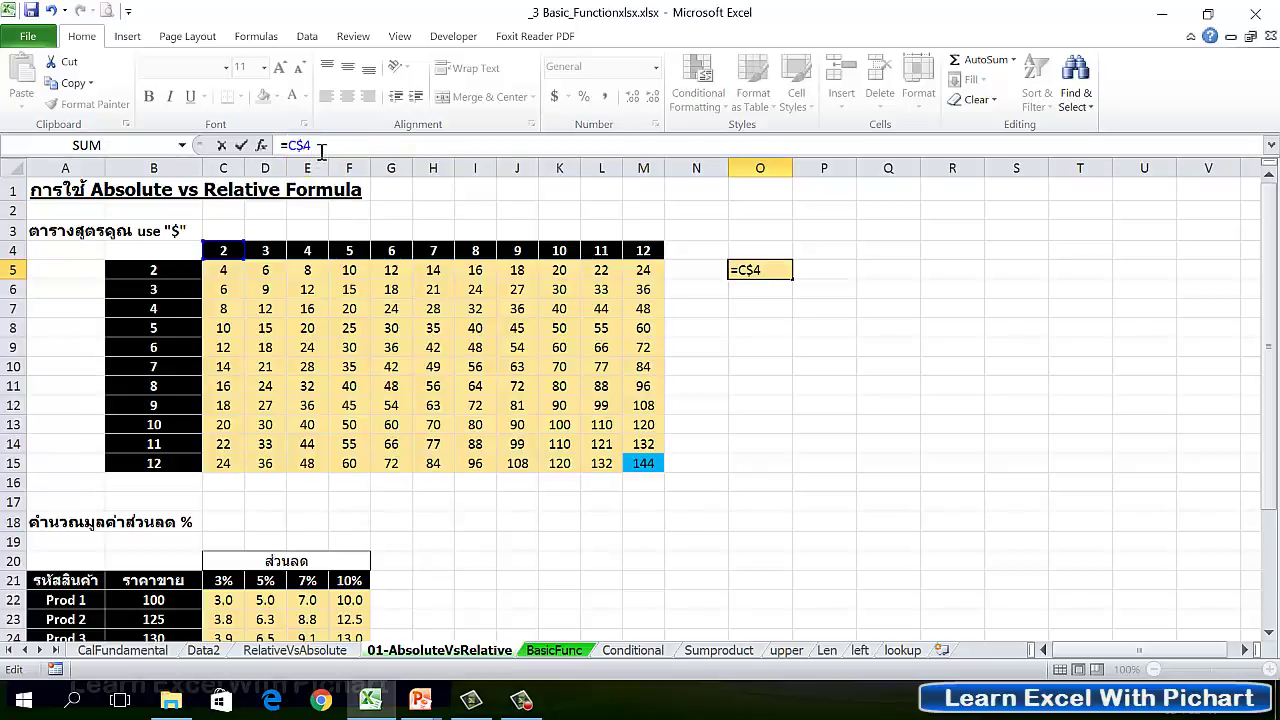
key("Left")
key("Left")
key("BackSpace")
key("Return")
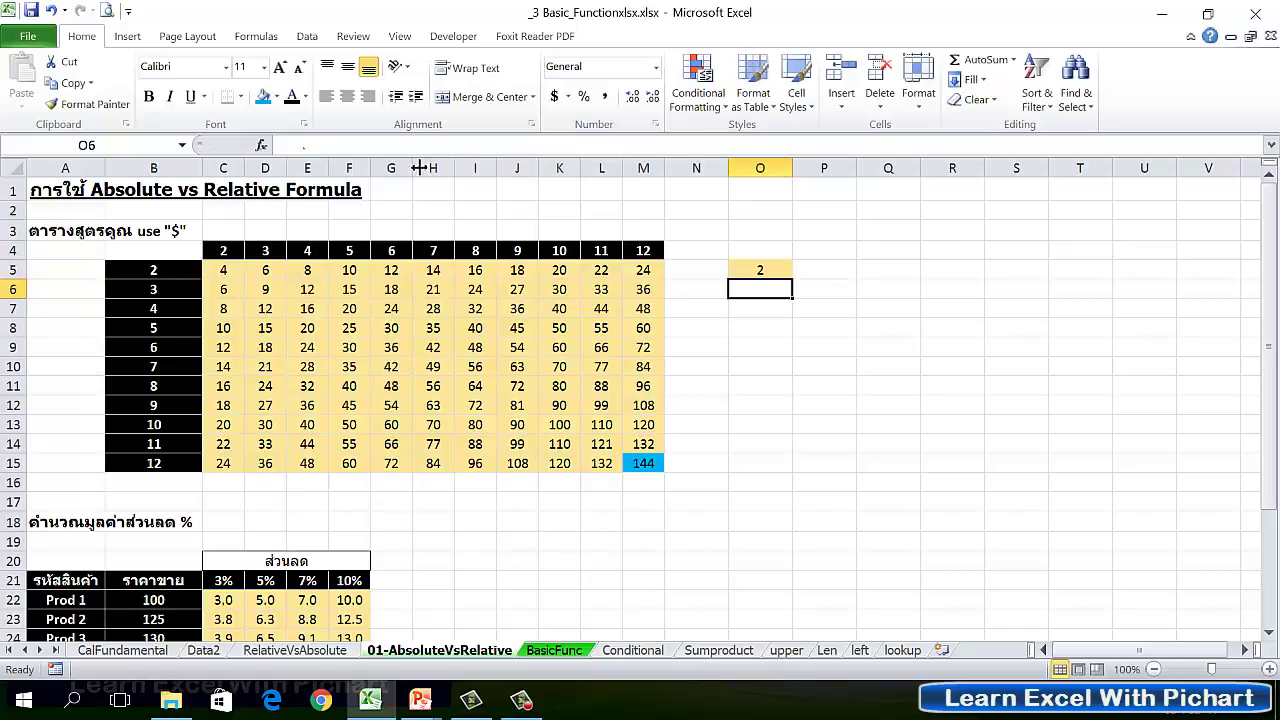
Toggle O5's reference between absolute $C$4 and row-locked C$4 with F4
left_click(743, 270)
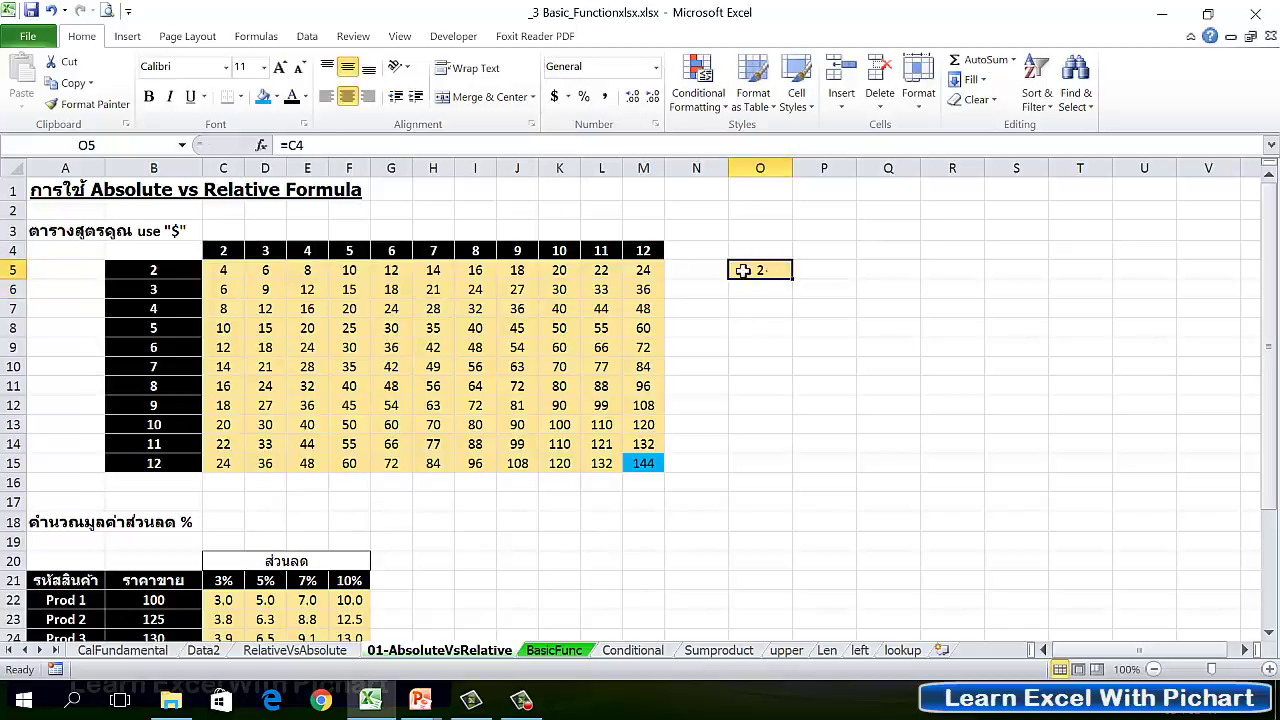
left_click(290, 145)
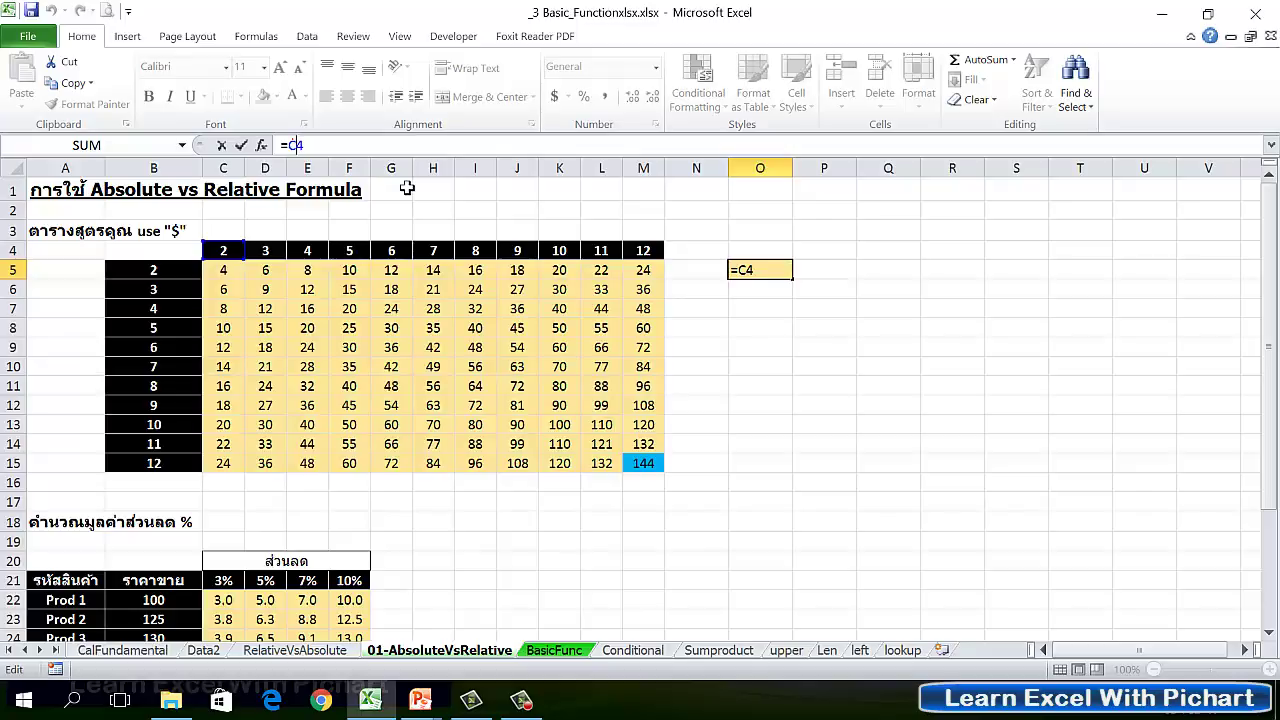
key("F4")
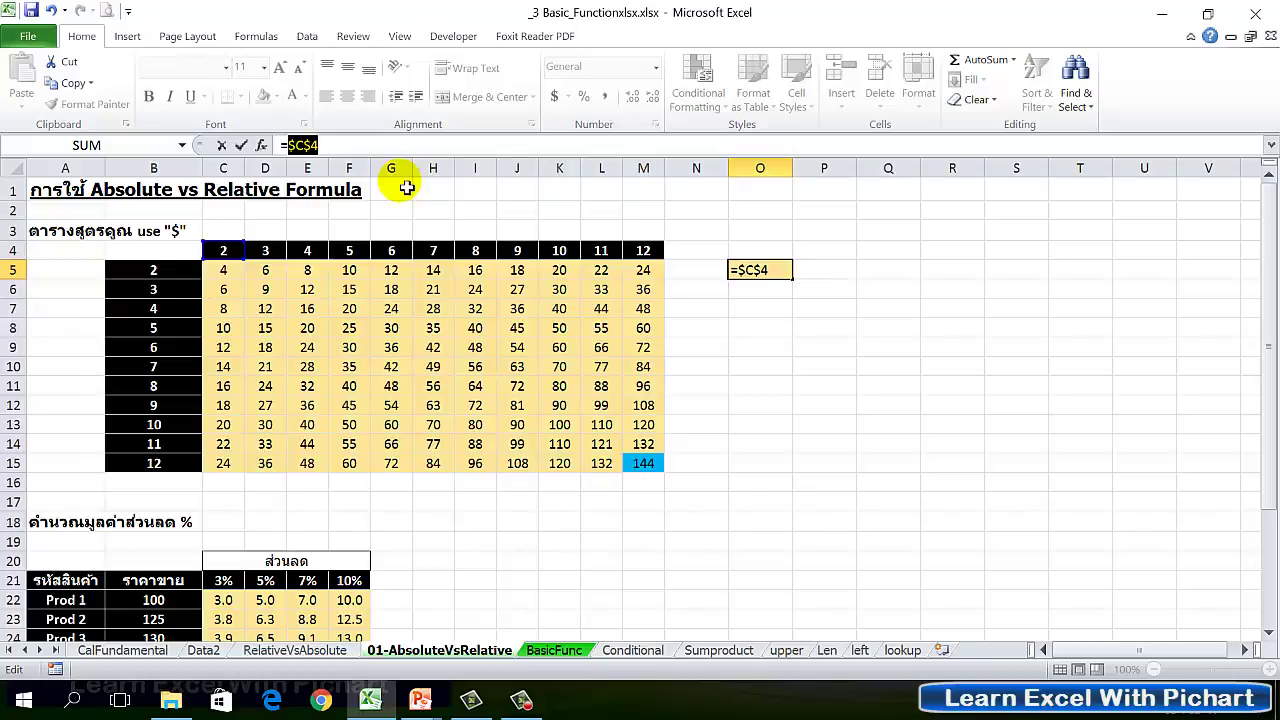
key("F4")
key("F4")
key("F4")
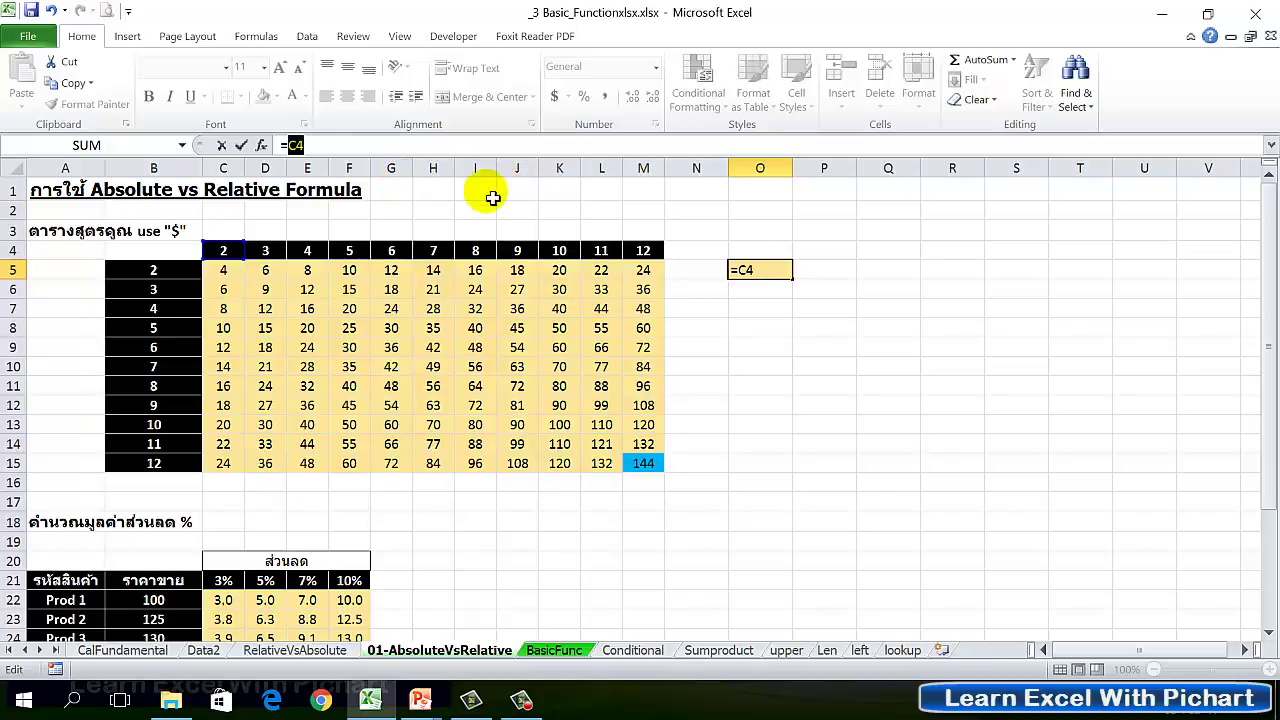
key("F4")
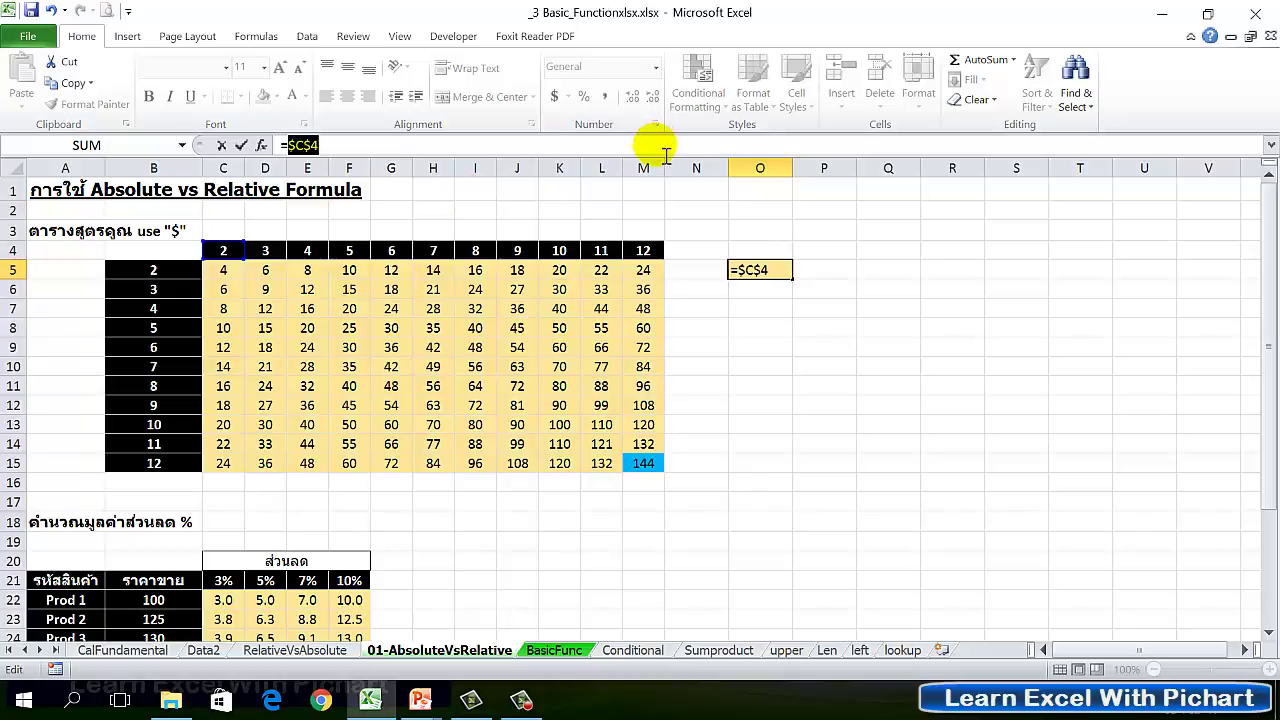
key("F4")
key("F4")
key("F4")
key("ctrl+Return")
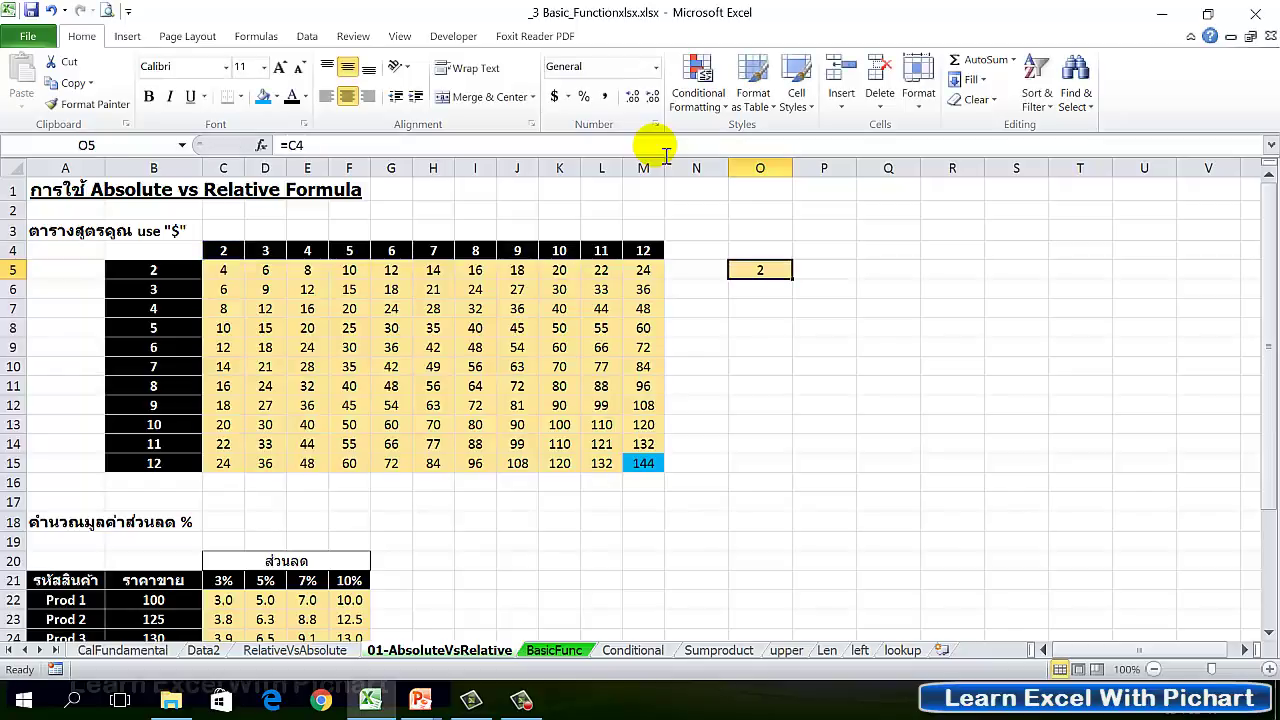
Clear everything from cell O5 using Home > Clear > Clear All
left_click(822, 347)
left_click(772, 276)
type("=")
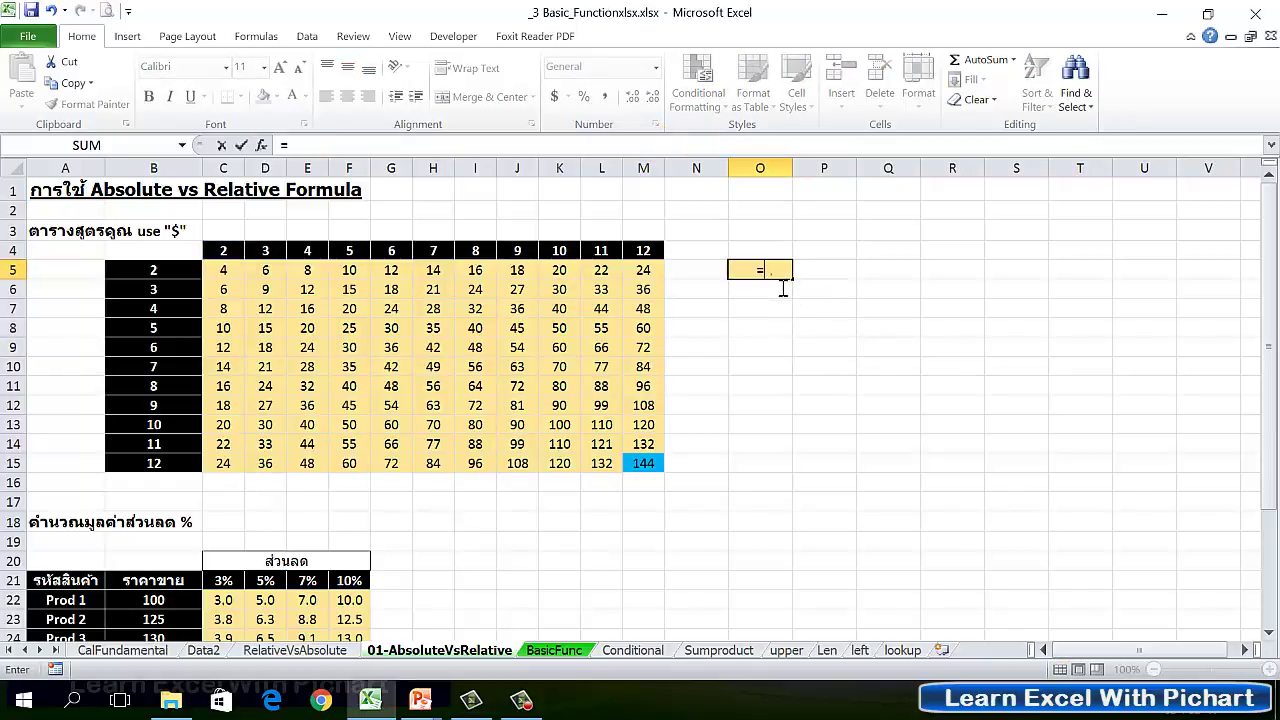
key("Escape")
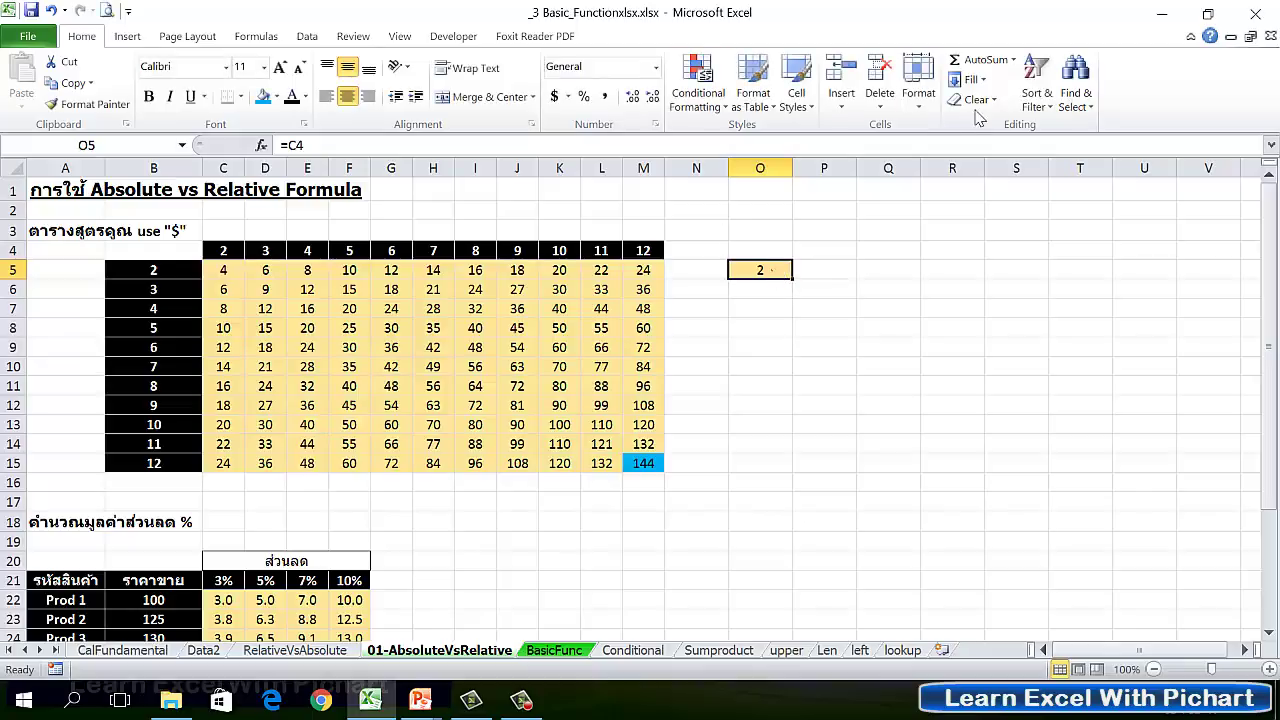
left_click(975, 99)
left_click(997, 120)
left_click(952, 230)
Type the Thai heading 'การใส่ $' in O3 and the label 'F4' below it
left_click(761, 230)
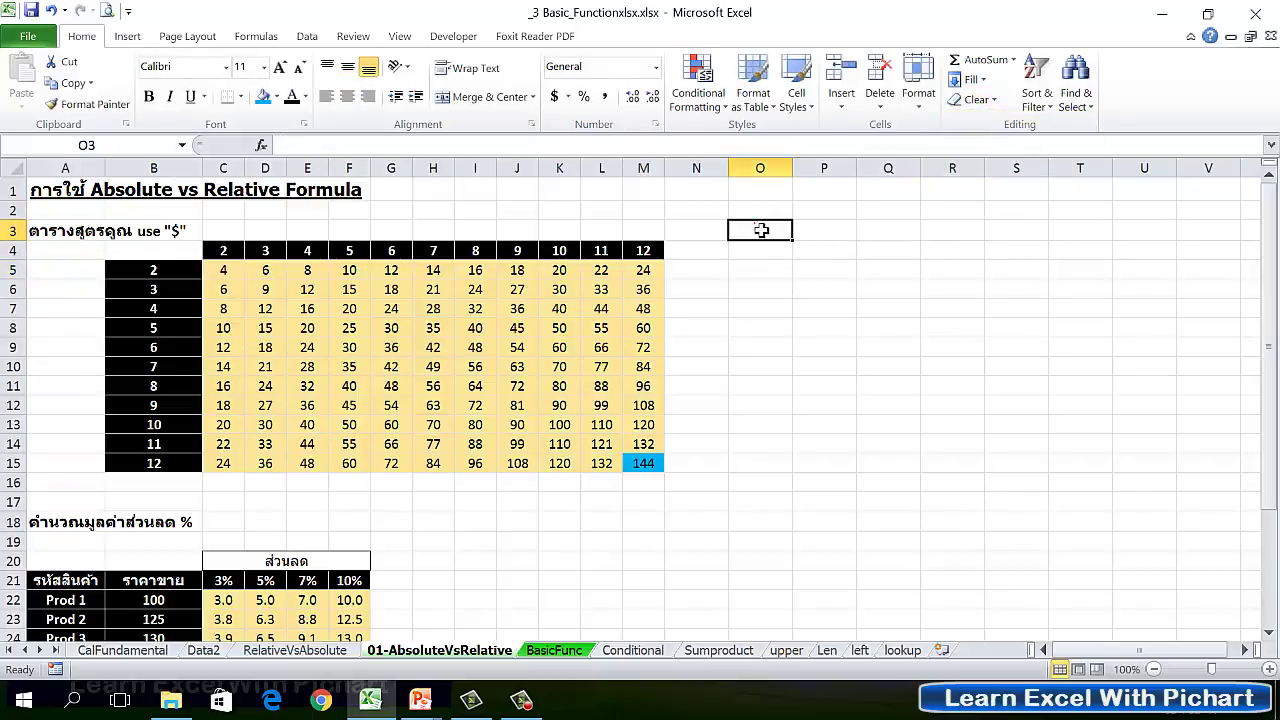
type("ช")
key("BackSpace")
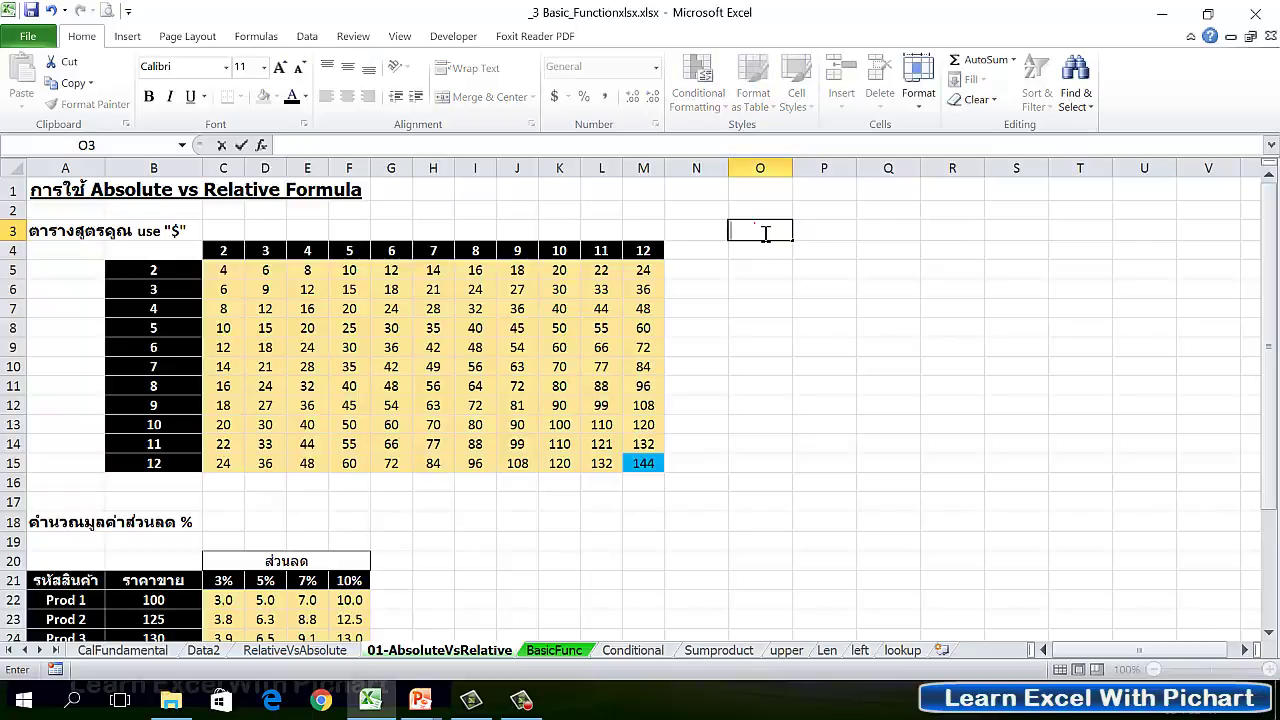
type("การ")
type("ใส่")
type(" $")
key("Return")
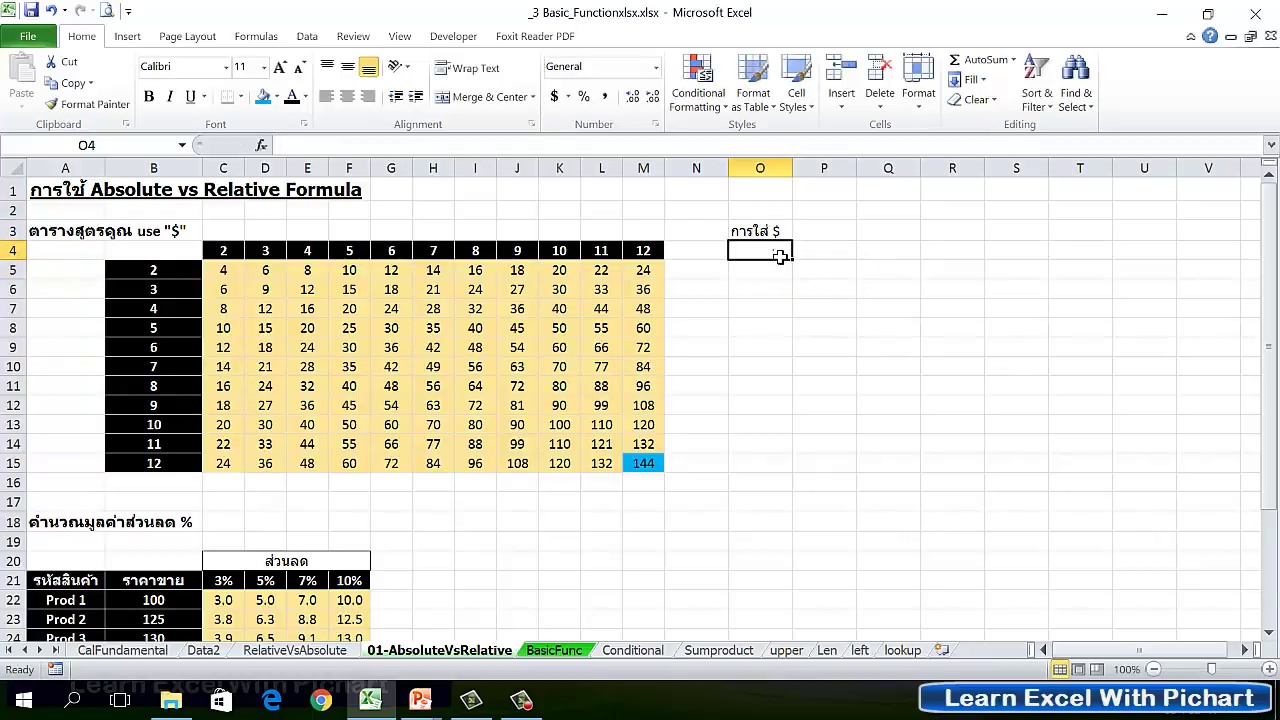
type("F")
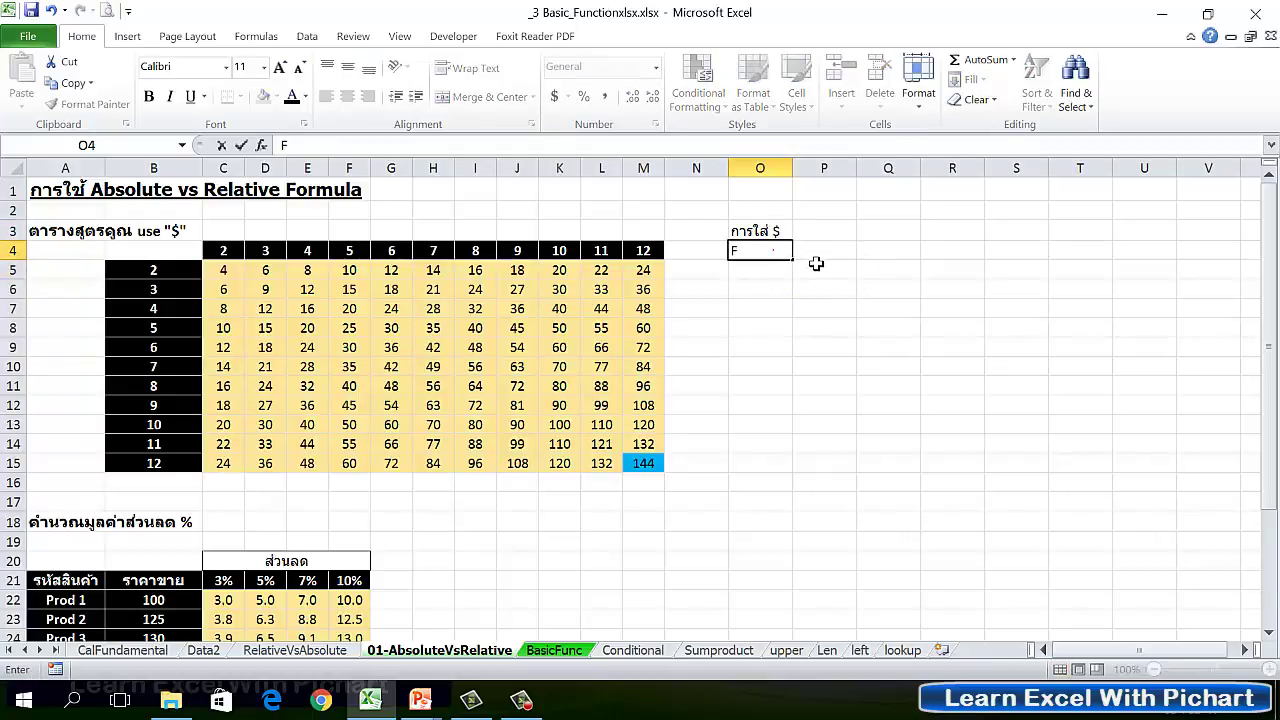
type("4 =")
key("BackSpace")
key("BackSpace")
Enter the numbers 1, 2, 3 and 4 in cells O5 through O8
left_click(786, 272)
type("1")
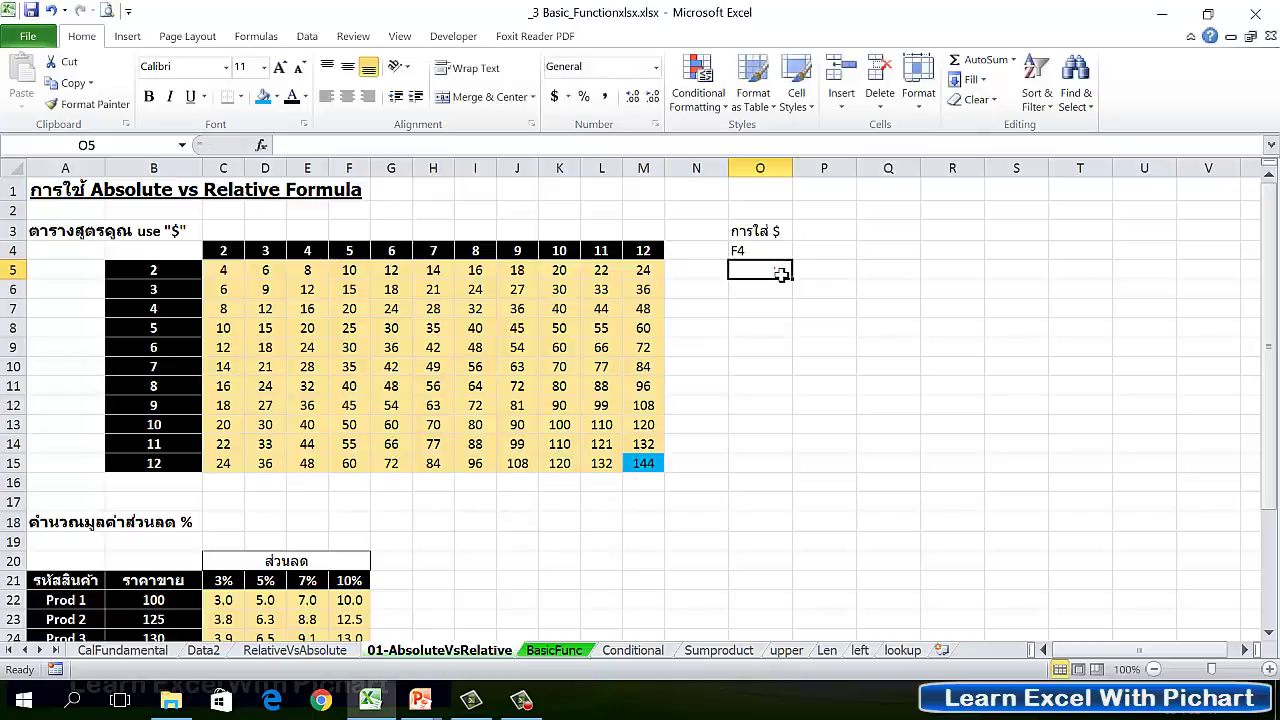
left_click(776, 296)
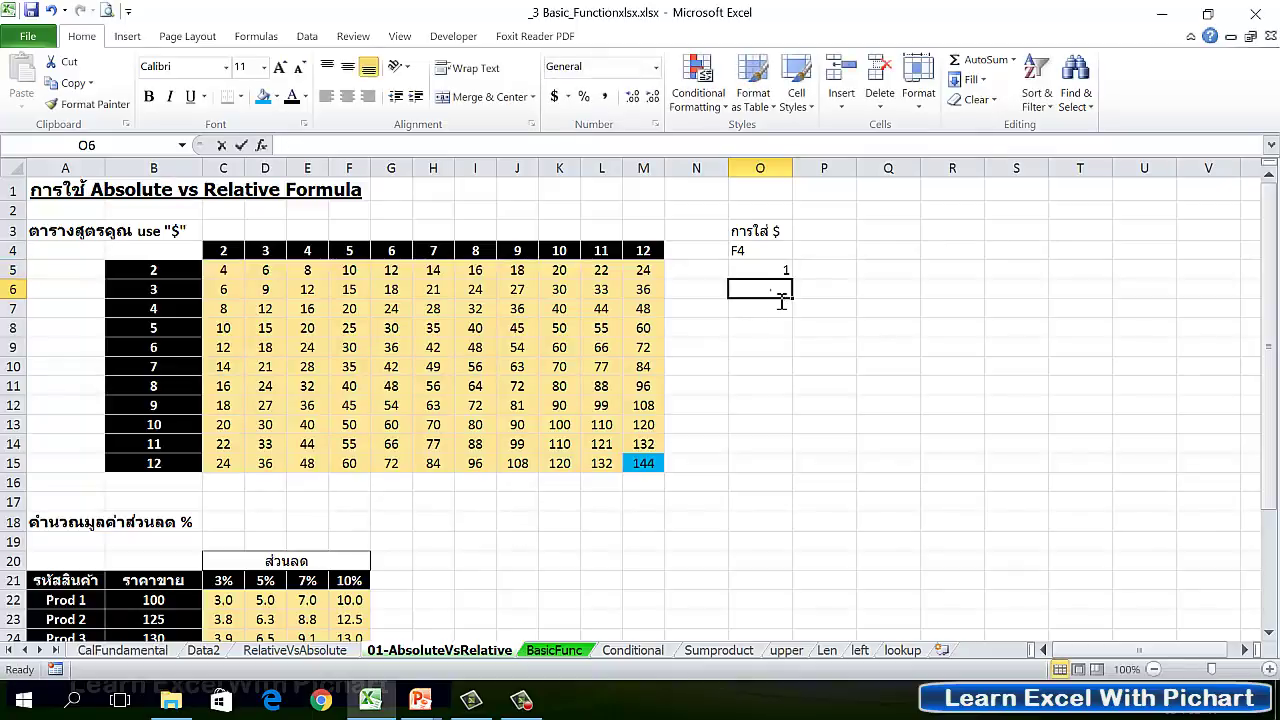
type("2")
left_click(783, 312)
type("3")
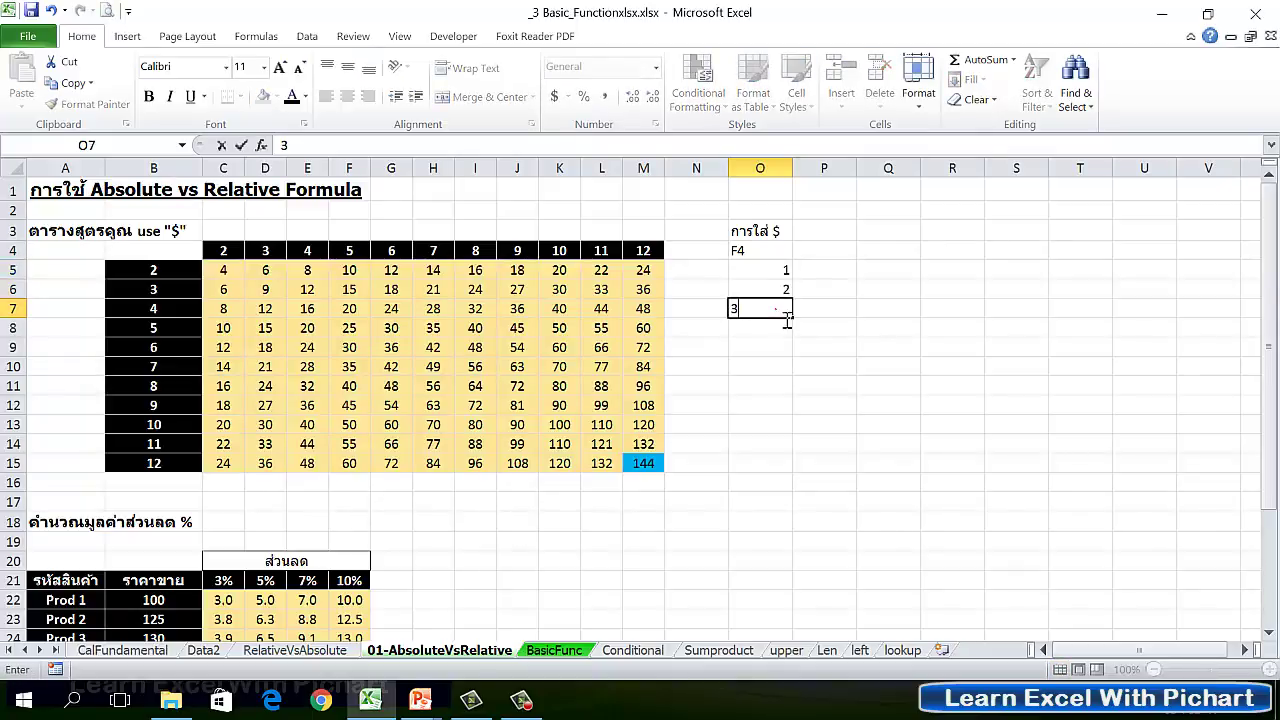
left_click(786, 330)
type("4")
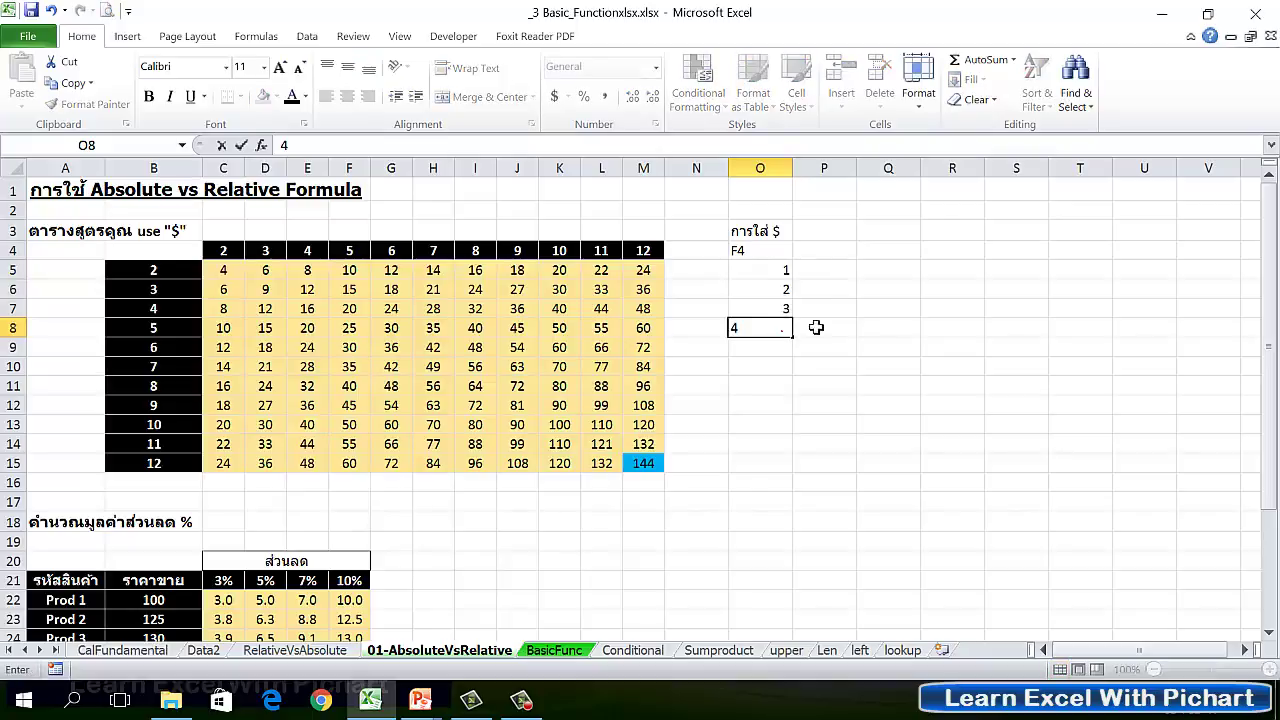
left_click(831, 275)
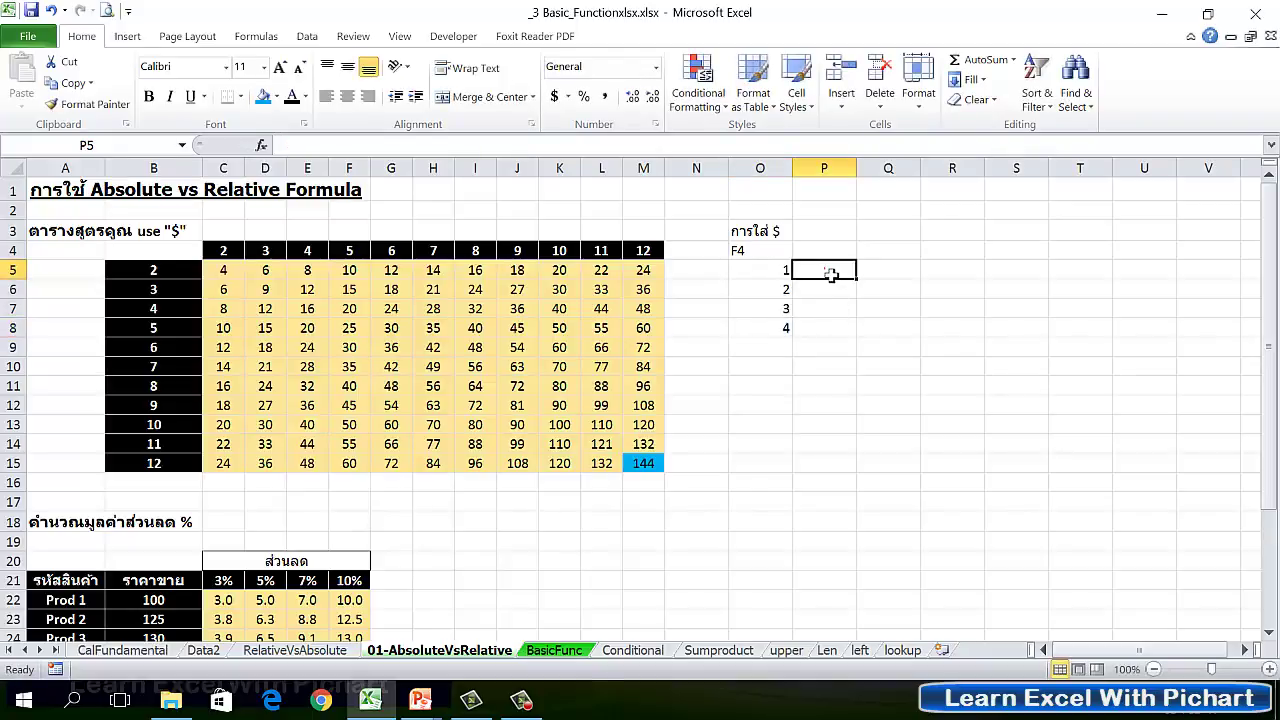
Label P5 'Col & Row' and P6 'Row'
type("Col")
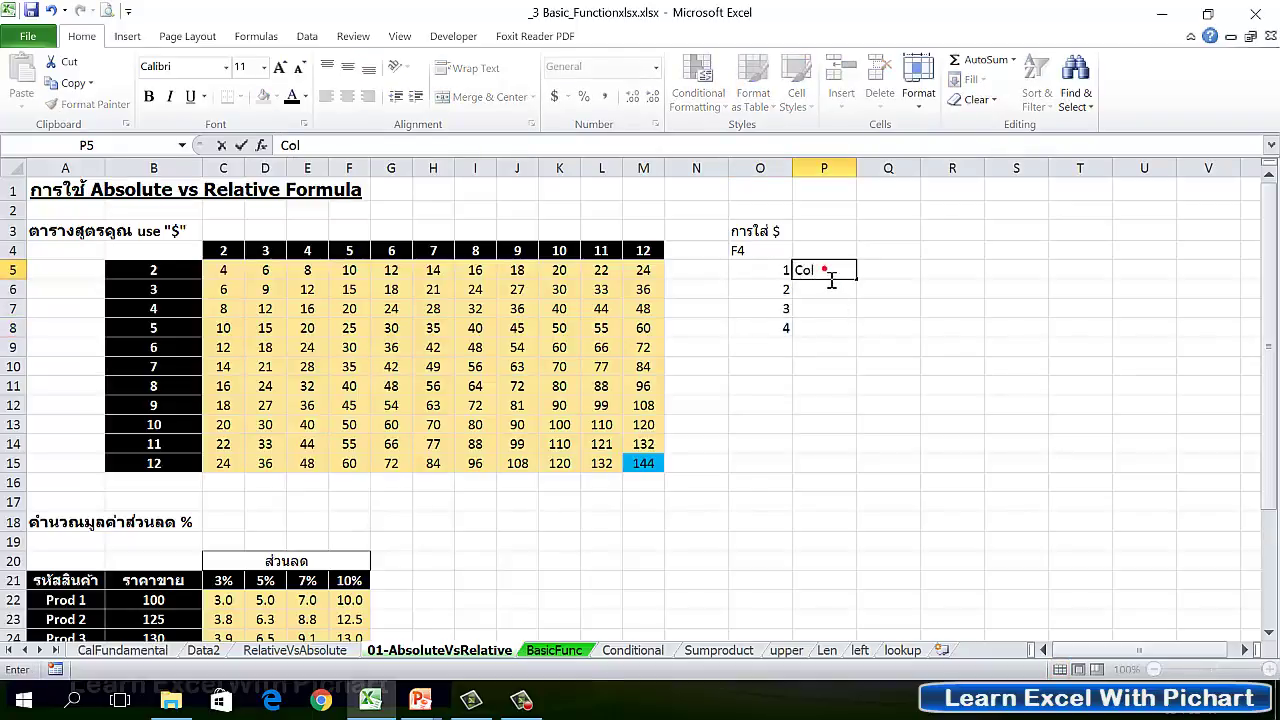
type(" &")
type(" Row")
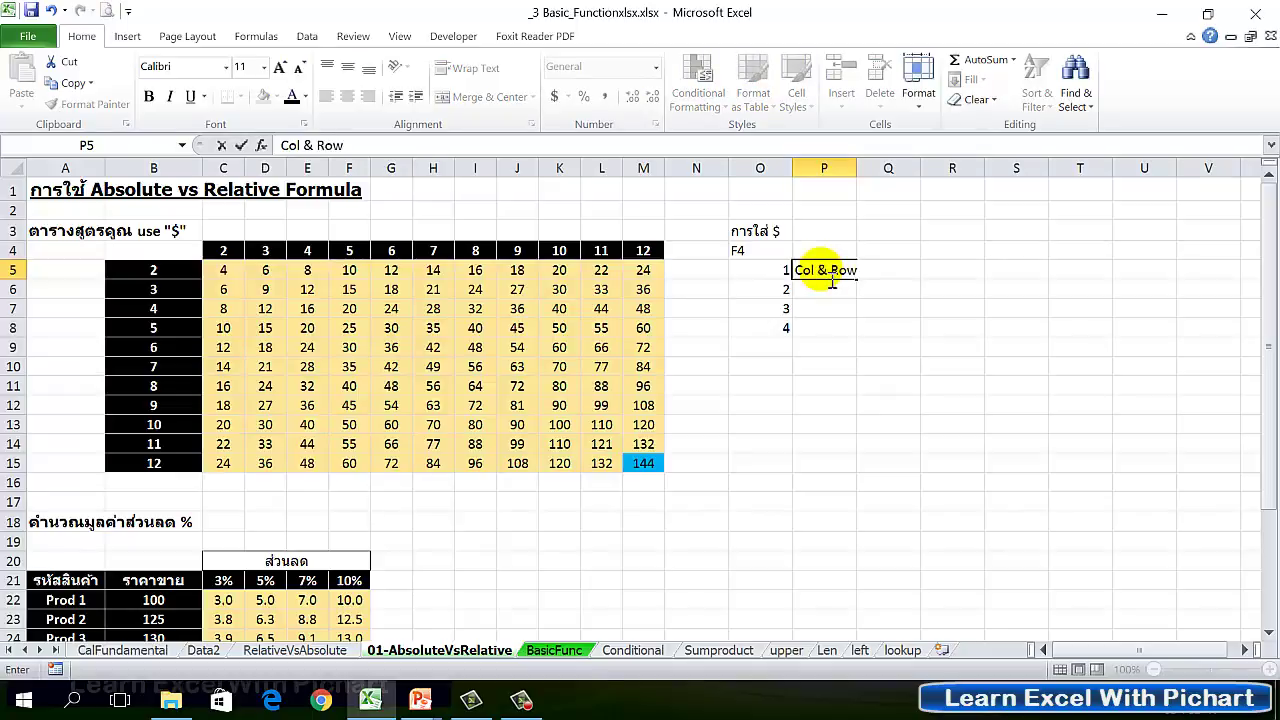
key("Return")
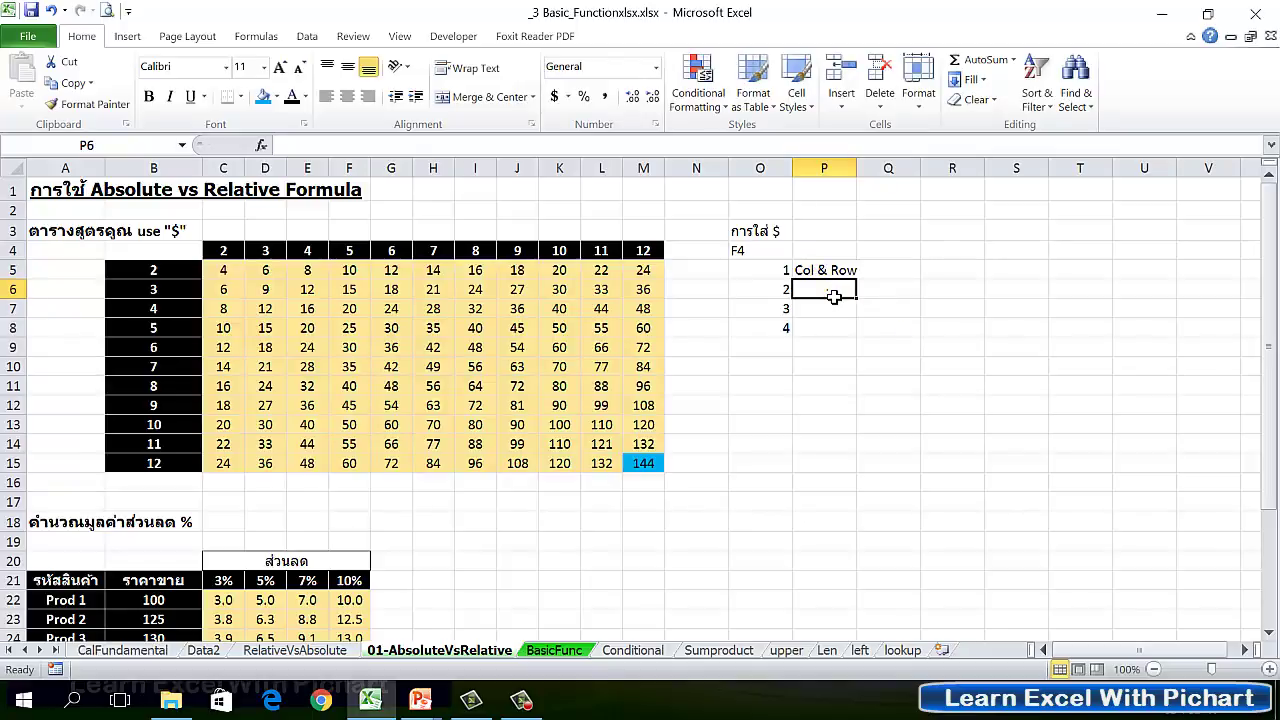
type("Ro")
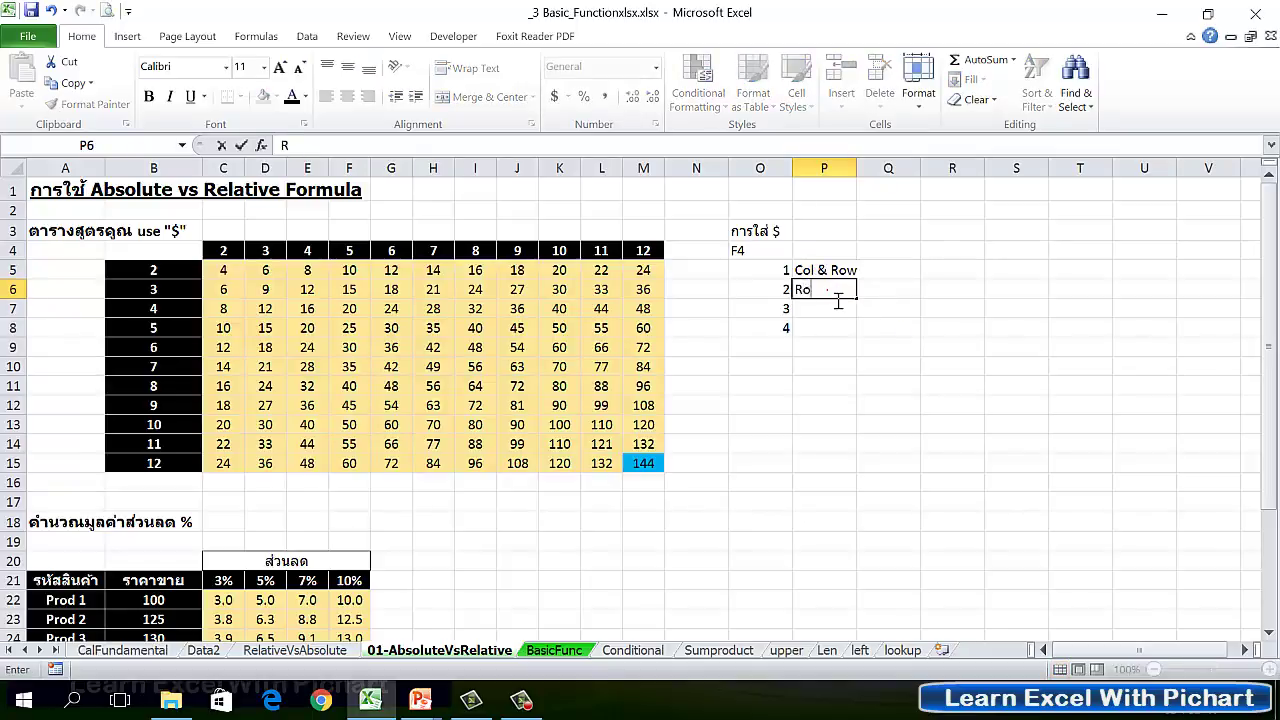
type("e")
key("BackSpace")
type("w")
left_click(834, 311)
Label P7 'Col' and P8 'No'
type("C")
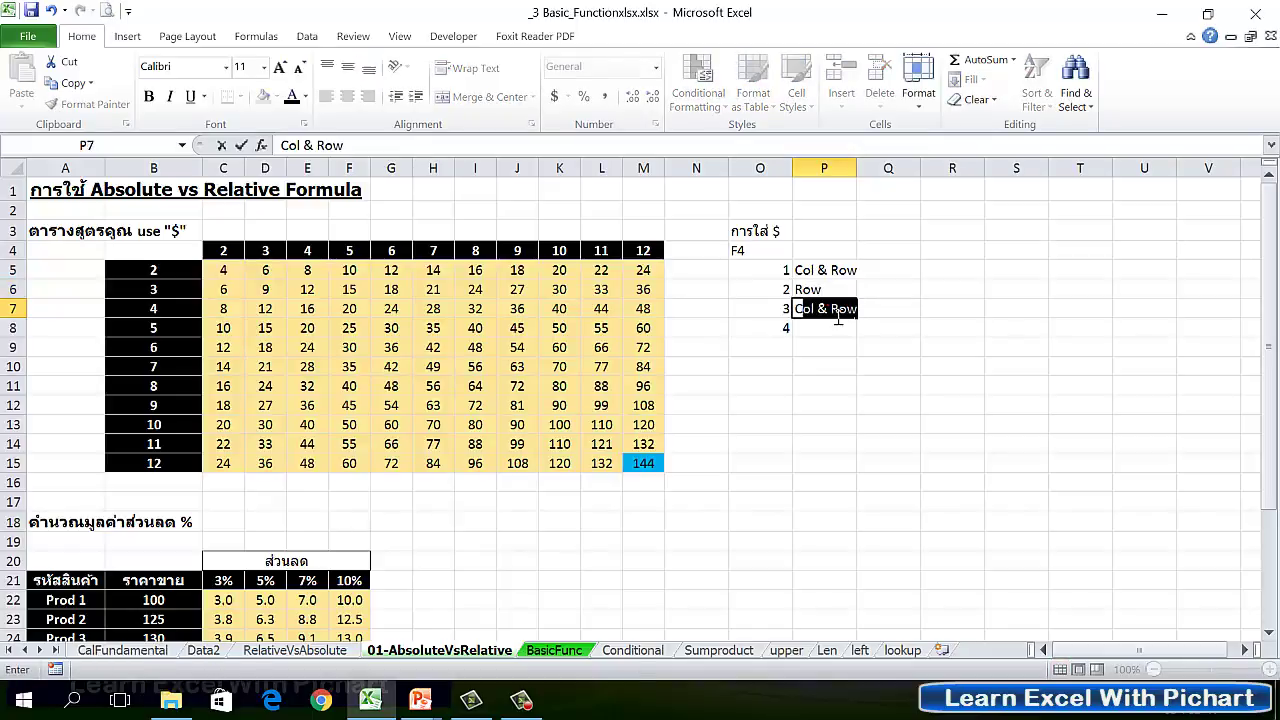
type("ol")
key("Delete")
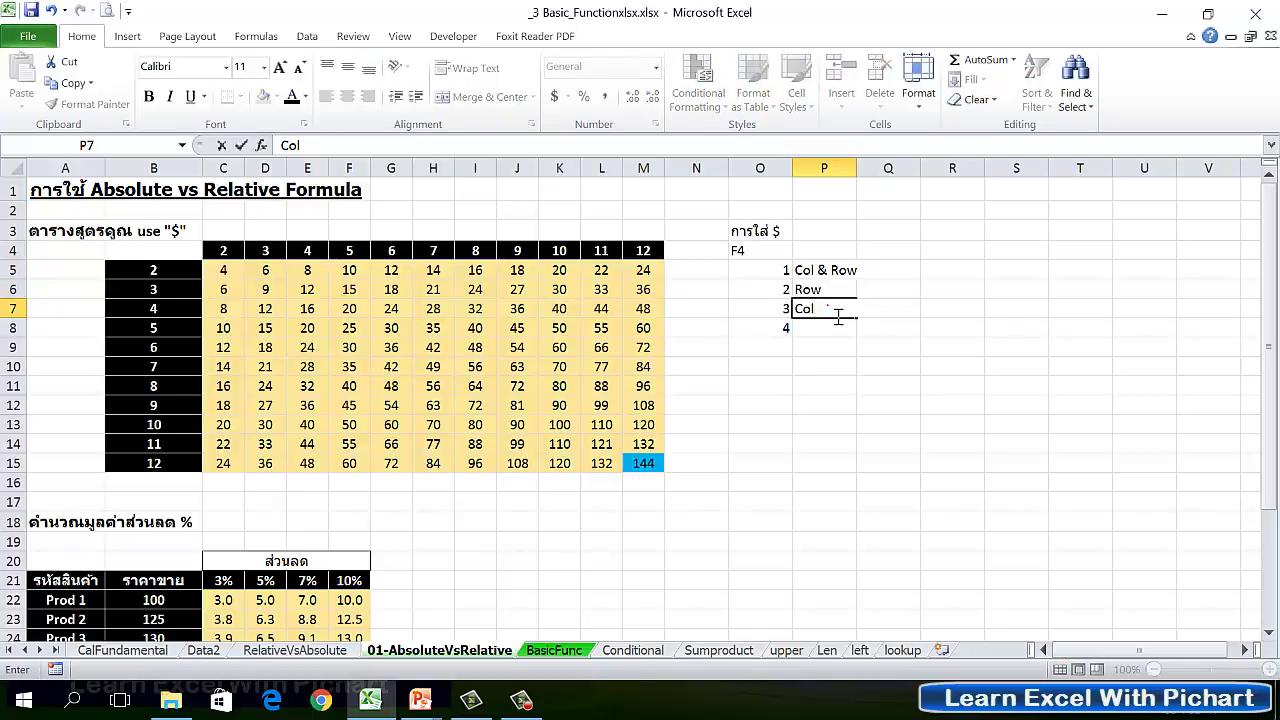
left_click(838, 338)
type("N")
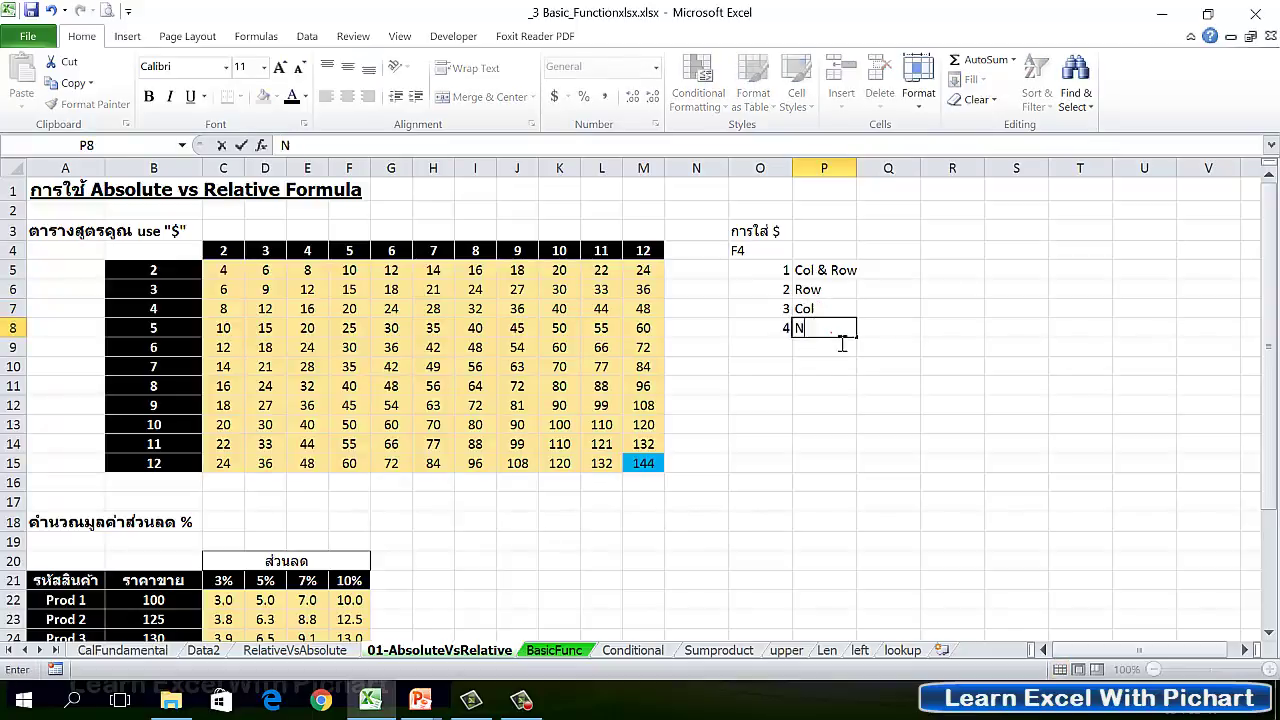
type("O")
key("BackSpace")
type("o")
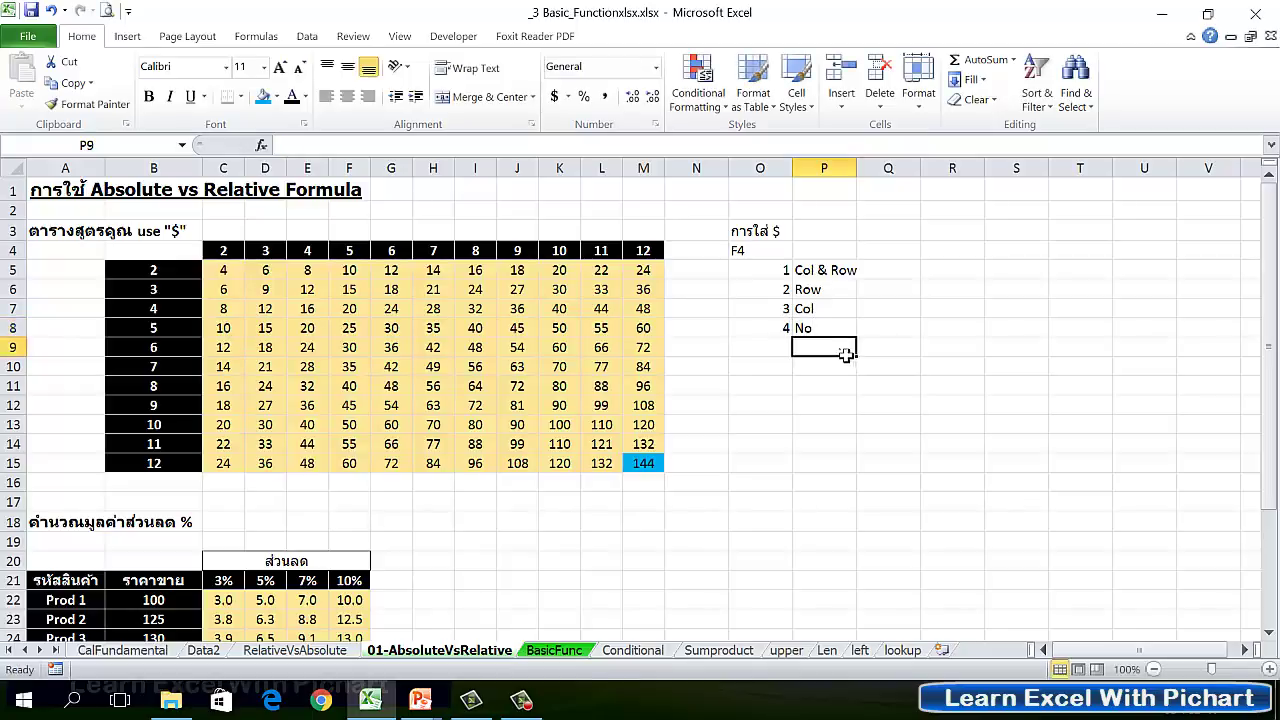
key("ctrl+Return")
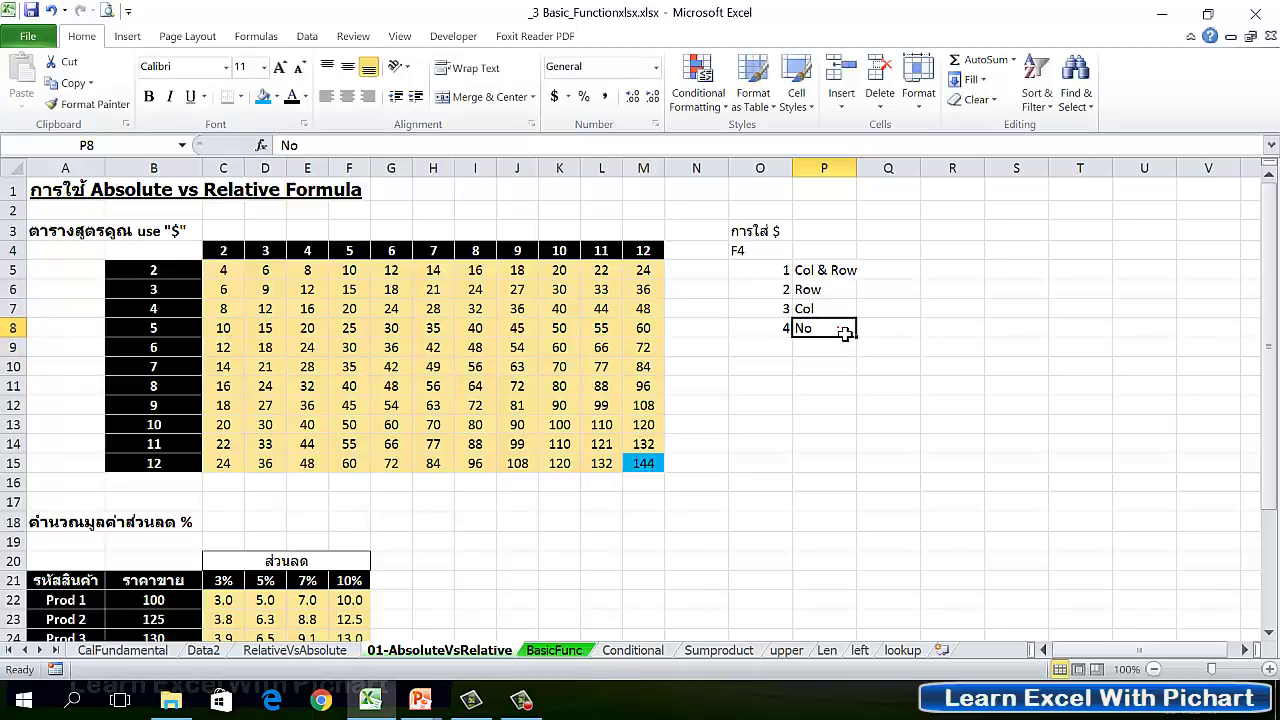
left_click(761, 371)
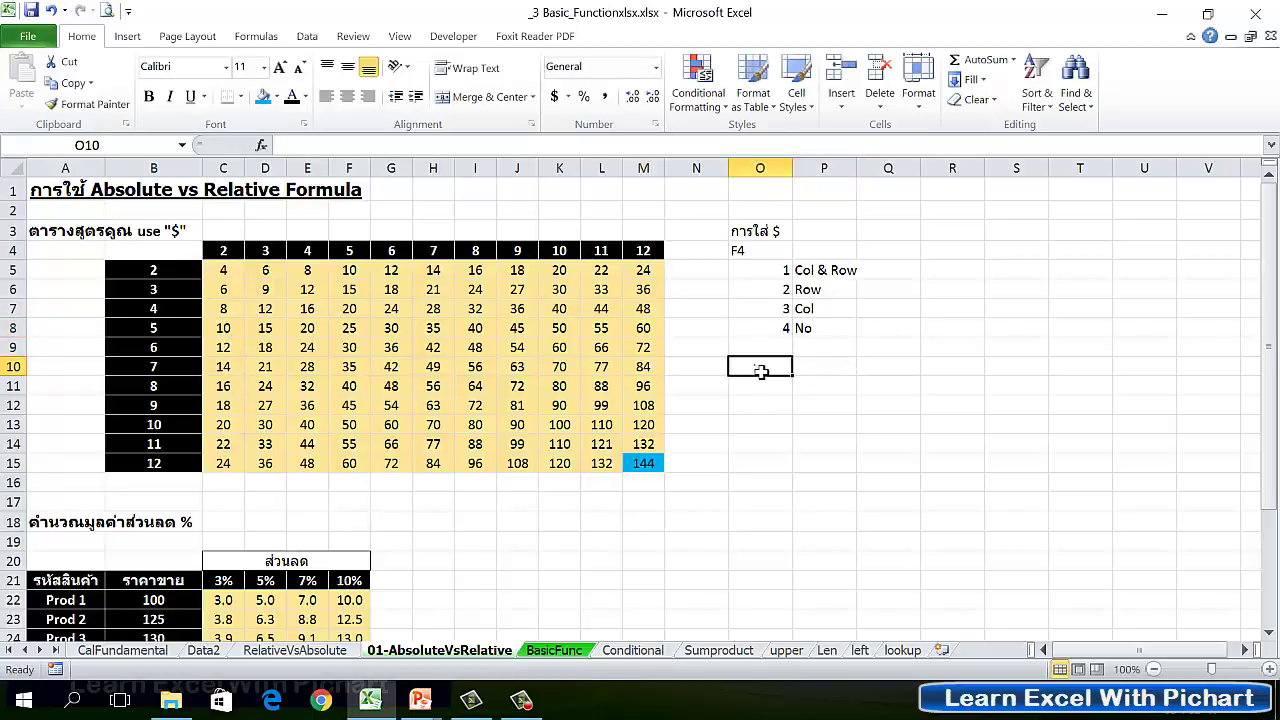
Switch to Thai input and type 'เมื่อต้องระบุ ค่าของ row และ Column' in O10
type("g")
key("alt")
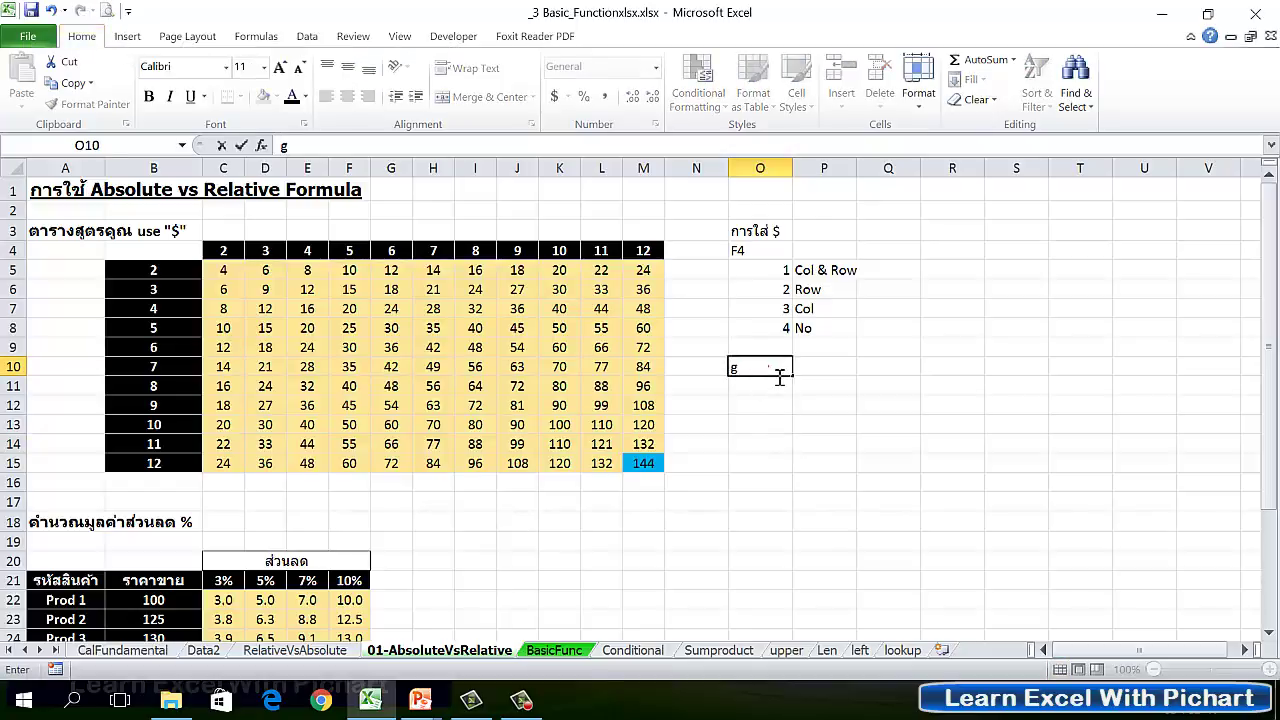
key("BackSpace")
type("เมื่อต้องร")
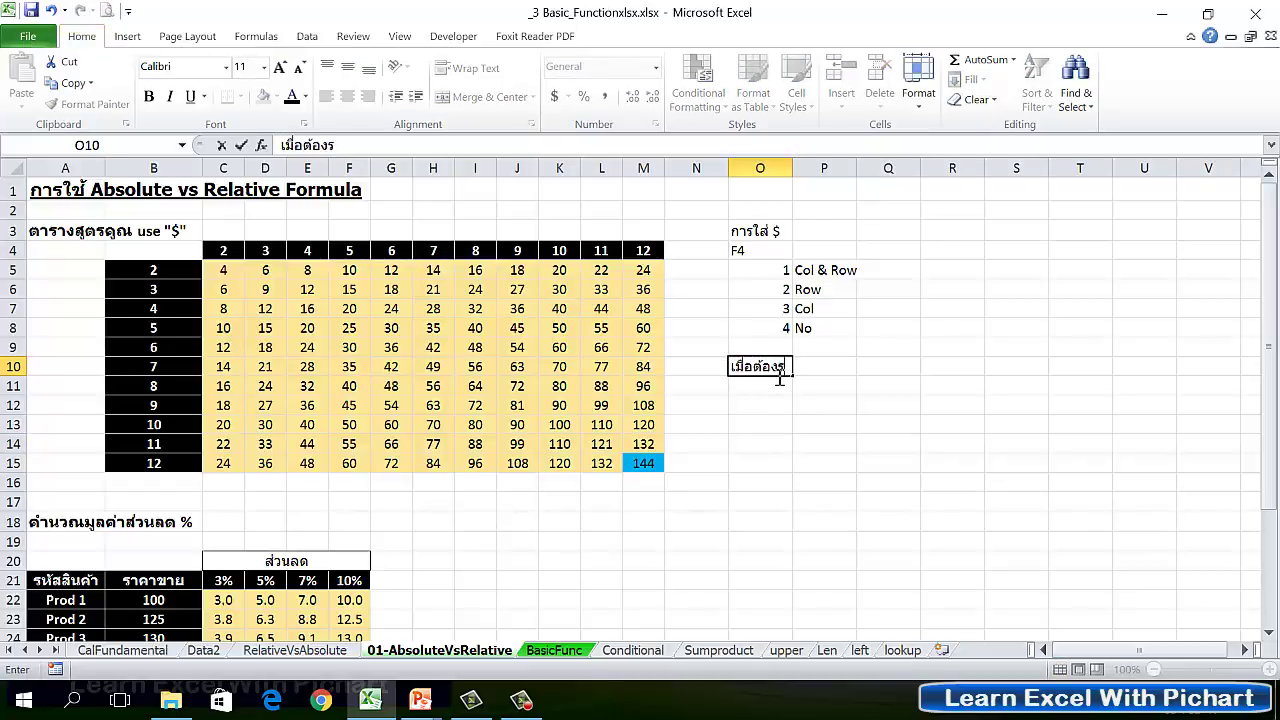
type("ะ")
type("บ")
type("ุ ค่")
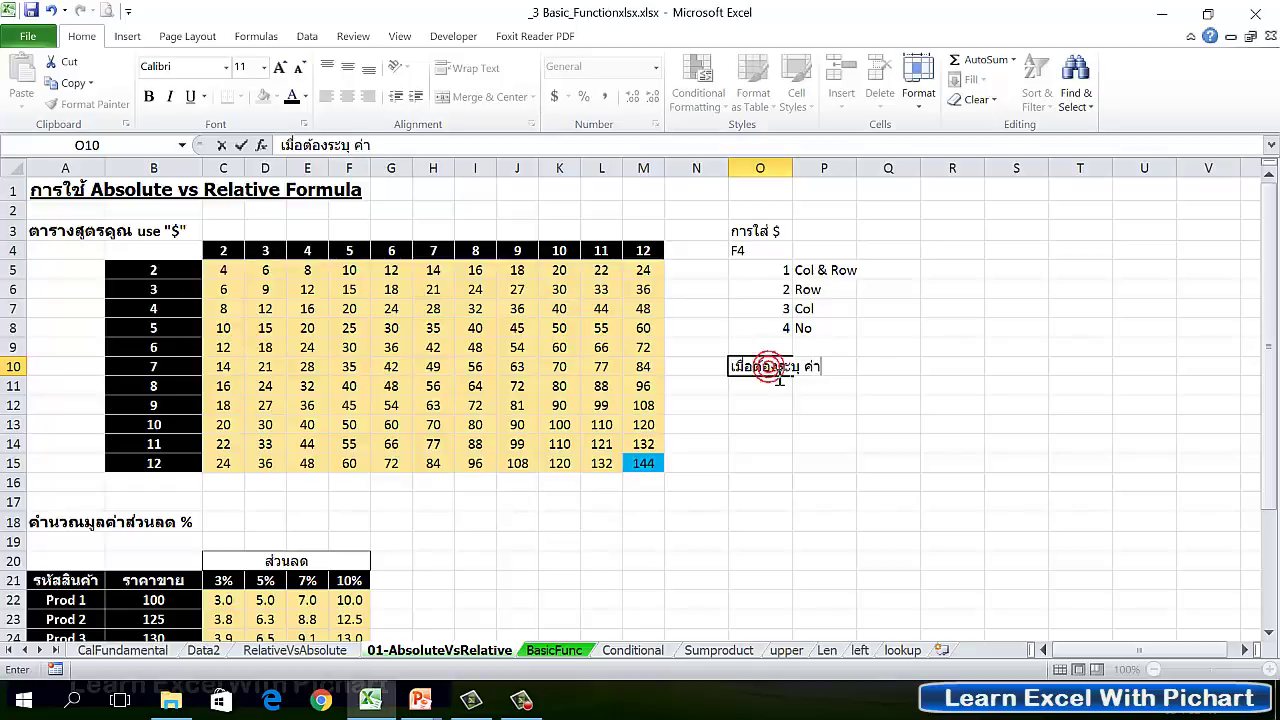
type("าของ row")
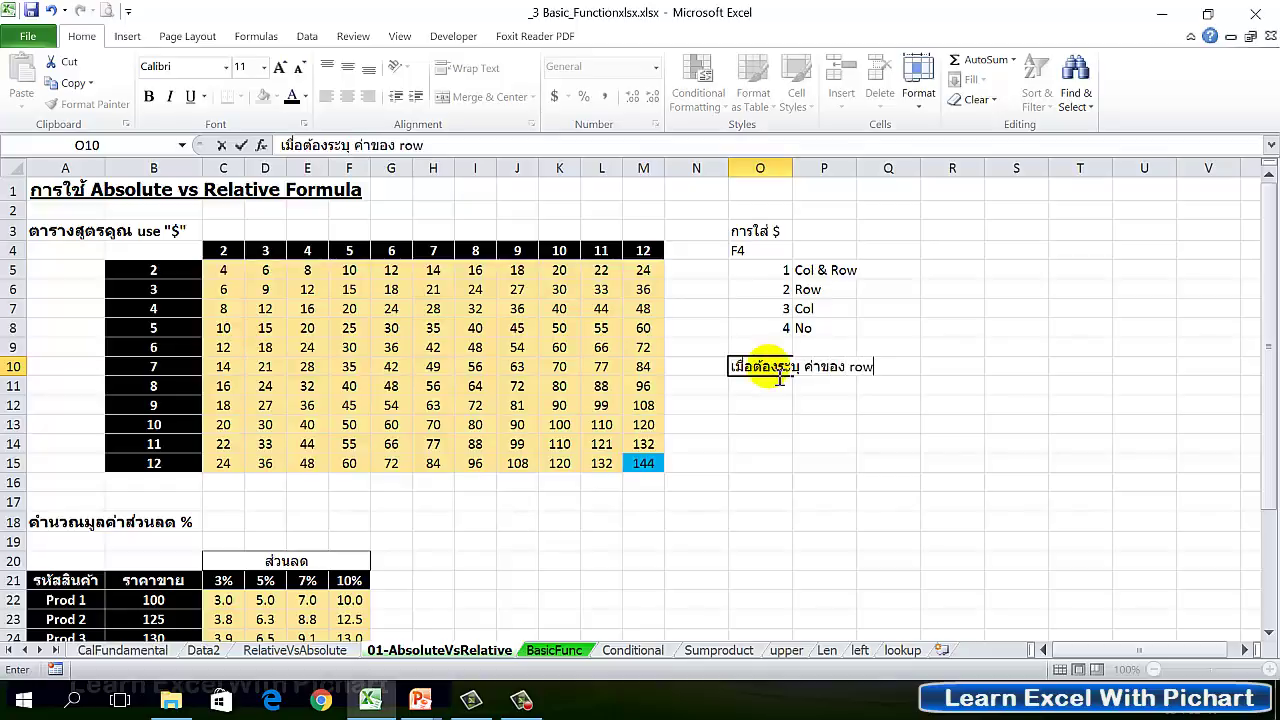
type("งป")
key("BackSpace")
key("BackSpace")
type("และ")
key("BackSpace")
key("BackSpace")
type("ละ C")
type("olumn")
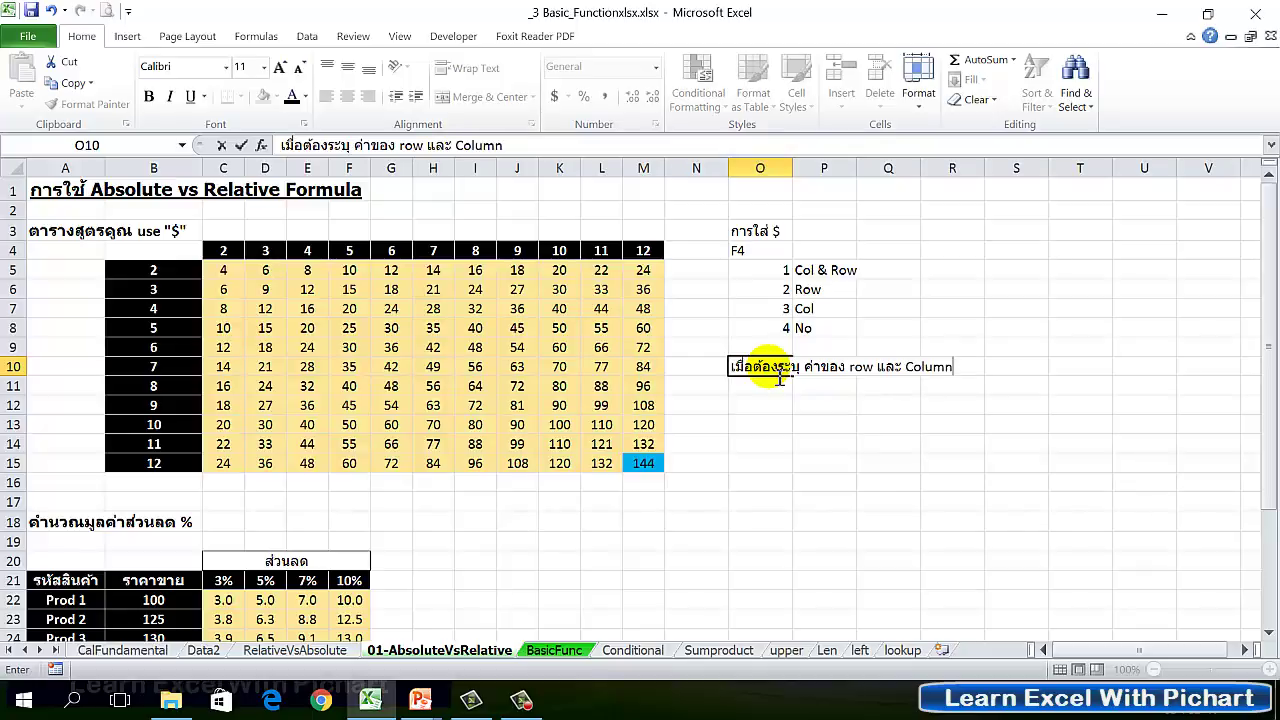
left_click(818, 395)
Type the second note line 'จะต้องระบุ row ก่อน Column' in O11
left_click(769, 397)
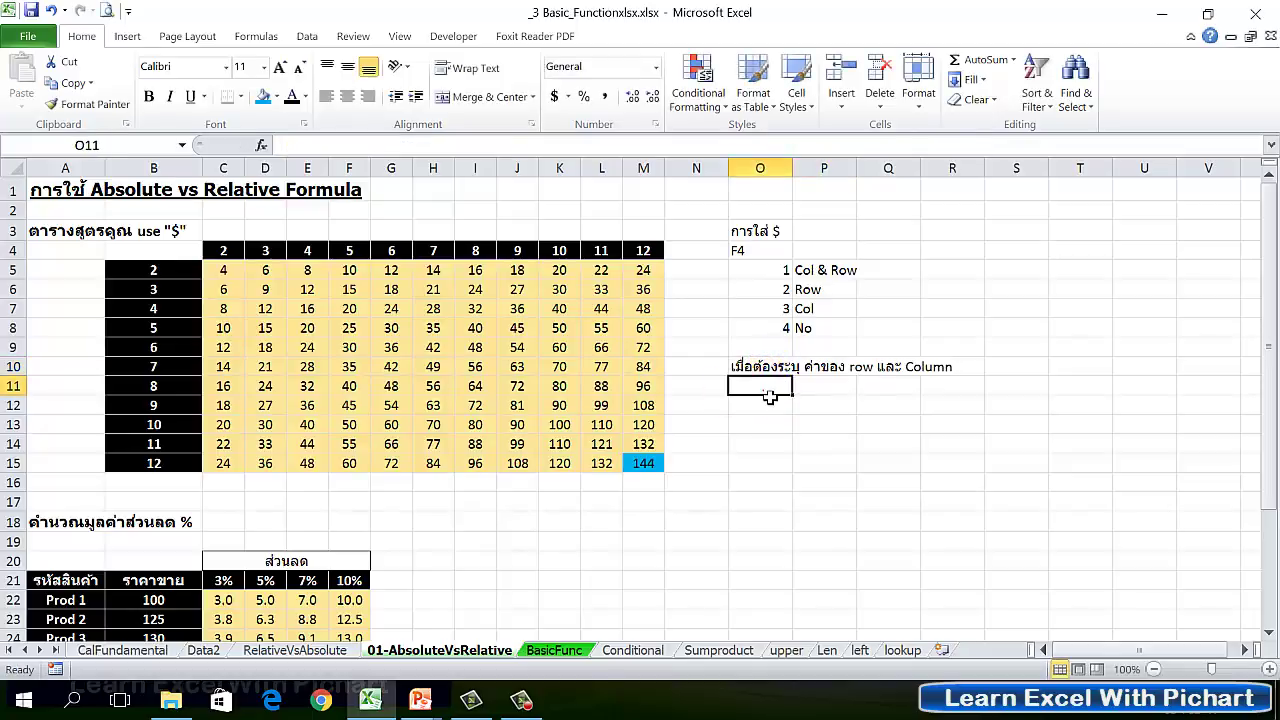
type("0t")
key("BackSpace")
key("BackSpace")
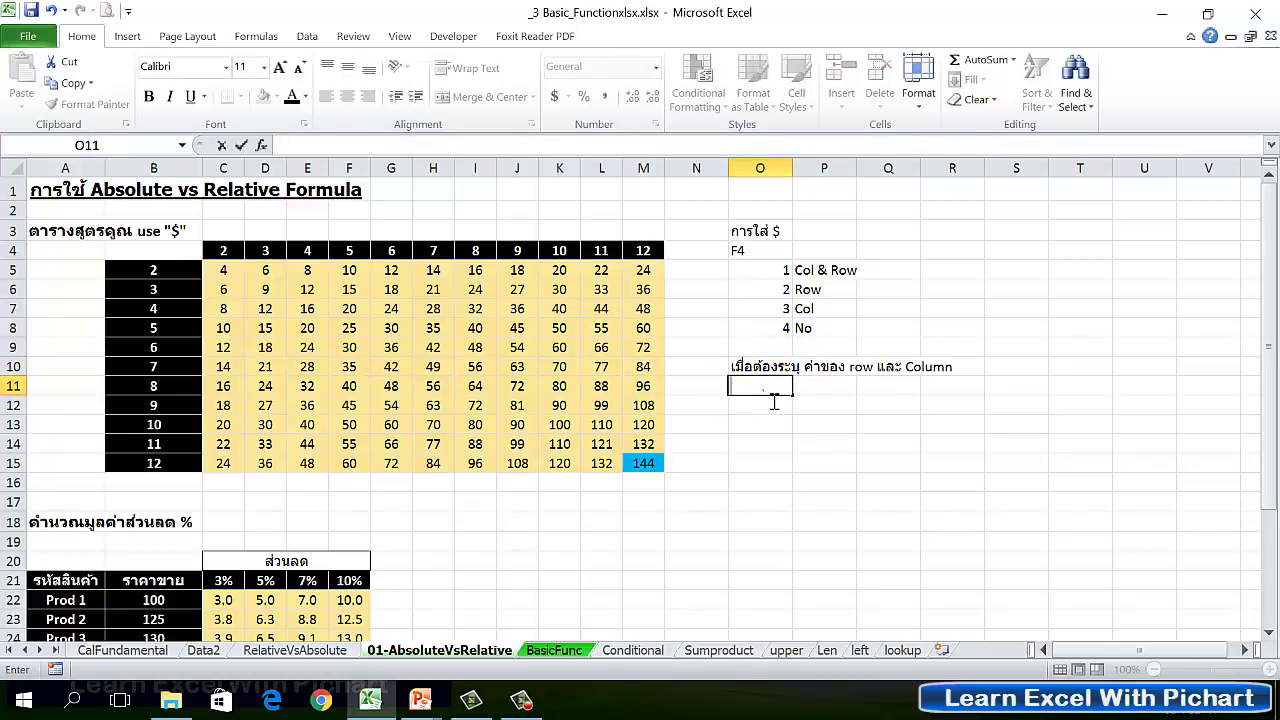
type("จะต้อง ร")
key("BackSpace")
key("BackSpace")
type("ระ")
type("บ")
left_click(774, 403)
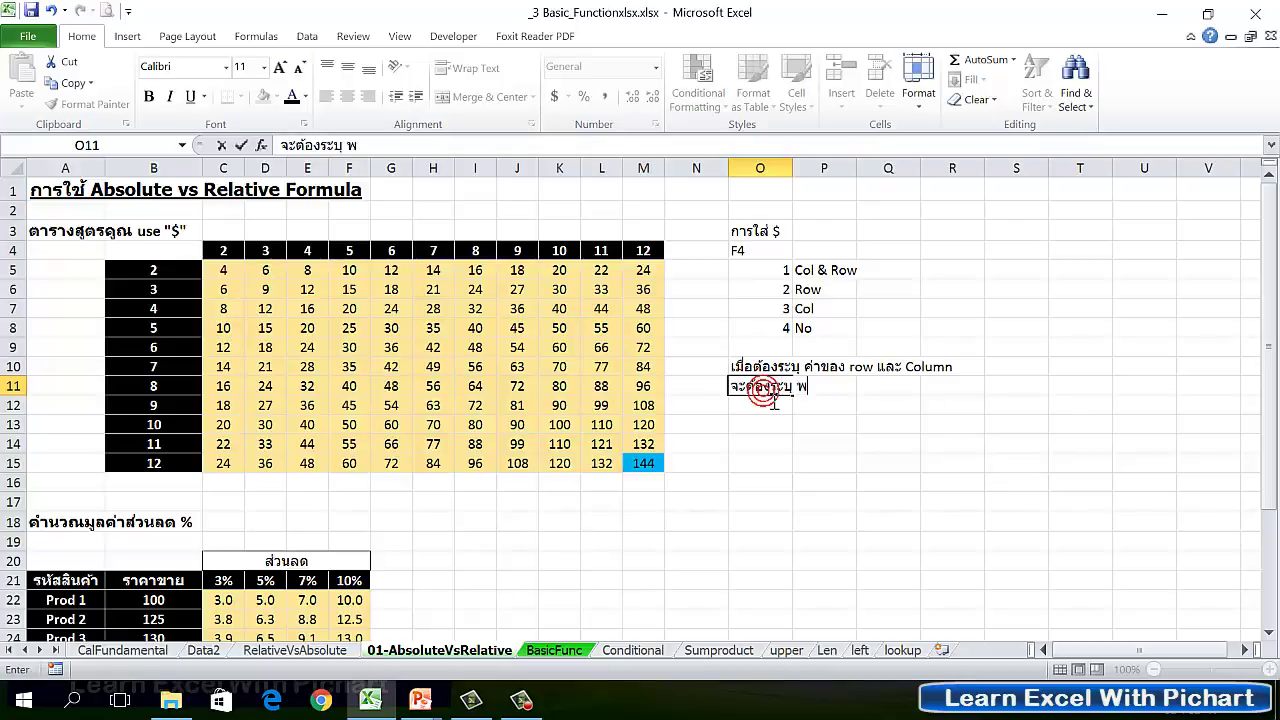
type("row")
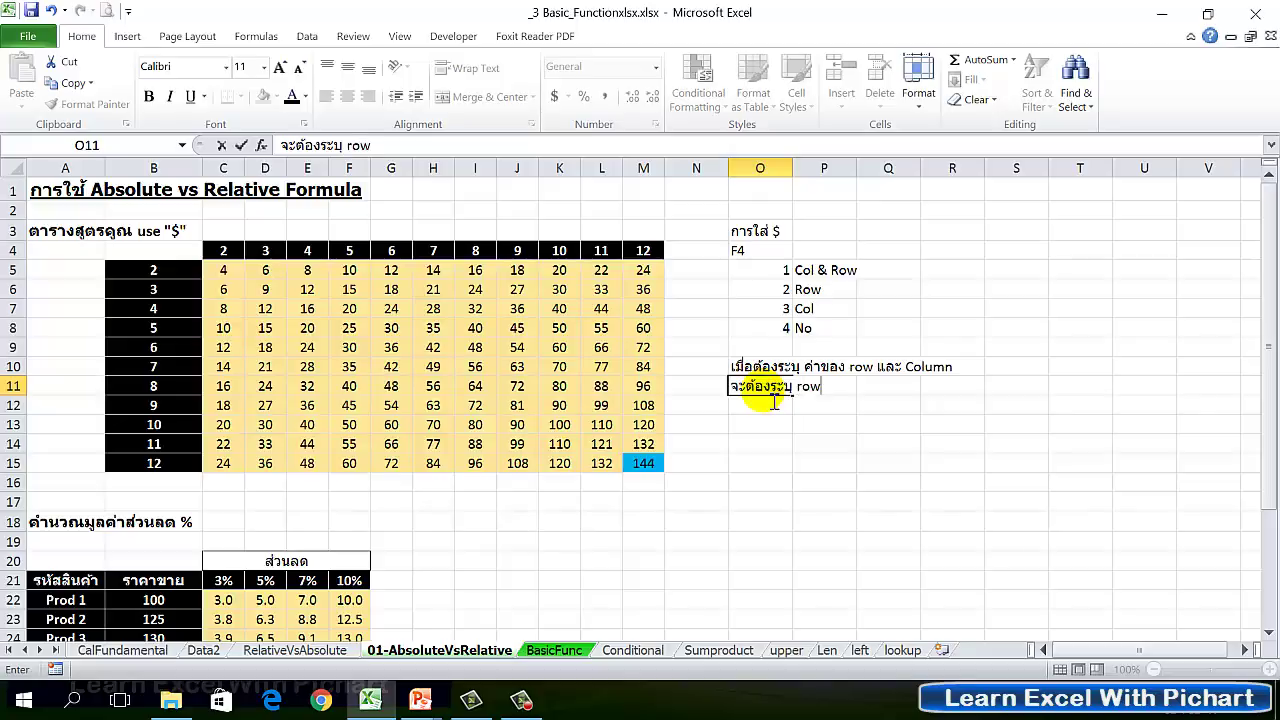
type(" d")
key("BackSpace")
type("ก่อน Col")
type("umn")
left_click(790, 426)
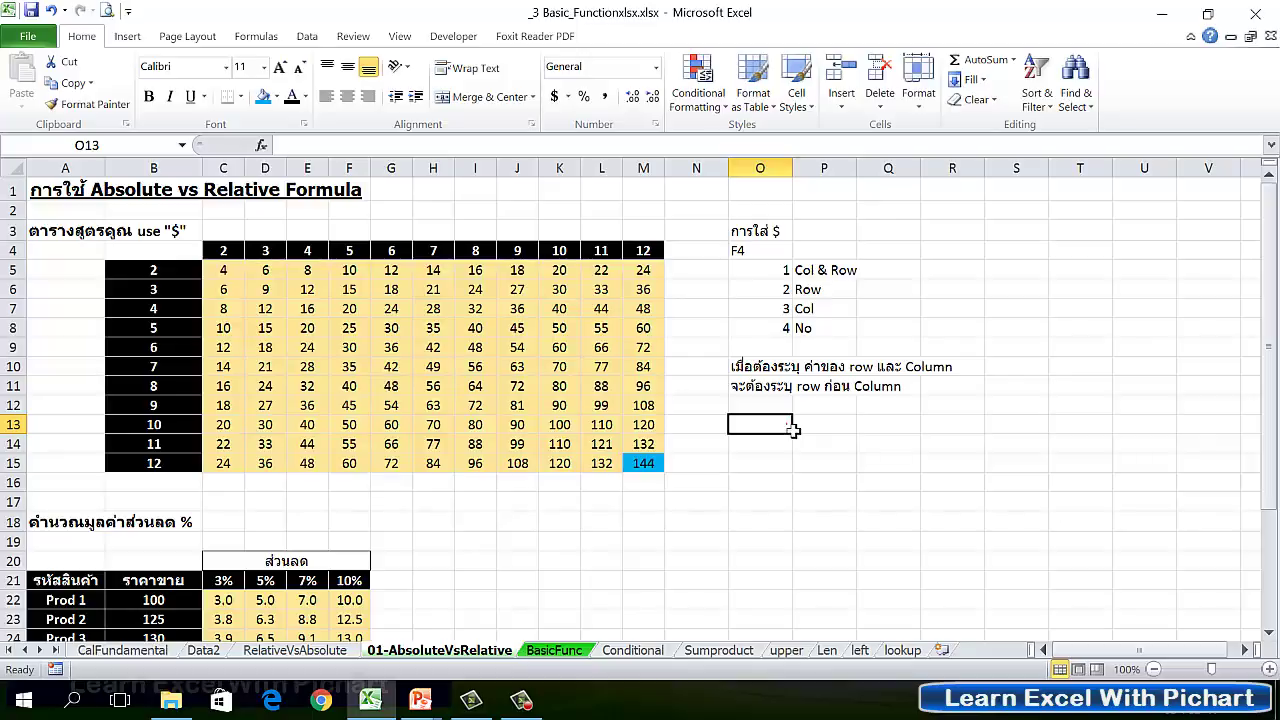
Scroll down to the discount table and delete the results in C22:F31
left_click(826, 405)
scroll(815, 410, "down", 2)
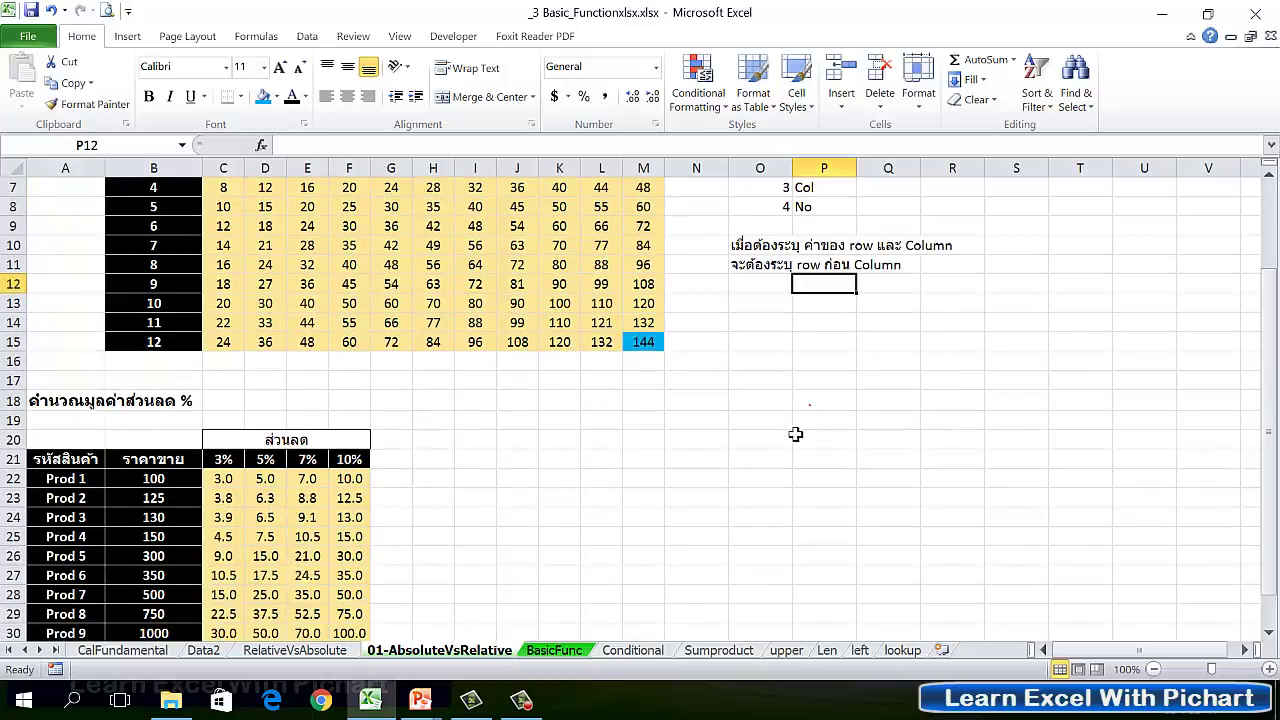
scroll(651, 437, "down", 2)
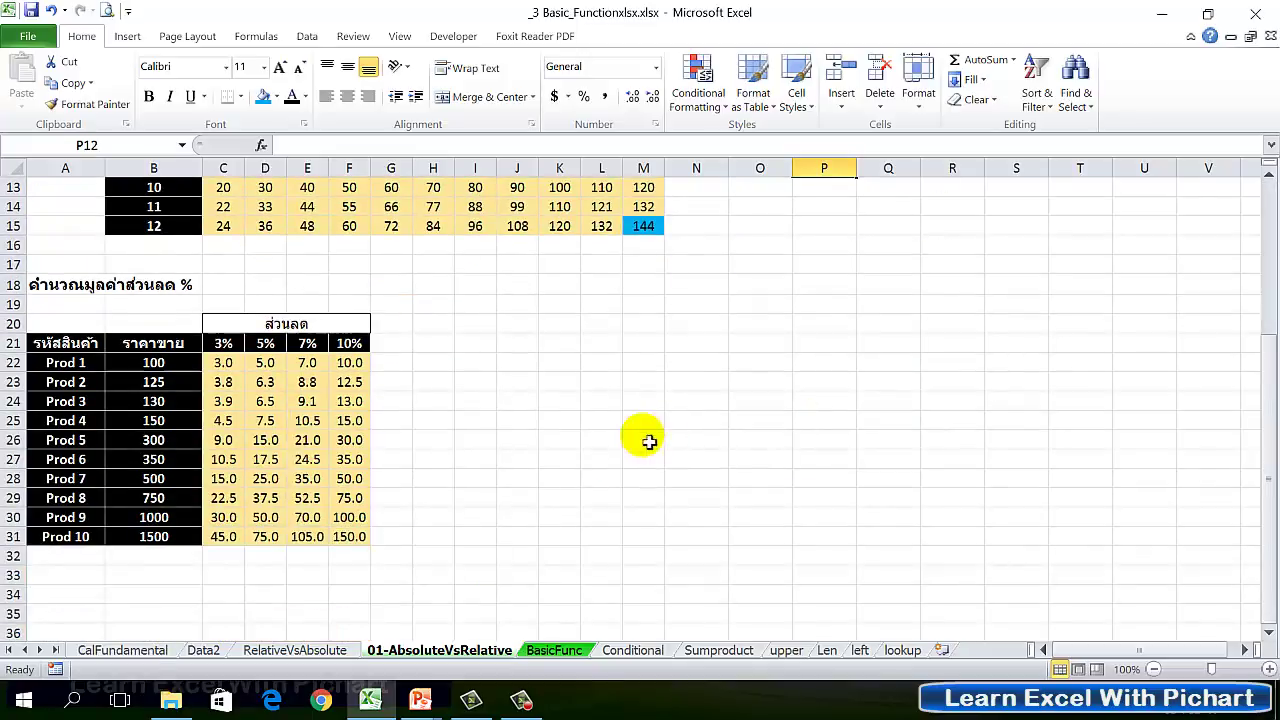
left_click(228, 364)
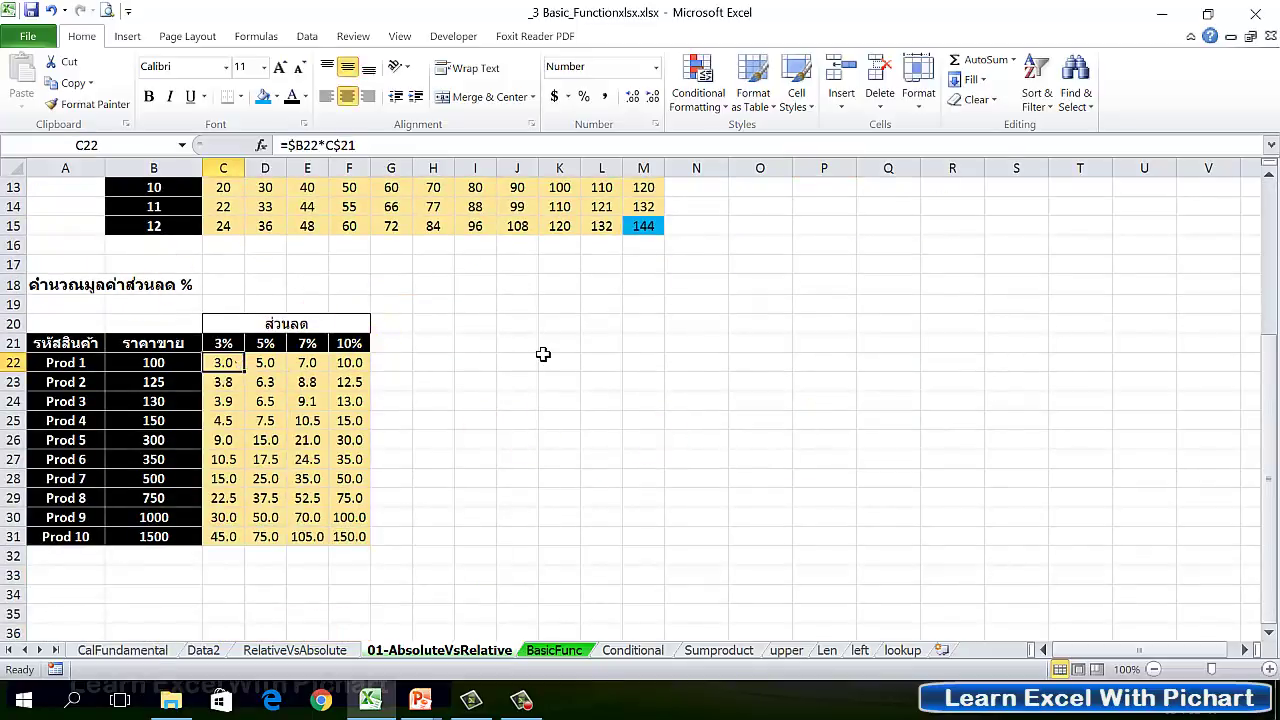
left_click(223, 368)
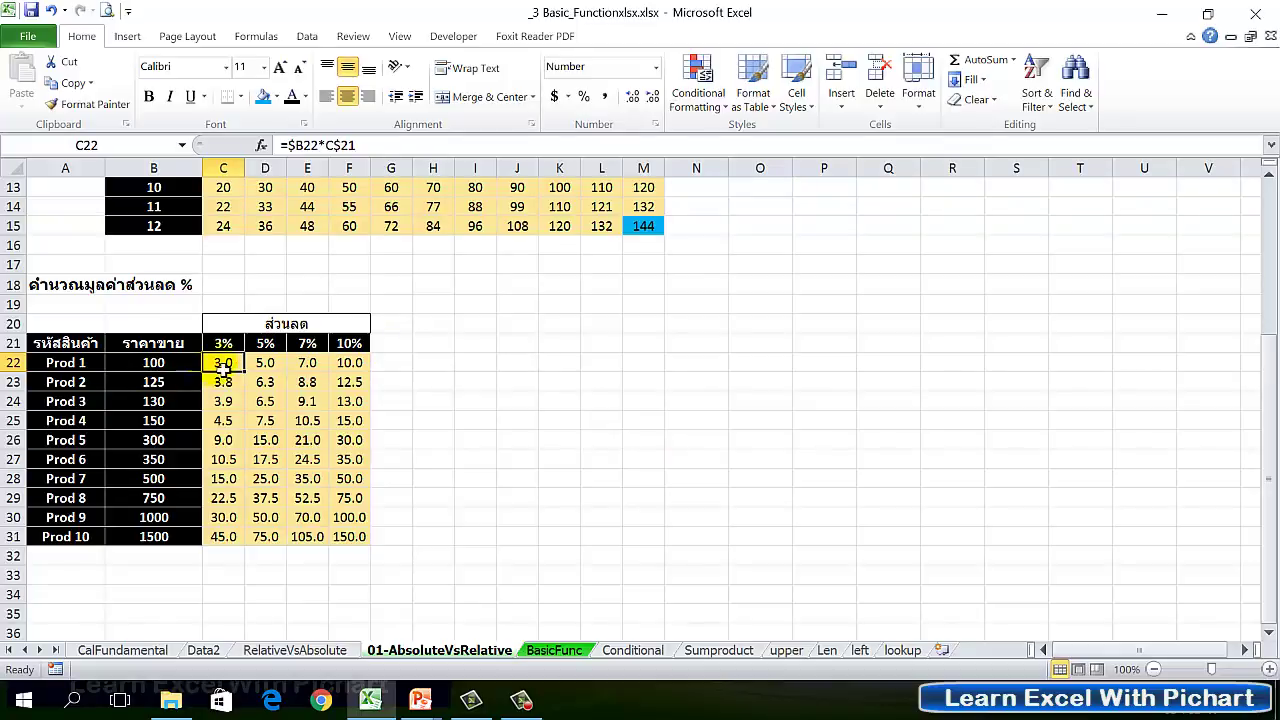
left_click_drag(223, 368, 363, 550)
key("Delete")
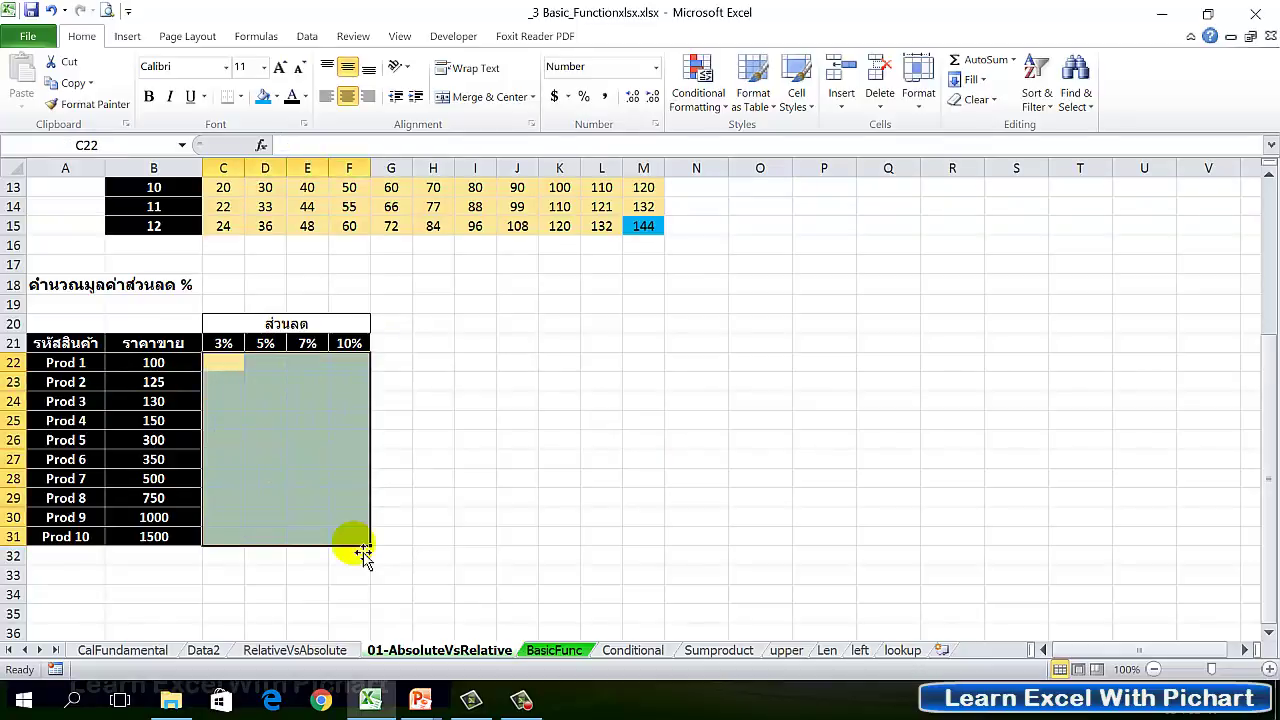
left_click(890, 424)
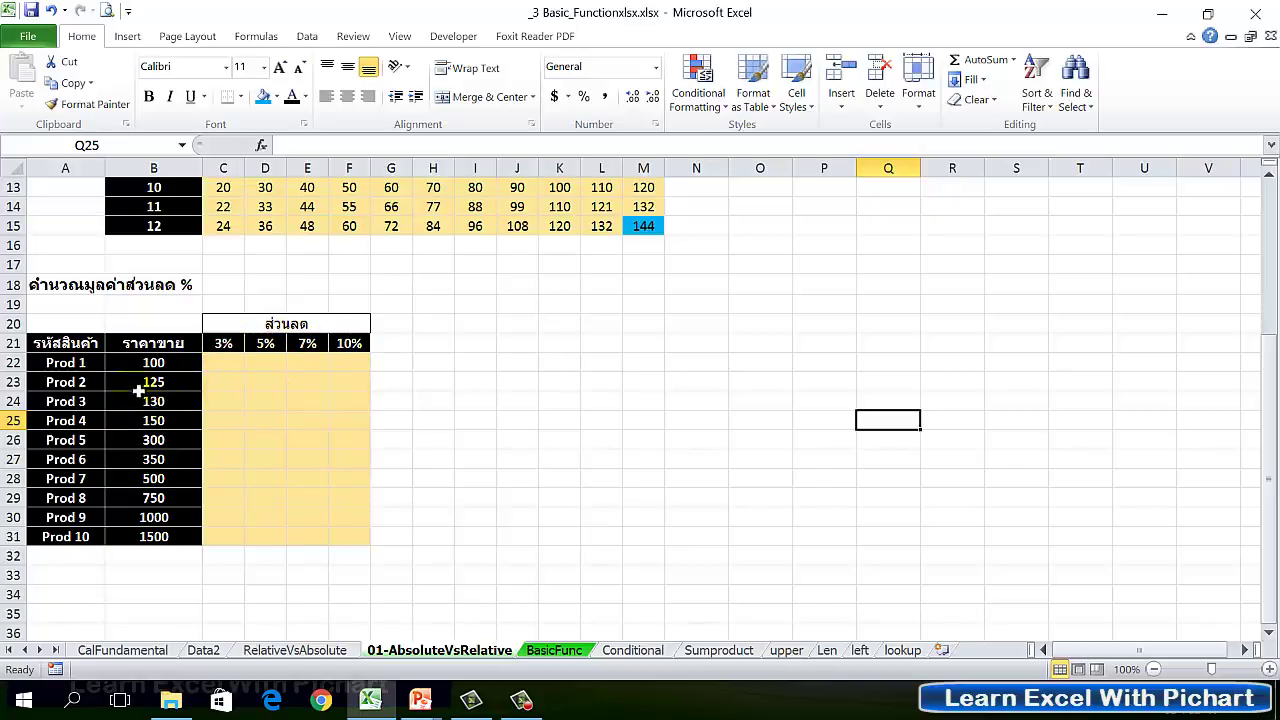
Point out how Prod 1's price in B22 pairs with each rate in C22:F22
left_click(183, 373)
left_click(223, 348)
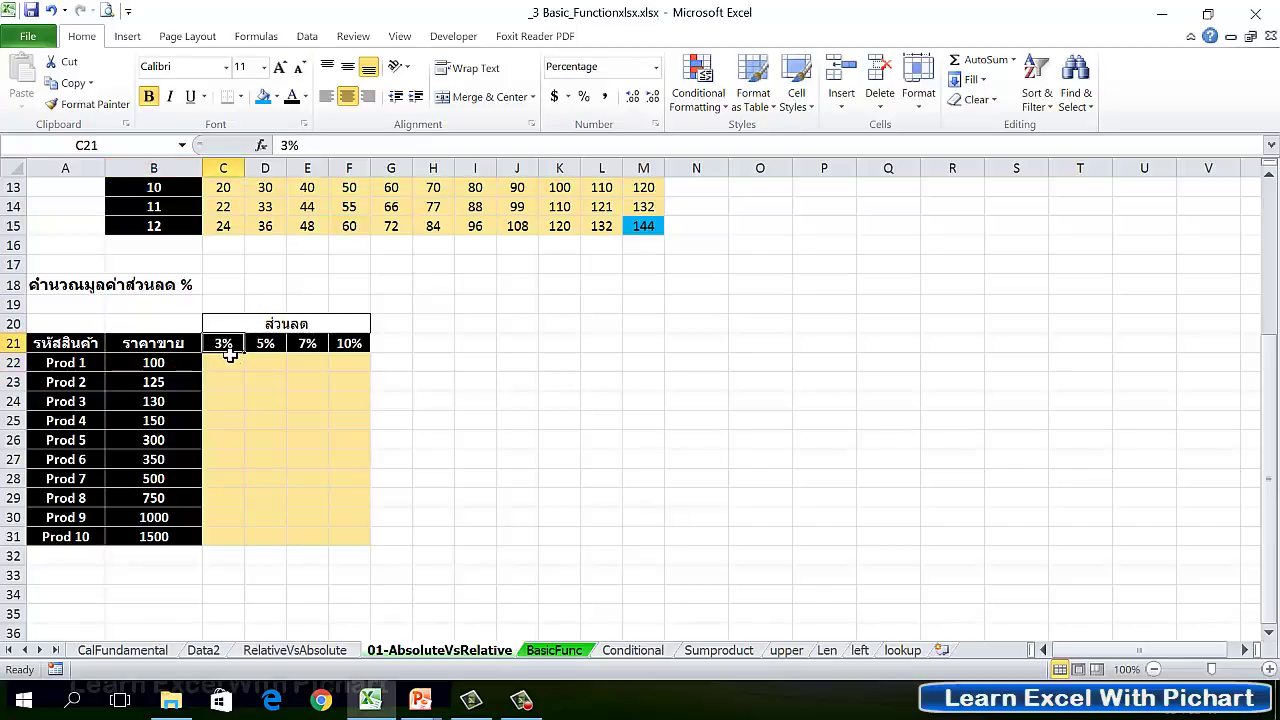
left_click(228, 366)
left_click(188, 366)
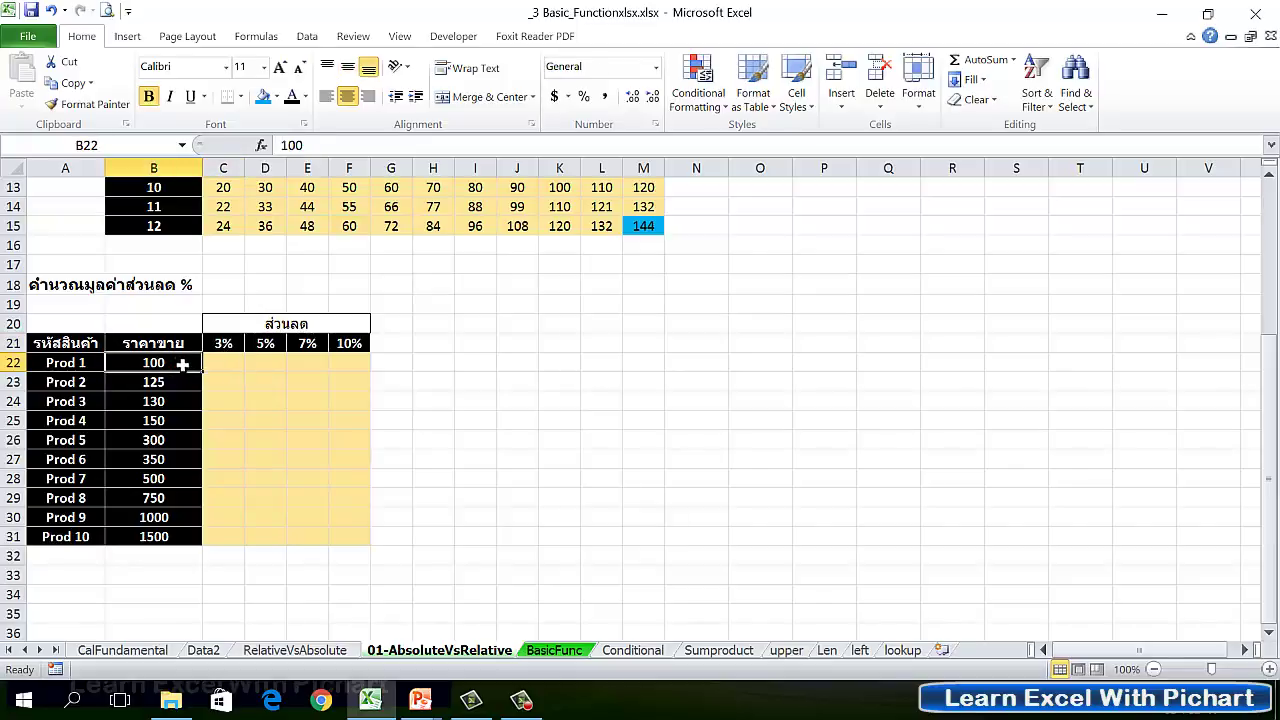
left_click(266, 345)
left_click(268, 364)
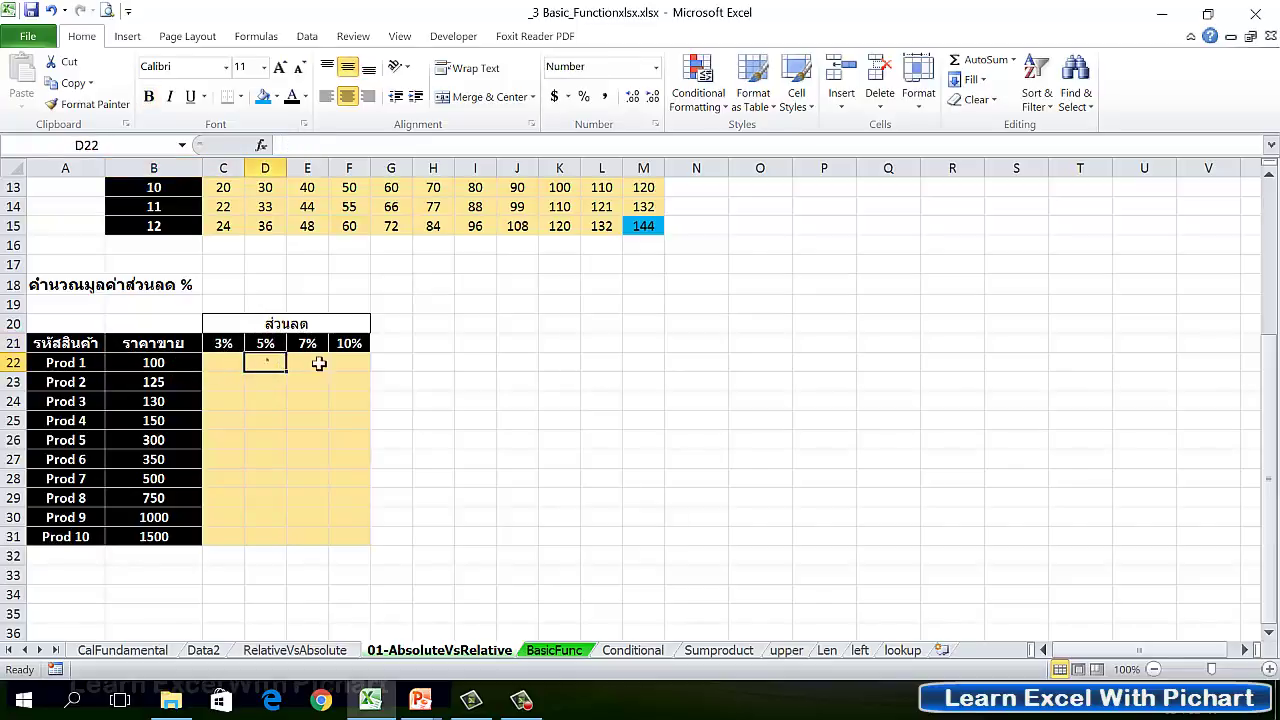
left_click(318, 363)
left_click(358, 364)
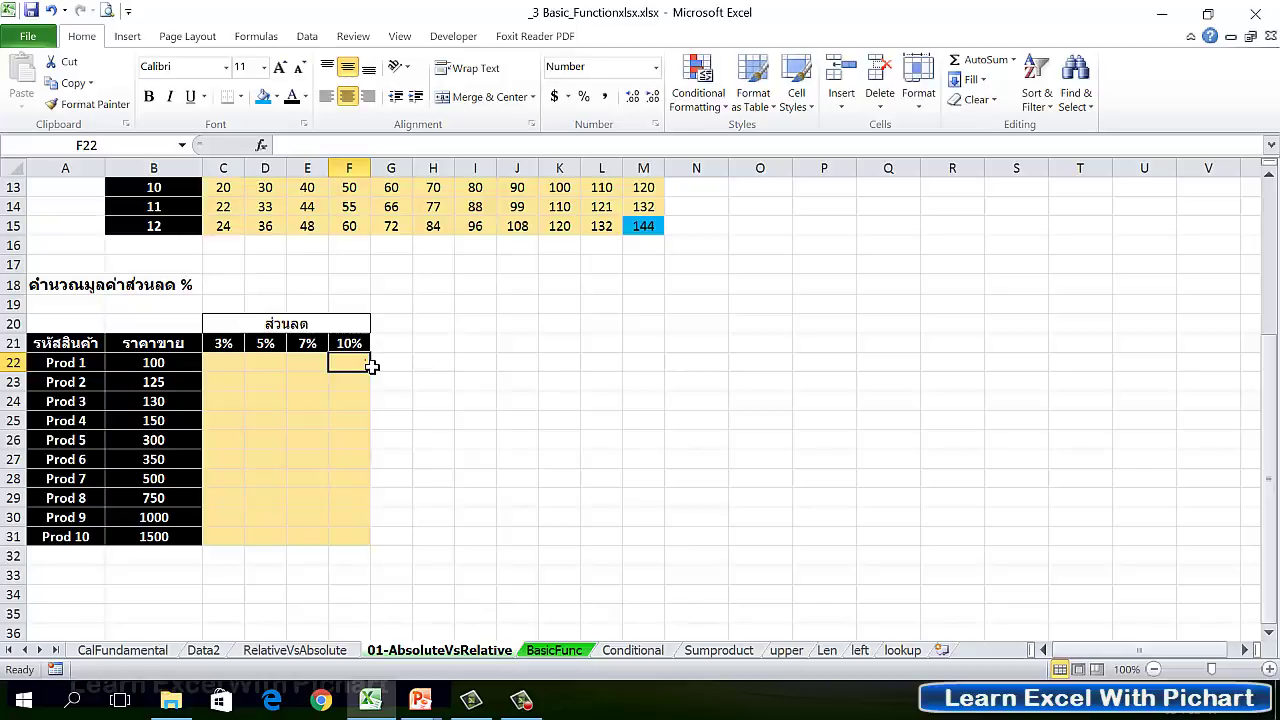
left_click(224, 365)
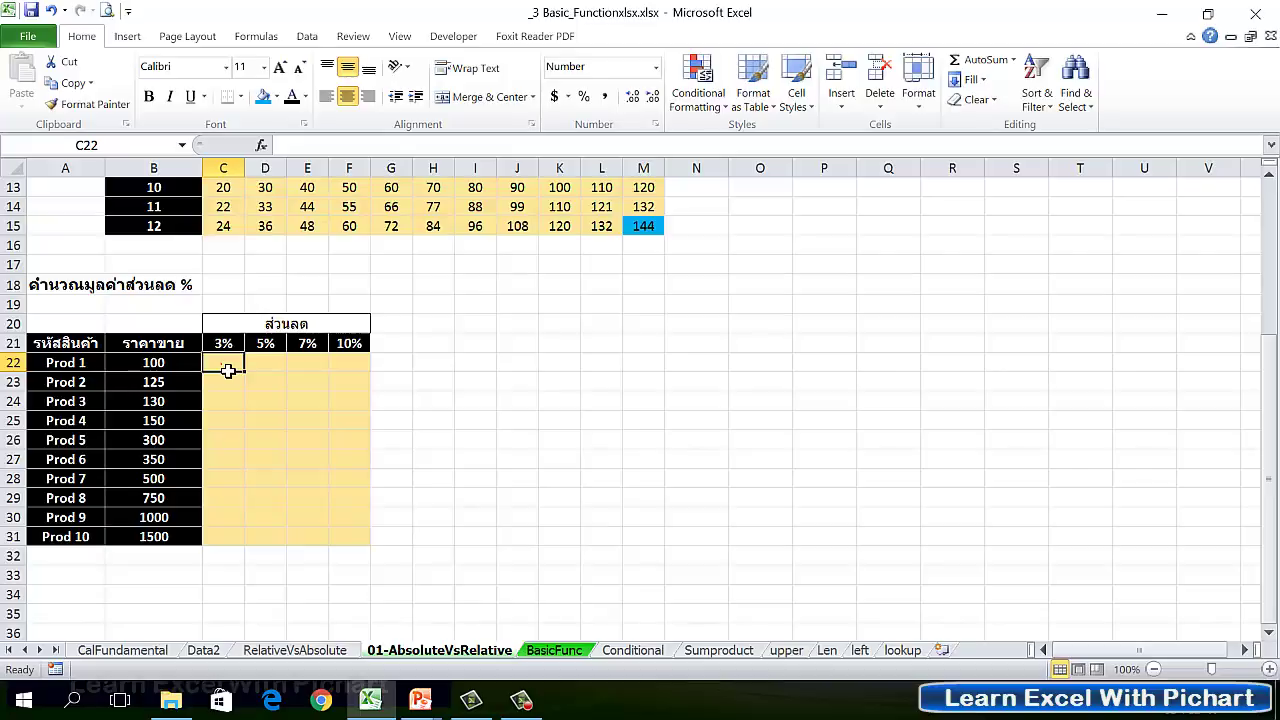
Enter =$B22*C$21 in C22, locking the price column and the discount-rate row
type("=")
left_click(181, 370)
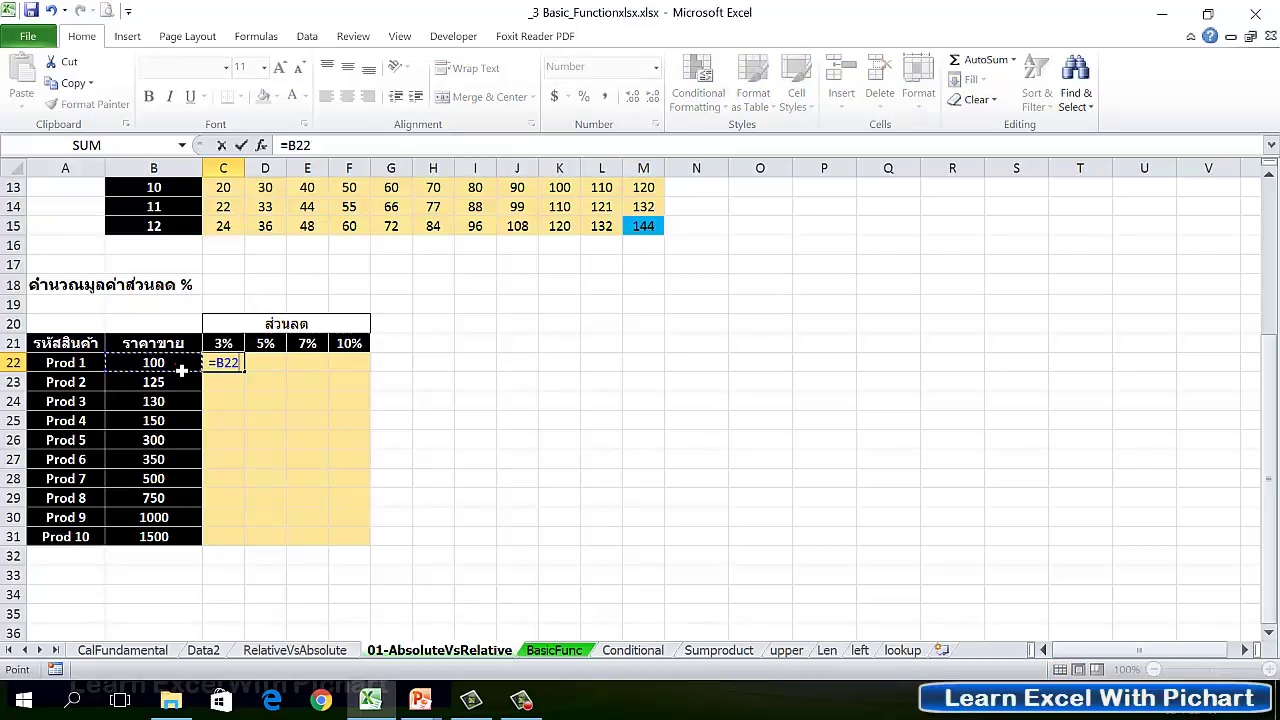
type("*")
left_click(225, 350)
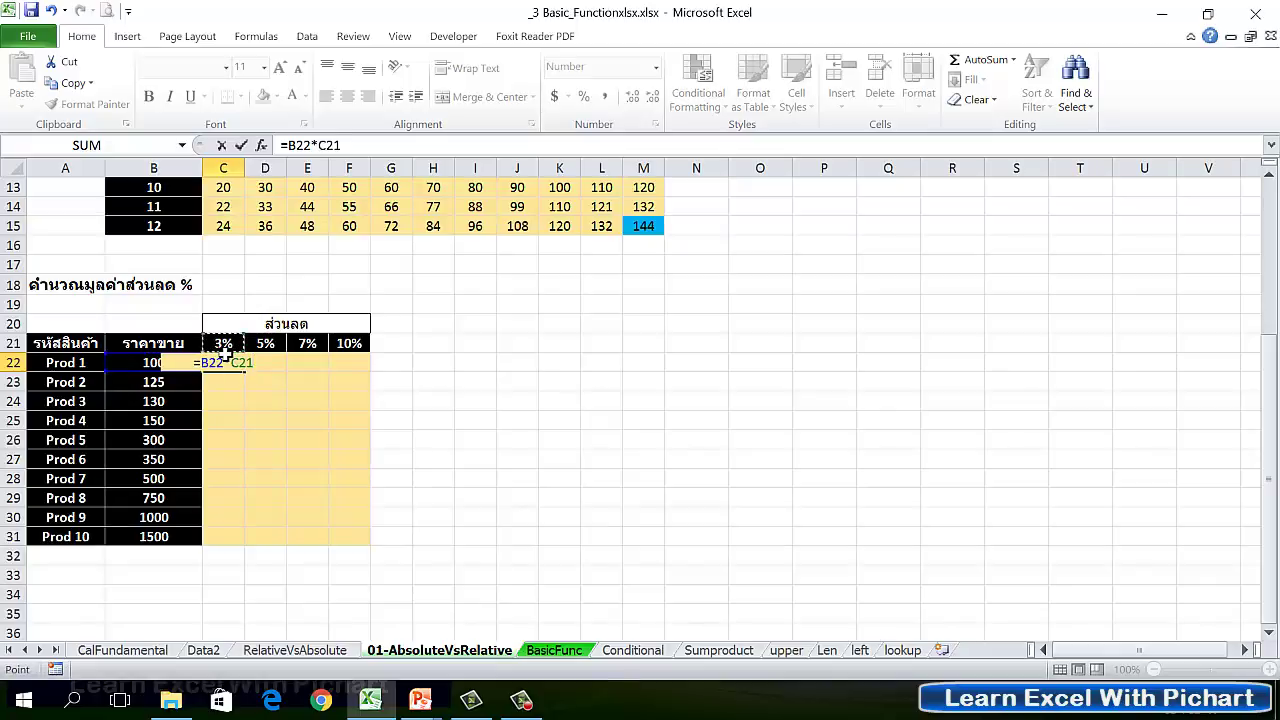
left_click(288, 145)
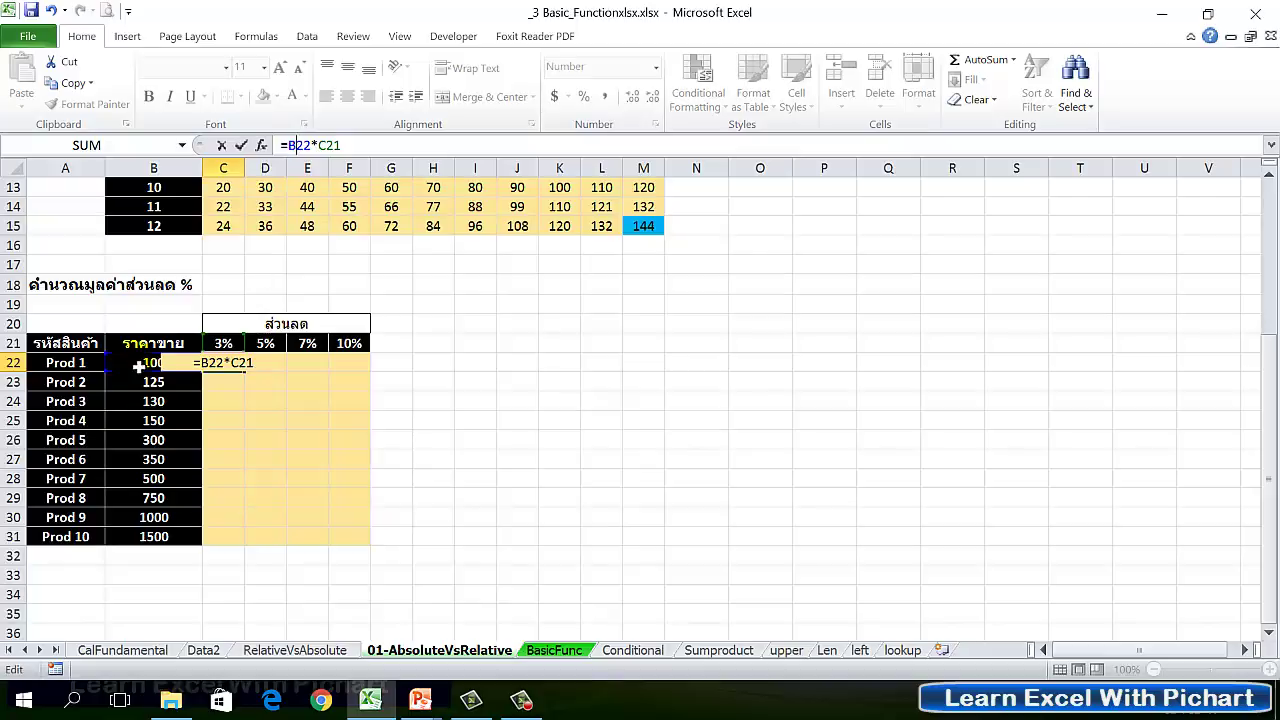
key("F4")
key("F4")
key("F4")
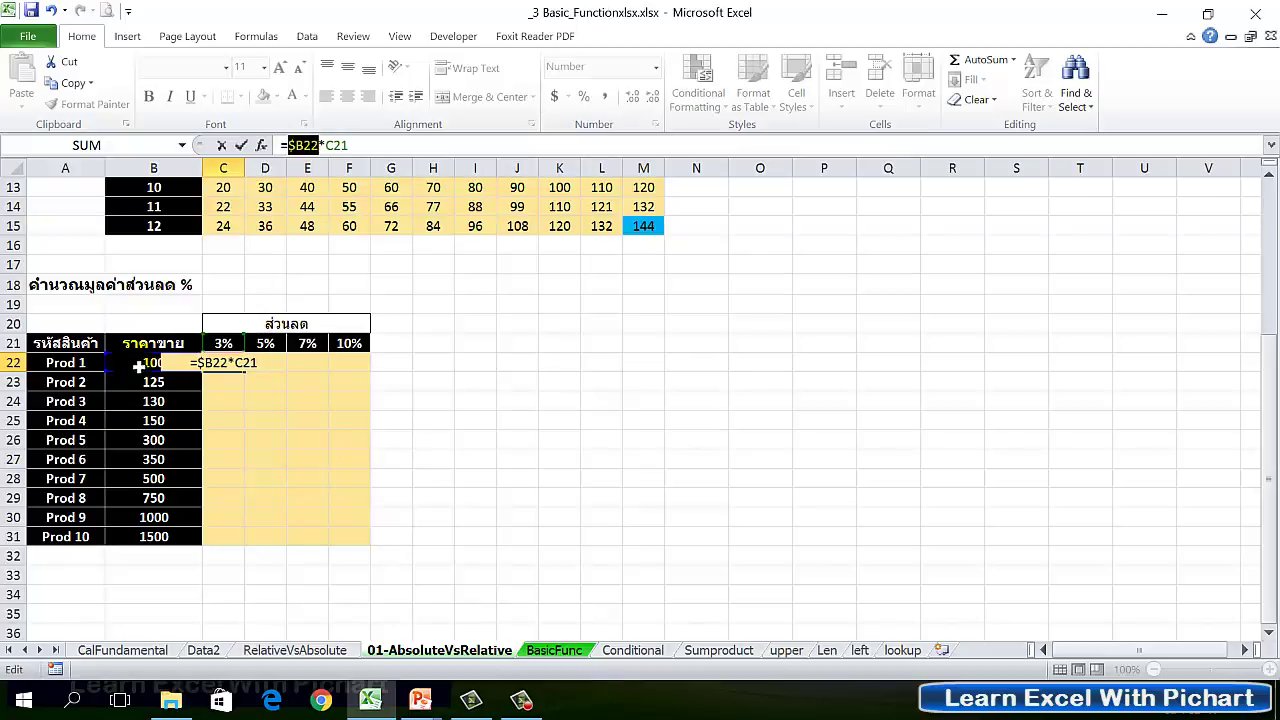
left_click(347, 148)
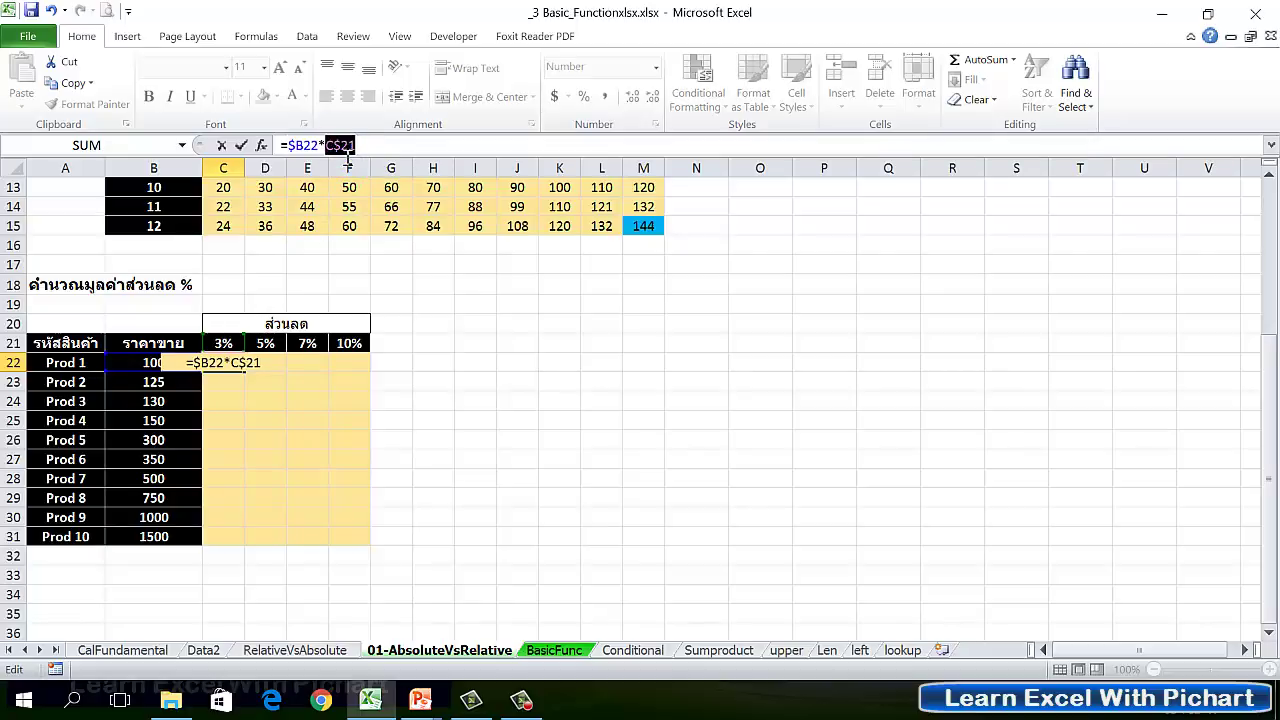
key("Return")
Copy C22's formula across to F22, then fill it down through Prod 10
left_click(235, 362)
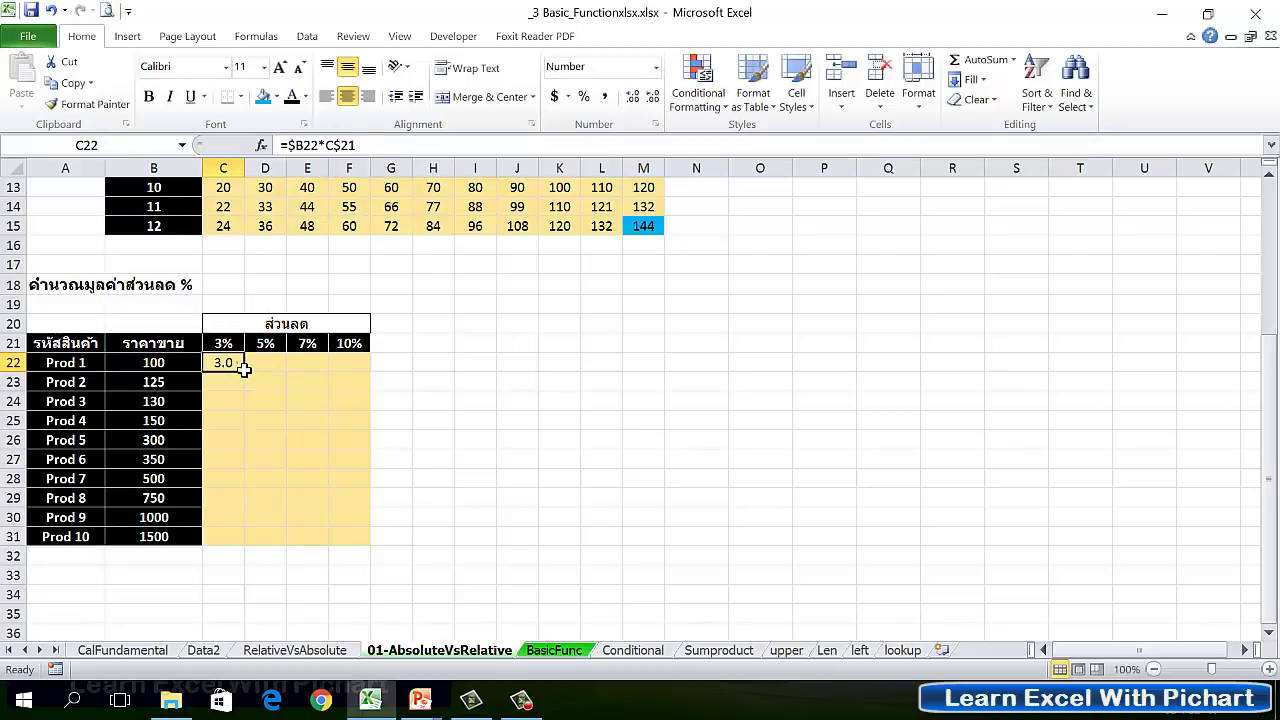
left_click_drag(244, 372, 395, 368)
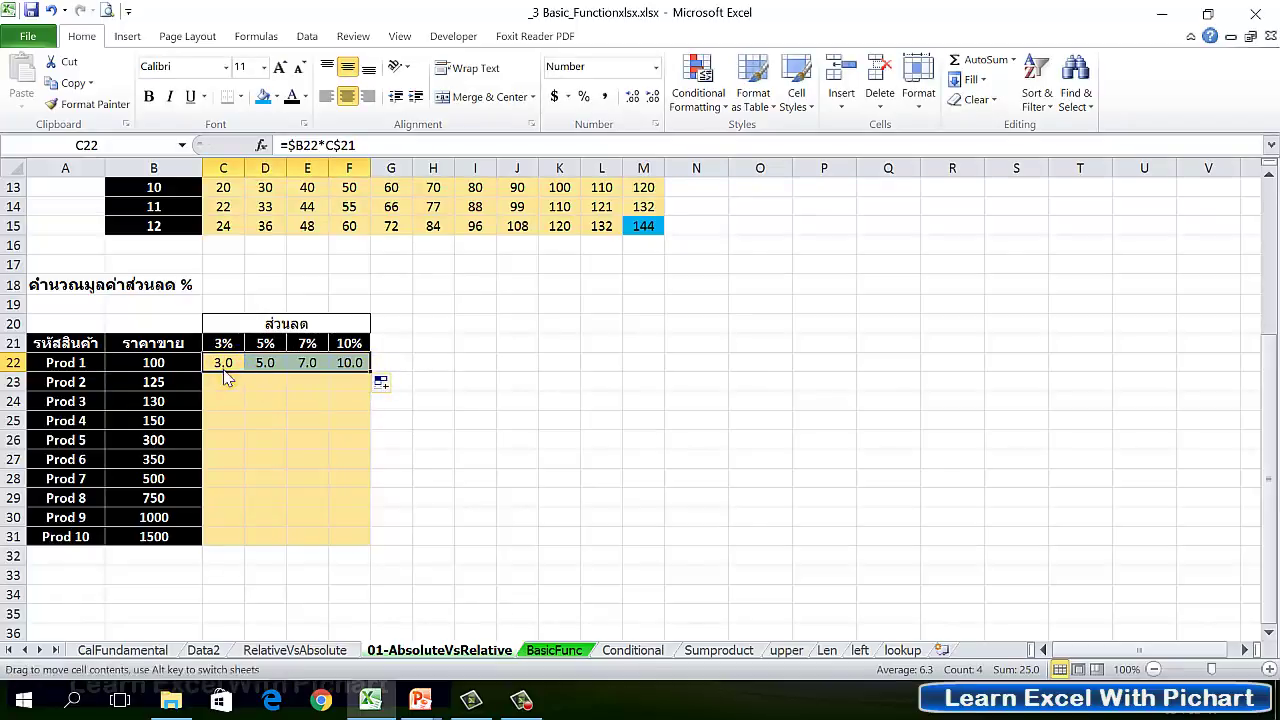
key("Right")
key("Right")
key("Right")
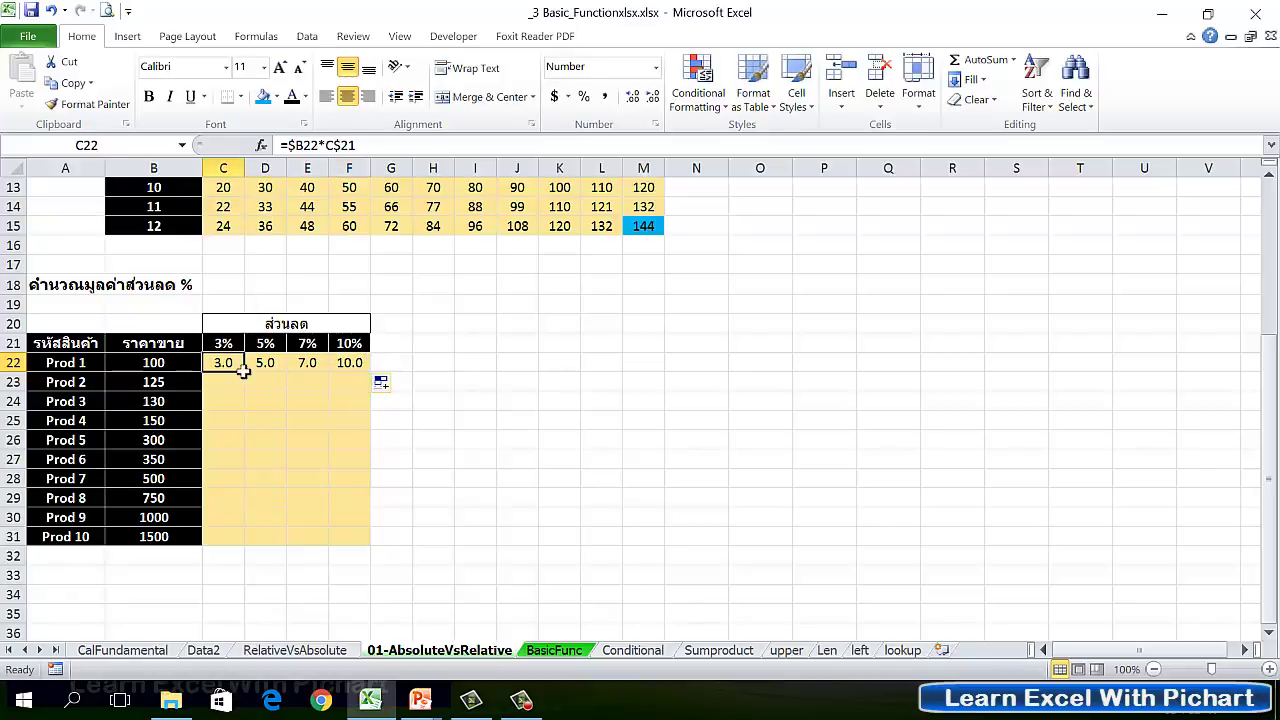
left_click_drag(223, 363, 350, 363)
double_click(370, 372)
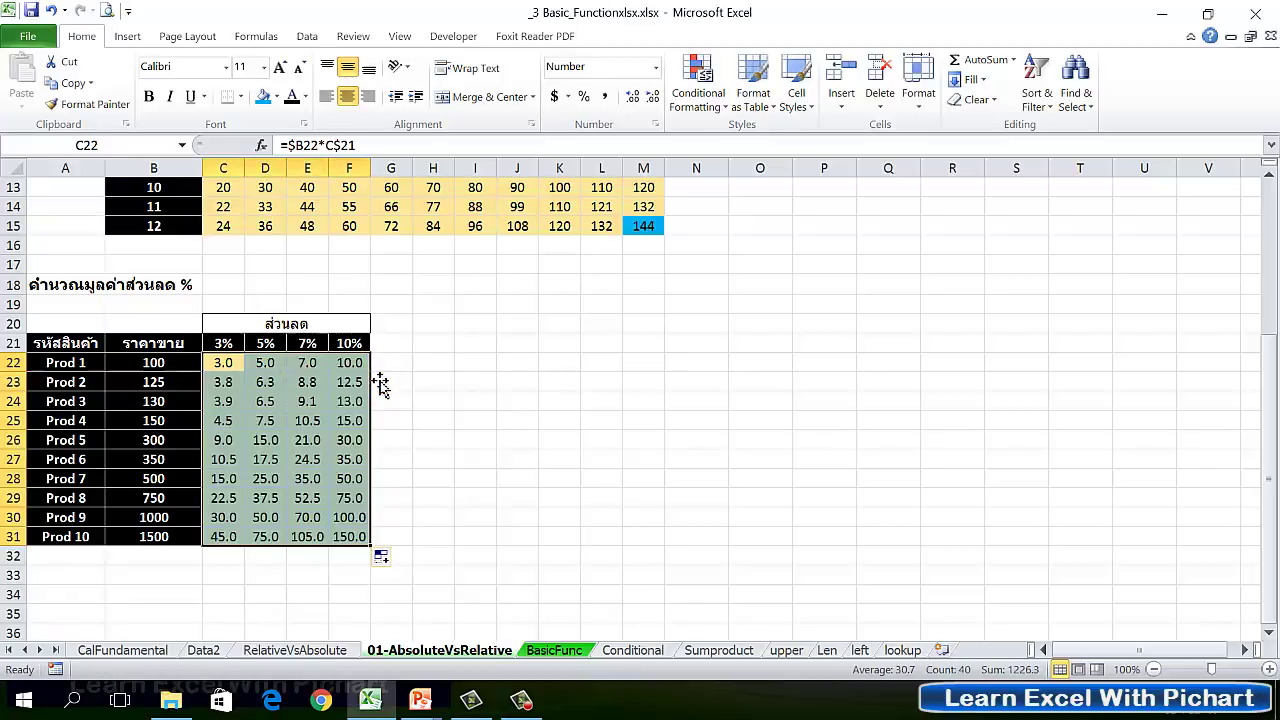
Check the copied formulas in F31 and E31 against Prod 10's price and the 7% rate
left_click(350, 537)
left_click(176, 537)
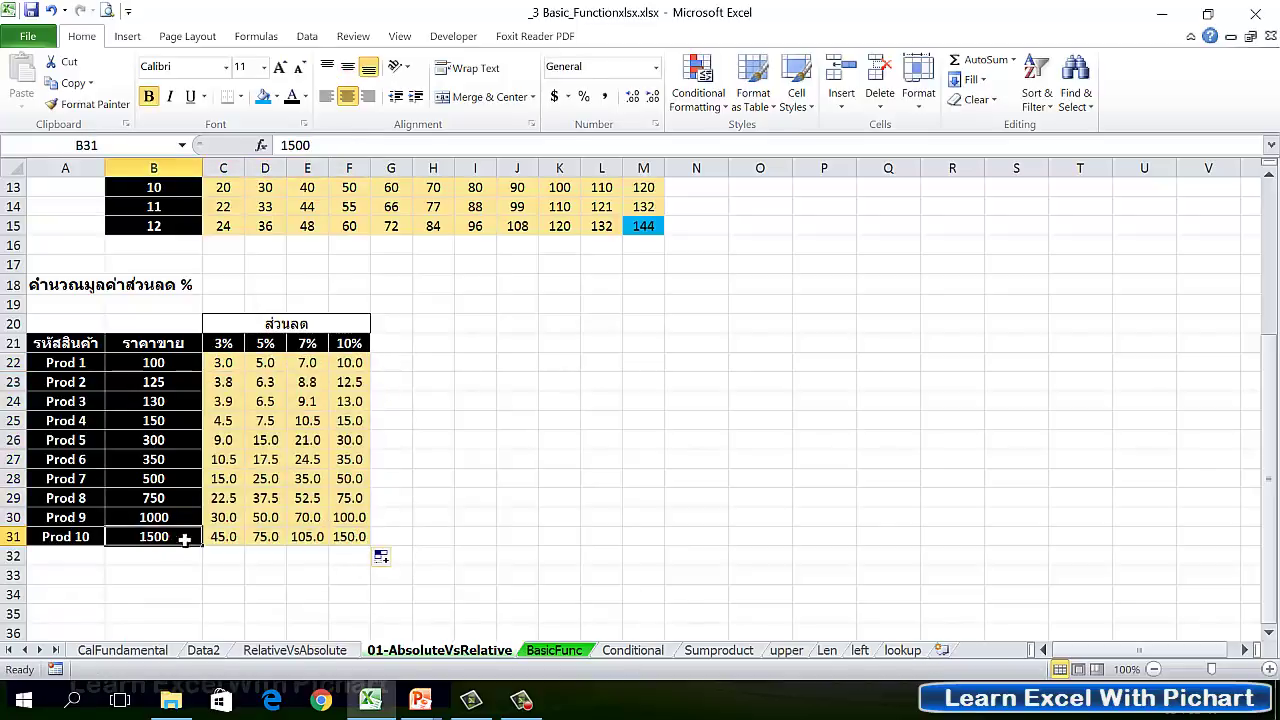
left_click(350, 537)
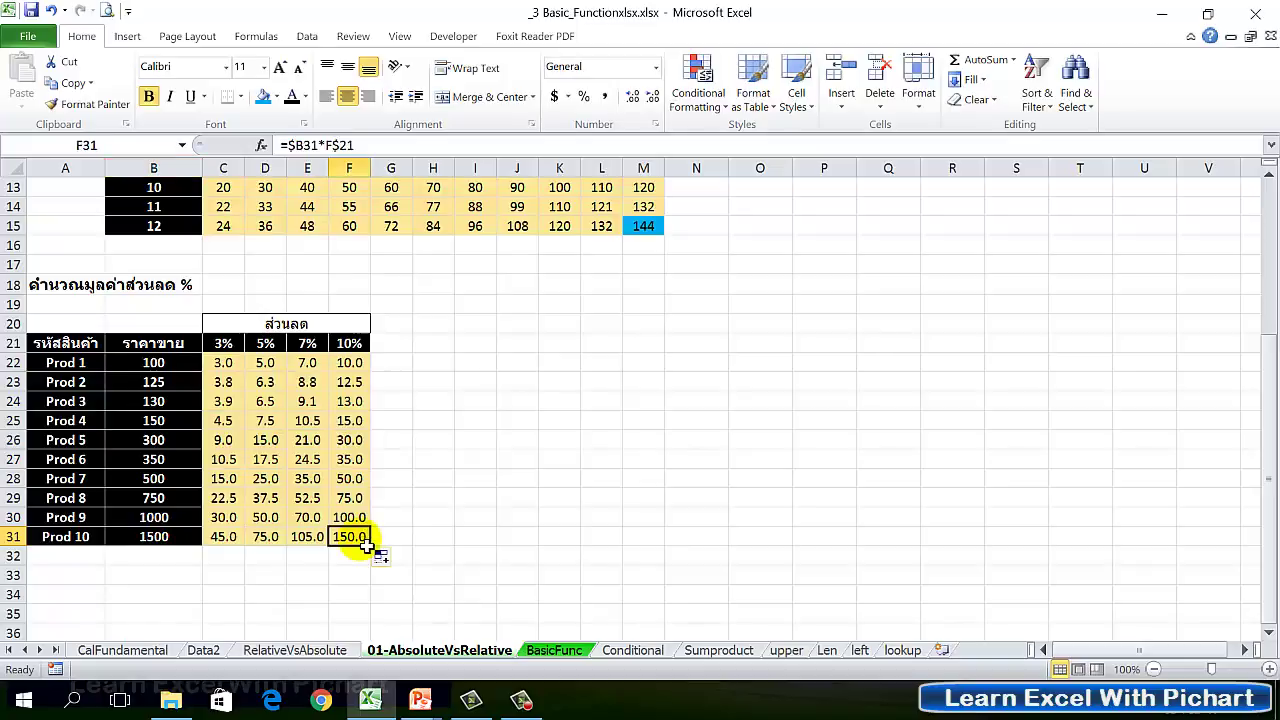
left_click(176, 540)
left_click(307, 345)
left_click(322, 538)
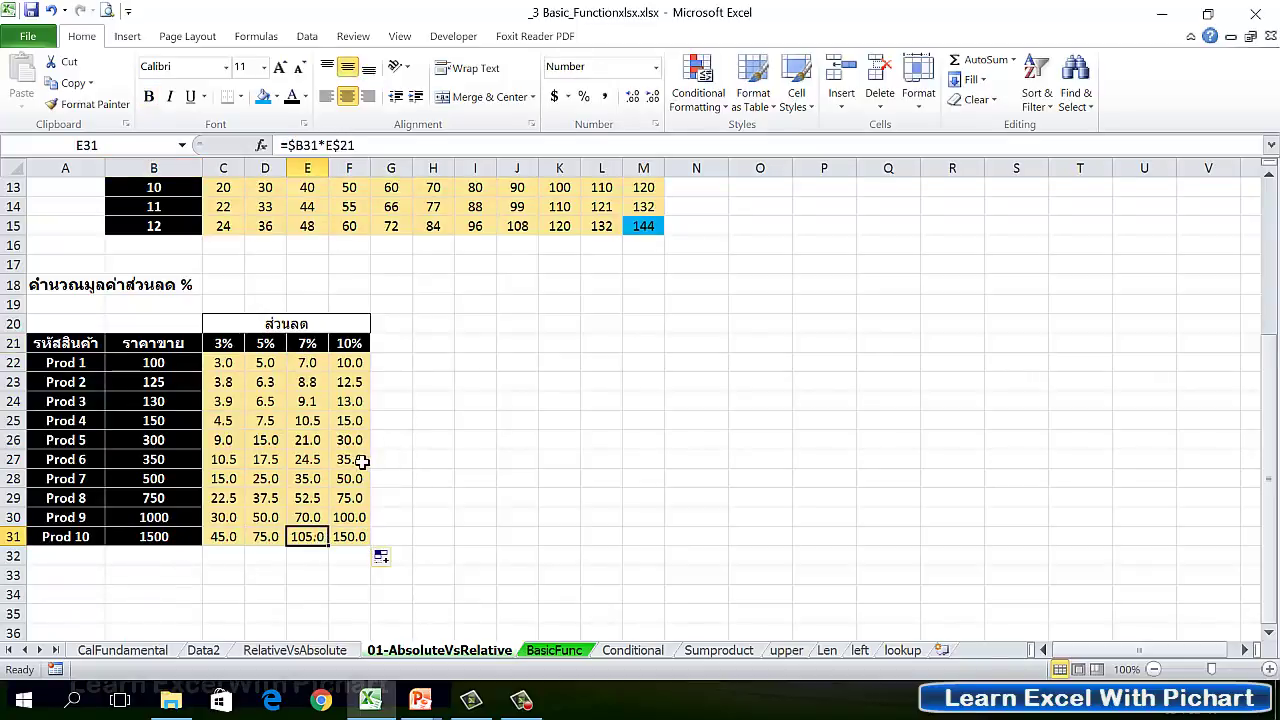
Switch to the PowerPoint slide show on the Relative VS Absolute references objectives slide
left_click(220, 371)
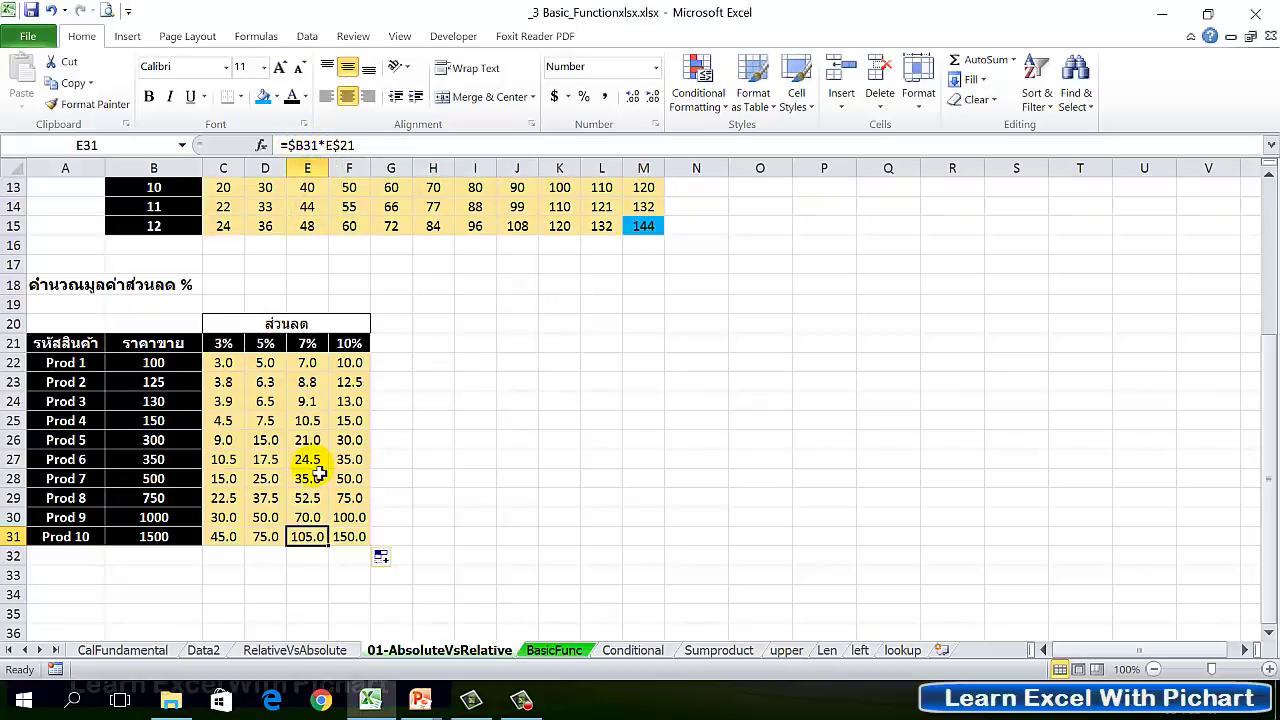
mouse_move(420, 700)
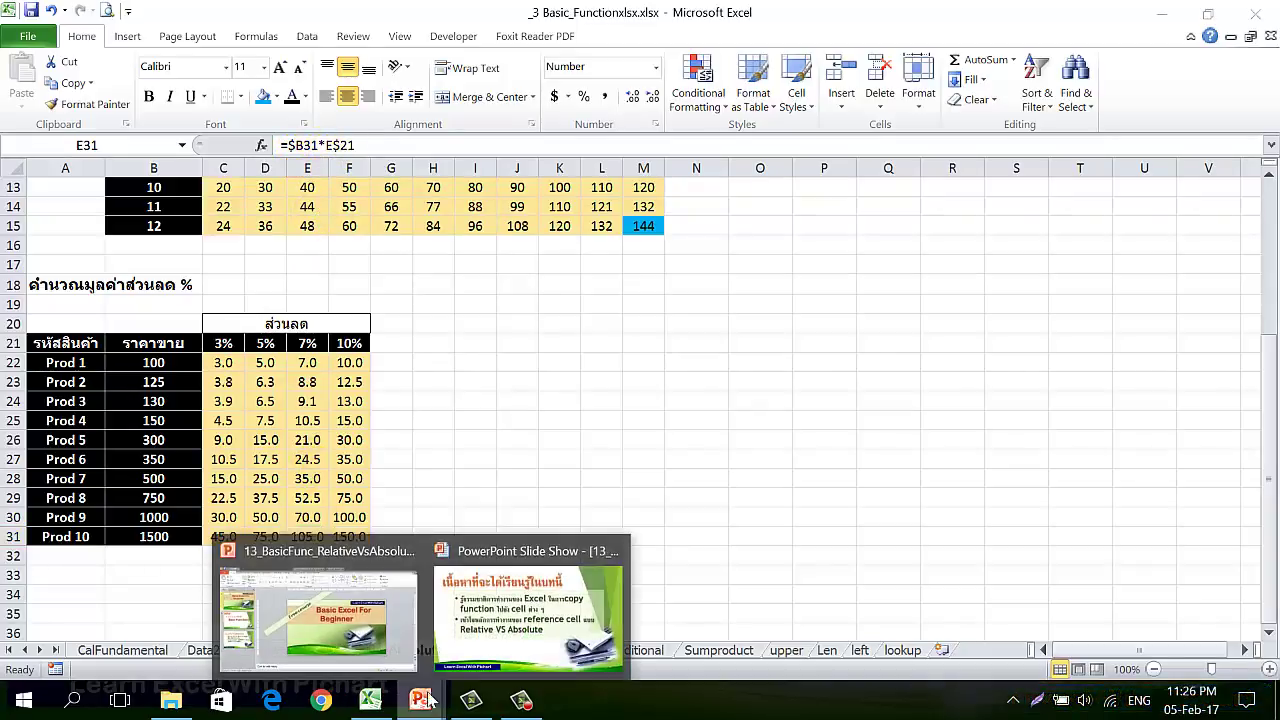
left_click(507, 638)
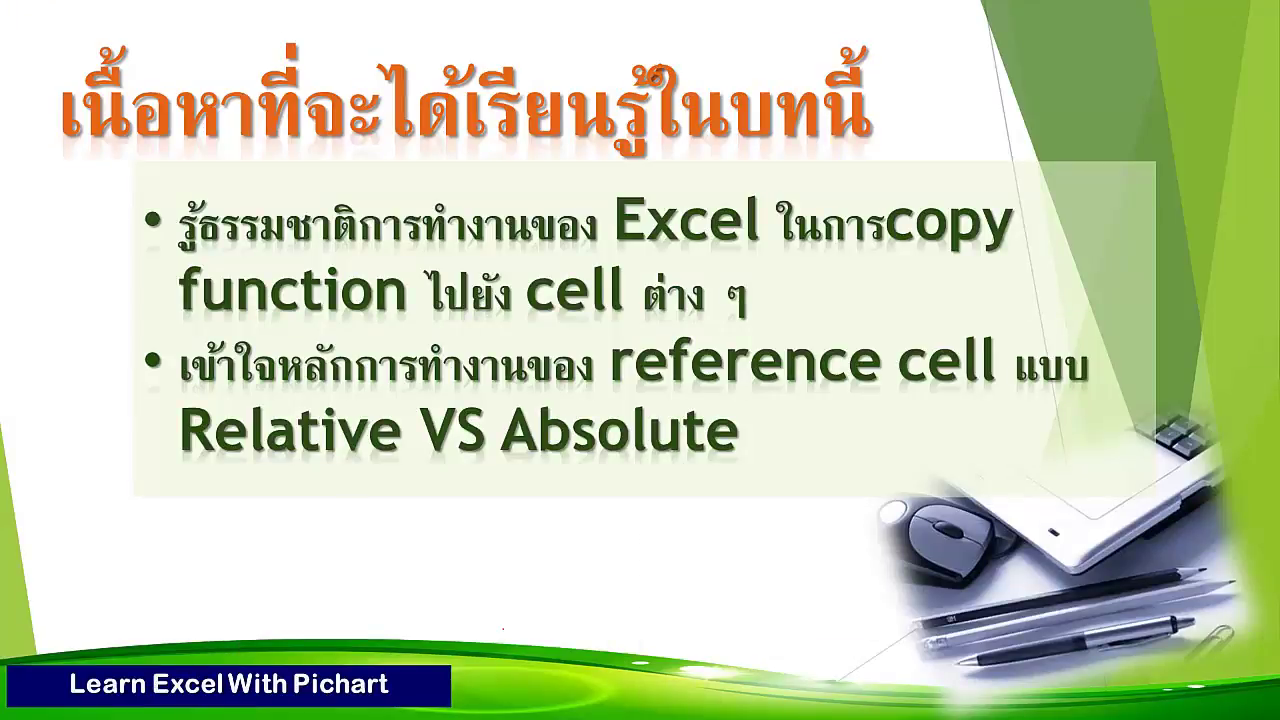